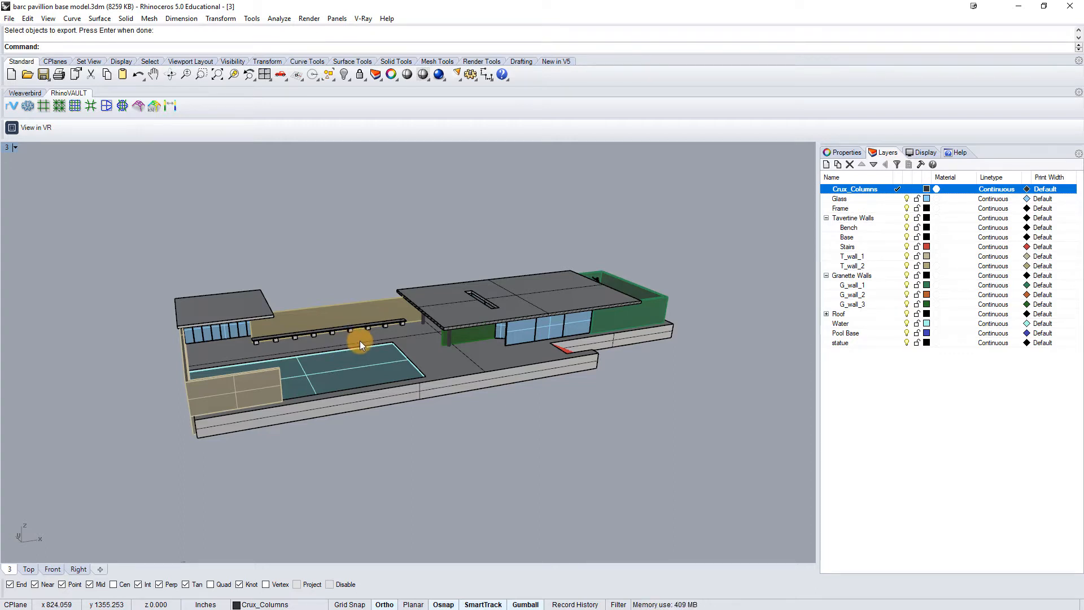
# - Examine the whole pavilion model from several angles, selecting all its objects and clearing the selection again
pyautogui.moveTo(481, 275)
pyautogui.mouseDown(button='right')
pyautogui.moveTo(527, 262)
pyautogui.moveTo(526, 248)
pyautogui.moveTo(530, 262)
pyautogui.moveTo(460, 302)
pyautogui.moveTo(508, 272)
pyautogui.moveTo(520, 249)
pyautogui.moveTo(474, 280)
pyautogui.moveTo(488, 276)
pyautogui.mouseUp(button='right')
pyautogui.moveTo(68, 443); pyautogui.dragTo(66, 444)
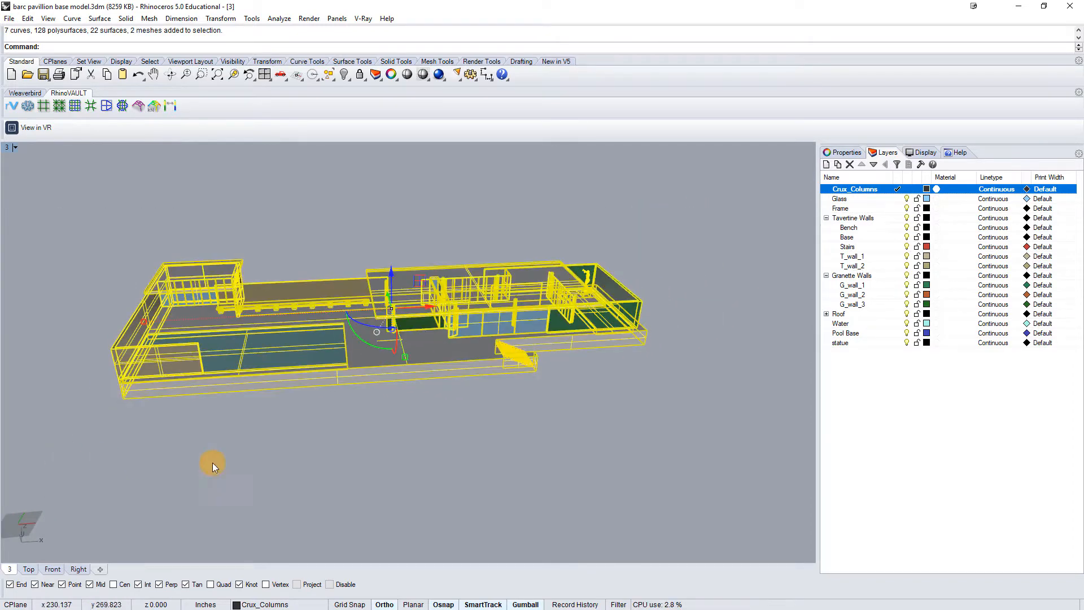
pyautogui.click(341, 465)
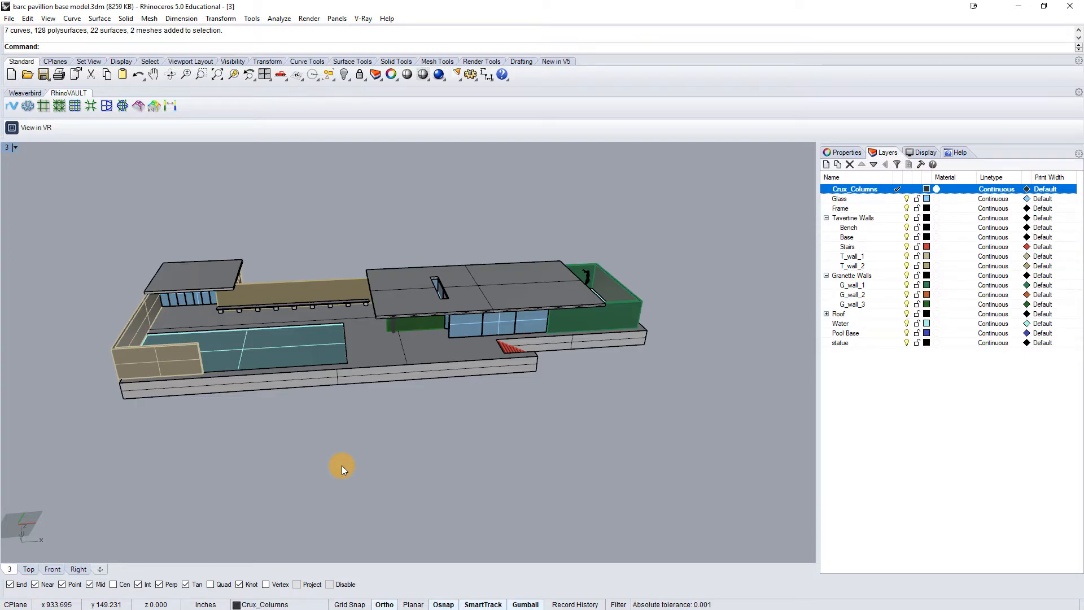
pyautogui.moveTo(334, 443); pyautogui.dragTo(480, 426, button='right')
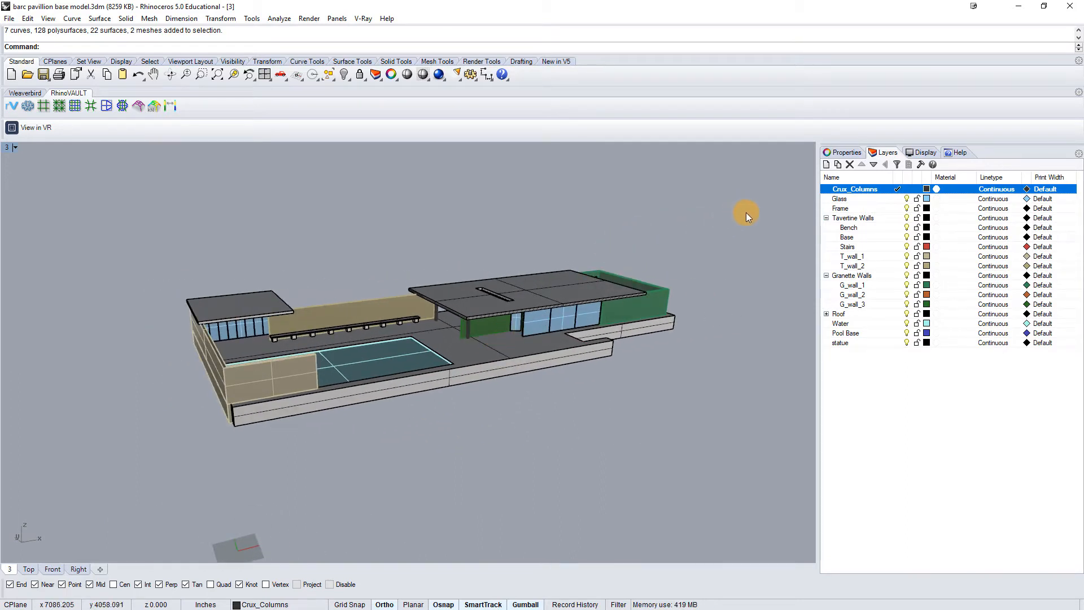
pyautogui.moveTo(751, 201); pyautogui.dragTo(679, 212, button='right')
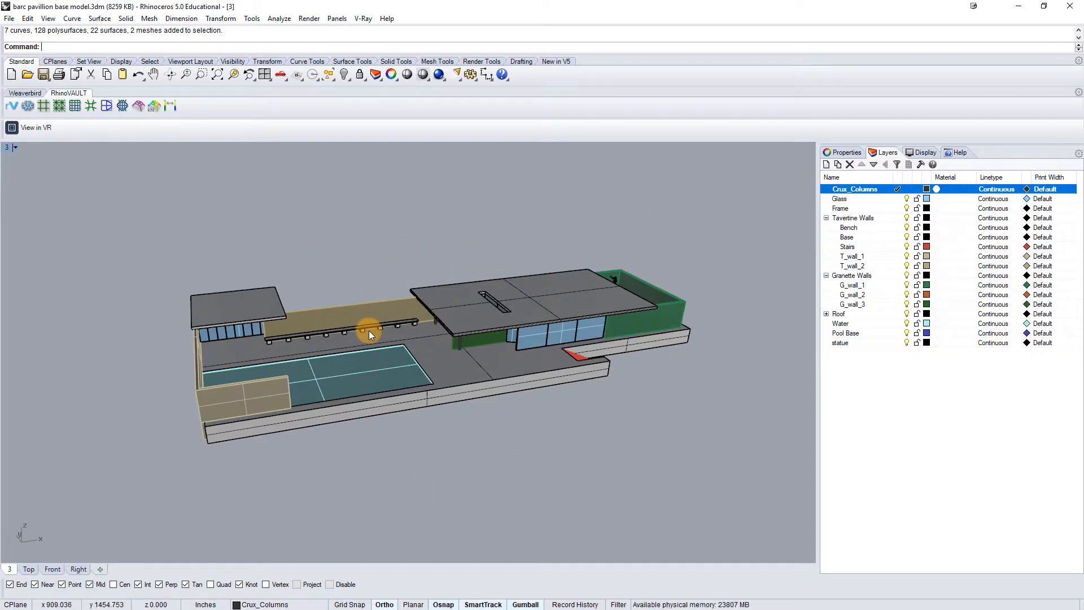
# - Select the large and small roof slabs together to inspect them, and clear the selection
pyautogui.moveTo(601, 245); pyautogui.dragTo(496, 245, button='right')
pyautogui.scroll(4, 505, 253)
pyautogui.click(453, 300)
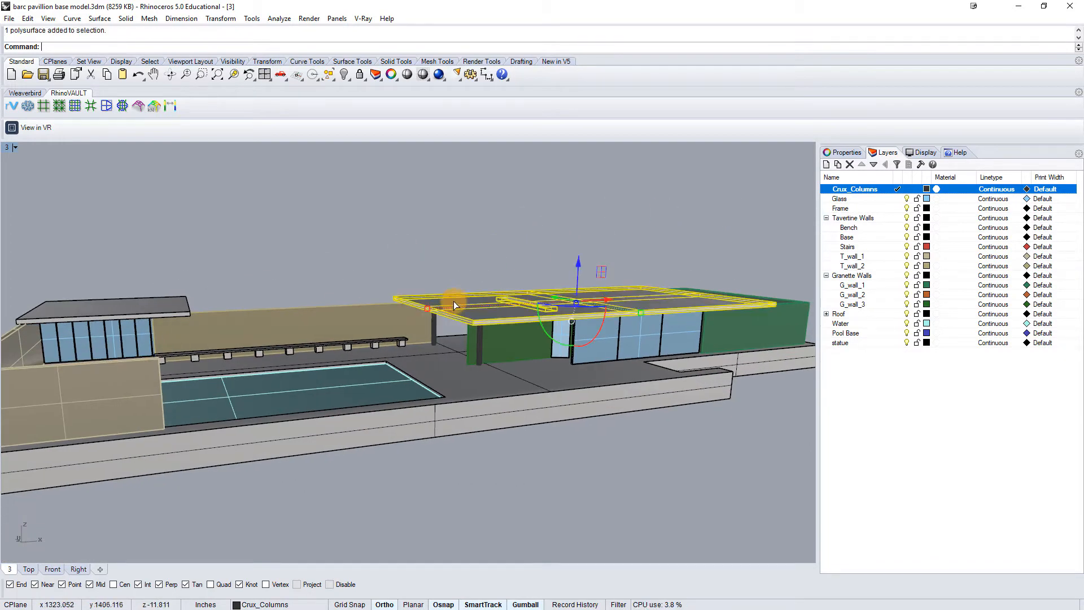
pyautogui.keyDown('shift'); pyautogui.click(114, 310); pyautogui.keyUp('shift')
pyautogui.scroll(-5, 343, 235)
pyautogui.moveTo(343, 234); pyautogui.dragTo(745, 230, button='right')
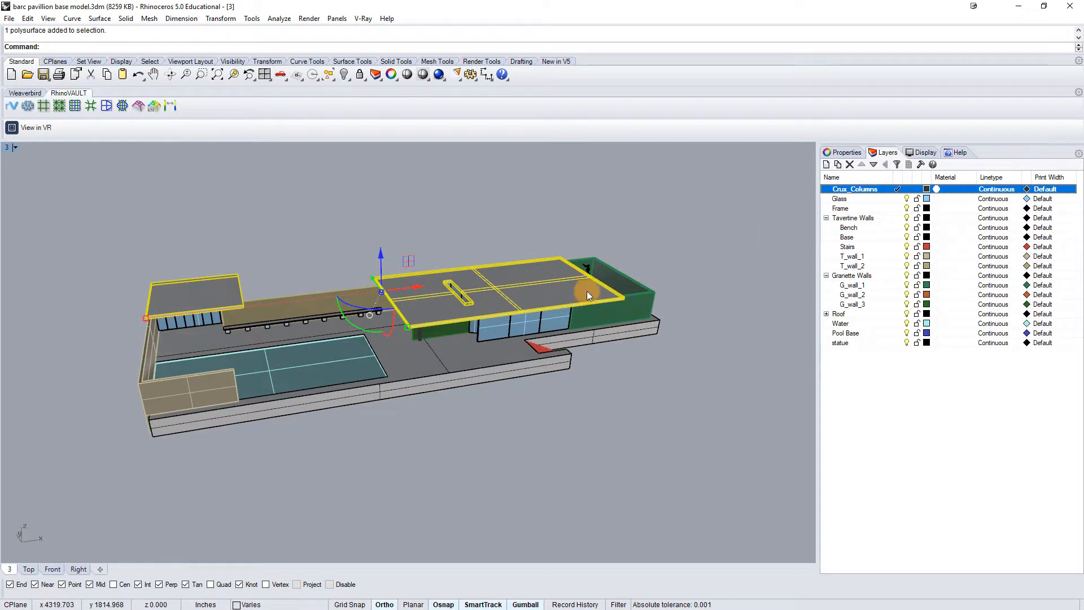
pyautogui.press('Escape')
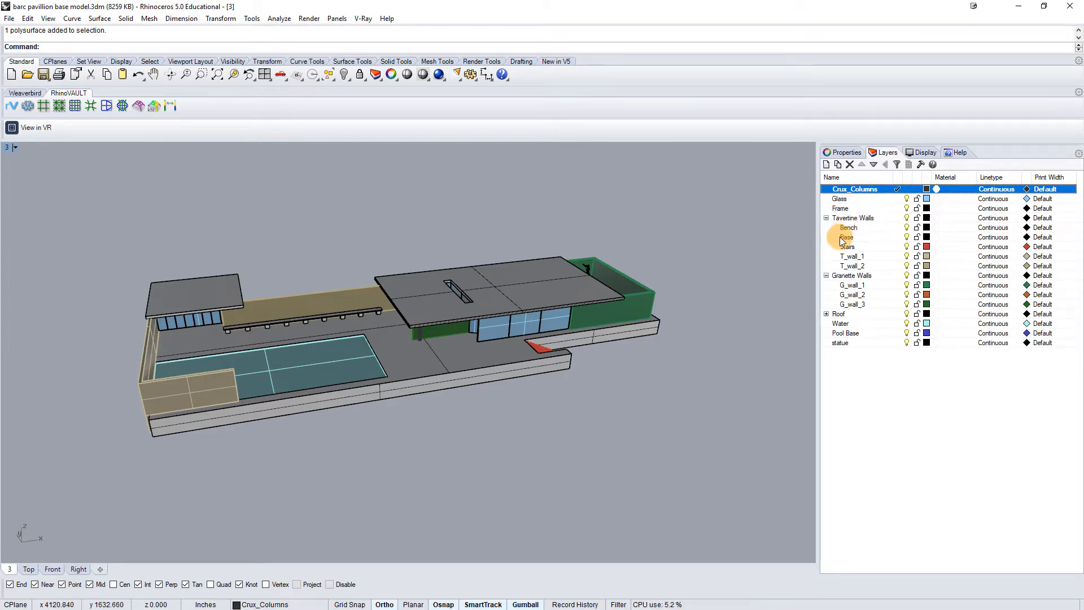
# - Toggle the Tavertine Walls layer's visibility off and on to check which objects it contains
pyautogui.click(906, 219)
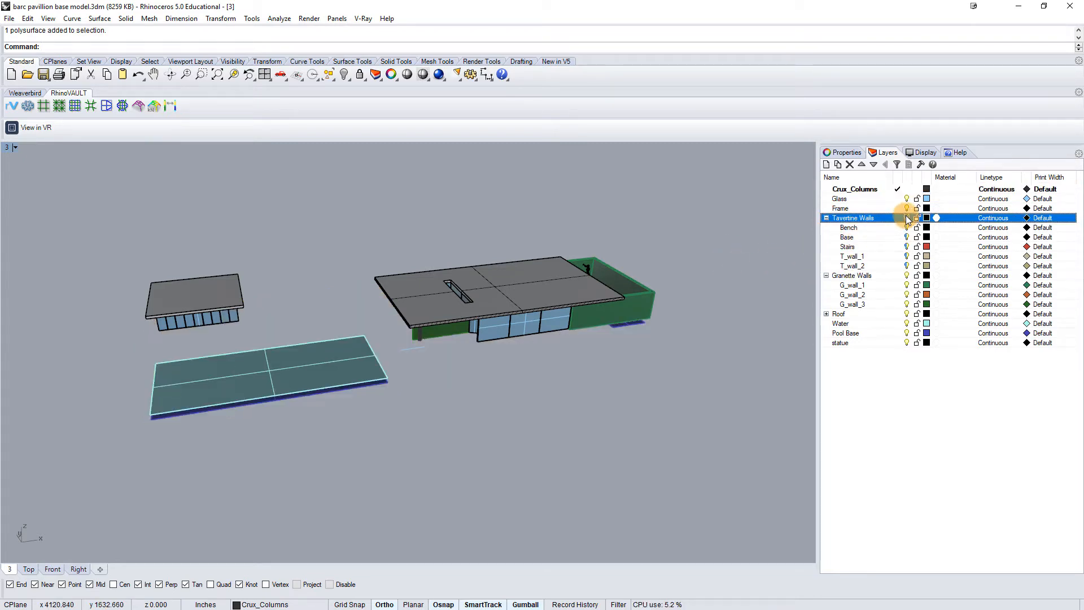
pyautogui.click(906, 218)
pyautogui.click(906, 218)
pyautogui.click(906, 218)
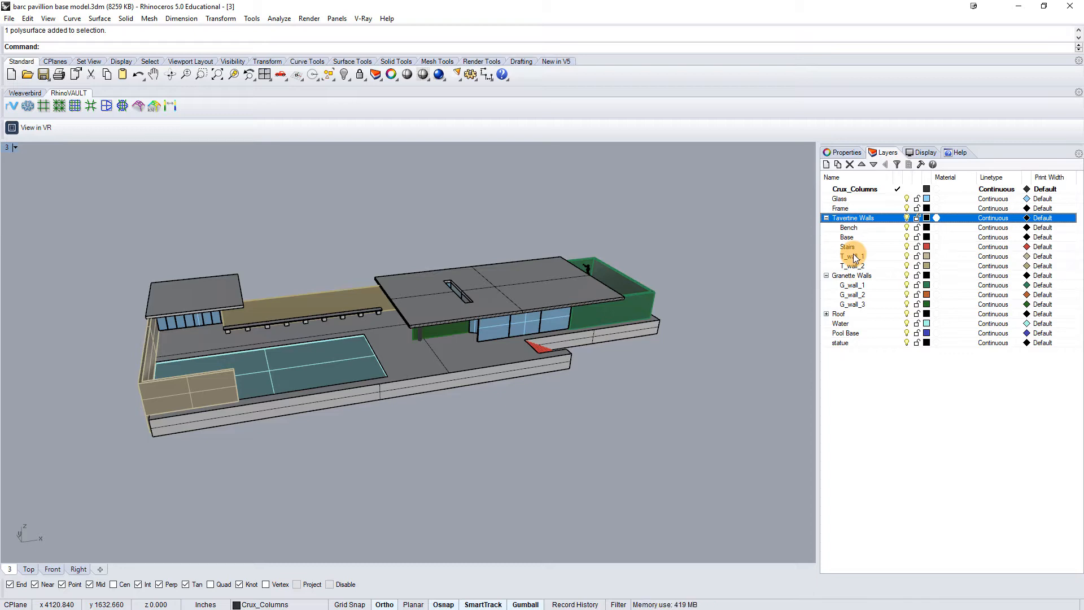
# - Hide the Roof layer and select the three granite walls one after another to inspect them, ending with nothing selected
pyautogui.click(906, 314)
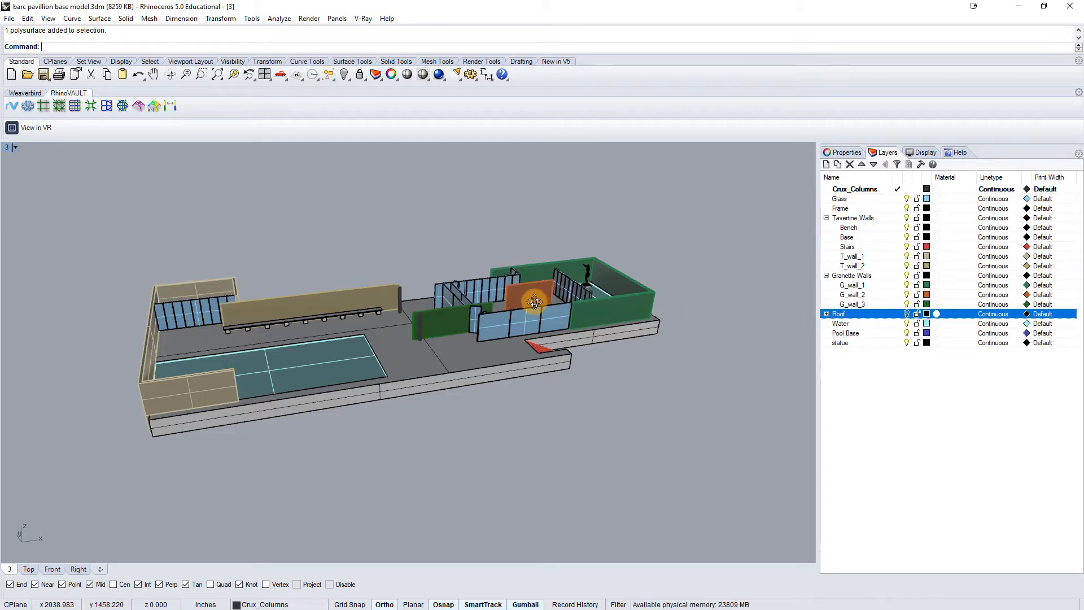
pyautogui.moveTo(534, 302); pyautogui.dragTo(508, 330, button='right')
pyautogui.scroll(5, 463, 338)
pyautogui.click(451, 340)
pyautogui.click(555, 297)
pyautogui.click(595, 245)
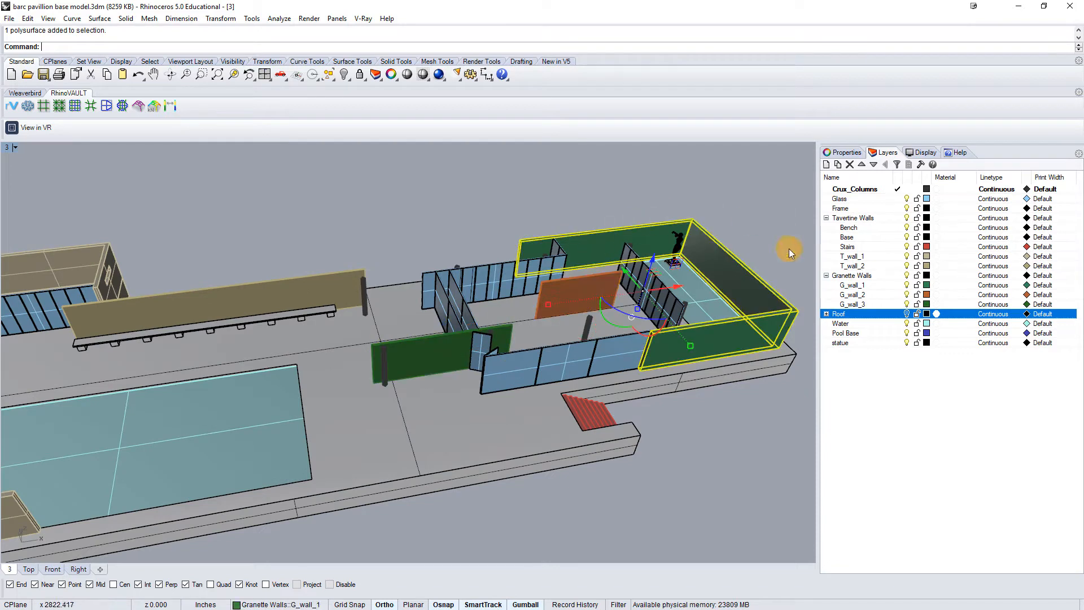
pyautogui.click(483, 215)
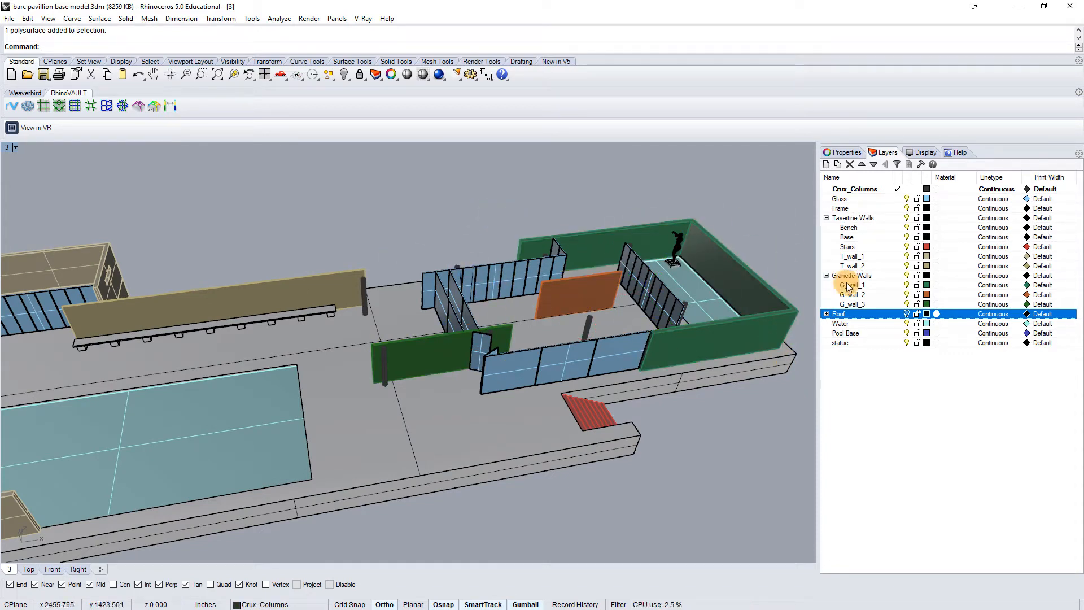
# - Toggle the G_wall_1 and G_wall_2 layers off and on to check which wall each one holds
pyautogui.click(906, 284)
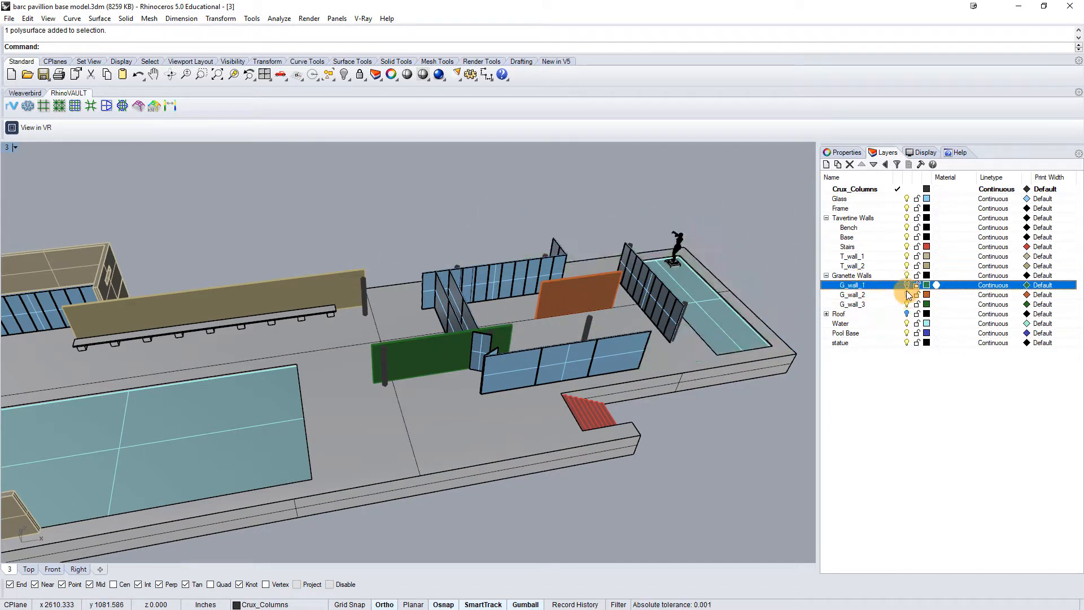
pyautogui.click(906, 285)
pyautogui.click(906, 294)
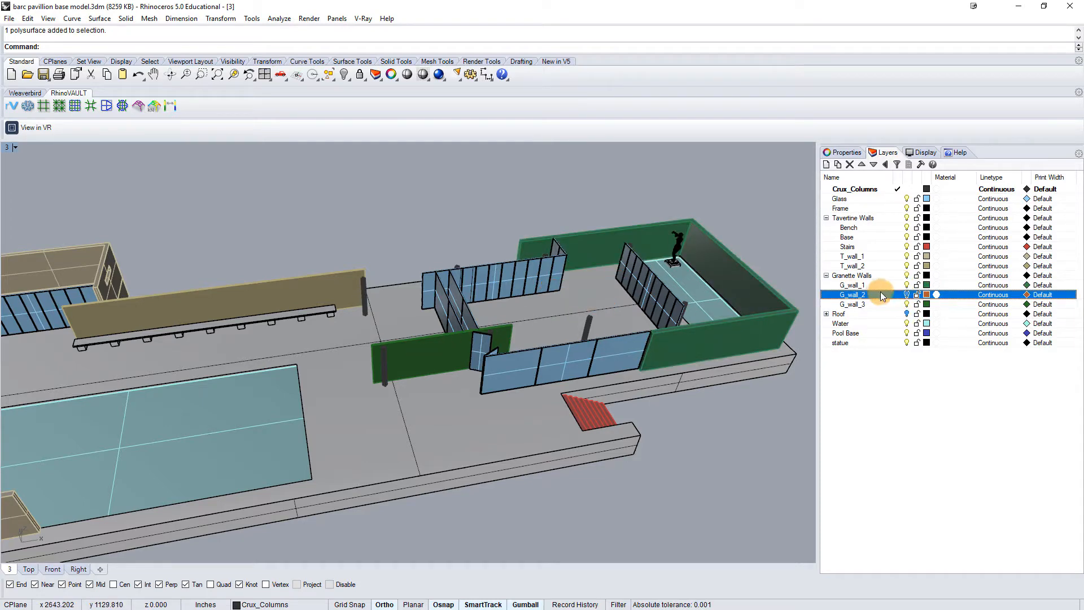
pyautogui.click(906, 294)
# - Select the dark green wall, the floor base and the other granite walls in turn to compare them, and clear the selection
pyautogui.click(385, 362)
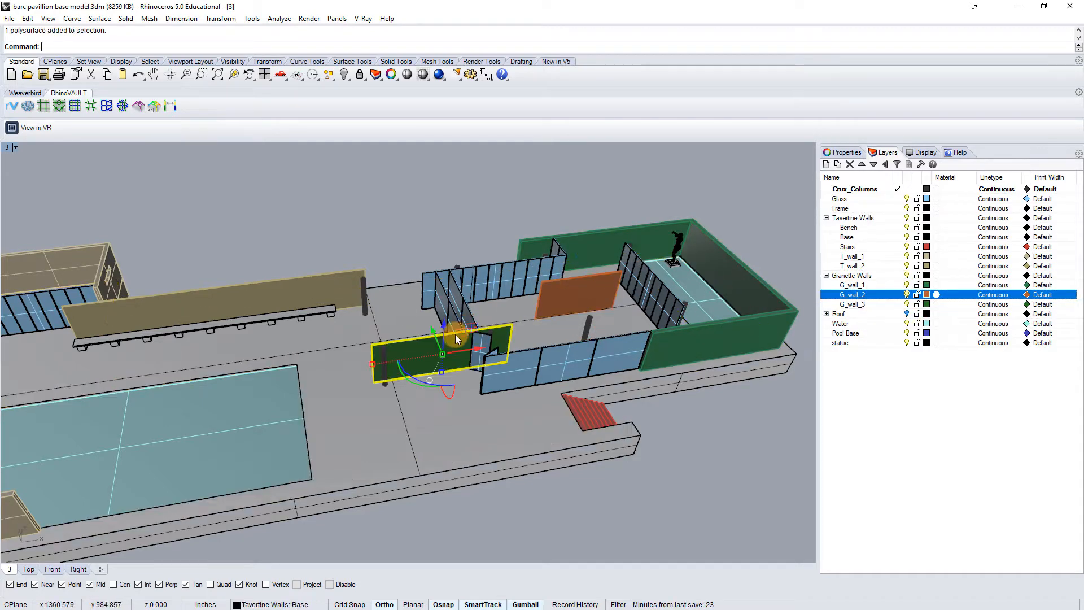
pyautogui.click(628, 222)
pyautogui.click(472, 202)
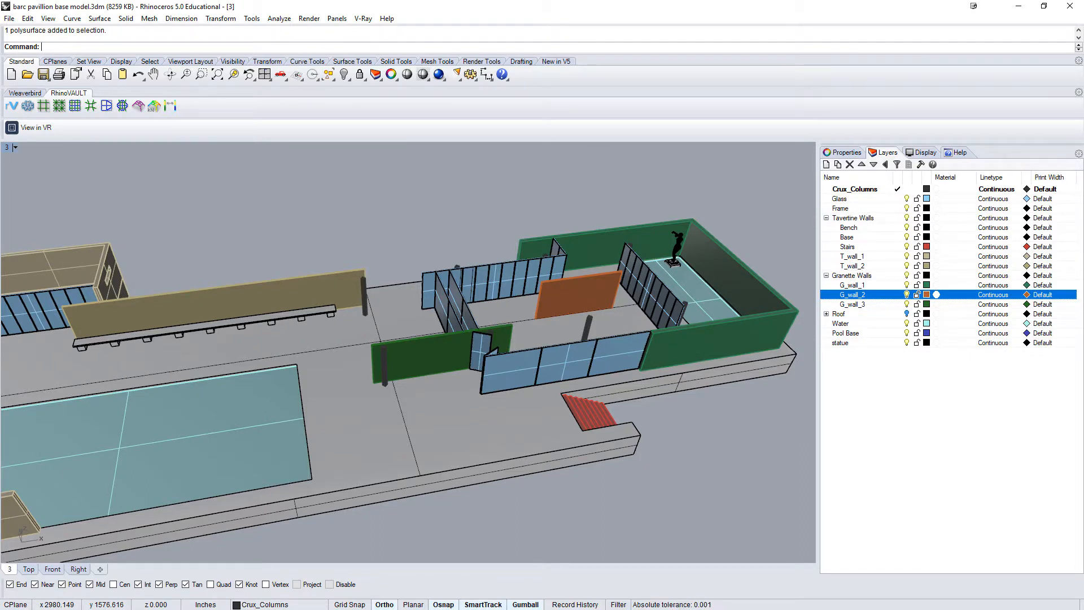
pyautogui.click(448, 439)
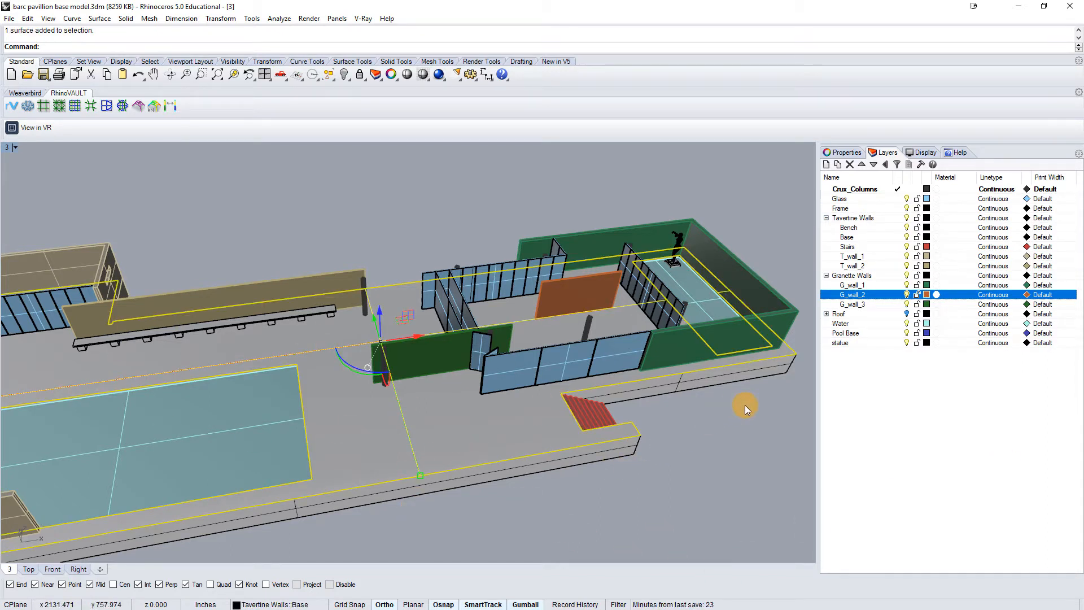
pyautogui.click(419, 364)
pyautogui.click(574, 291)
pyautogui.click(588, 239)
pyautogui.click(569, 196)
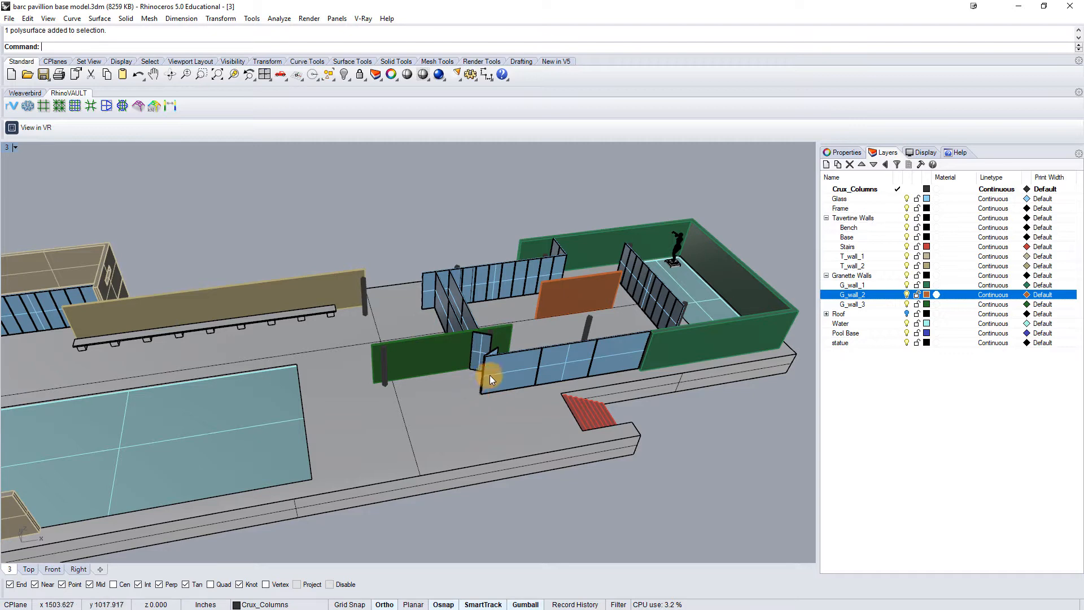
# - Show the Roof layer again and select all objects of the pavilion model
pyautogui.moveTo(490, 375); pyautogui.dragTo(710, 383, button='right')
pyautogui.scroll(-5, 710, 381)
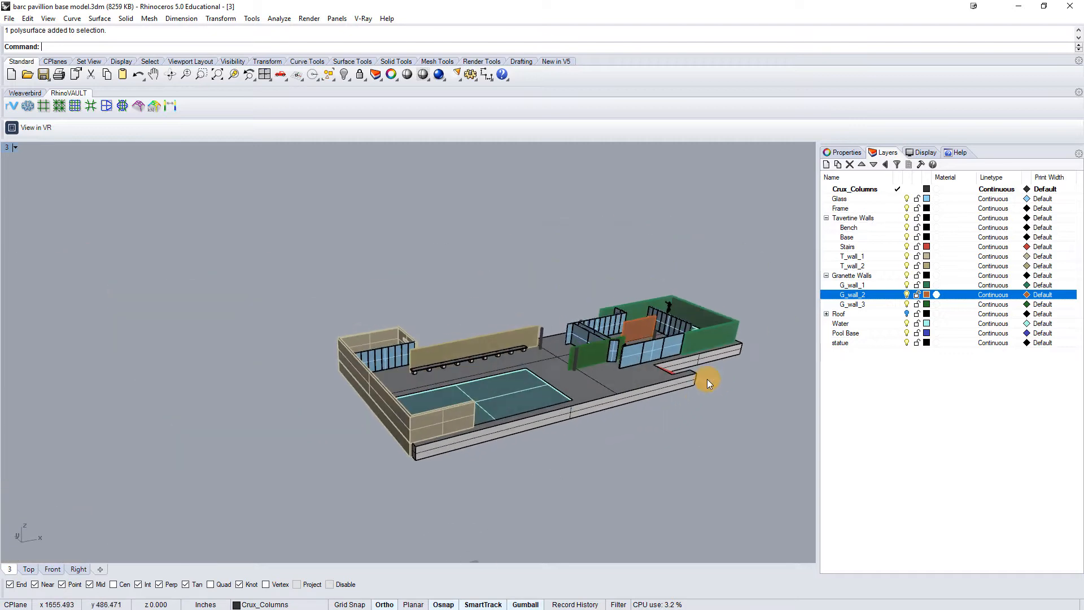
pyautogui.click(906, 314)
pyautogui.moveTo(694, 430); pyautogui.dragTo(689, 477, button='right')
pyautogui.hotkey('ctrl', 'a')
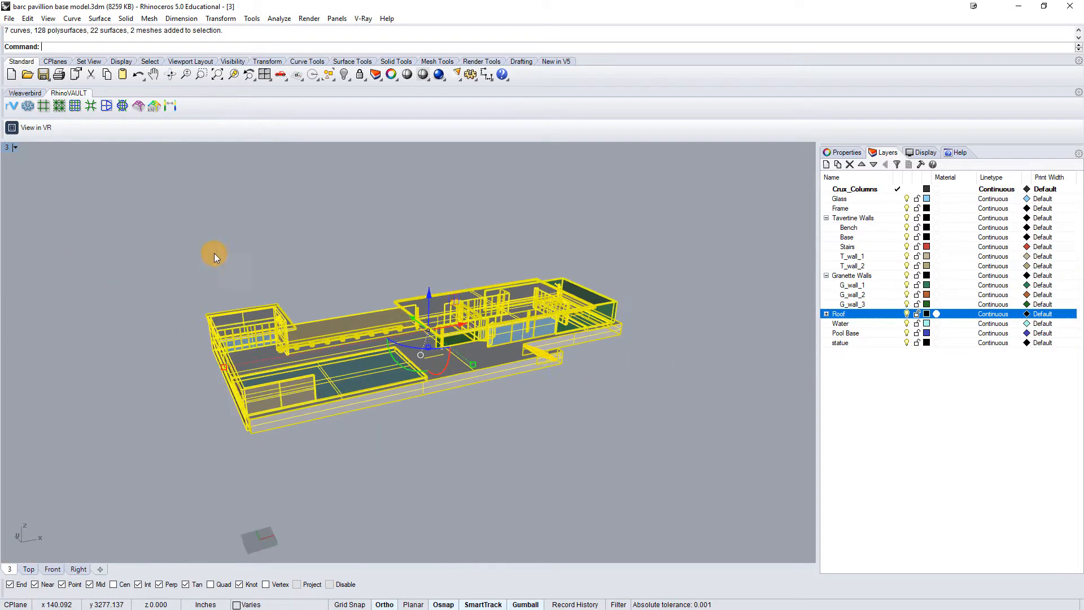
pyautogui.moveTo(213, 252); pyautogui.dragTo(685, 210, button='right')
# - Start exporting the selected objects and open the "Rhino to Max to Unreal" folder on the Desktop as destination
pyautogui.write('Export')
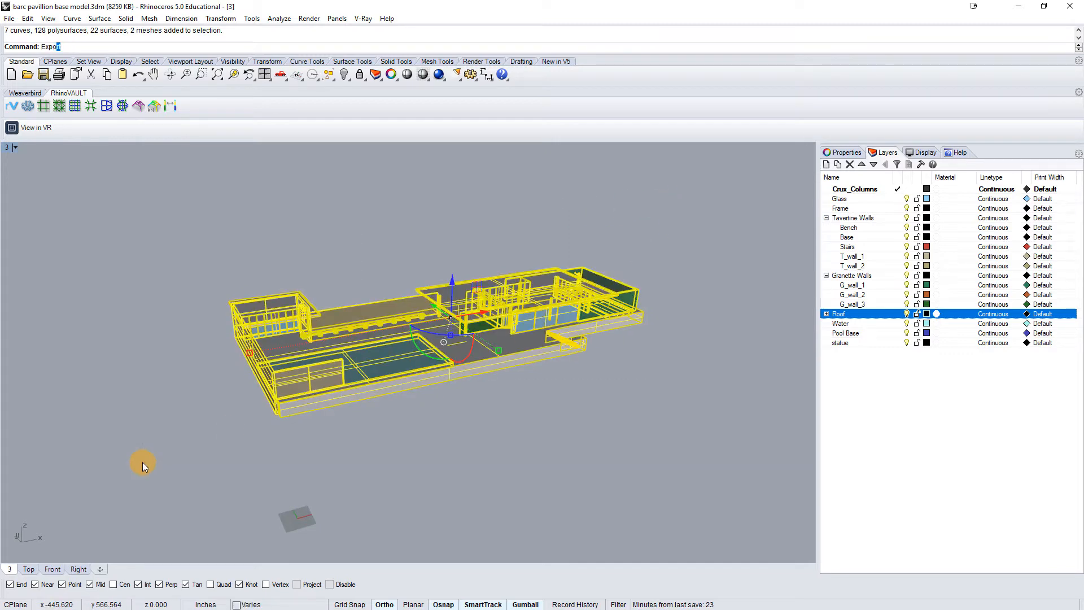
pyautogui.press('Return')
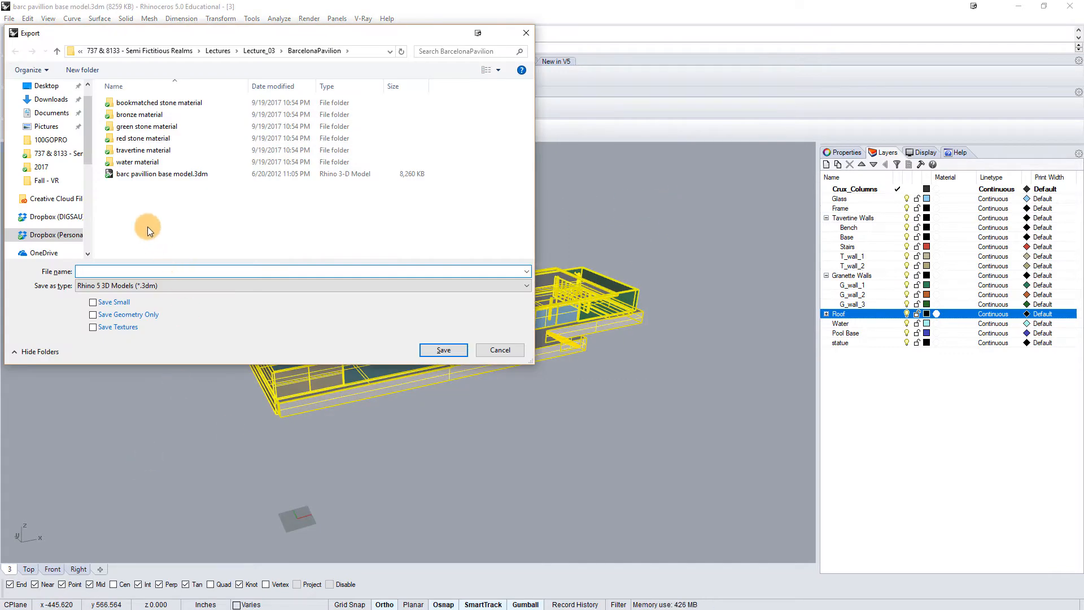
pyautogui.scroll(3, 88, 138)
pyautogui.click(45, 110)
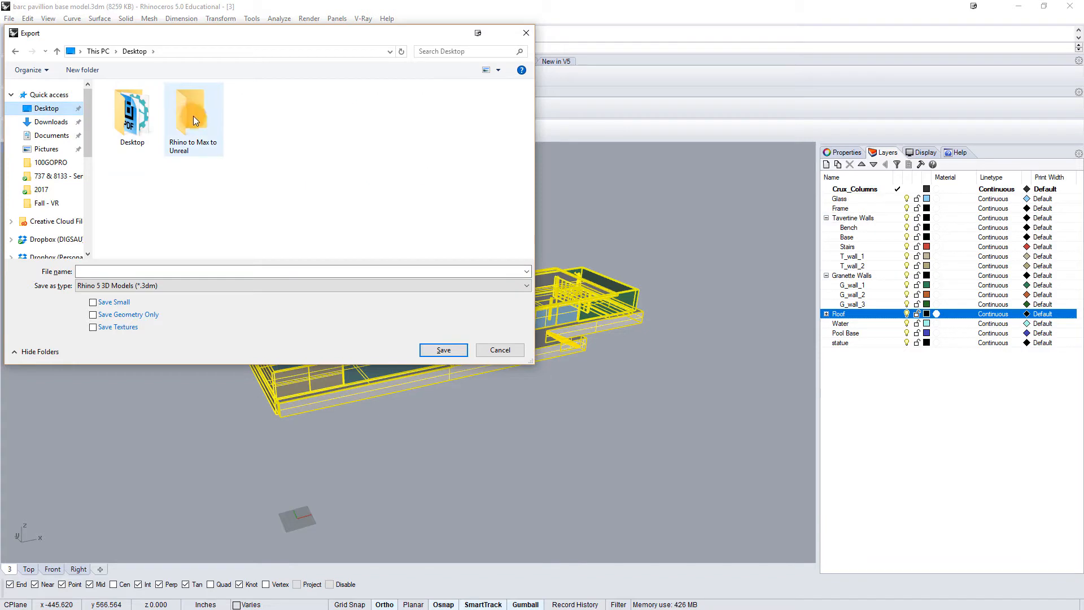
pyautogui.doubleClick(193, 117)
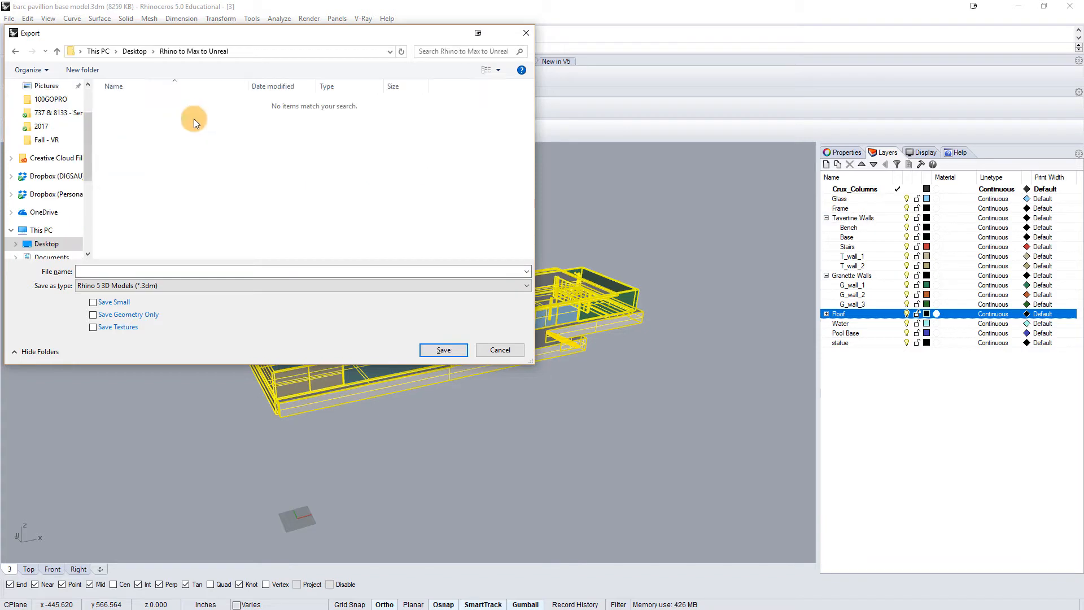
pyautogui.click(94, 272)
# - Create a subfolder named "Rhino to Max" in the destination folder and open it
pyautogui.rightClick(212, 160)
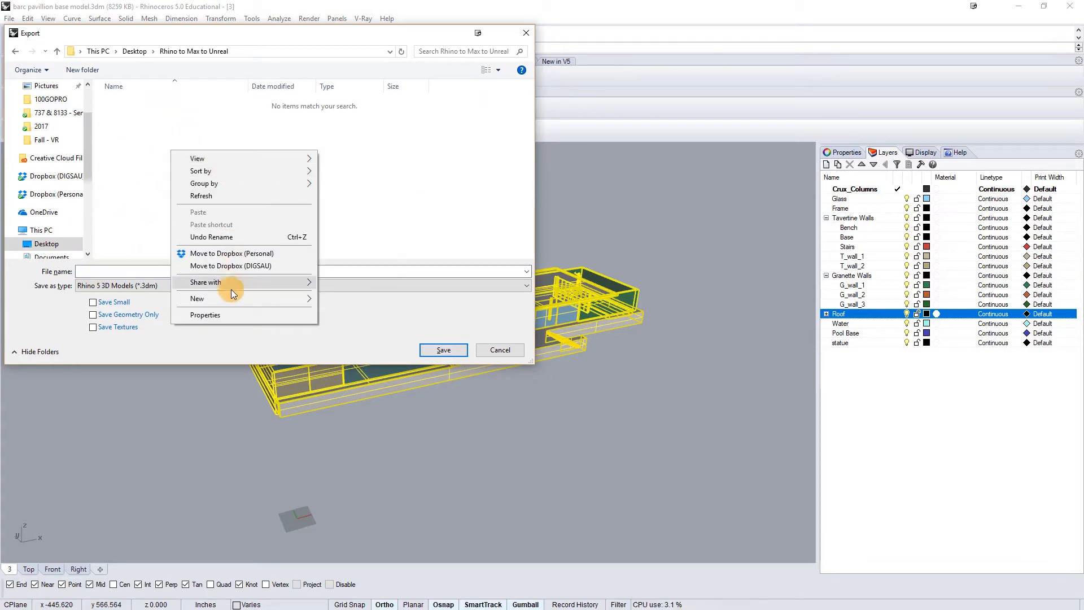
pyautogui.moveTo(243, 298)
pyautogui.click(338, 303)
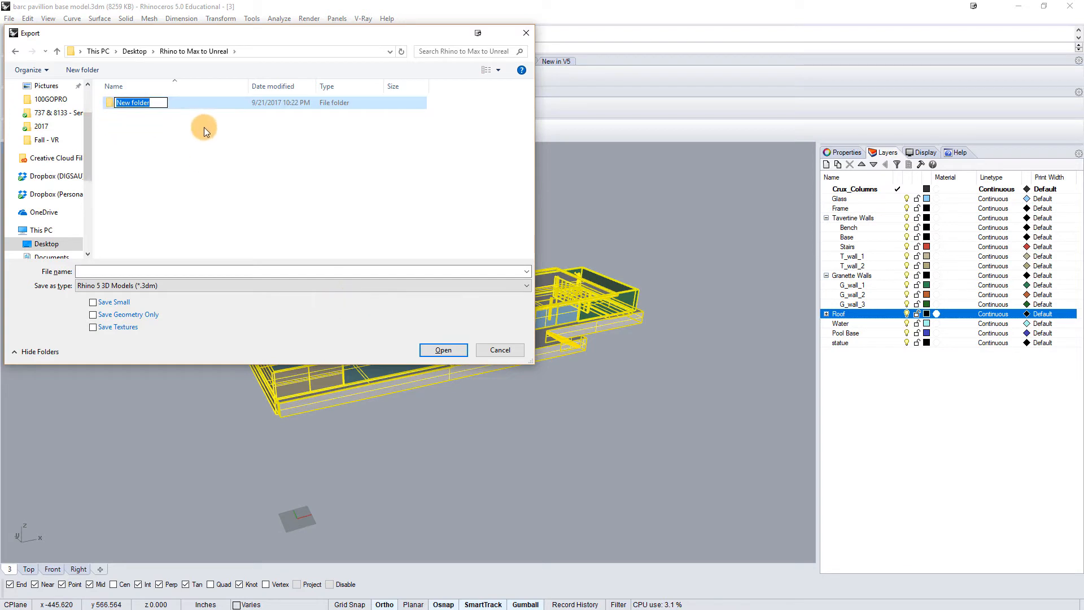
pyautogui.write('Rhino to Un')
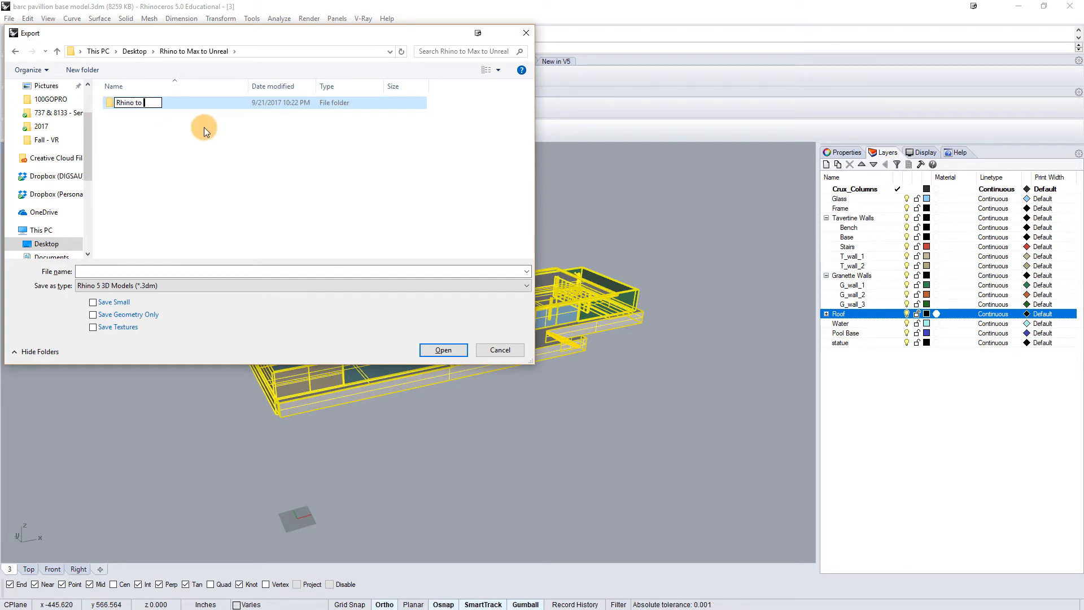
pyautogui.press('BackSpace')
pyautogui.press('BackSpace')
pyautogui.write('Max')
pyautogui.click(144, 111)
pyautogui.doubleClick(144, 110)
# - Save the export as RhinotoMax in the MotionBuilder (*.fbx) format
pyautogui.click(101, 275)
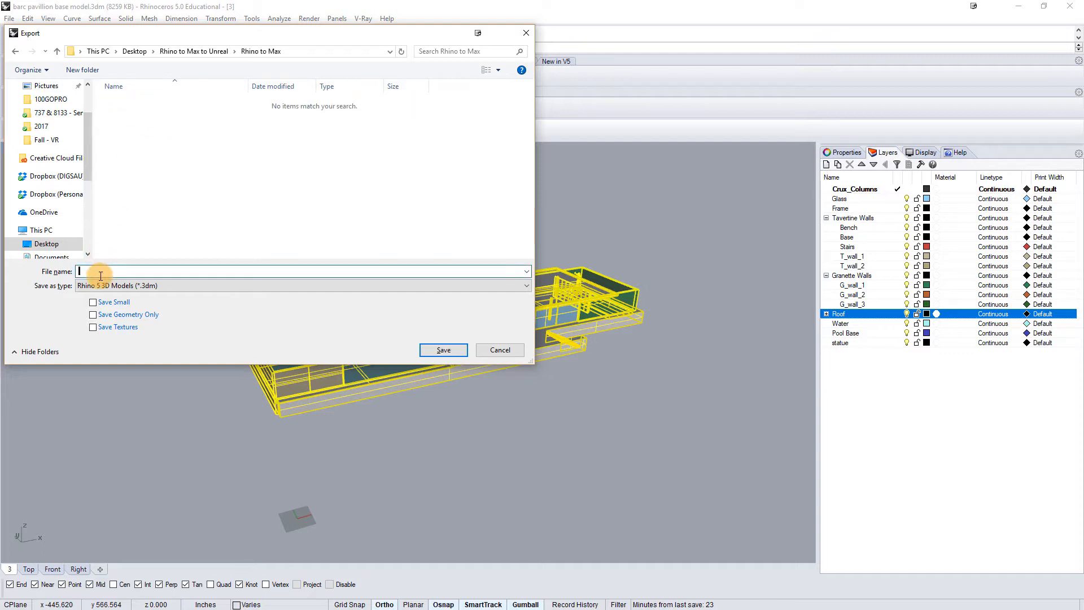
pyautogui.write('RhinotoMax')
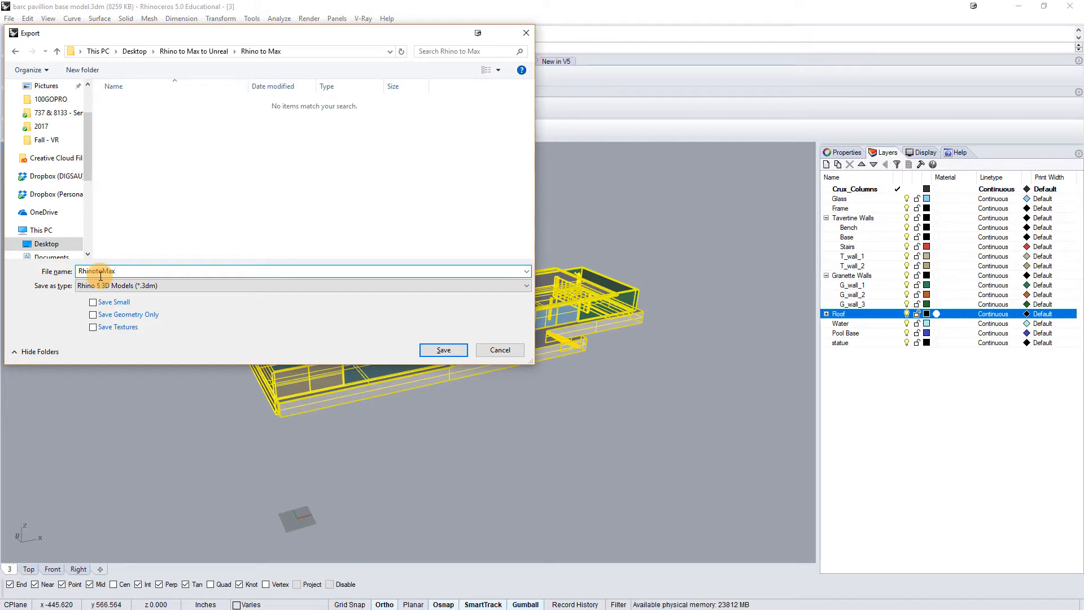
pyautogui.click(160, 285)
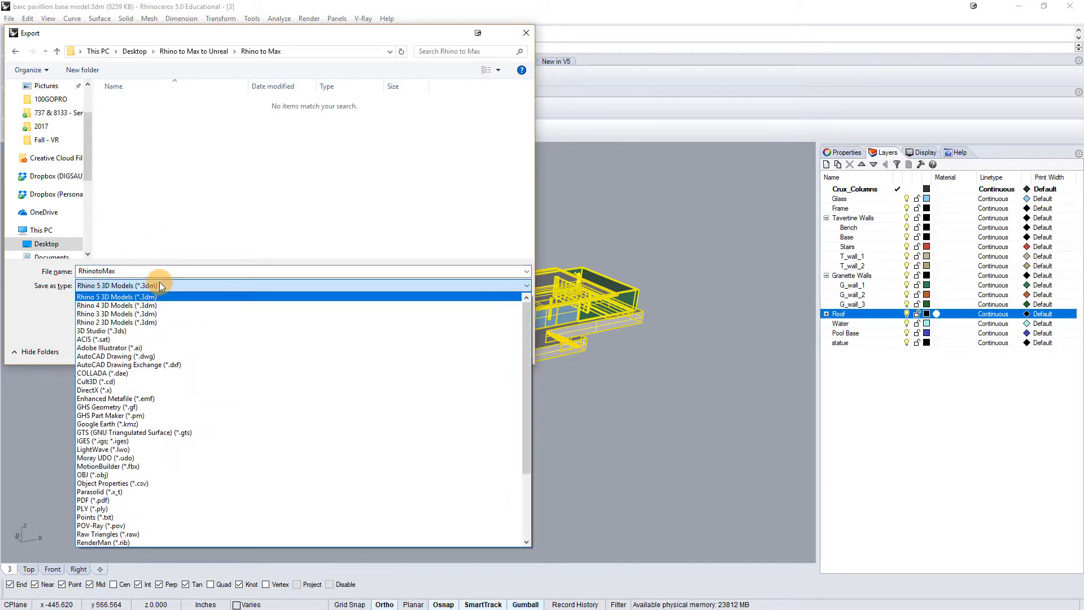
pyautogui.scroll(-1, 182, 367)
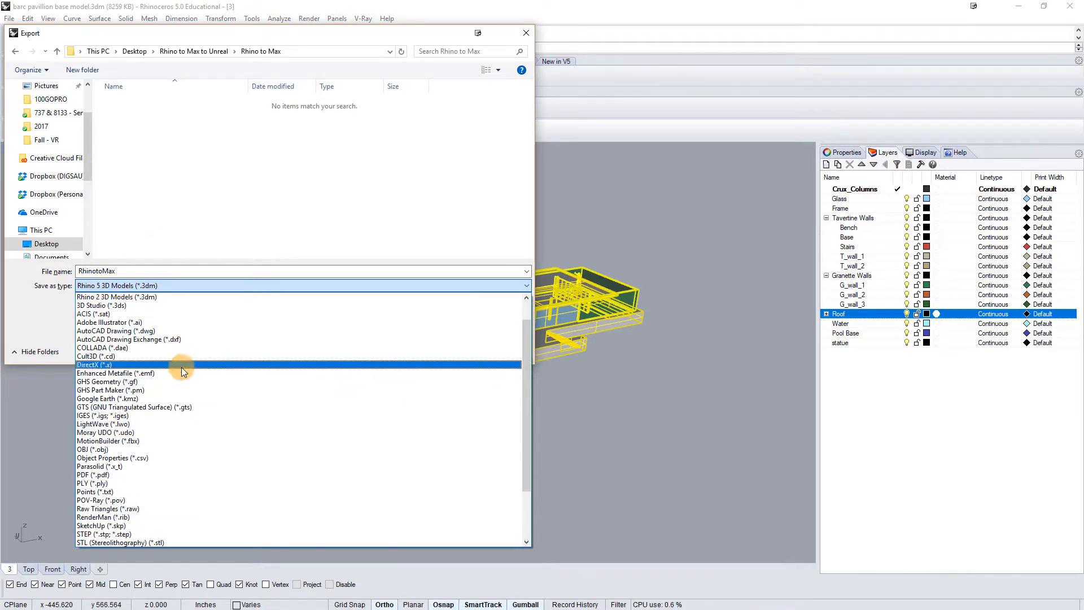
pyautogui.click(149, 442)
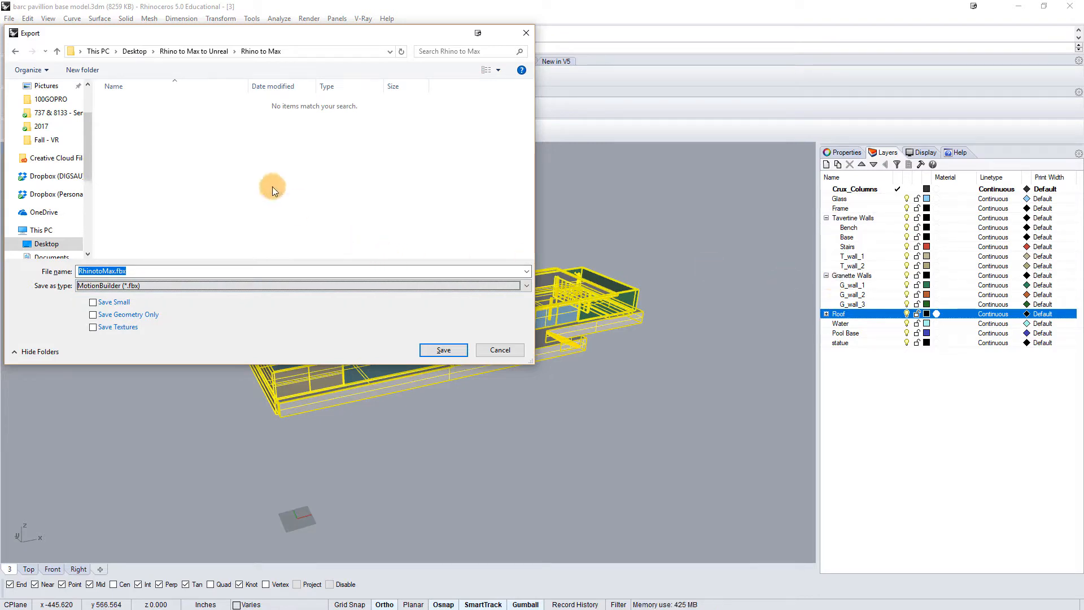
pyautogui.click(461, 351)
# - Export NURBS objects as meshes only in the FBX options, and preview the resulting polygon mesh on the pavilion
pyautogui.click(491, 272)
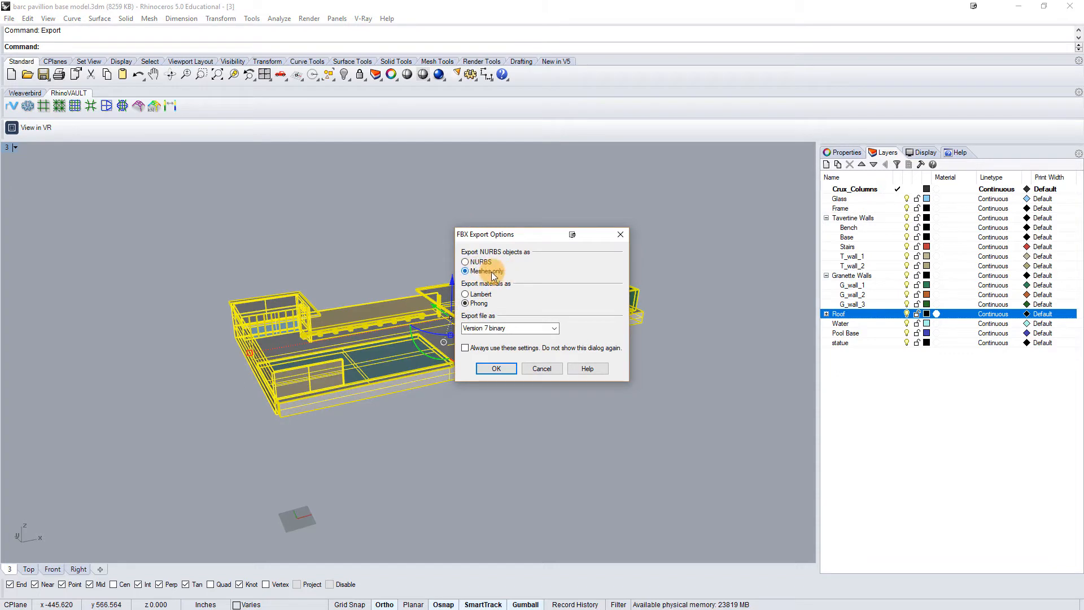
pyautogui.click(503, 370)
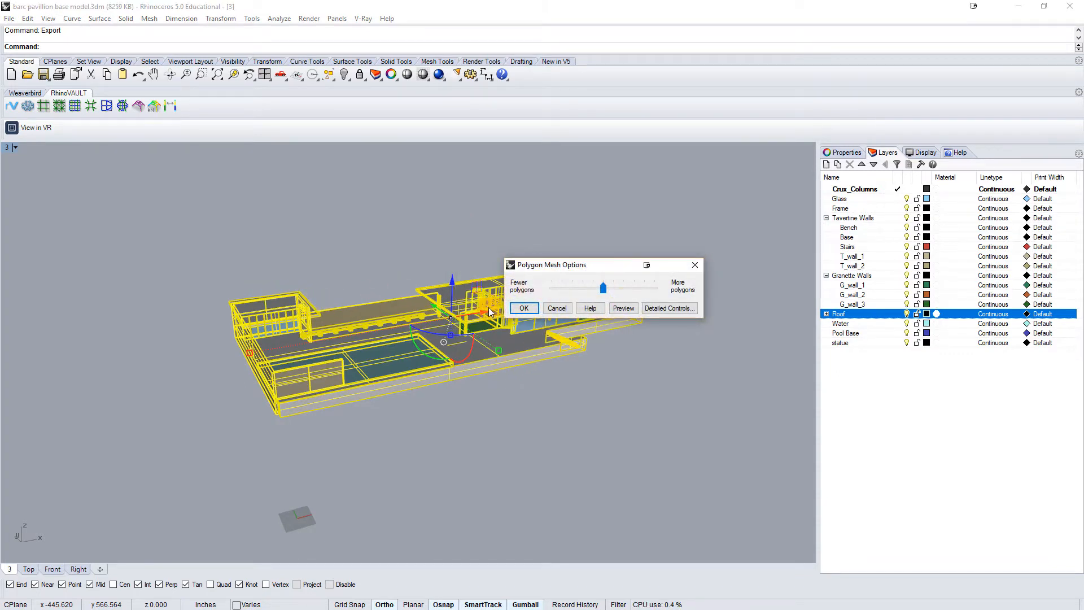
pyautogui.click(632, 308)
pyautogui.scroll(5, 410, 365)
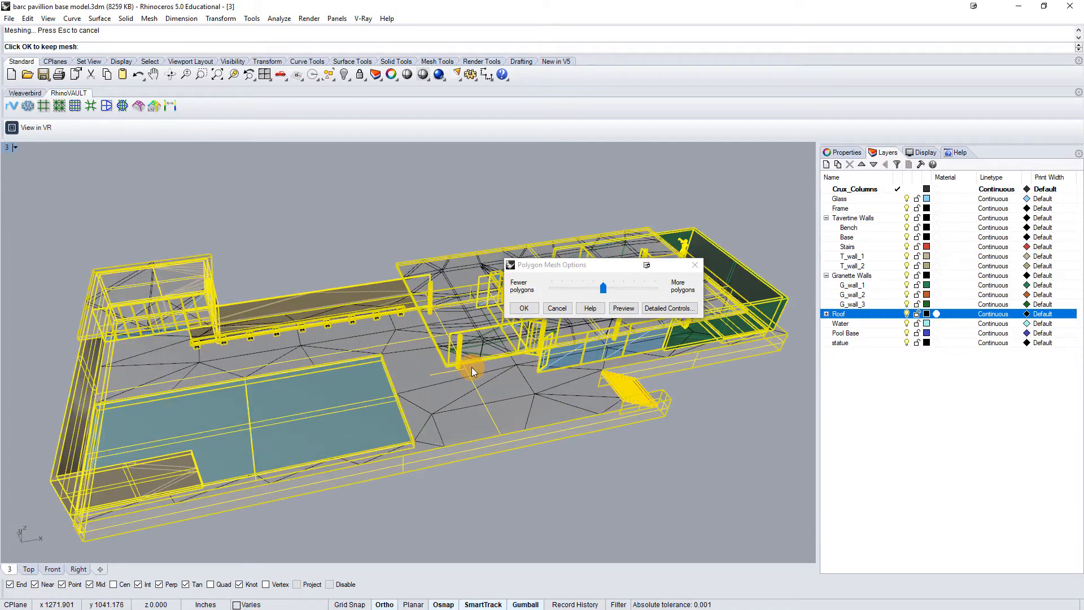
# - Inspect the pavilion mesh from several angles and preview it at the most-polygons setting
pyautogui.moveTo(550, 384); pyautogui.dragTo(520, 395, button='right')
pyautogui.scroll(2, 357, 319)
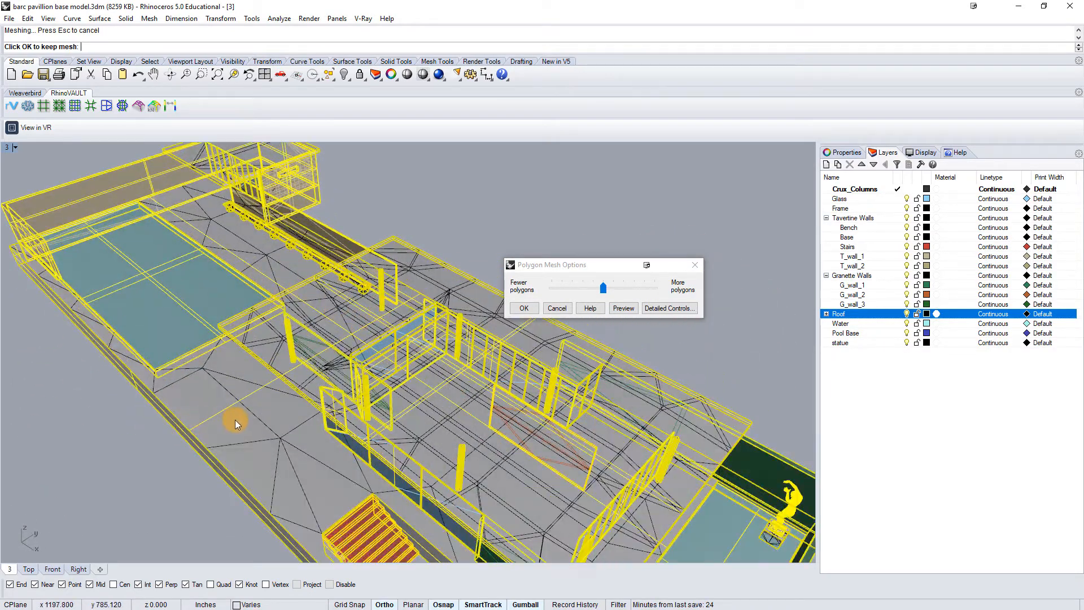
pyautogui.moveTo(253, 404); pyautogui.dragTo(284, 378, button='right')
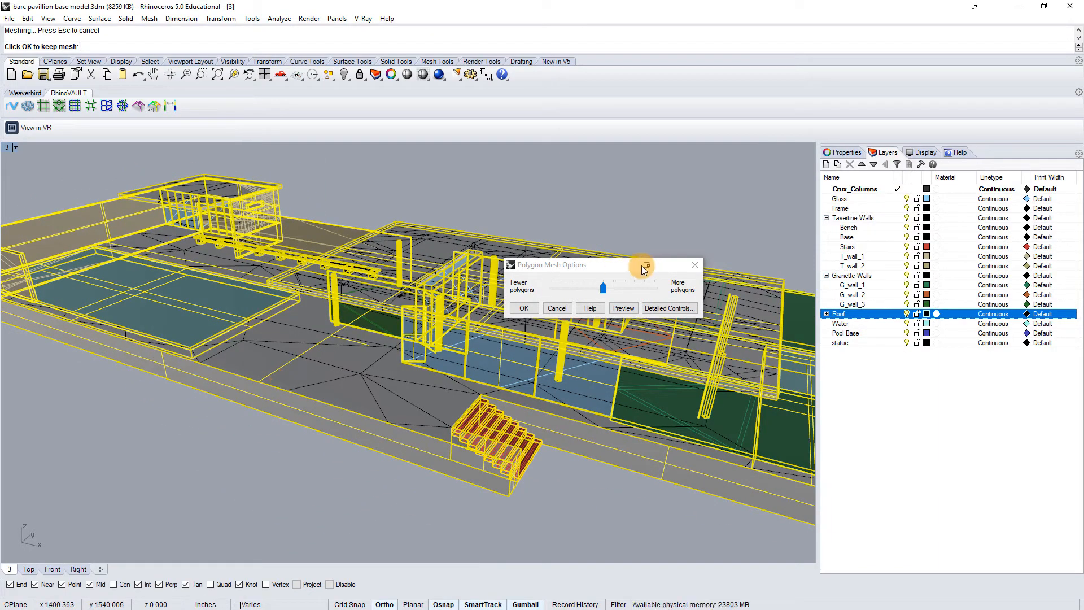
pyautogui.moveTo(603, 287); pyautogui.dragTo(613, 287)
pyautogui.click(627, 309)
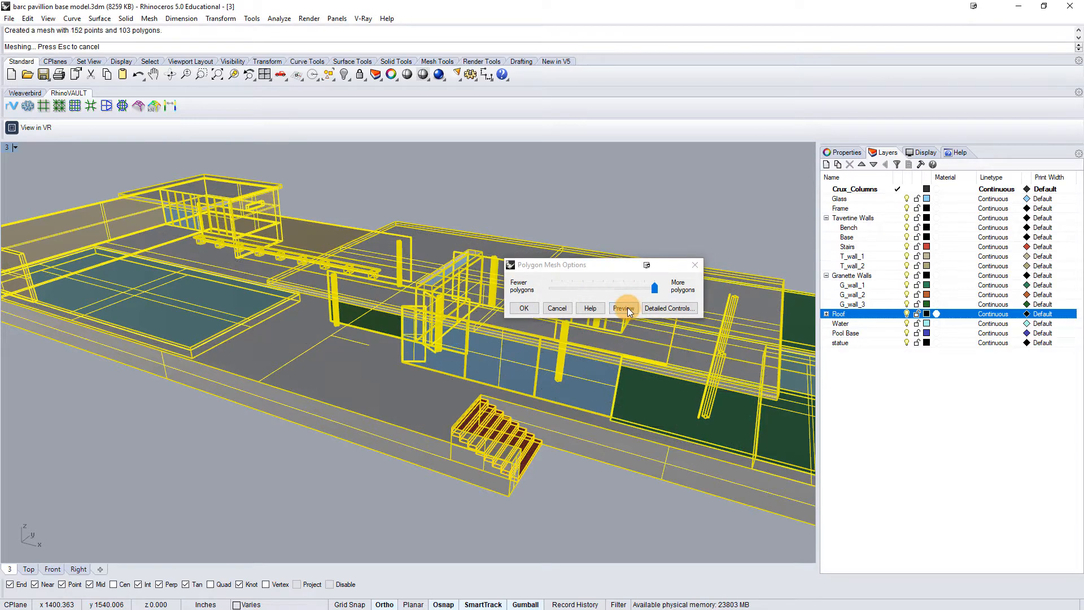
# - Reduce the mesh density to the fewest-polygons setting and preview the result on the pavilion
pyautogui.moveTo(653, 289); pyautogui.dragTo(550, 289)
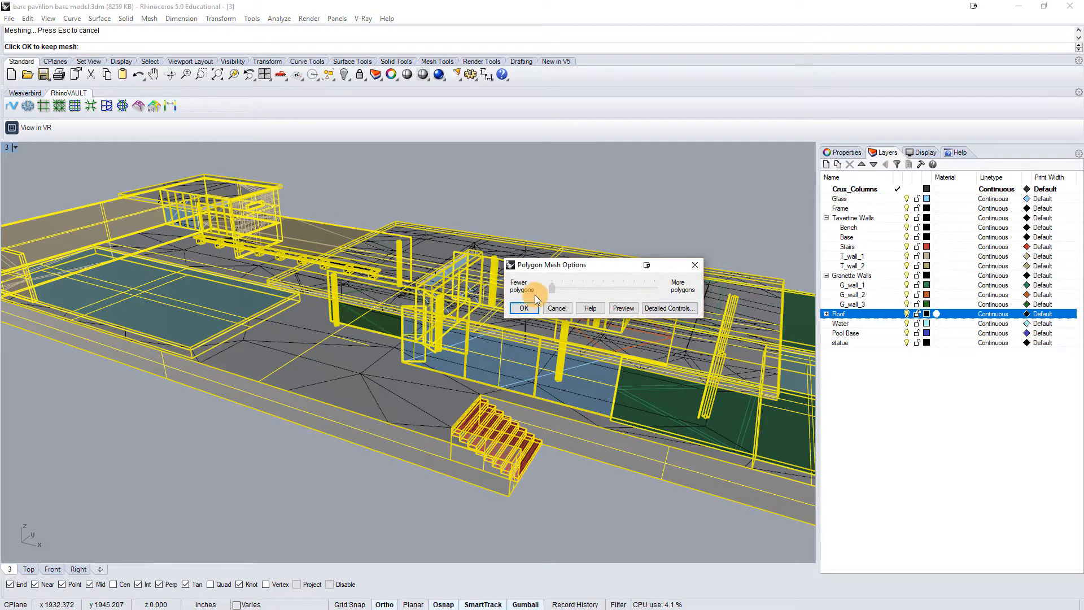
pyautogui.click(623, 307)
pyautogui.moveTo(382, 288); pyautogui.dragTo(486, 372, button='right')
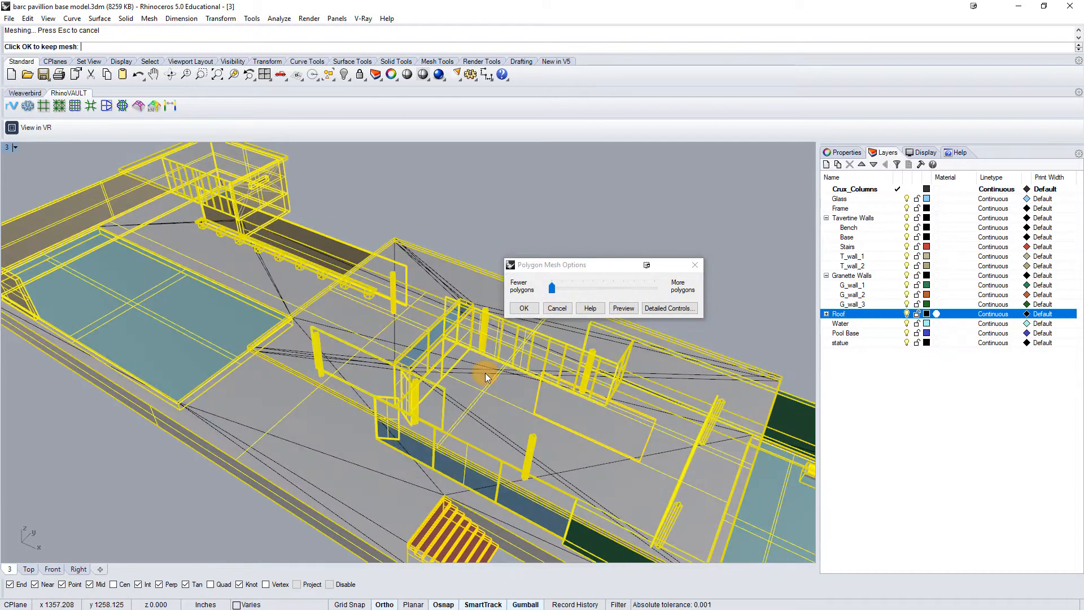
# - Set the mesh density to the middle of the polygon range, preview it, and complete the FBX export, leaving nothing selected
pyautogui.click(594, 289)
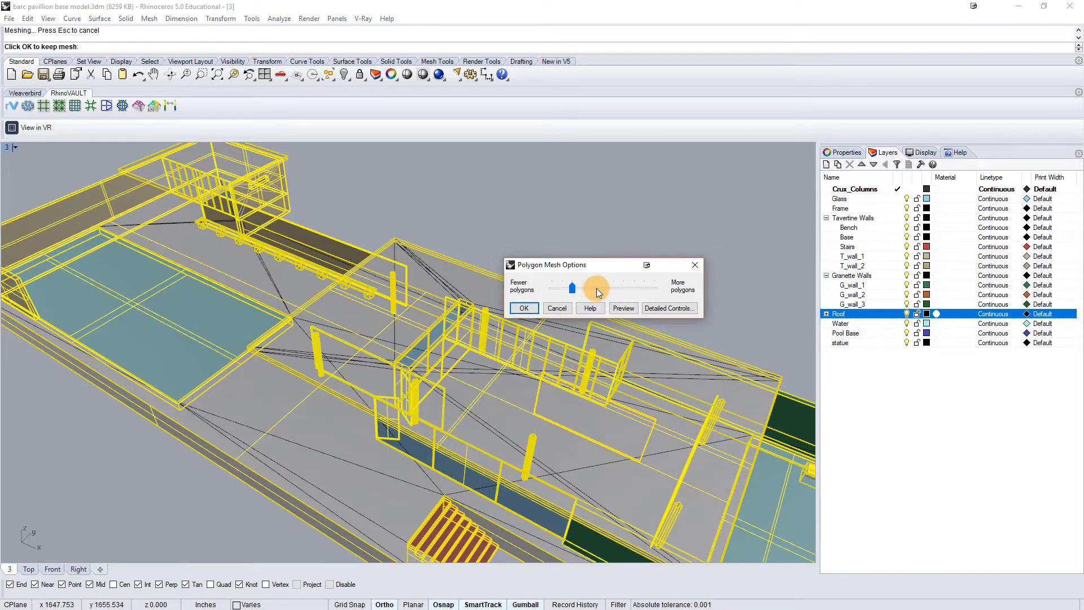
pyautogui.moveTo(598, 288); pyautogui.dragTo(603, 290)
pyautogui.click(623, 307)
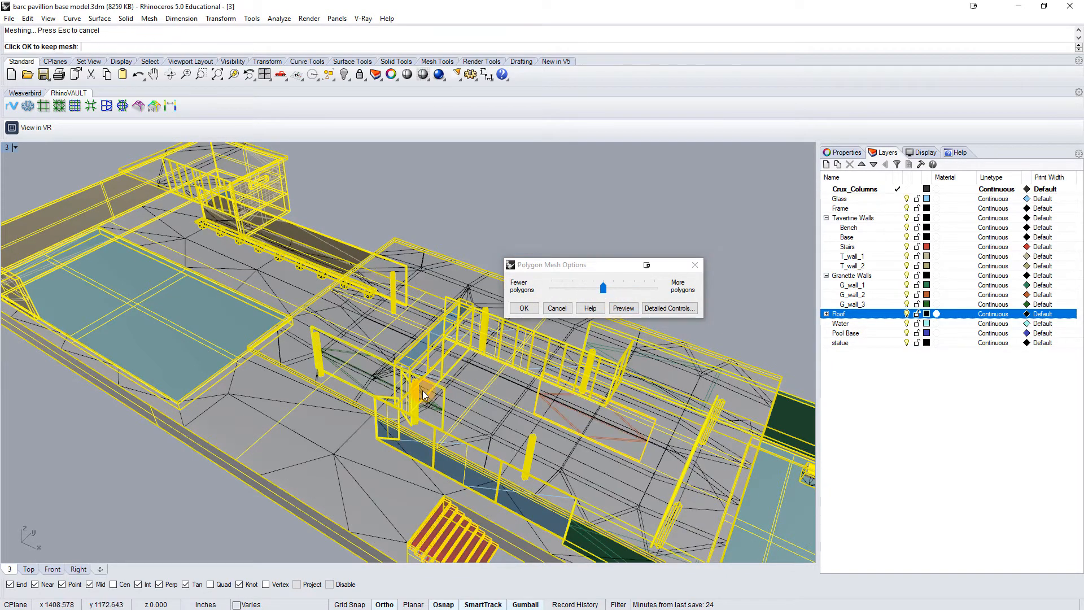
pyautogui.moveTo(396, 375); pyautogui.dragTo(429, 346, button='right')
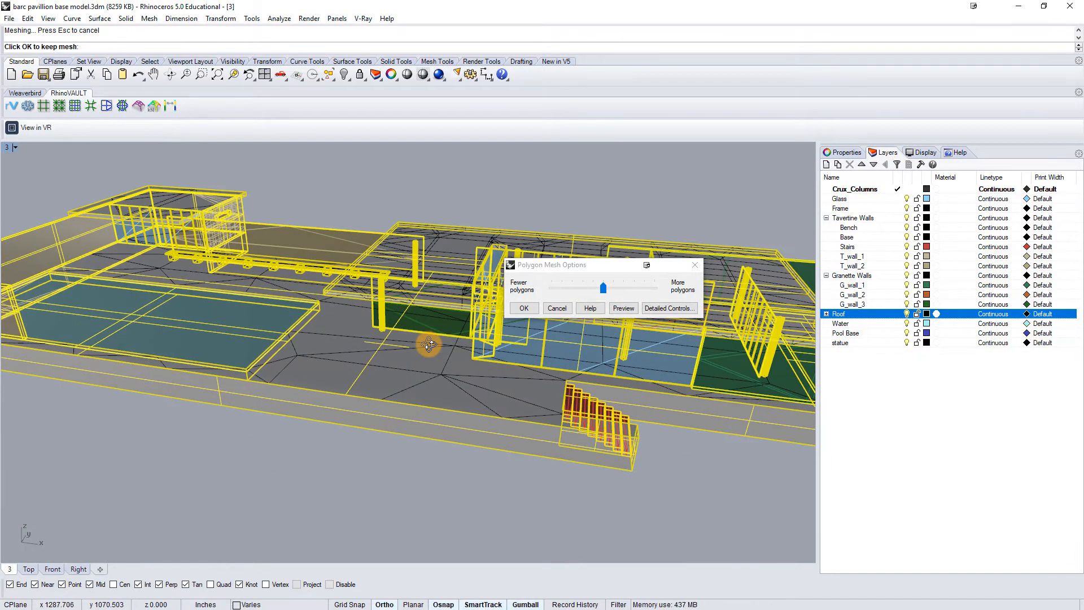
pyautogui.scroll(-2, 430, 346)
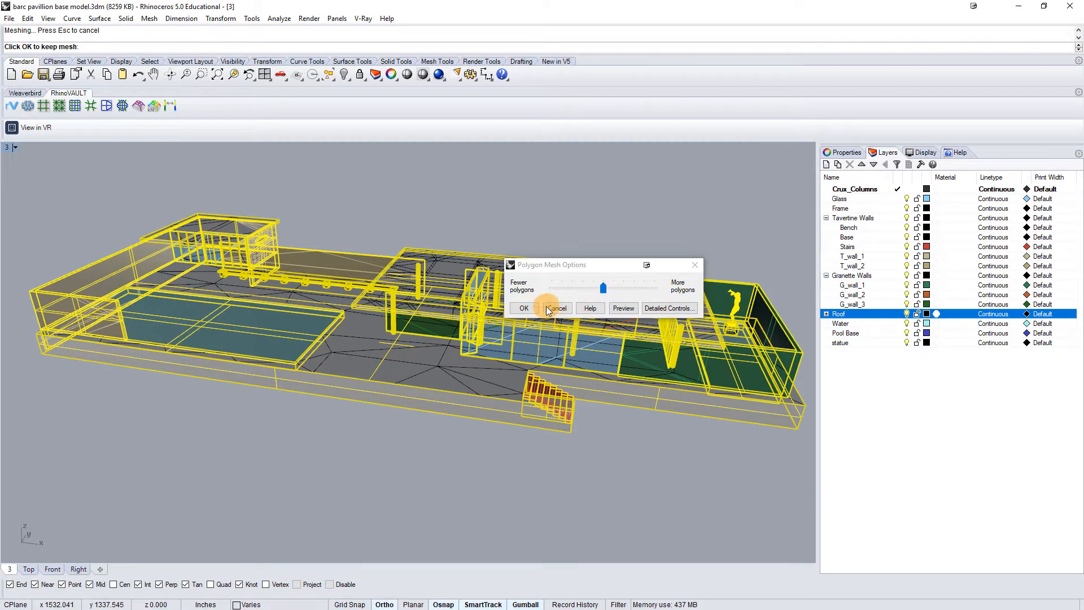
pyautogui.click(531, 308)
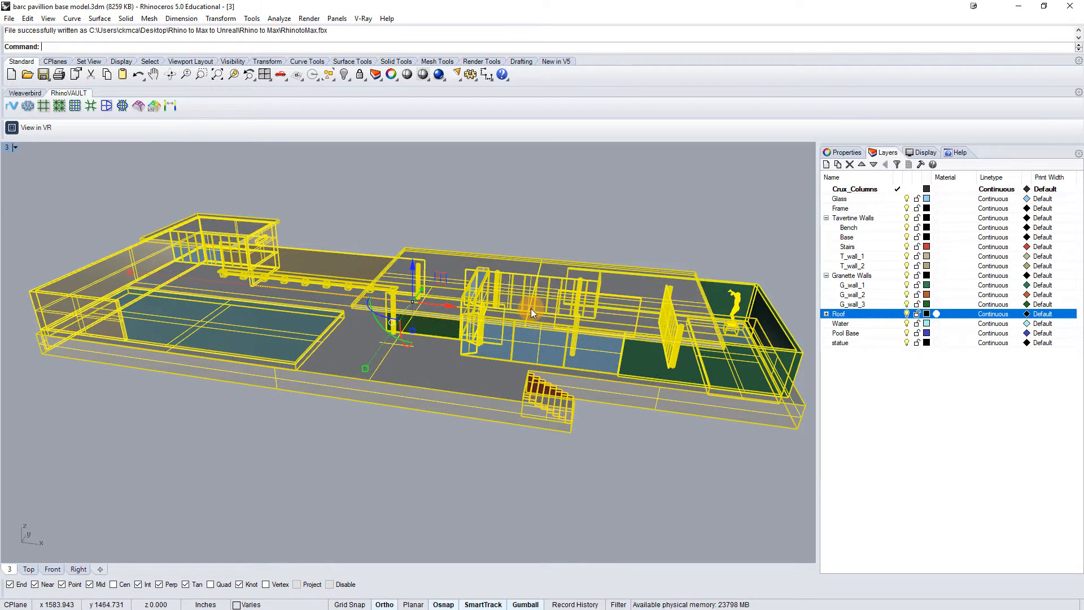
pyautogui.click(557, 215)
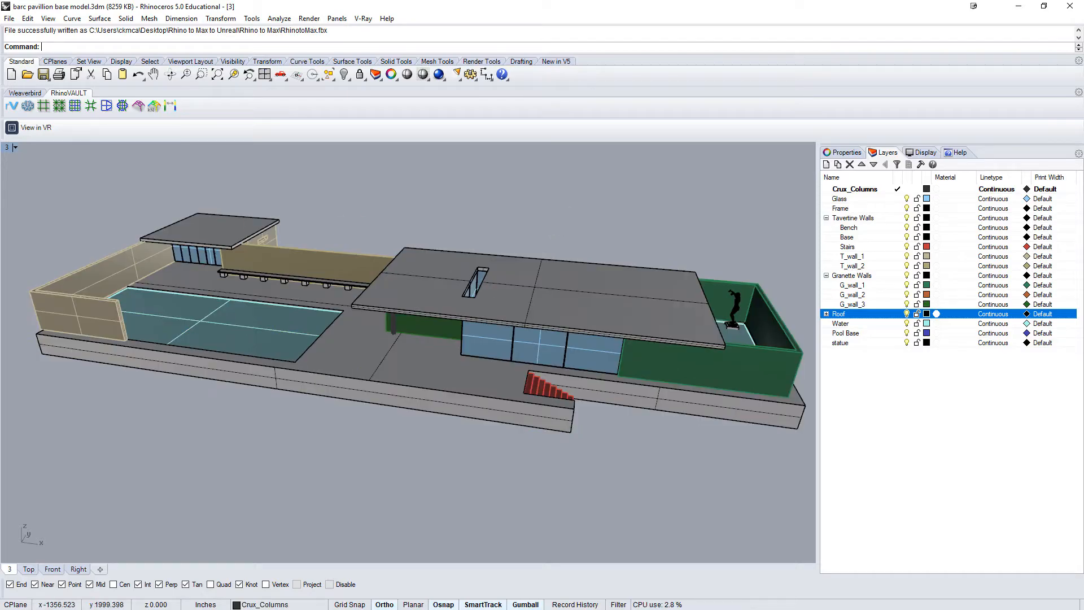
# - Switch to 3ds Max and make the Perspective viewport active
pyautogui.hotkey('alt', 'Tab')
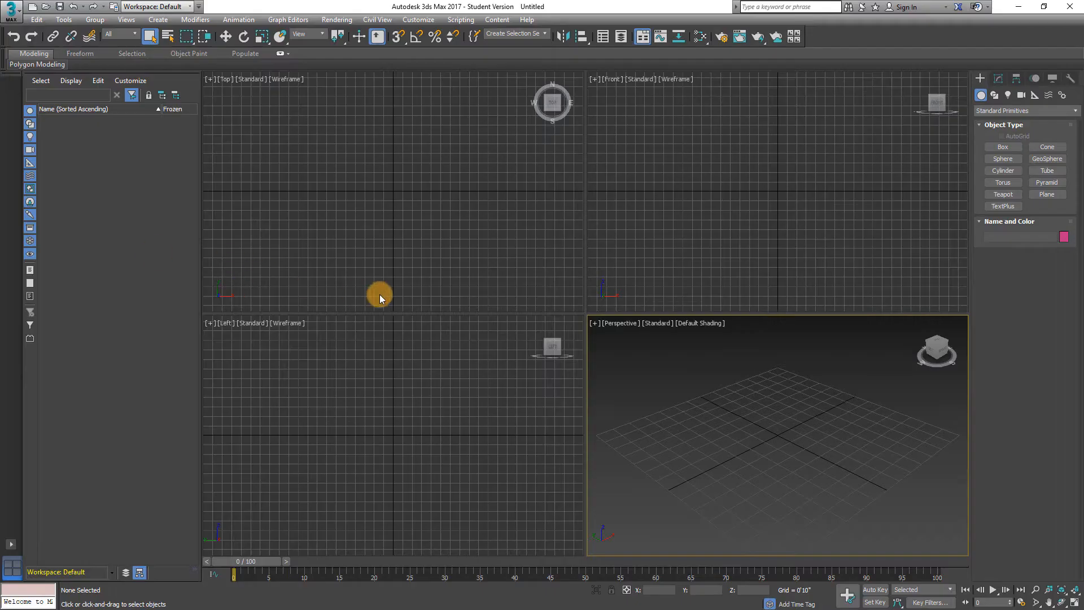
pyautogui.click(687, 214)
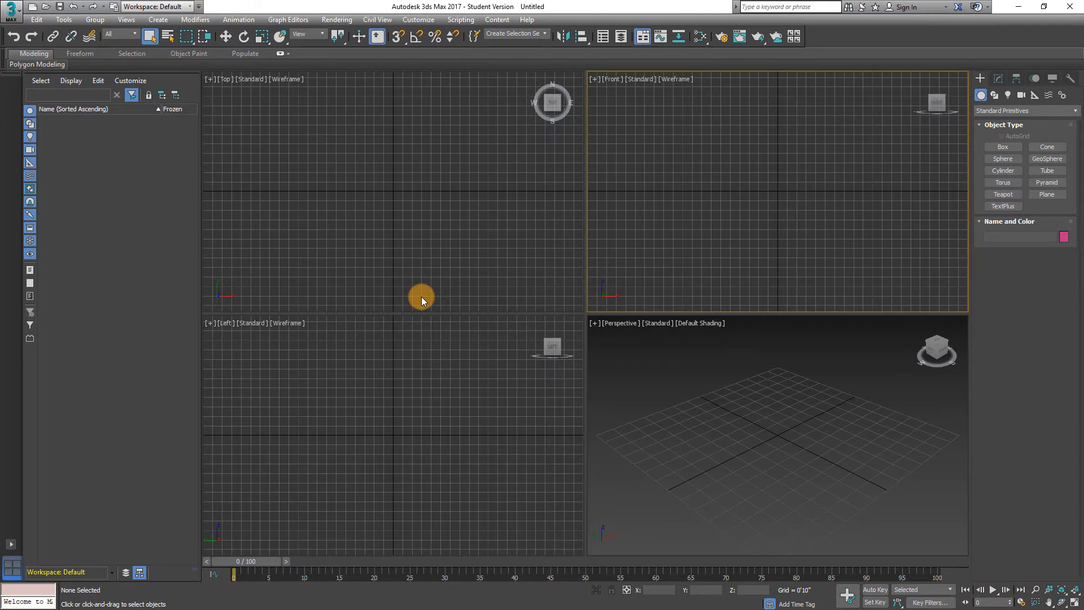
pyautogui.click(649, 405)
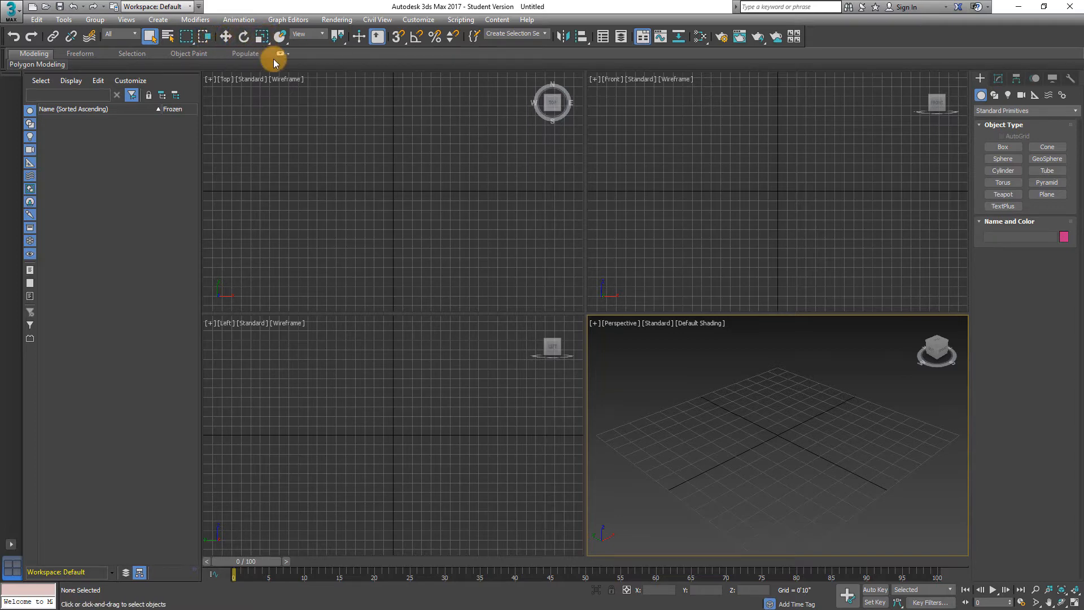
# - Activate the Move, Rotate and Scale tools one after another in the empty scene
pyautogui.press('w')
pyautogui.press('e')
pyautogui.press('r')
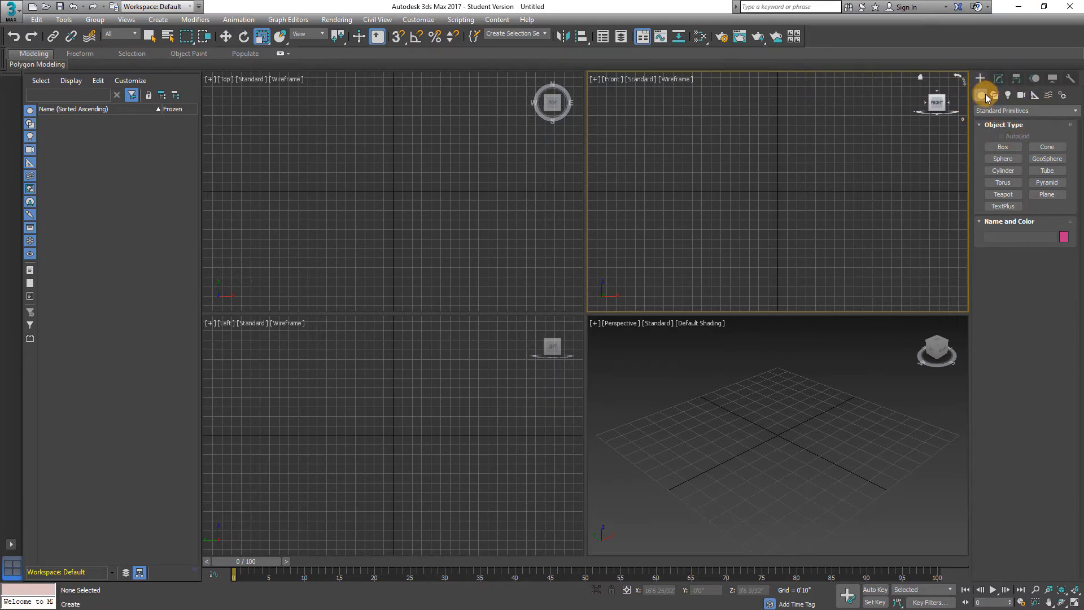
# - Draw a test box about 5'4" by 2'4" and 2'3" high in the Perspective viewport, try the Scale tool on it, and delete it
pyautogui.click(1002, 147)
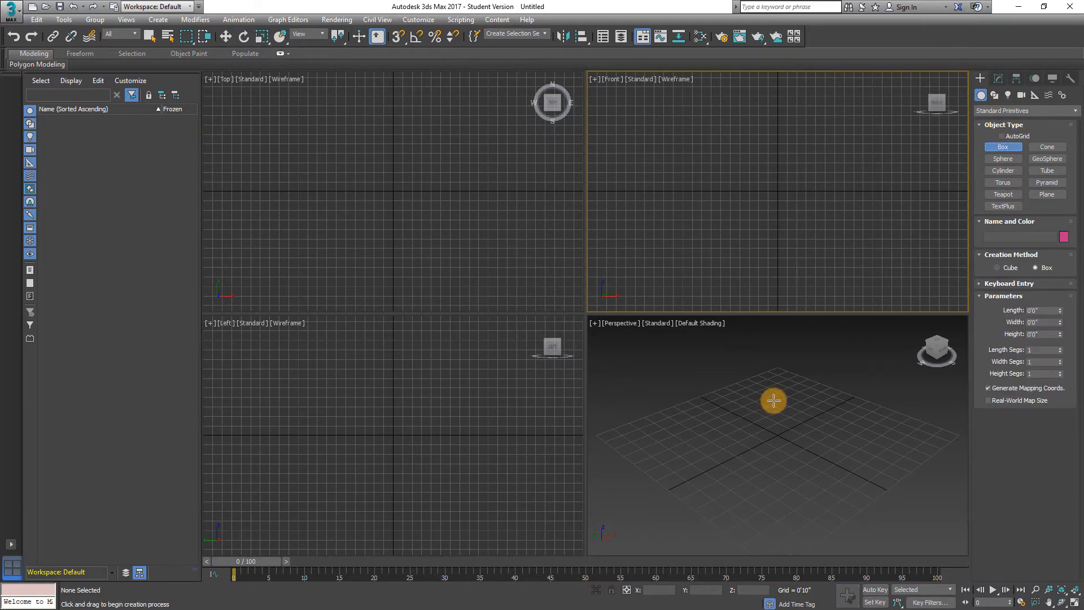
pyautogui.moveTo(772, 399); pyautogui.dragTo(820, 449)
pyautogui.click(830, 407)
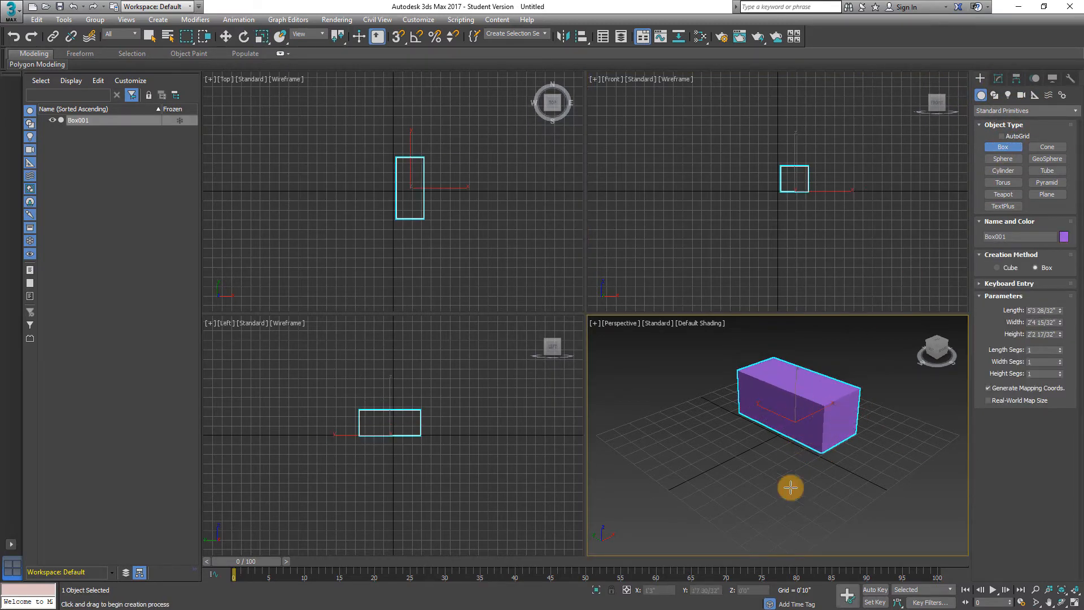
pyautogui.press('r')
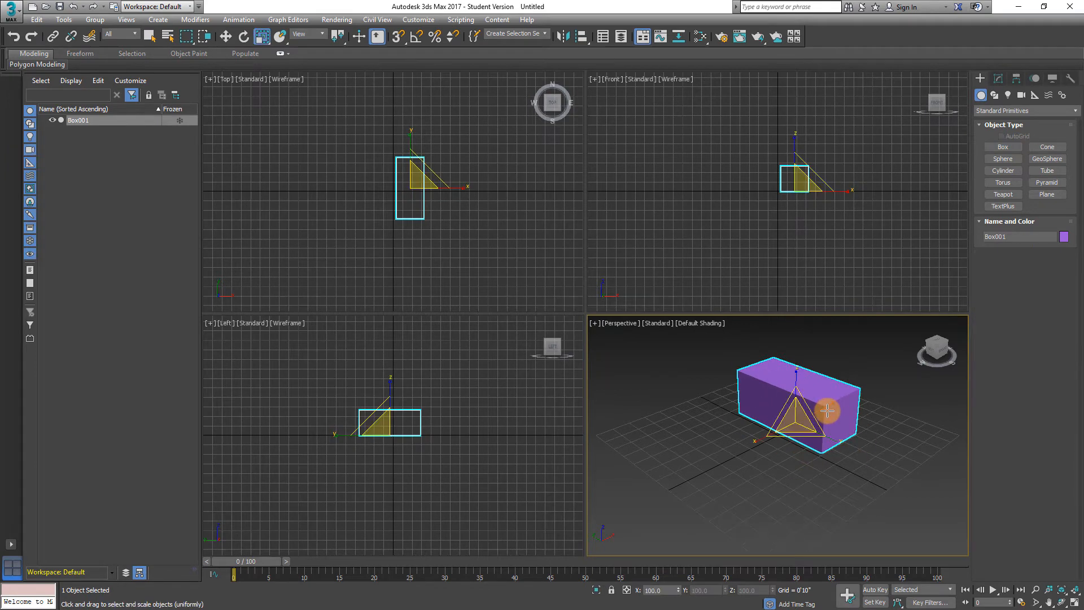
pyautogui.press('Delete')
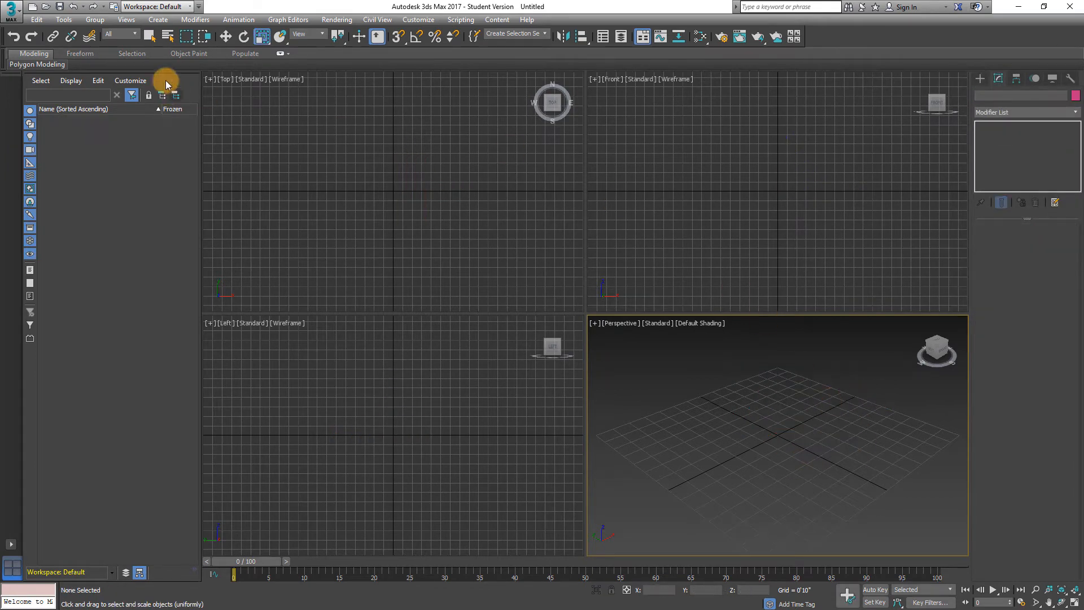
# - Activate the Select Object tool, view the Select From Scene list, and close it without choosing anything
pyautogui.click(149, 37)
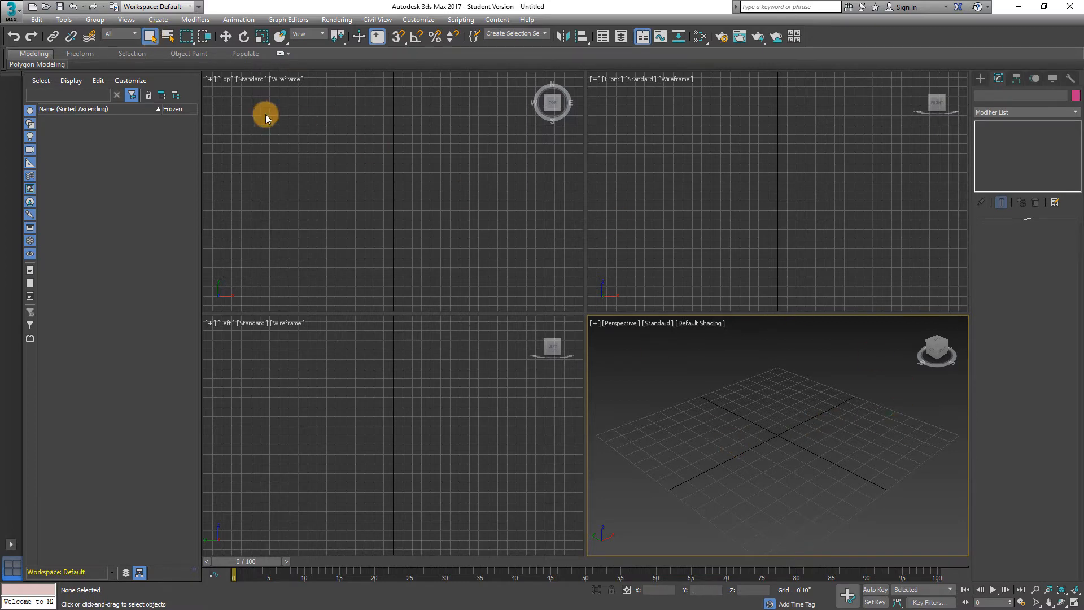
pyautogui.click(168, 37)
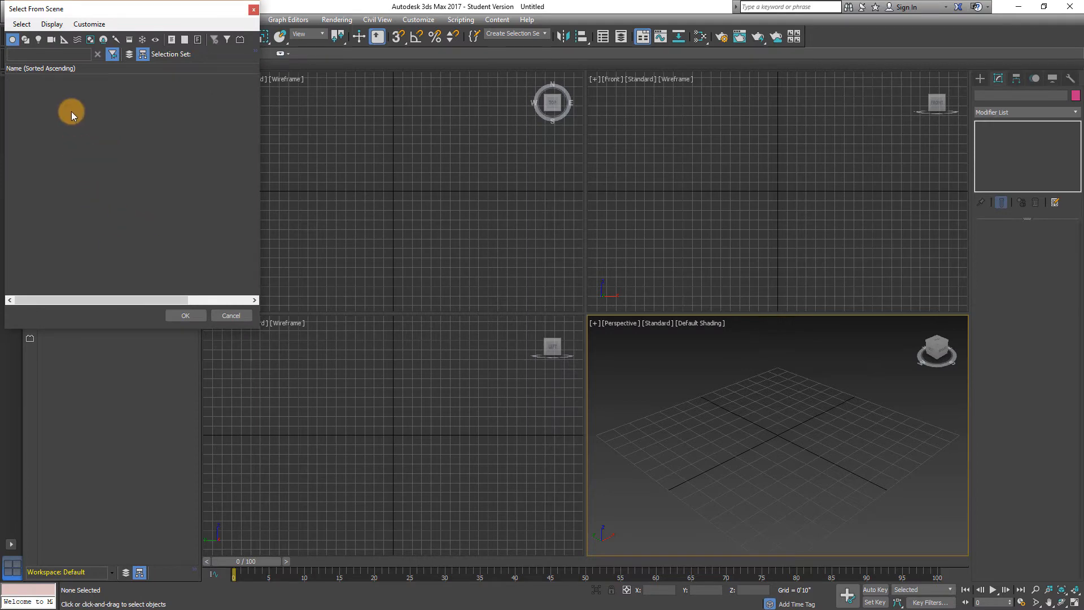
pyautogui.click(230, 315)
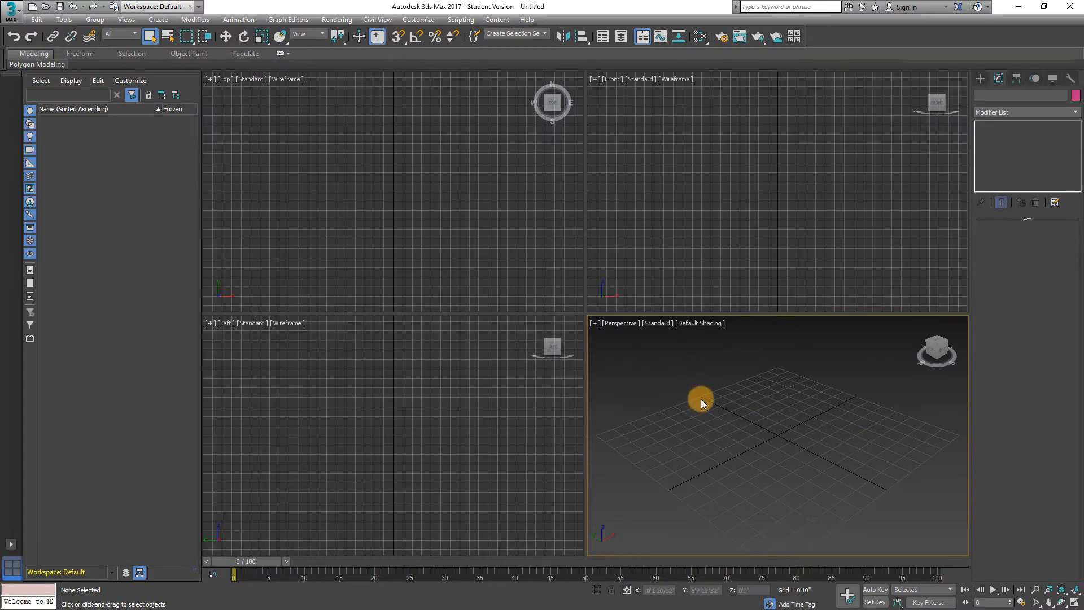
# - Start importing a non-native file and open the "Rhino to Max" subfolder of "Rhino to Max to Unreal" on the Desktop
pyautogui.click(11, 10)
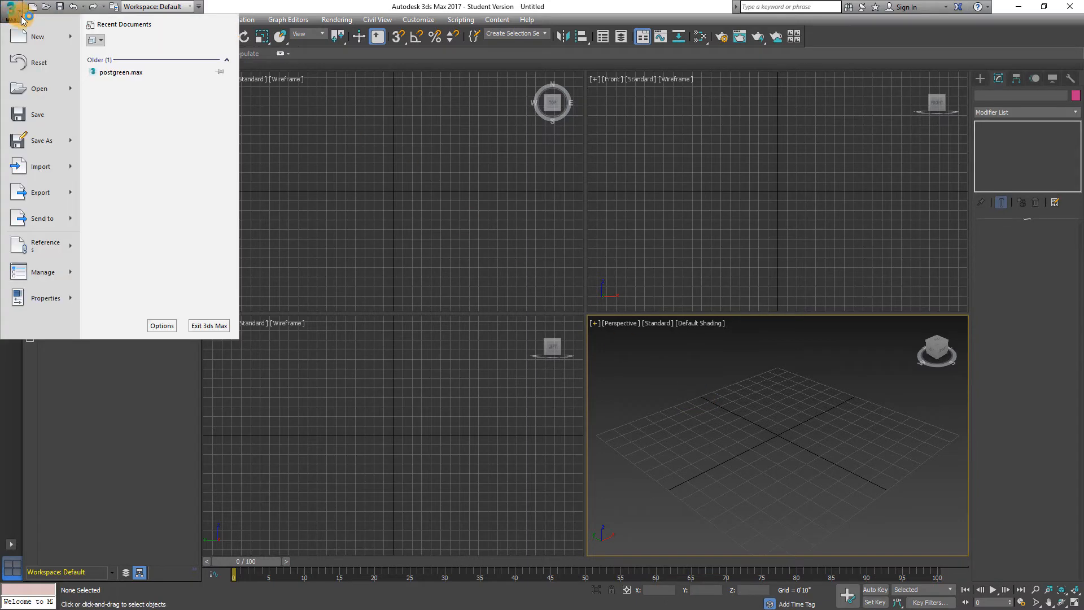
pyautogui.click(57, 172)
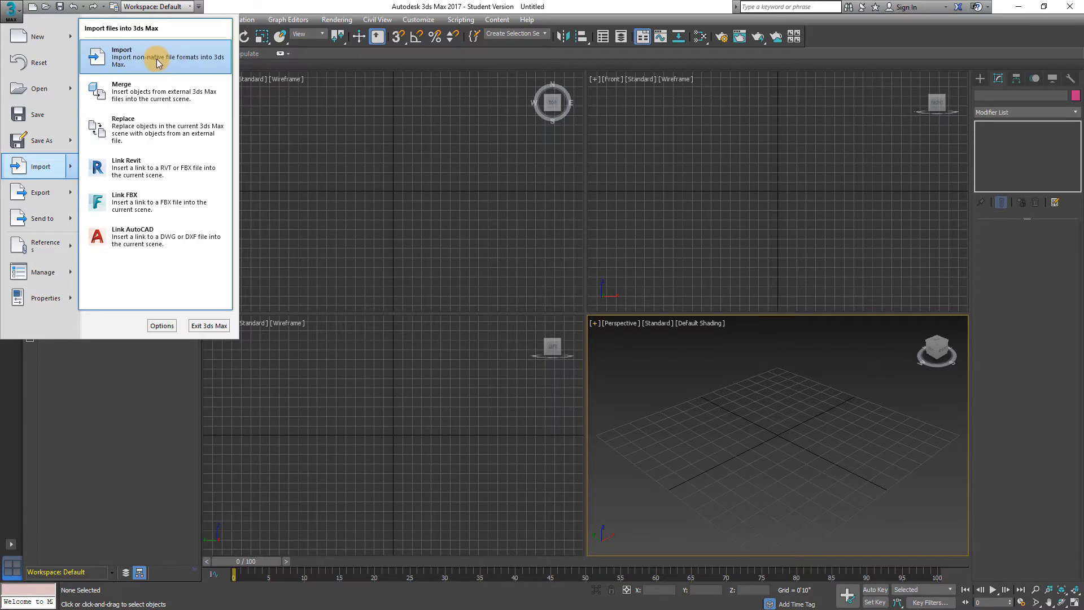
pyautogui.click(201, 59)
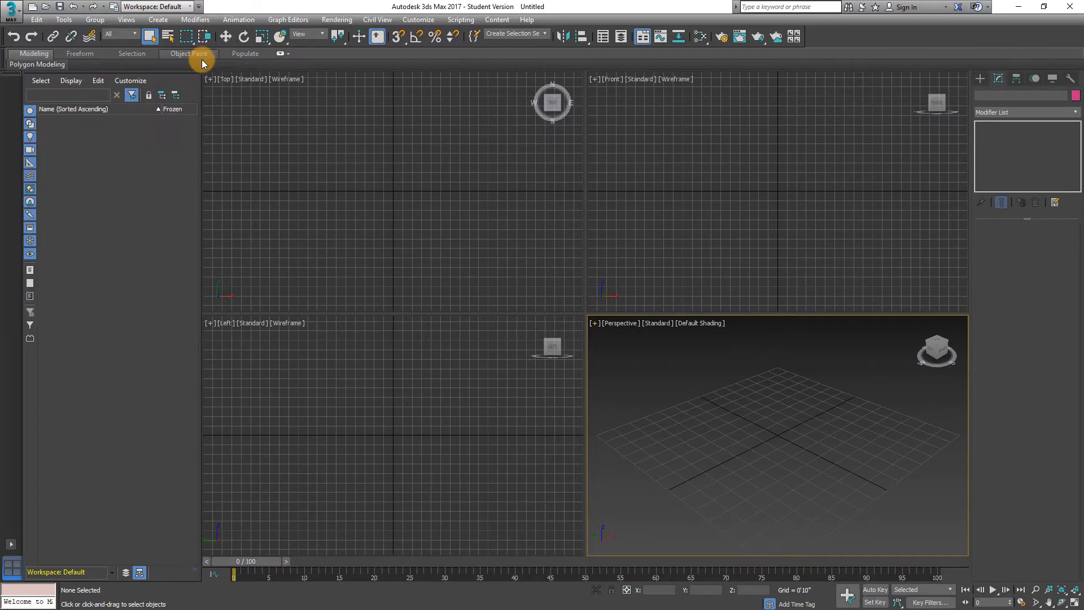
pyautogui.click(264, 180)
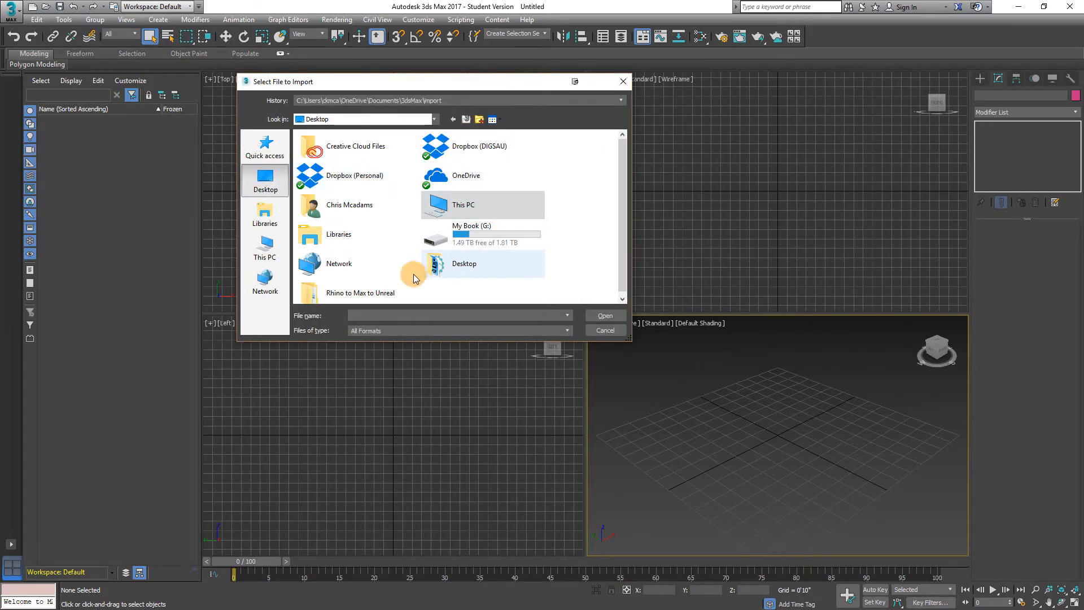
pyautogui.doubleClick(317, 293)
pyautogui.doubleClick(333, 149)
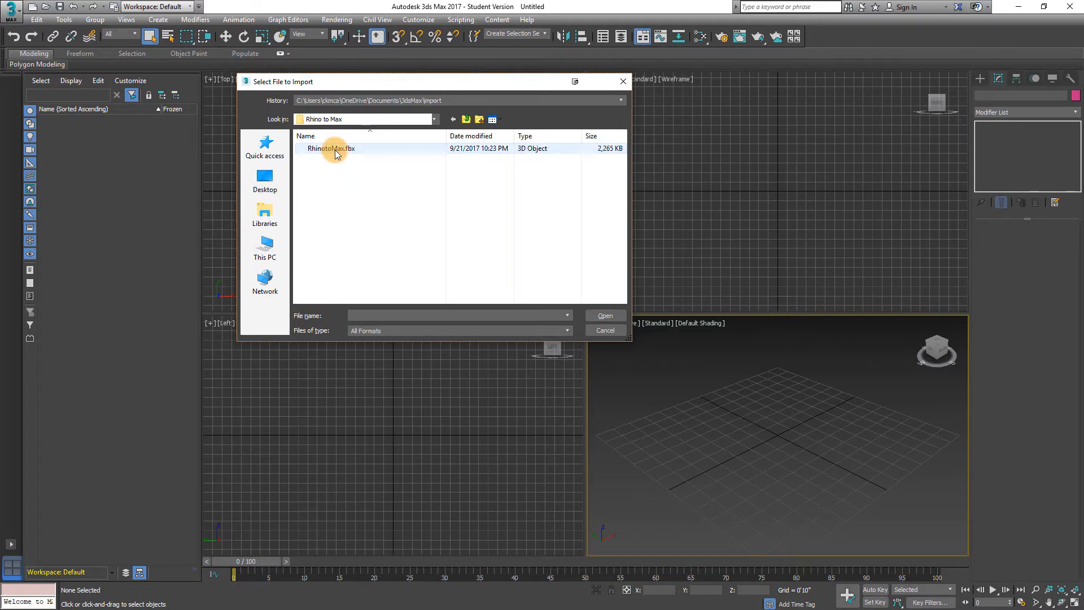
# - Import RhinotoMax.fbx with the existing FBX import options
pyautogui.click(320, 151)
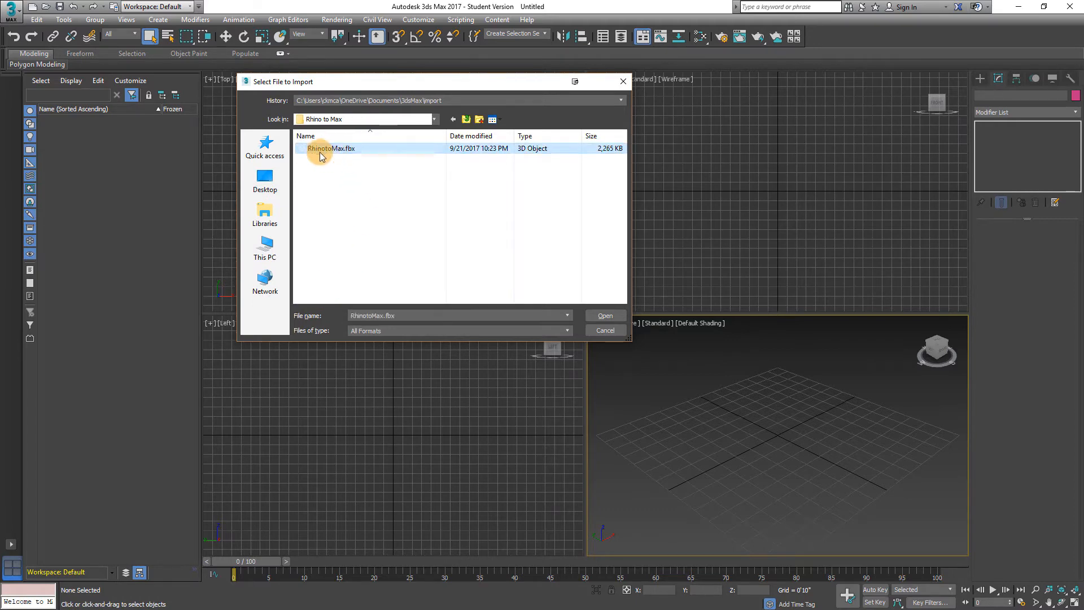
pyautogui.click(614, 317)
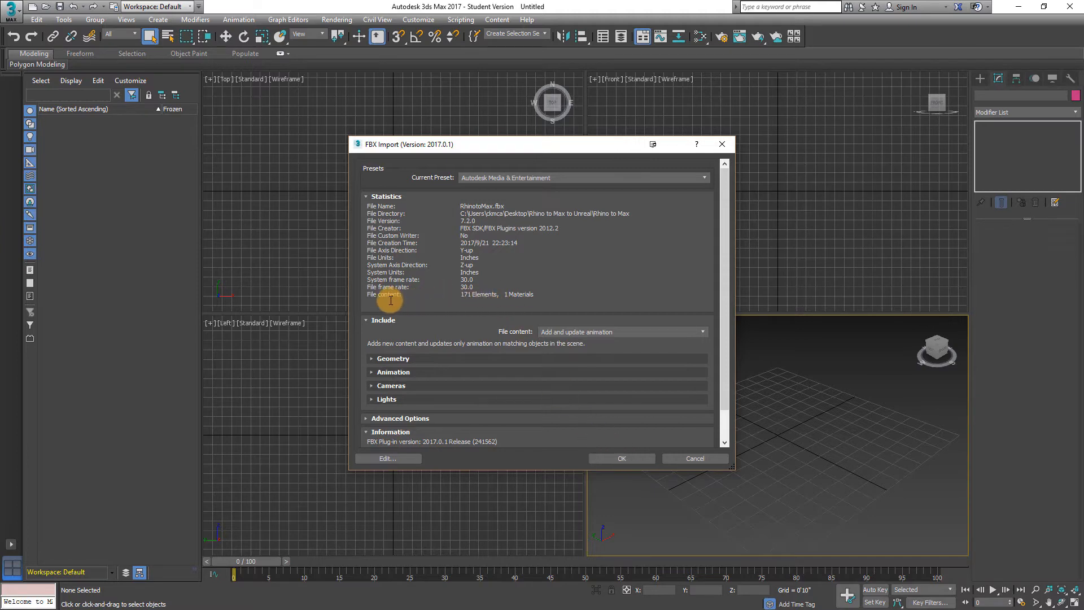
pyautogui.click(626, 459)
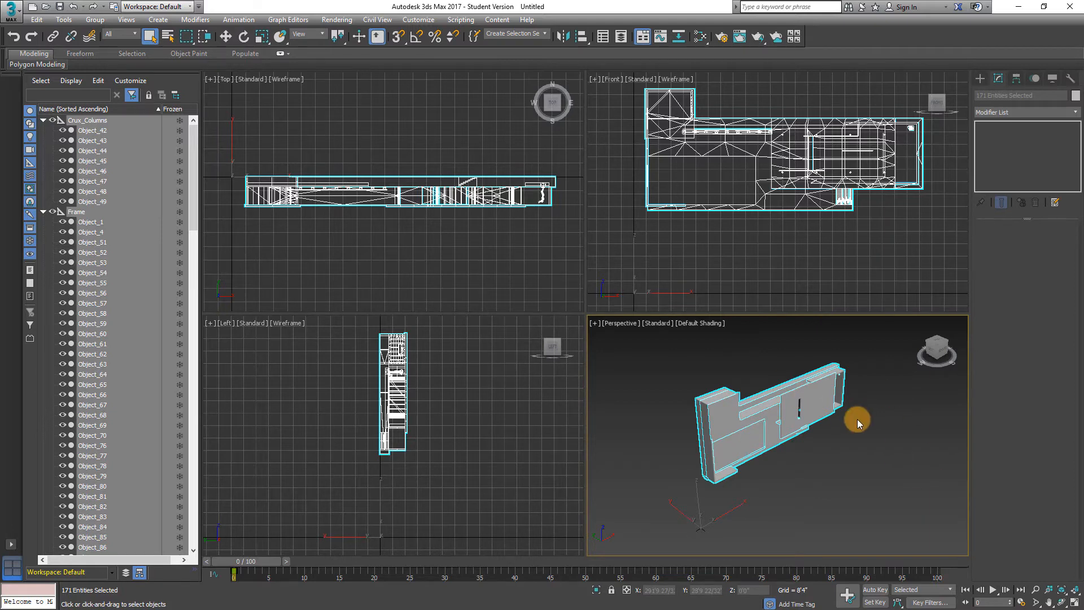
# - Try rotating the imported pavilion freehand in the Perspective viewport so it lies flat, and undo the rotation
pyautogui.click(244, 37)
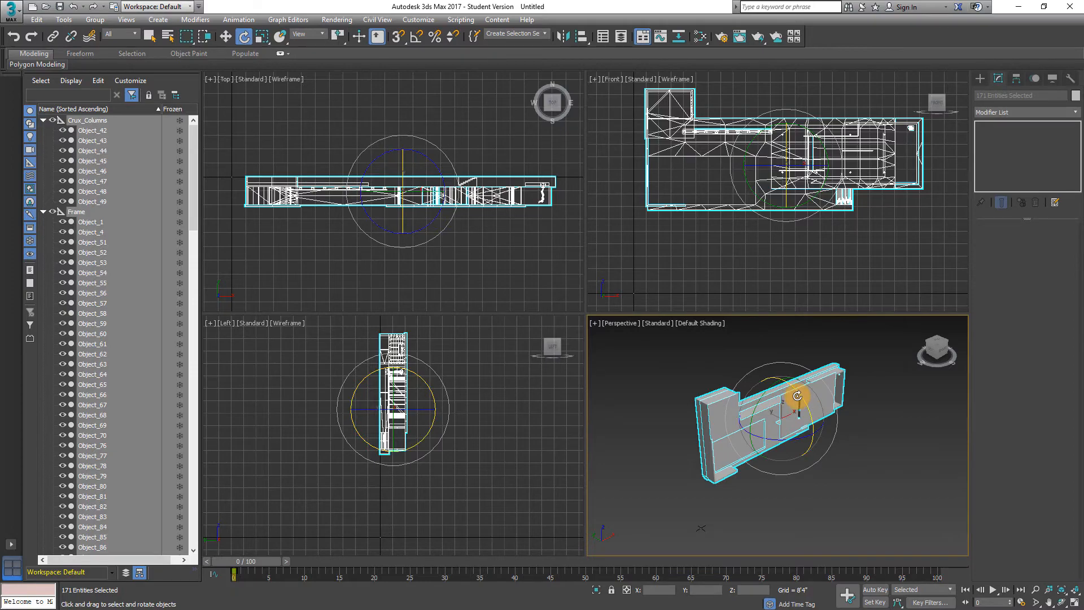
pyautogui.moveTo(797, 396); pyautogui.dragTo(674, 359)
pyautogui.click(37, 19)
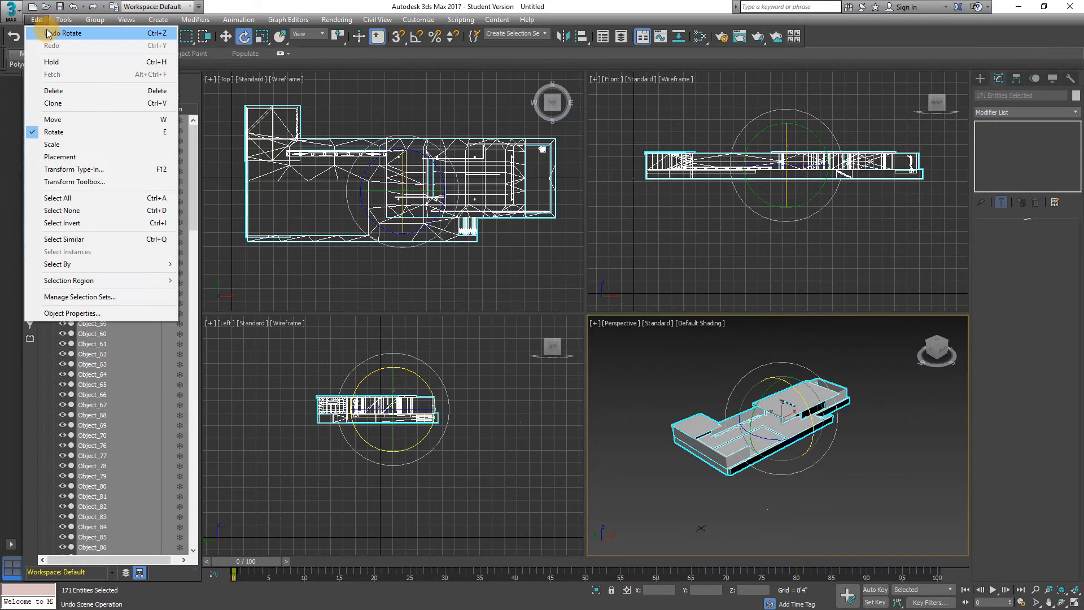
pyautogui.click(62, 34)
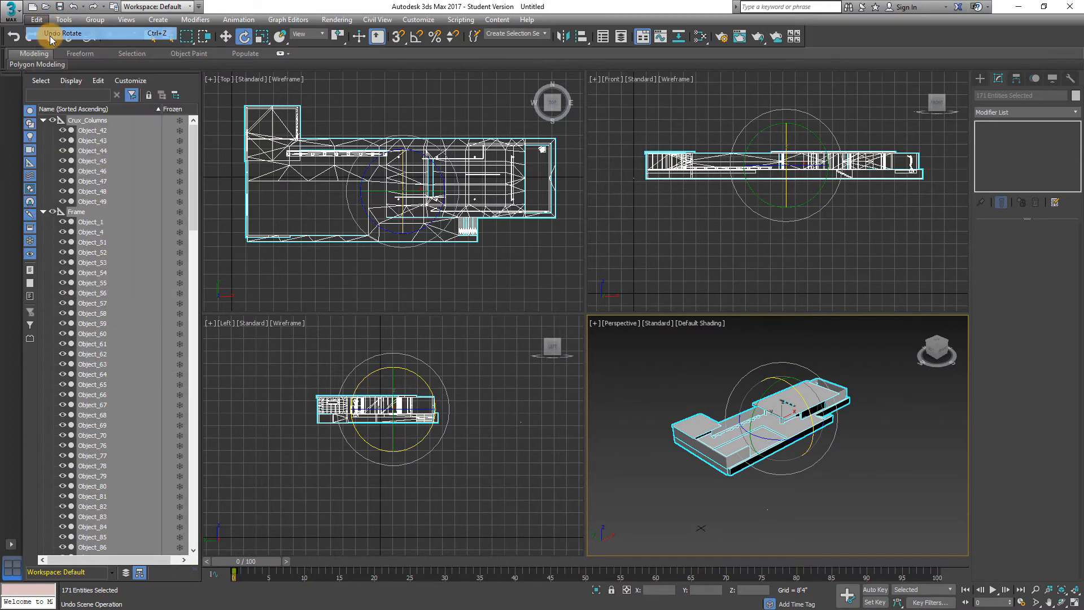
# - Rotate the whole imported pavilion by an exact offset of -90 degrees about the world X axis
pyautogui.rightClick(245, 38)
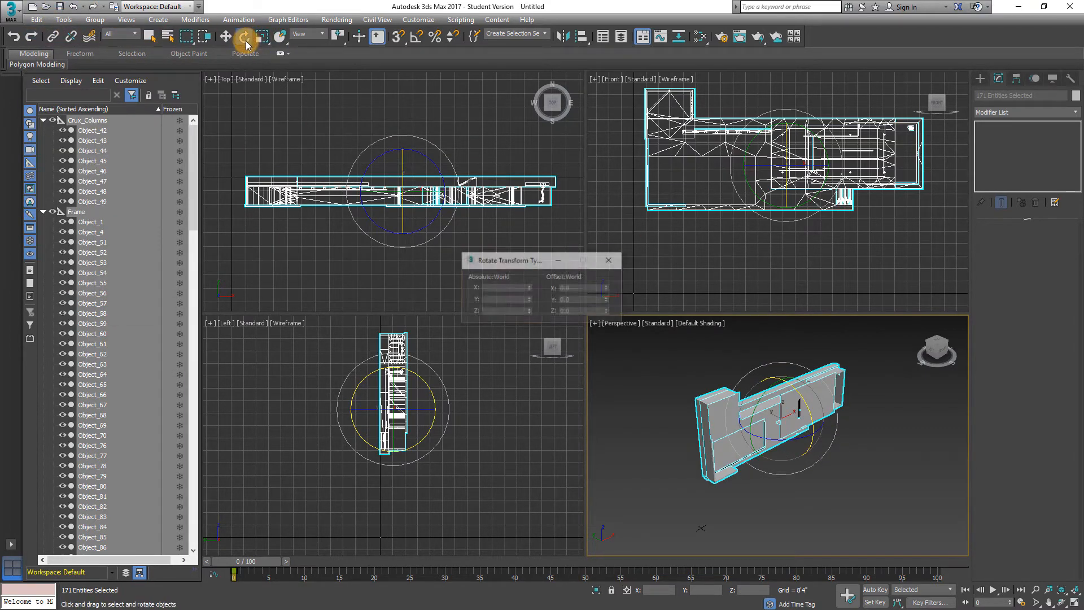
pyautogui.click(568, 288)
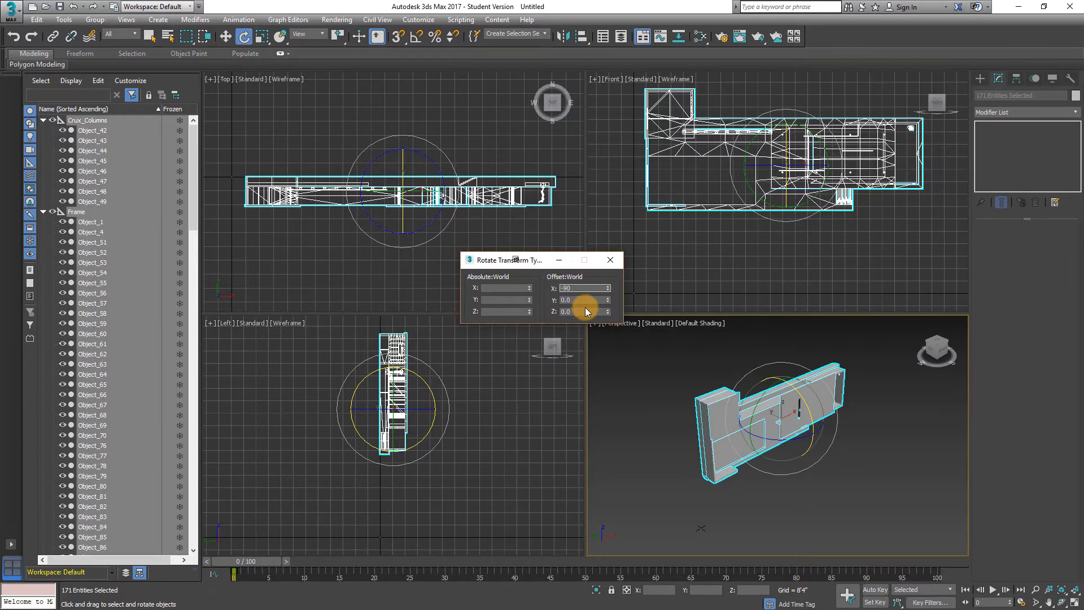
pyautogui.press('Return')
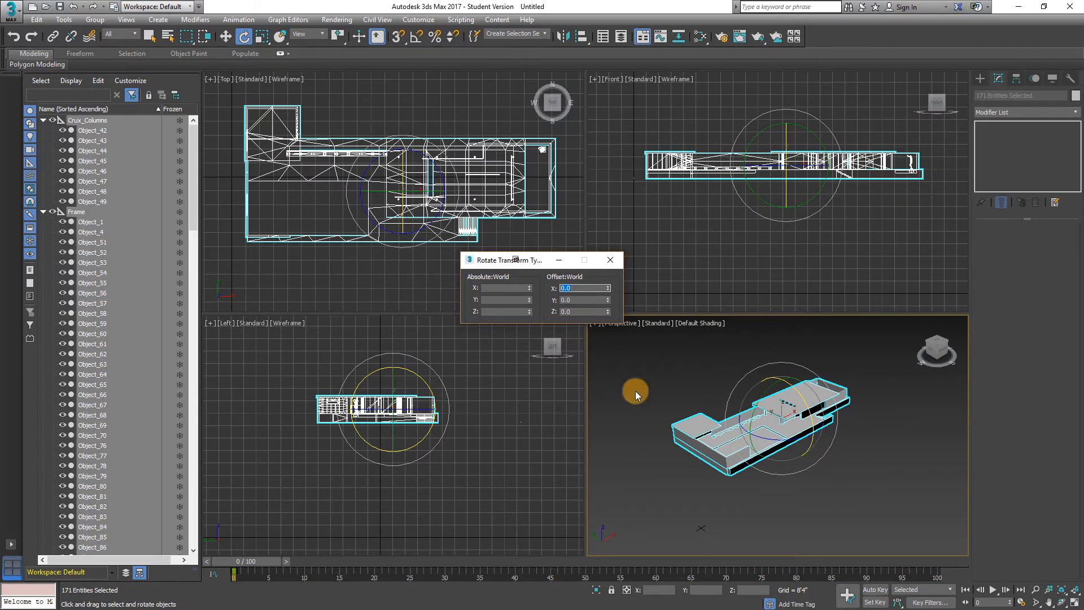
pyautogui.click(611, 260)
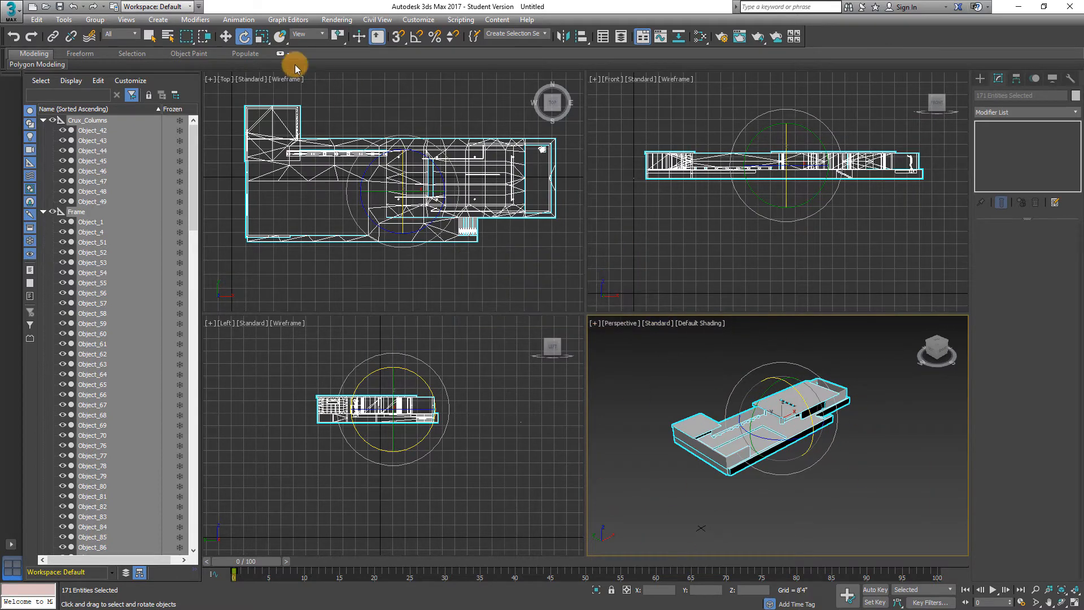
# - Clear the selection and enlarge the Perspective viewport to fill the viewport area
pyautogui.click(153, 39)
pyautogui.click(859, 493)
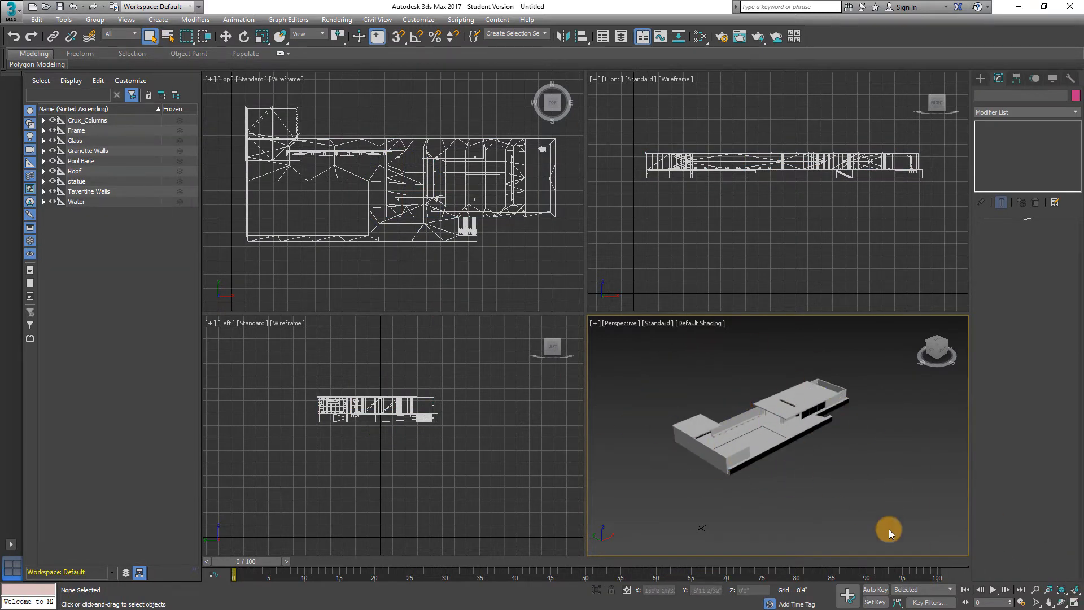
pyautogui.click(1074, 604)
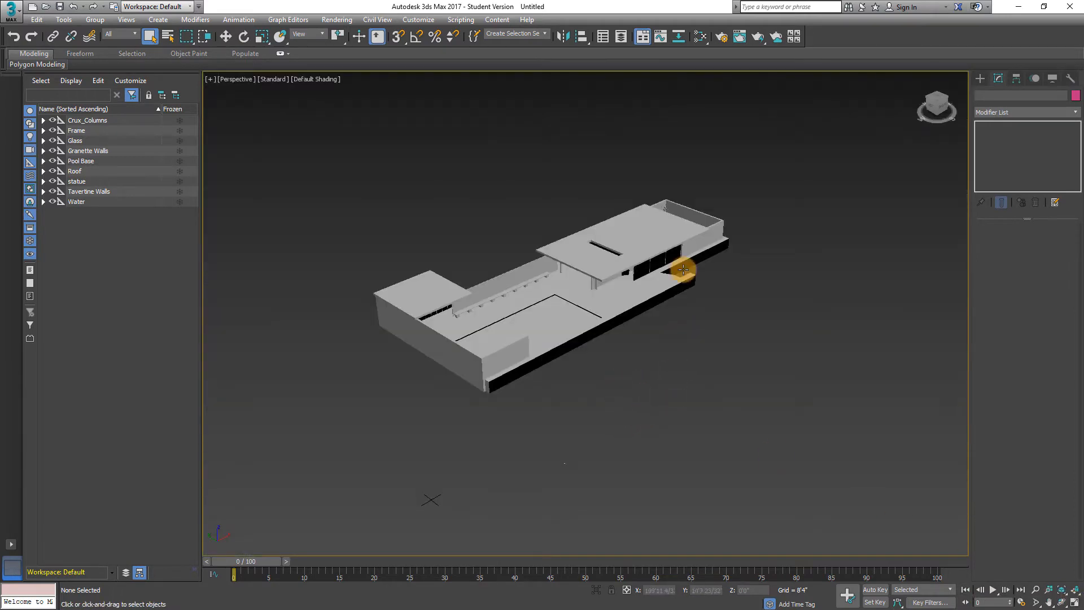
pyautogui.moveTo(600, 273); pyautogui.dragTo(484, 273, button='middle')
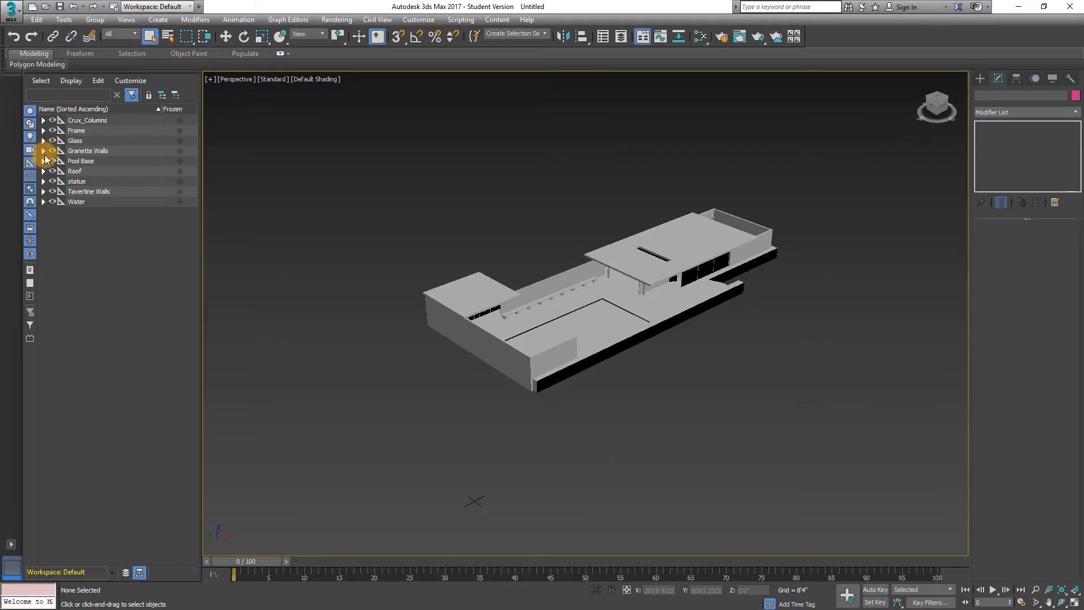
# - Isolate Object_10 through Object_73 of the Base group under Tavertine Walls to view them alone, end the isolation and deselect them
pyautogui.click(42, 191)
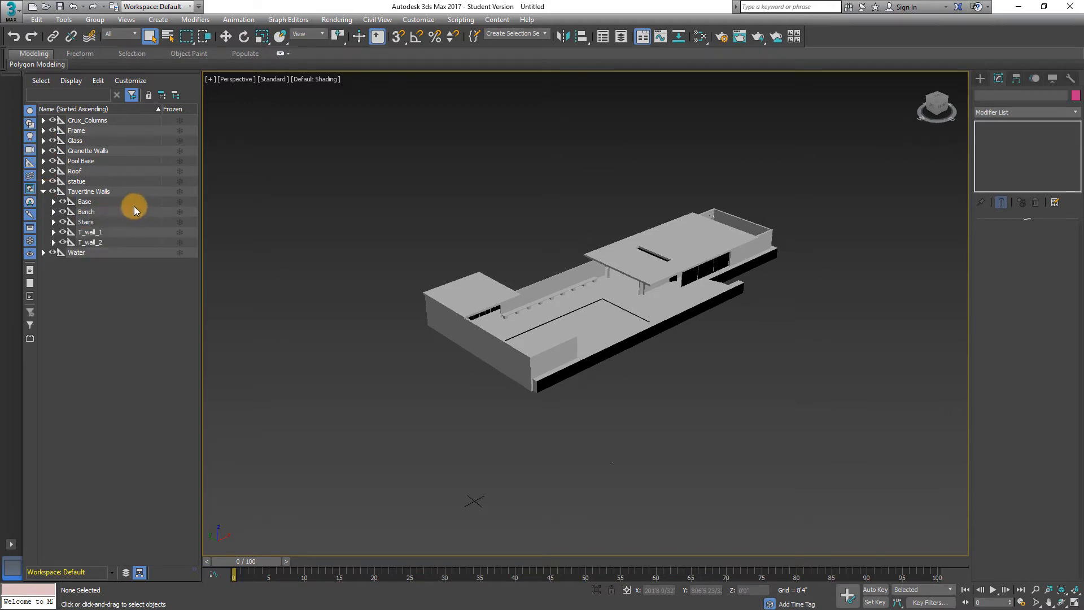
pyautogui.click(53, 202)
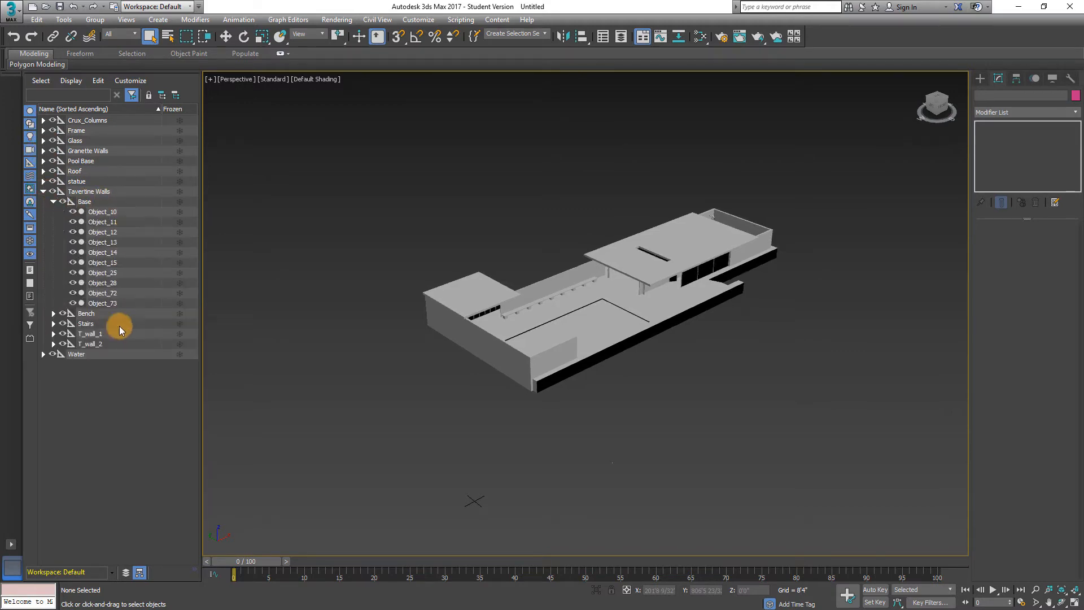
pyautogui.click(119, 303)
pyautogui.keyDown('shift'); pyautogui.click(116, 212); pyautogui.keyUp('shift')
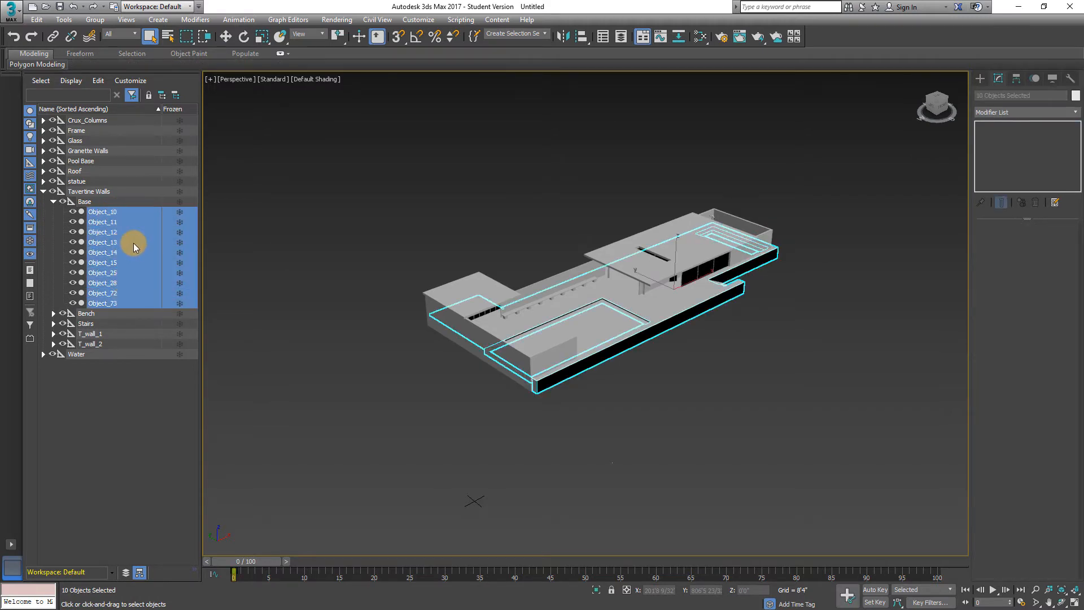
pyautogui.rightClick(137, 213)
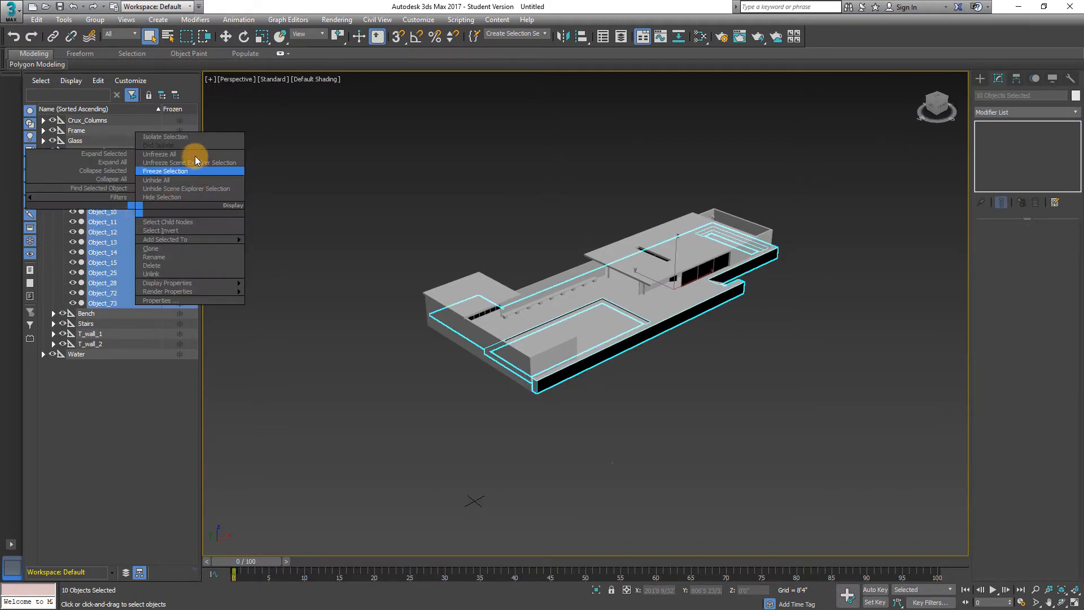
pyautogui.click(172, 142)
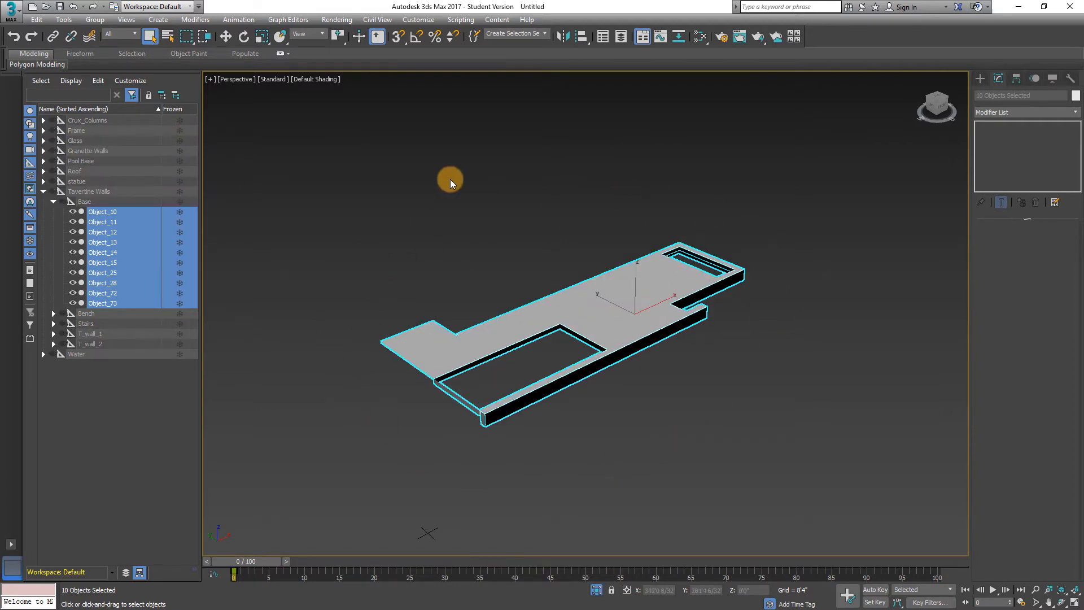
pyautogui.rightClick(419, 214)
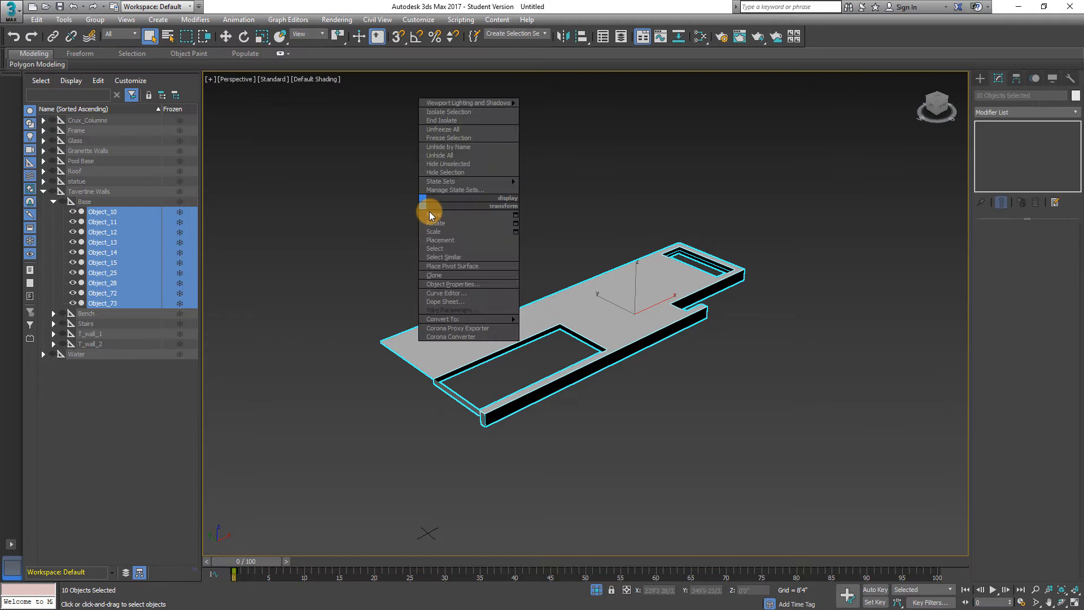
pyautogui.click(446, 121)
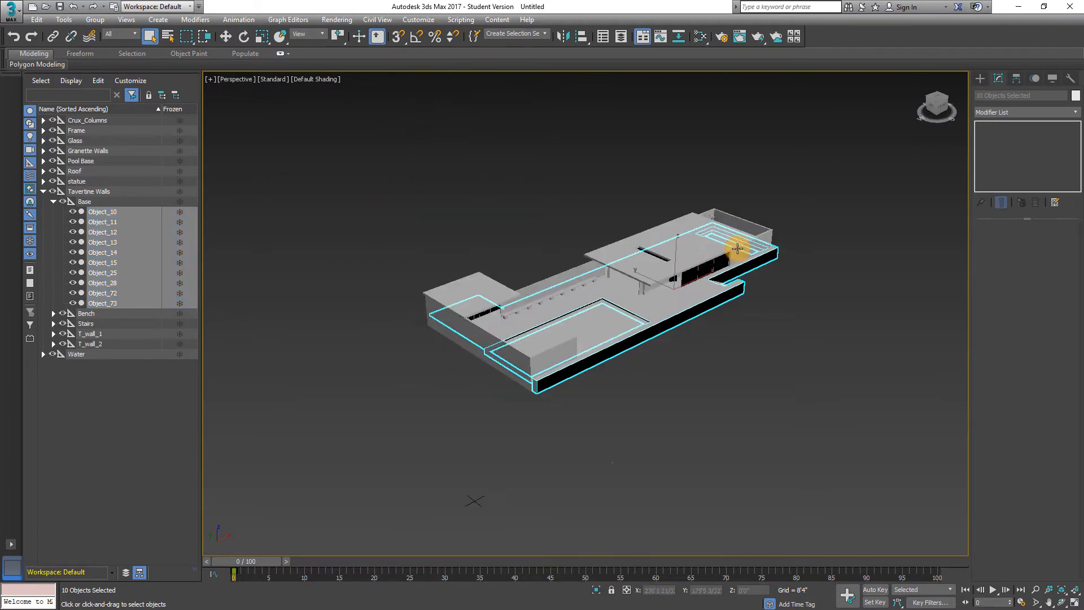
pyautogui.click(509, 219)
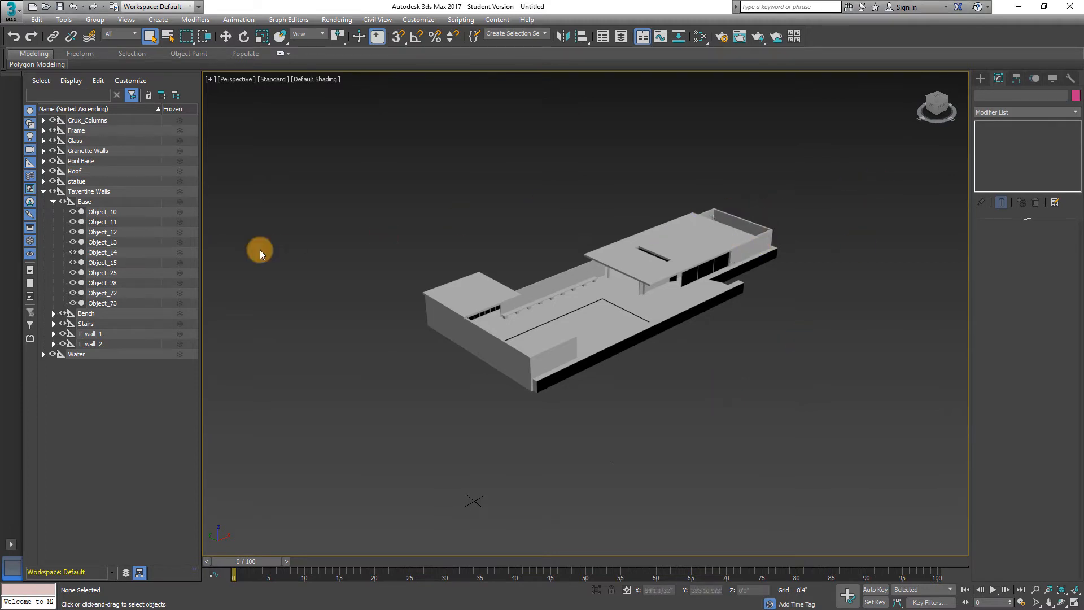
# - Select Object_10 in the Base group and display its Editable Poly modifying options
pyautogui.click(113, 212)
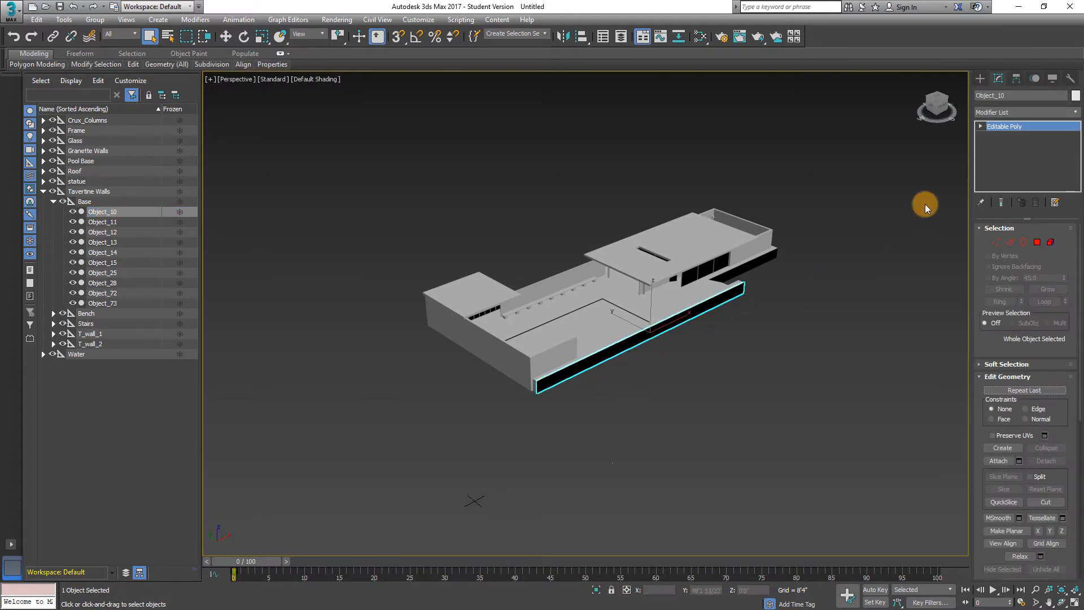
pyautogui.click(980, 79)
pyautogui.click(999, 79)
pyautogui.click(979, 78)
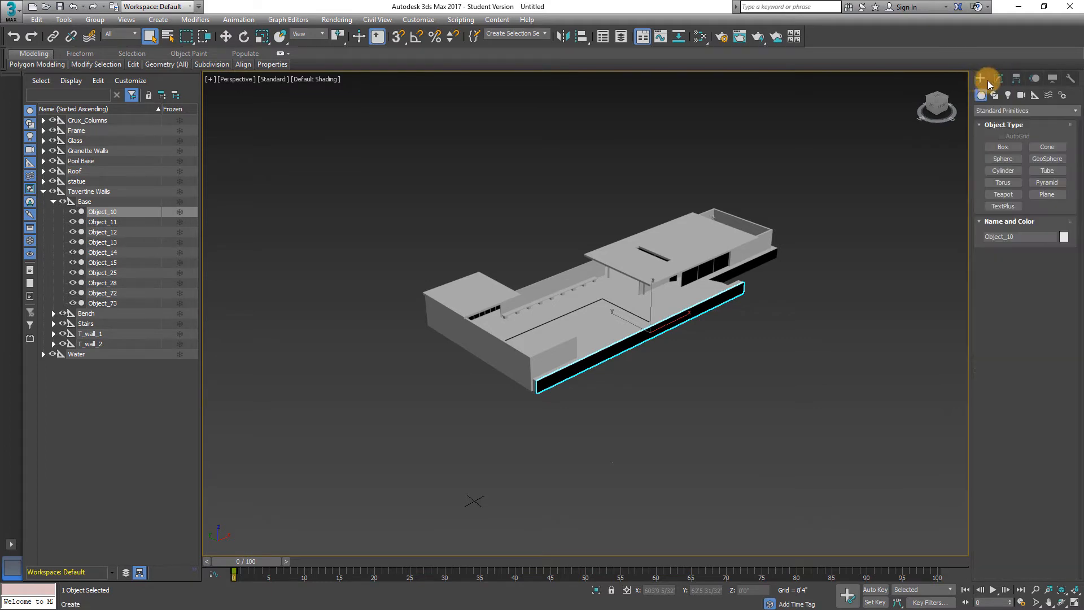
pyautogui.click(999, 79)
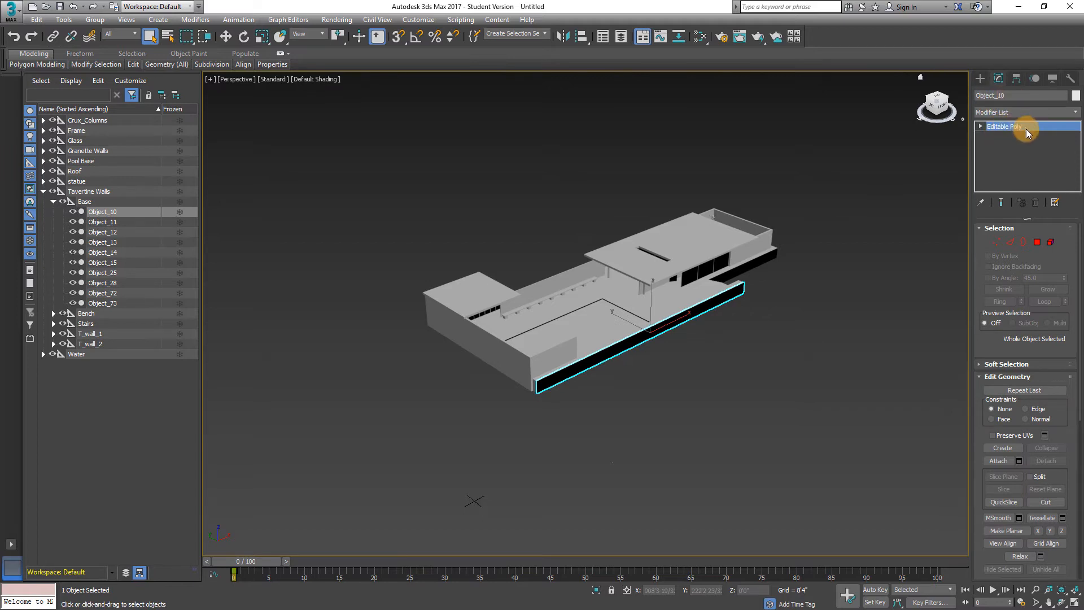
pyautogui.moveTo(1072, 256); pyautogui.dragTo(1044, 352)
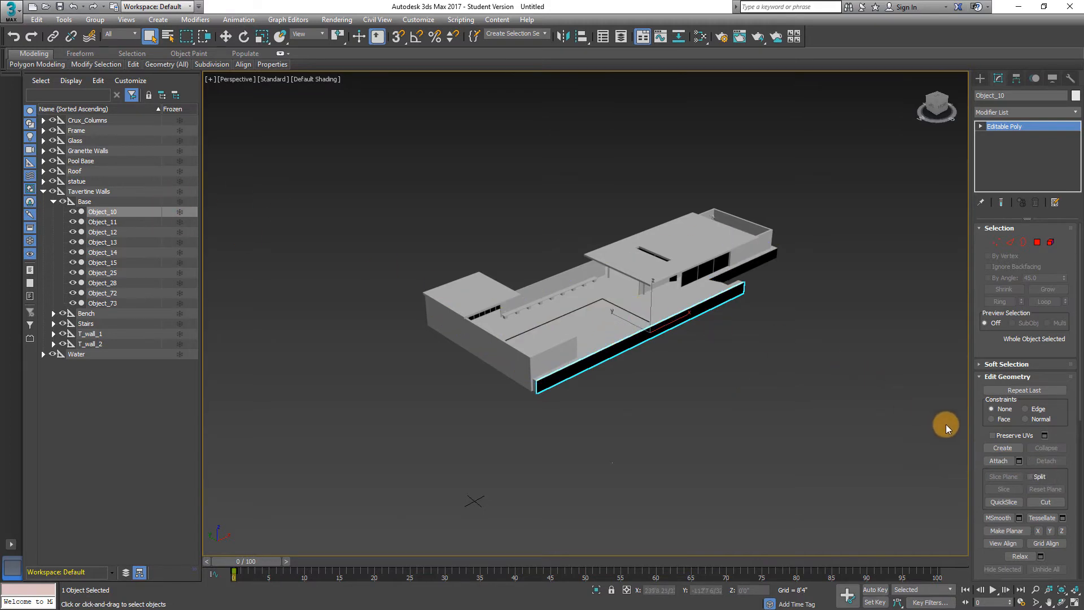
# - Bring up the Attach List for Object_10, collapse Frame, and expand Tavertine Walls with its Base, Bench, Stairs, T_wall_1 and T_wall_2 groups
pyautogui.click(1010, 461)
pyautogui.click(1020, 461)
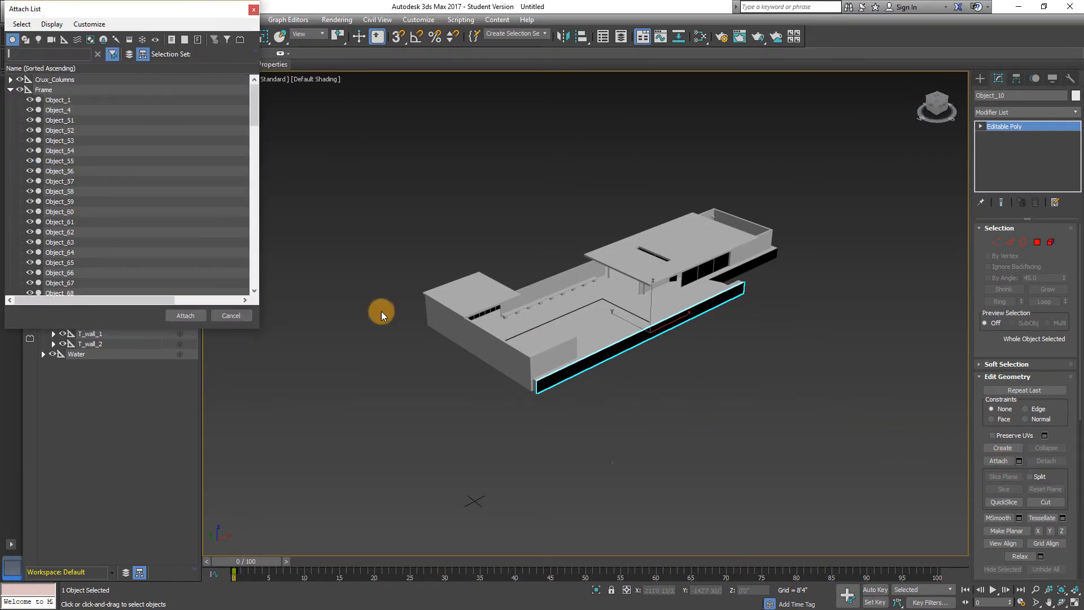
pyautogui.moveTo(151, 14); pyautogui.dragTo(533, 109)
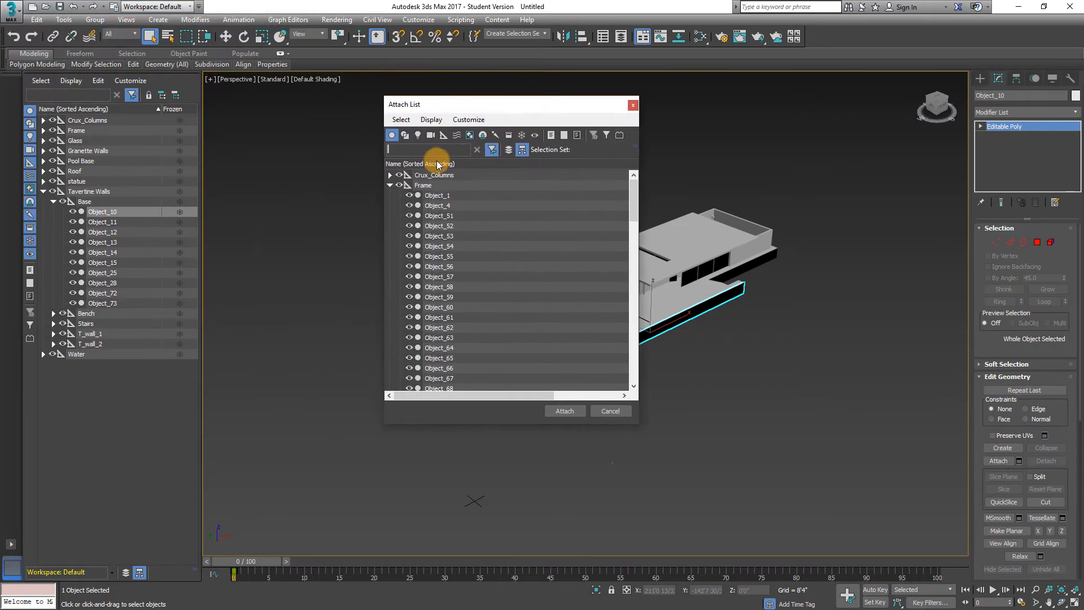
pyautogui.click(390, 185)
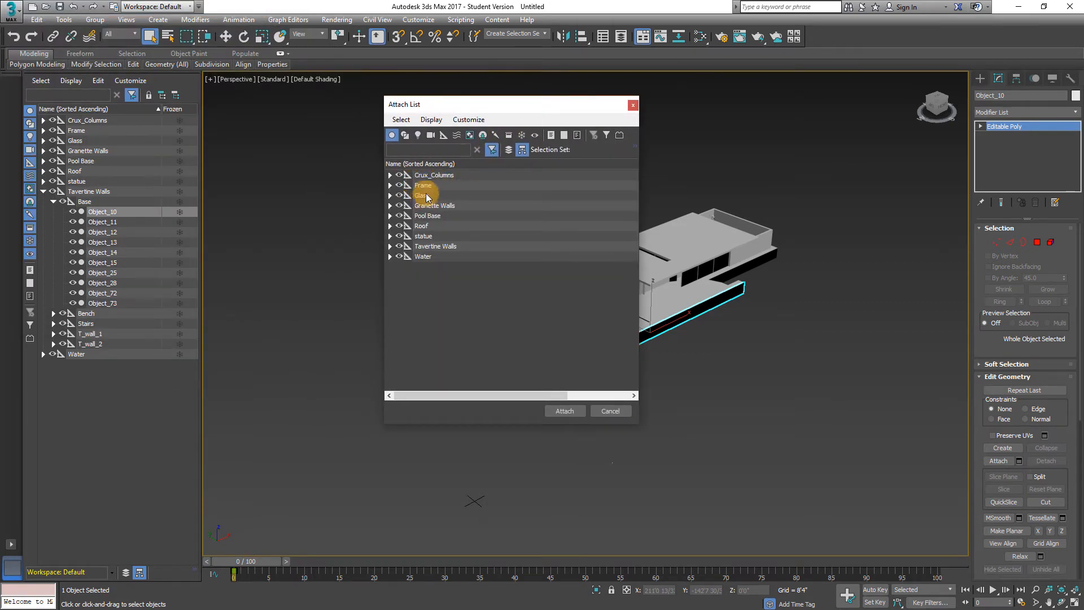
pyautogui.click(389, 246)
pyautogui.click(400, 257)
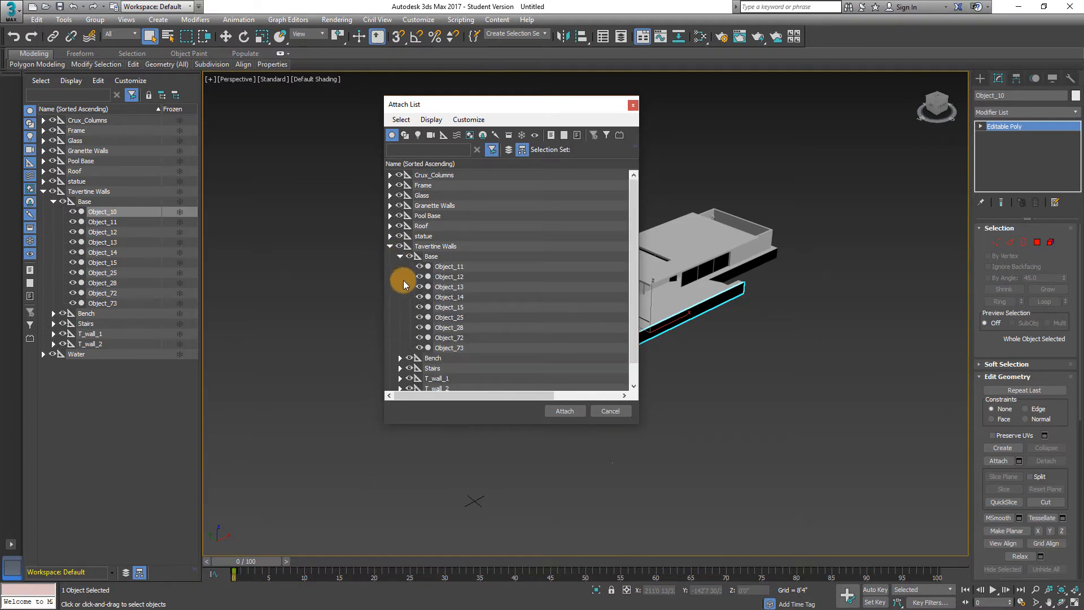
pyautogui.click(399, 358)
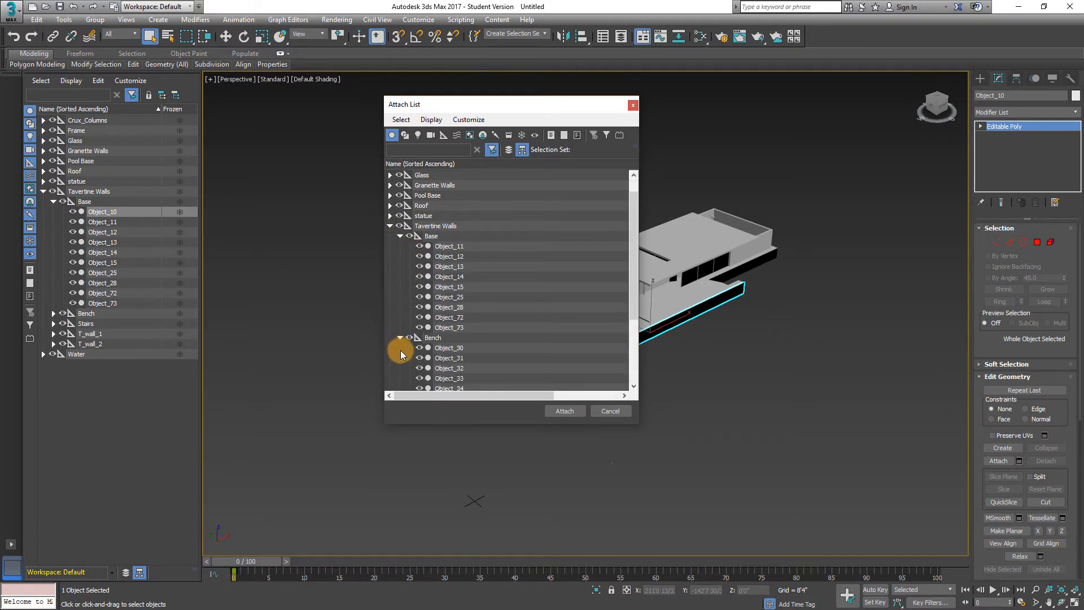
pyautogui.scroll(-4, 413, 341)
pyautogui.scroll(-3, 402, 354)
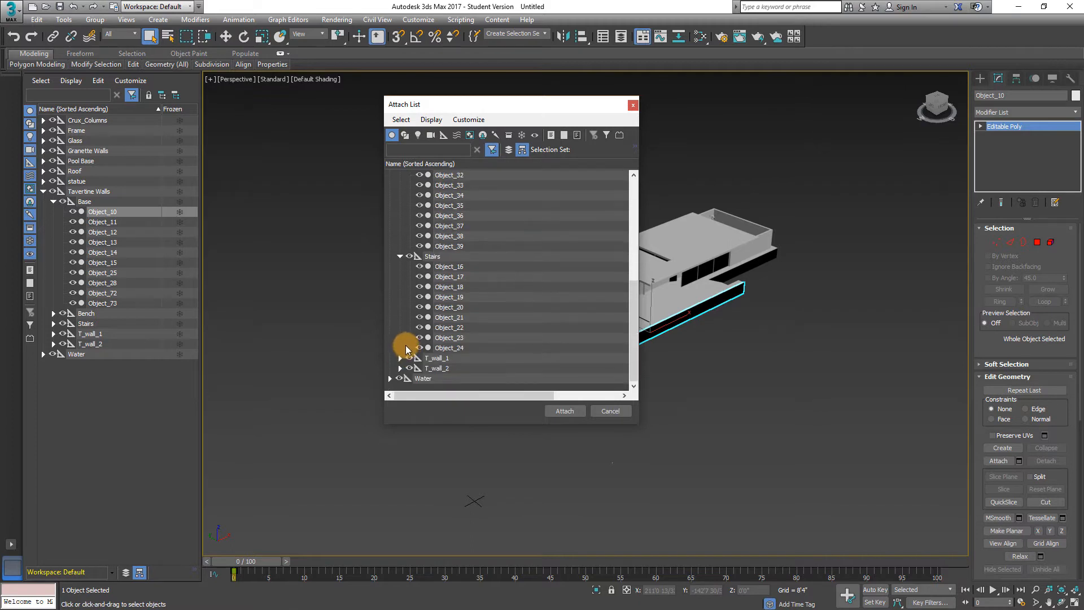
pyautogui.click(400, 358)
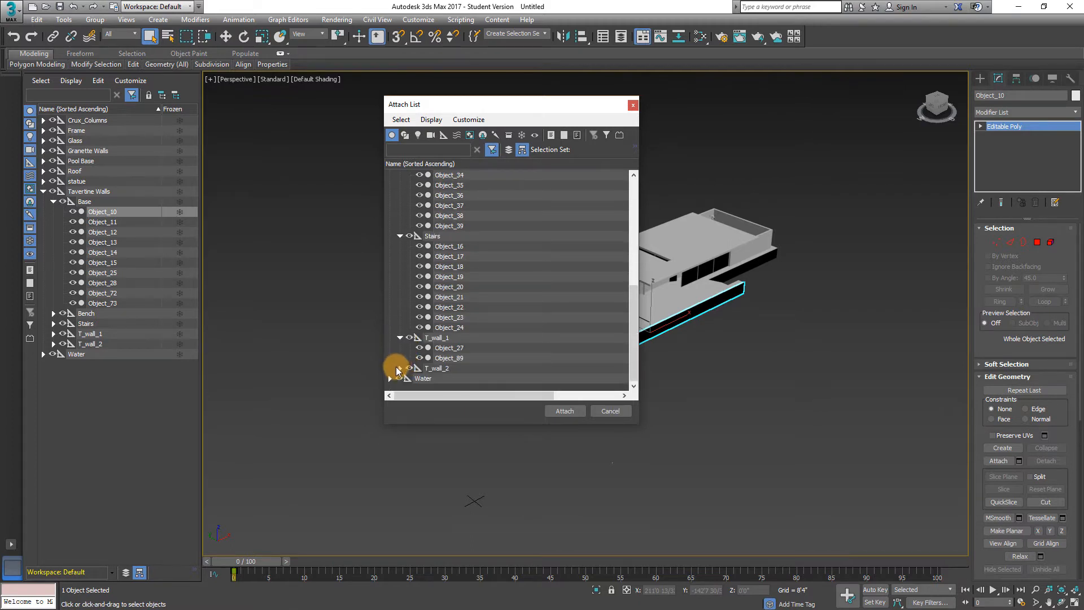
pyautogui.click(400, 368)
# - Attach all remaining Tavertine Walls objects, from Object_11 in Base through Object_29 in T_wall_2, to Object_10
pyautogui.click(459, 368)
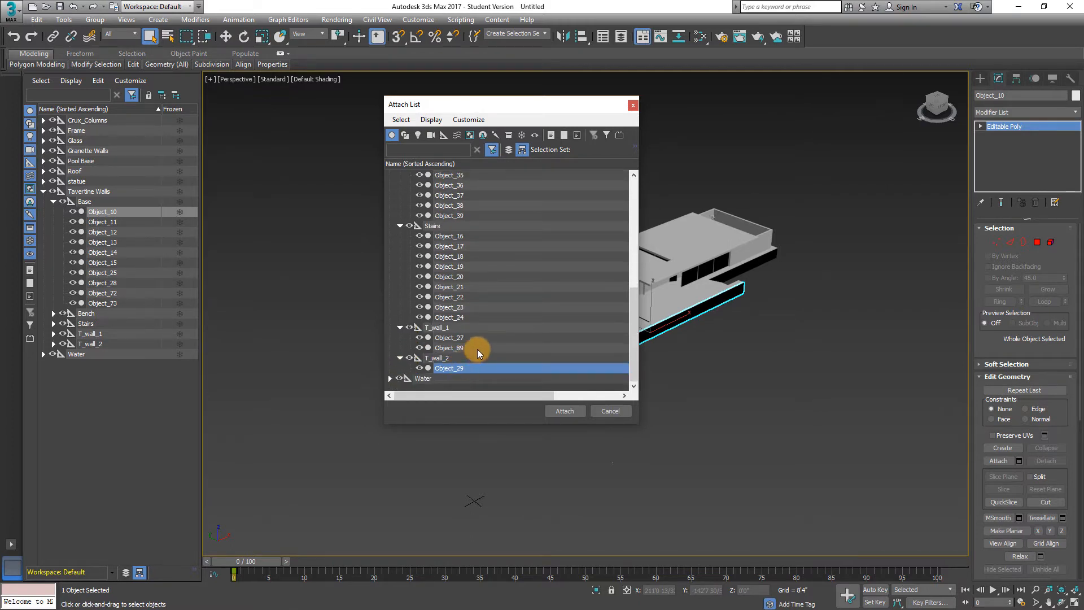
pyautogui.scroll(4, 478, 348)
pyautogui.scroll(4, 478, 348)
pyautogui.keyDown('shift'); pyautogui.click(446, 266); pyautogui.keyUp('shift')
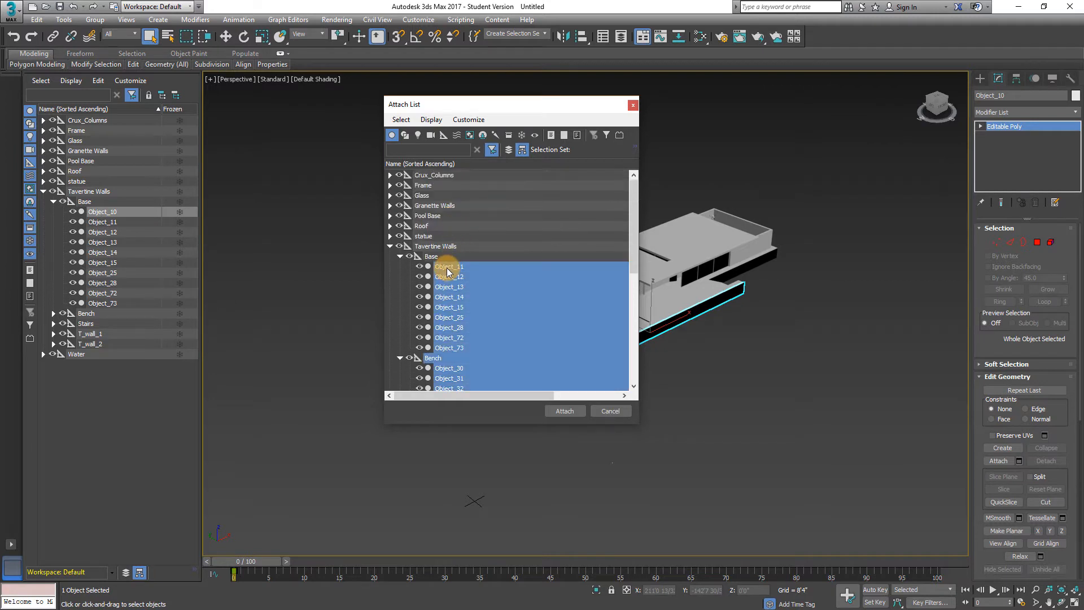
pyautogui.click(563, 412)
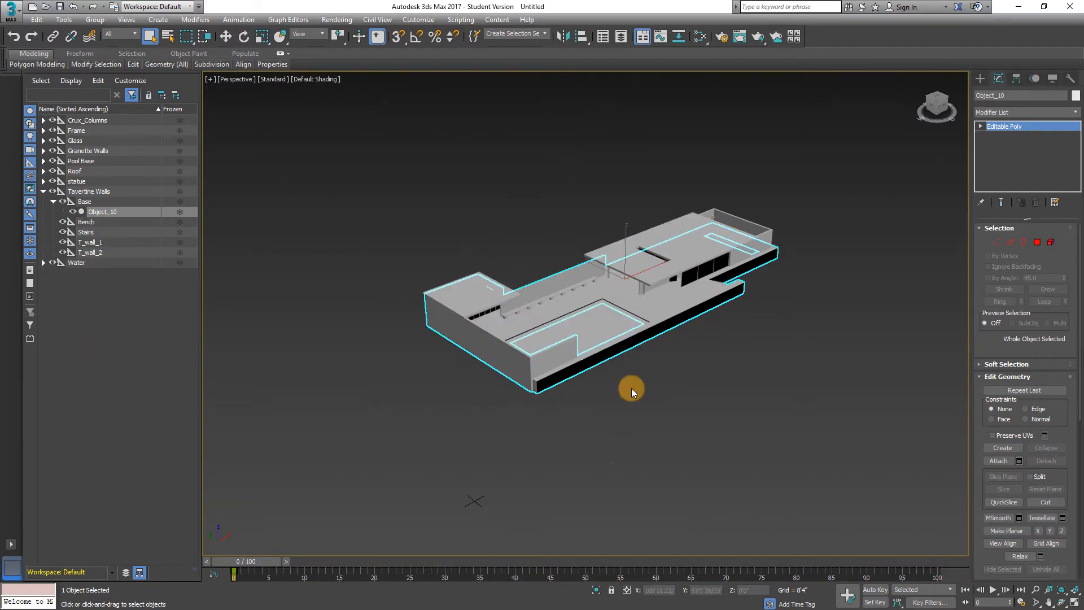
# - Rename the merged Tavertine Walls mesh as Travertine
pyautogui.click(790, 296)
pyautogui.click(707, 295)
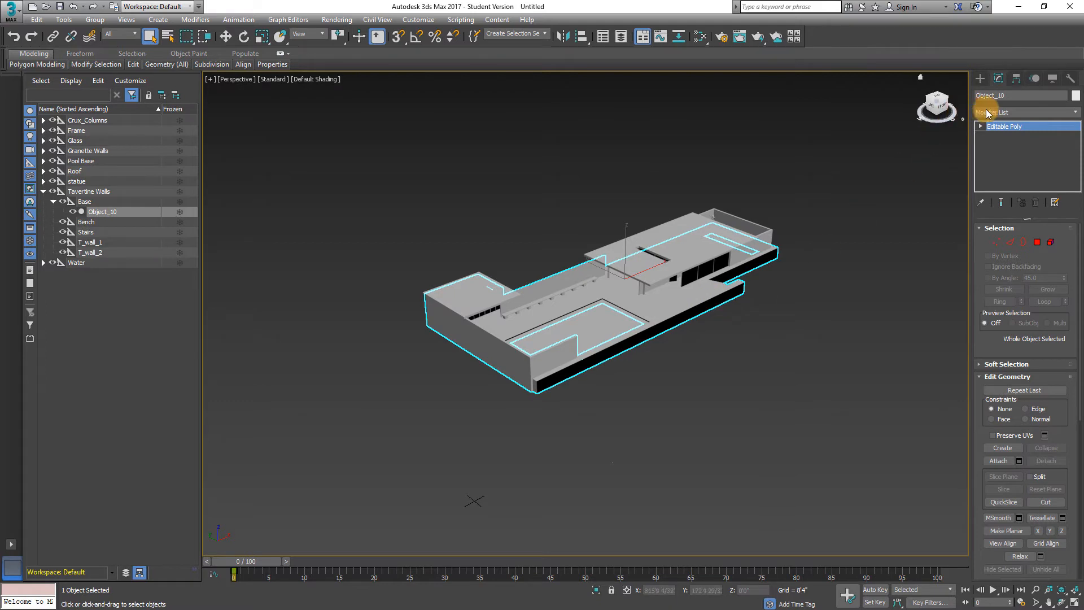
pyautogui.click(1013, 97)
pyautogui.write('Tr')
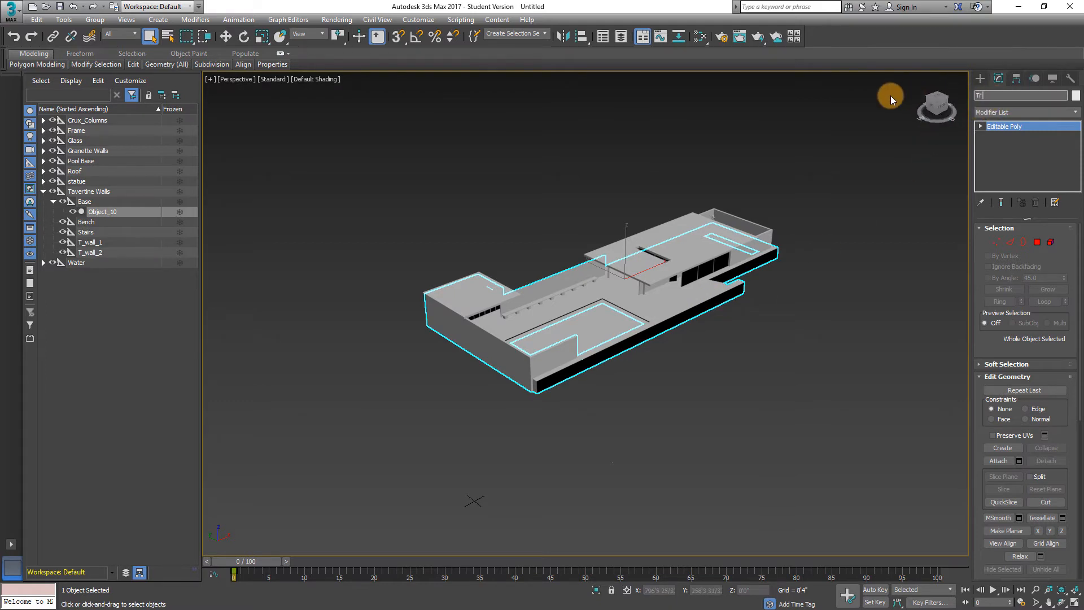
pyautogui.write('avertine')
pyautogui.click(775, 211)
pyautogui.click(684, 310)
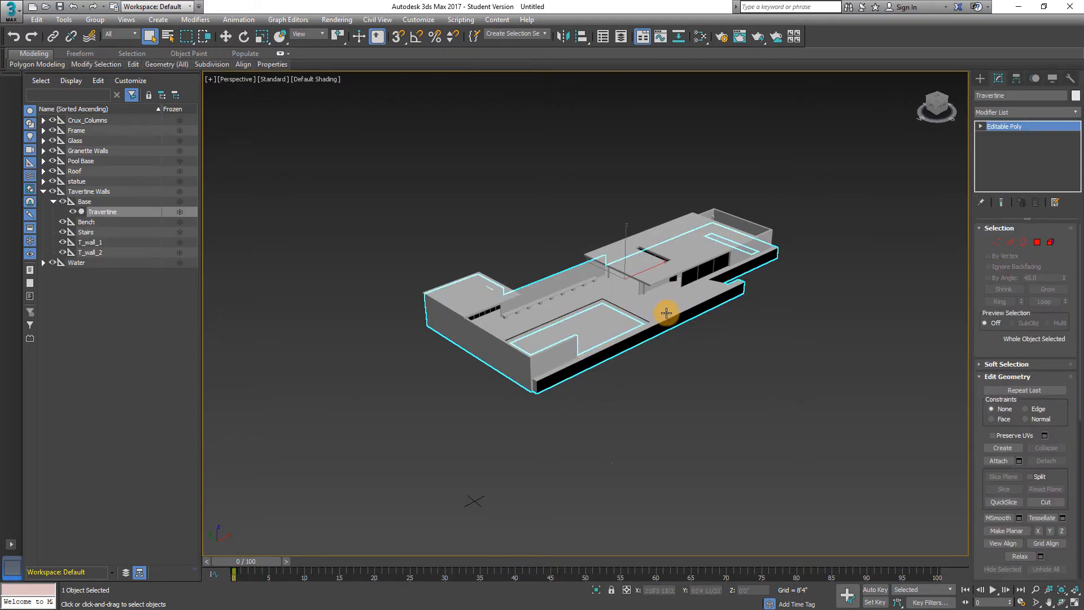
# - Hide the Travertine object and select the larger roof slab, Object_143 in the Roof_1 group
pyautogui.rightClick(680, 308)
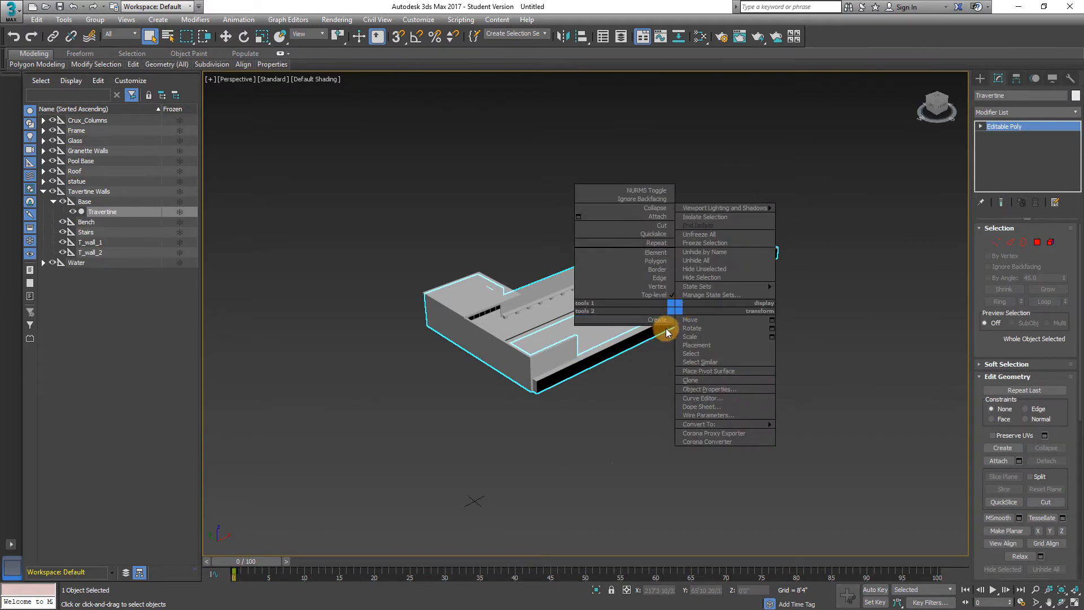
pyautogui.click(712, 278)
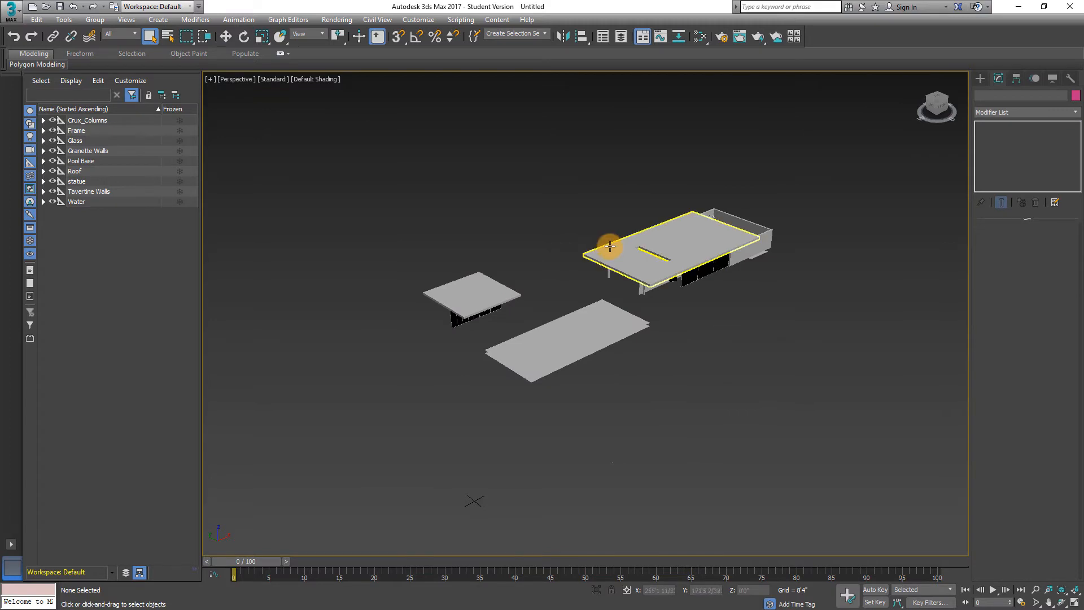
pyautogui.click(607, 263)
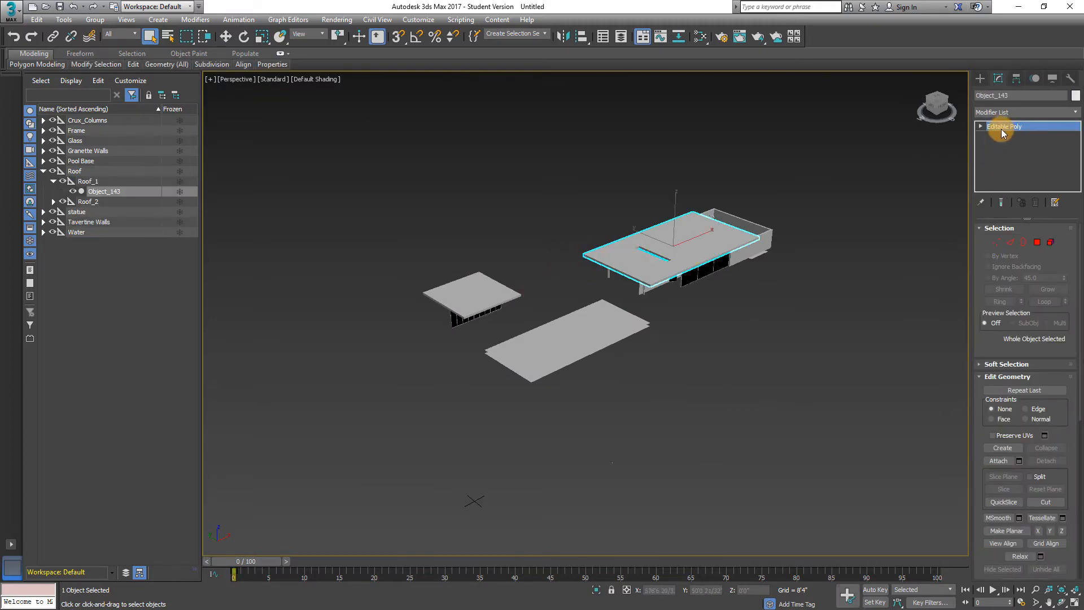
# - Attach the smaller roof slab to Object_143 and rename the merged mesh as Roof
pyautogui.click(998, 460)
pyautogui.click(1005, 461)
pyautogui.click(459, 282)
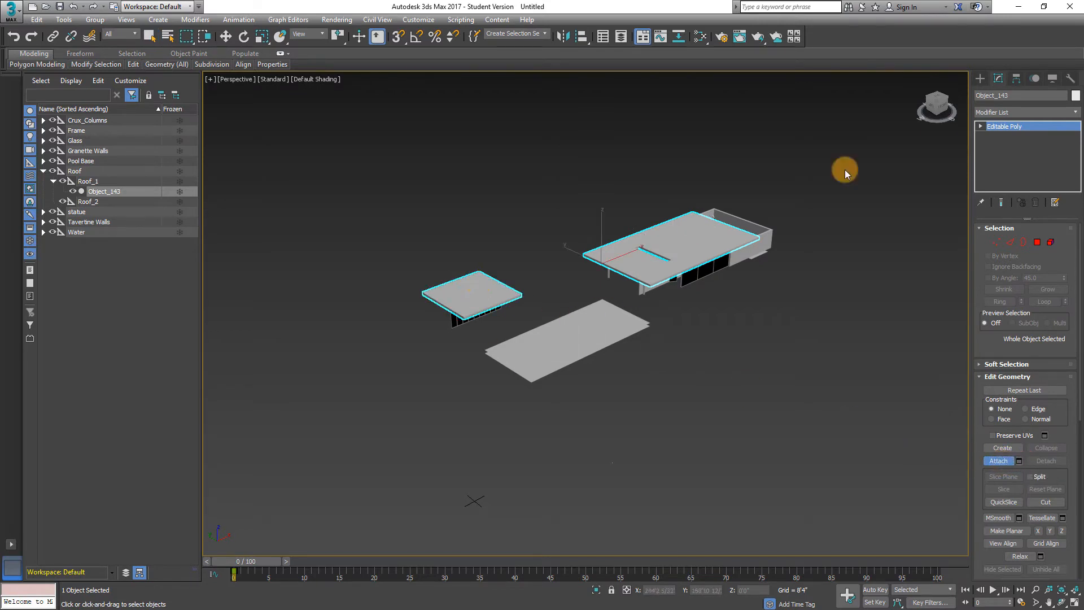
pyautogui.click(1016, 95)
pyautogui.write('Roof')
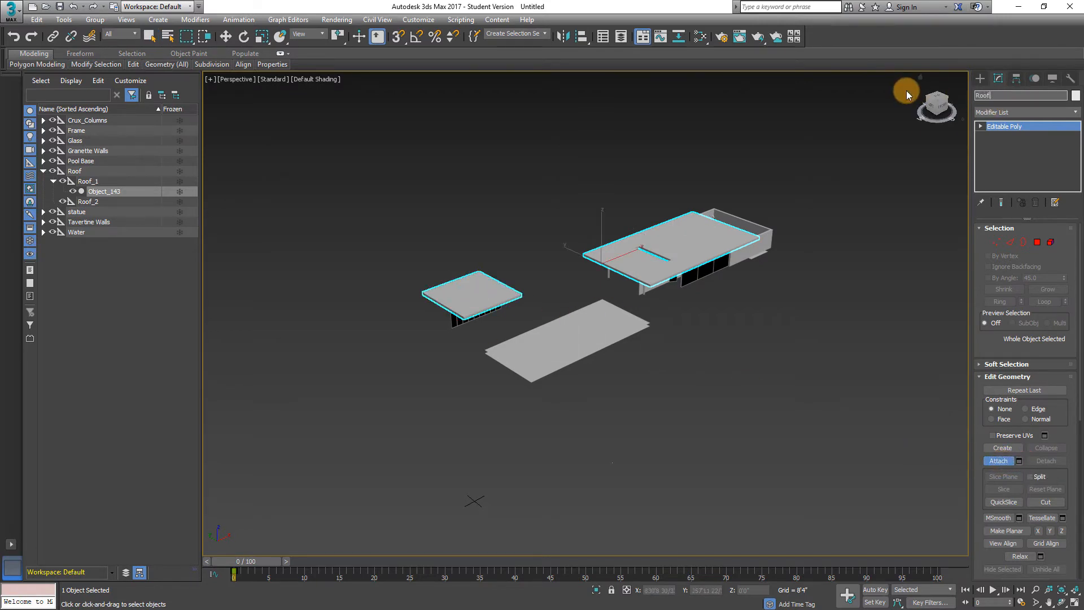
pyautogui.press('Return')
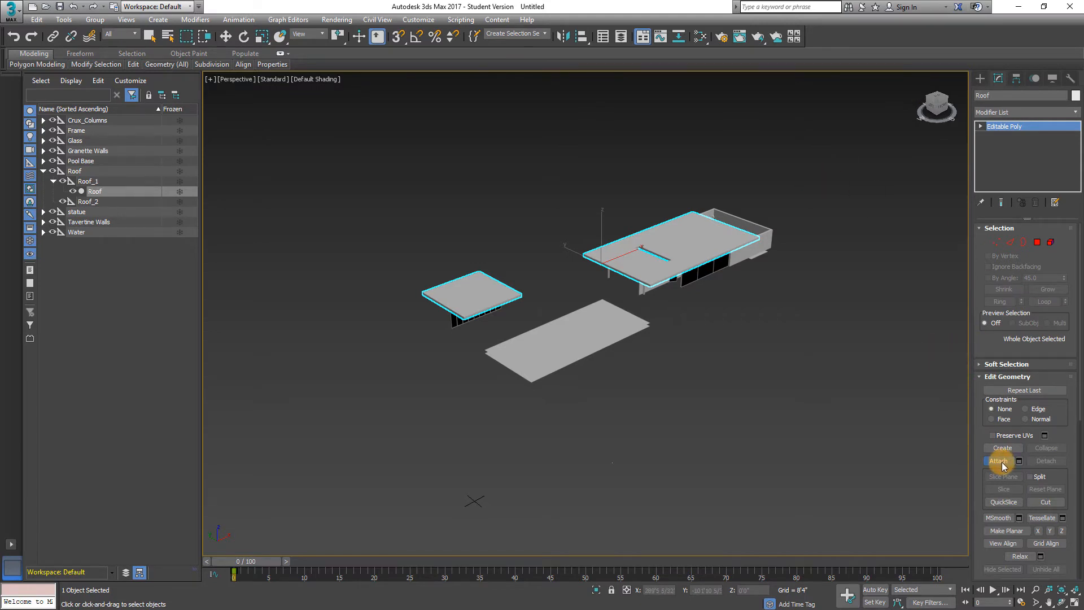
# - End the attach operation and hide the merged Roof object
pyautogui.click(1001, 462)
pyautogui.click(858, 393)
pyautogui.click(634, 252)
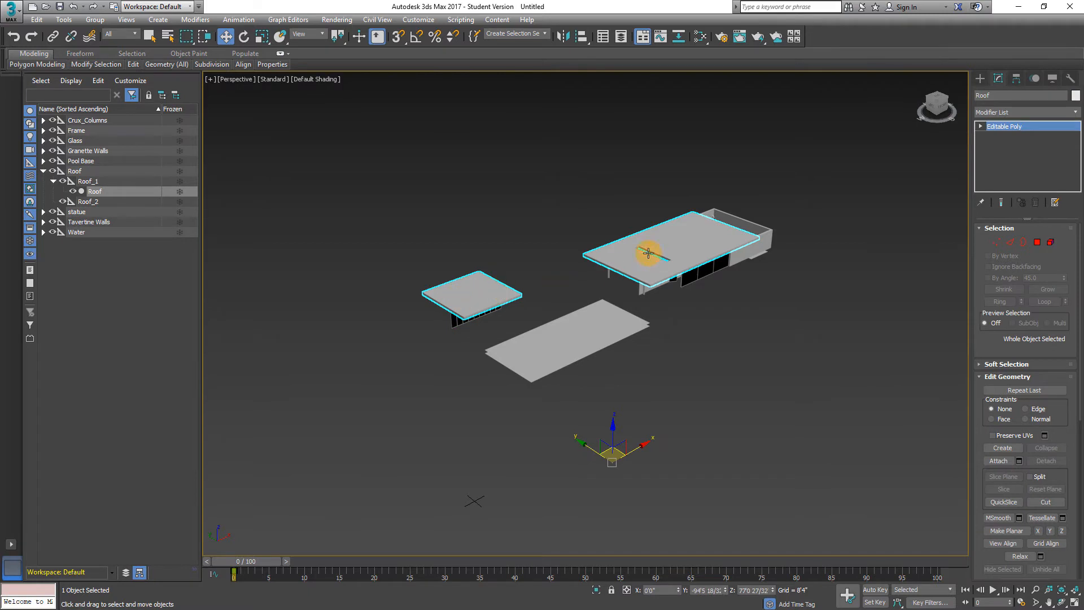
pyautogui.rightClick(608, 240)
pyautogui.click(643, 212)
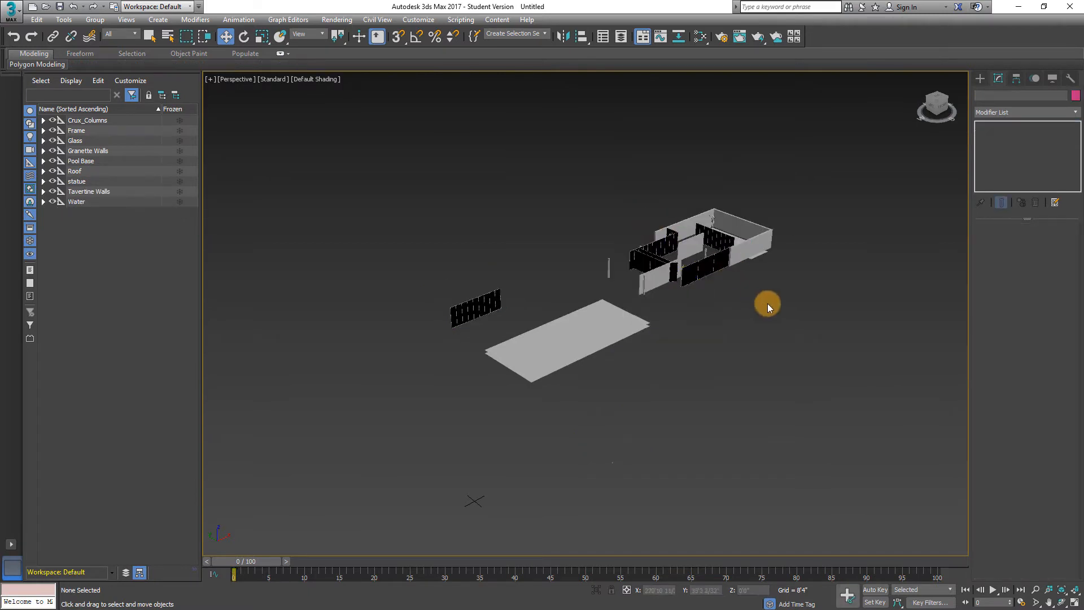
# - Attach all remaining objects of the Glass group, Object_3 through Object_140, to the front glass panel, Object_150
pyautogui.click(703, 266)
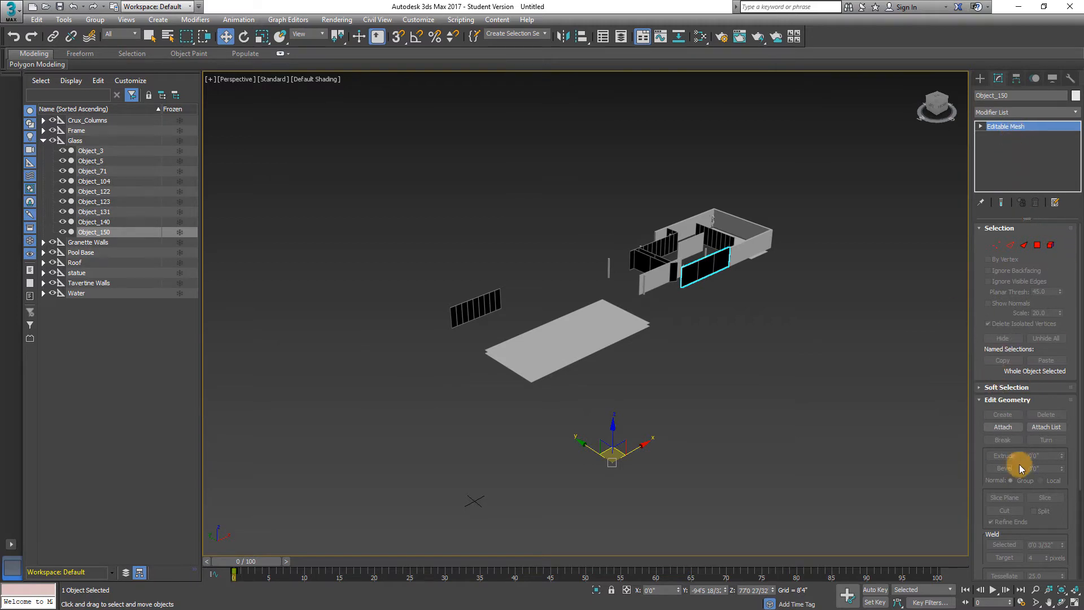
pyautogui.click(1057, 430)
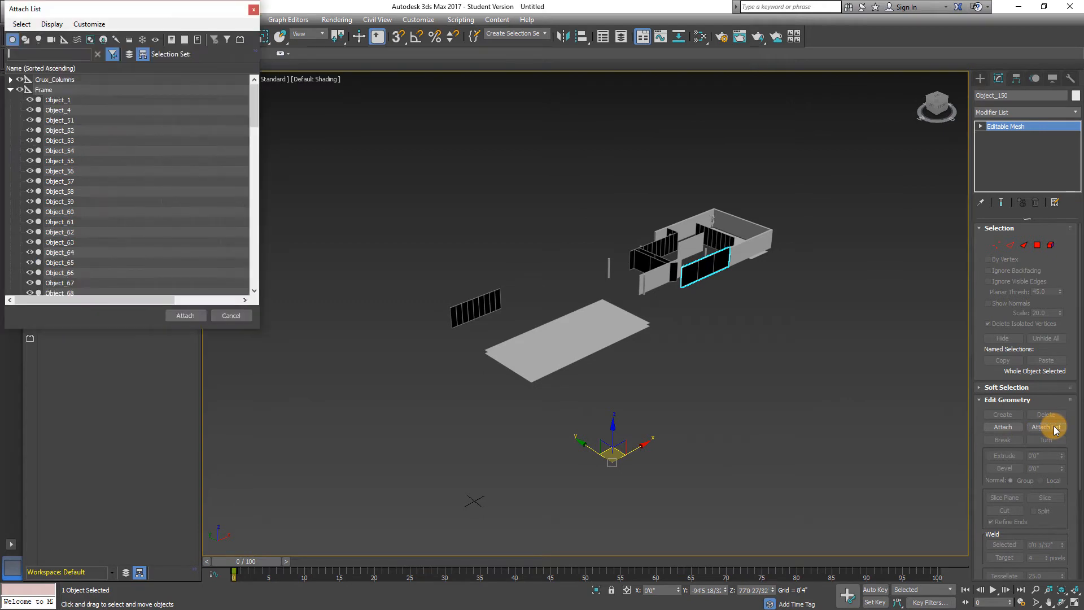
pyautogui.click(10, 91)
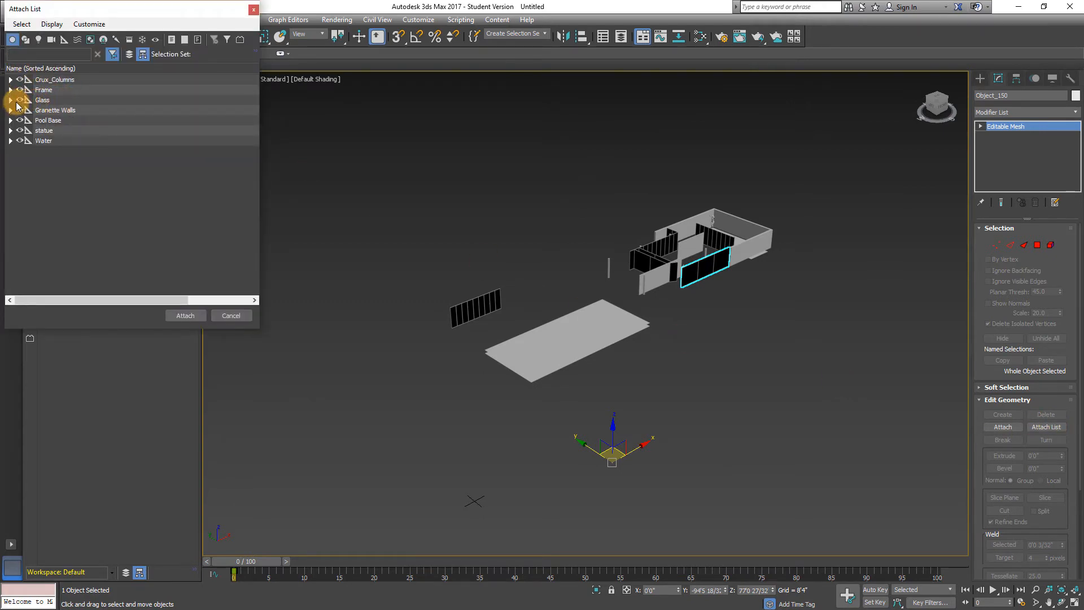
pyautogui.click(11, 100)
pyautogui.click(57, 110)
pyautogui.keyDown('shift'); pyautogui.click(58, 181); pyautogui.keyUp('shift')
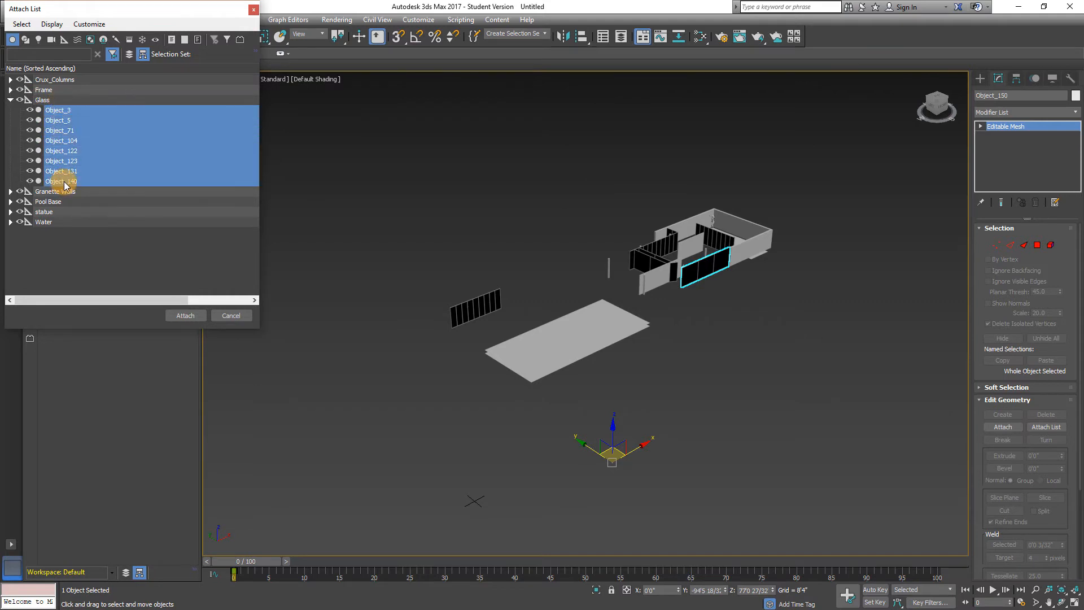
pyautogui.click(191, 317)
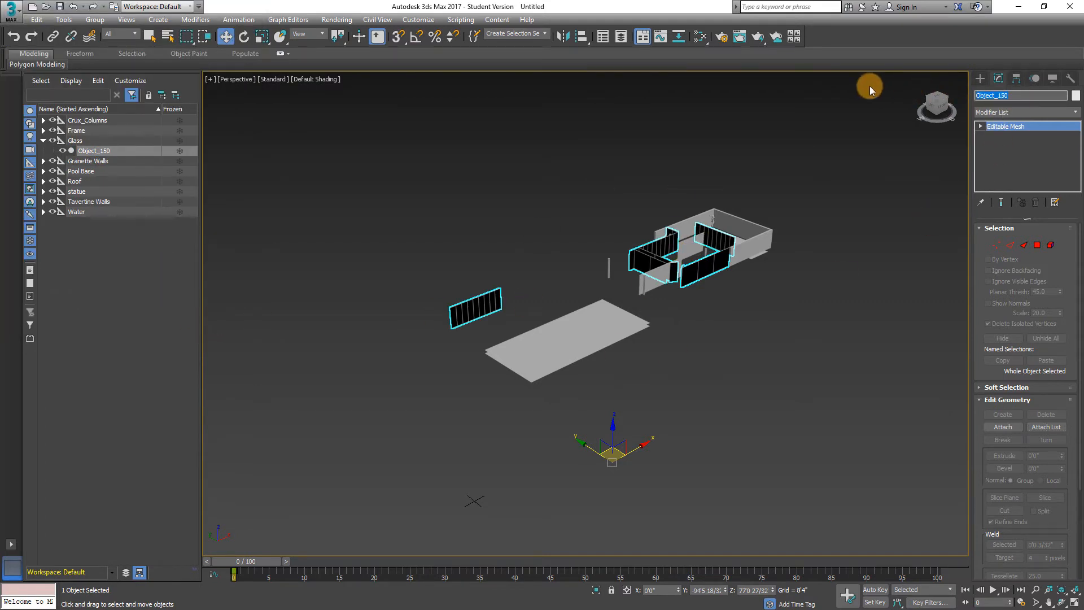
# - Rename the merged glass mesh as Glass and hide it
pyautogui.write('Glass')
pyautogui.press('Return')
pyautogui.click(796, 198)
pyautogui.click(710, 266)
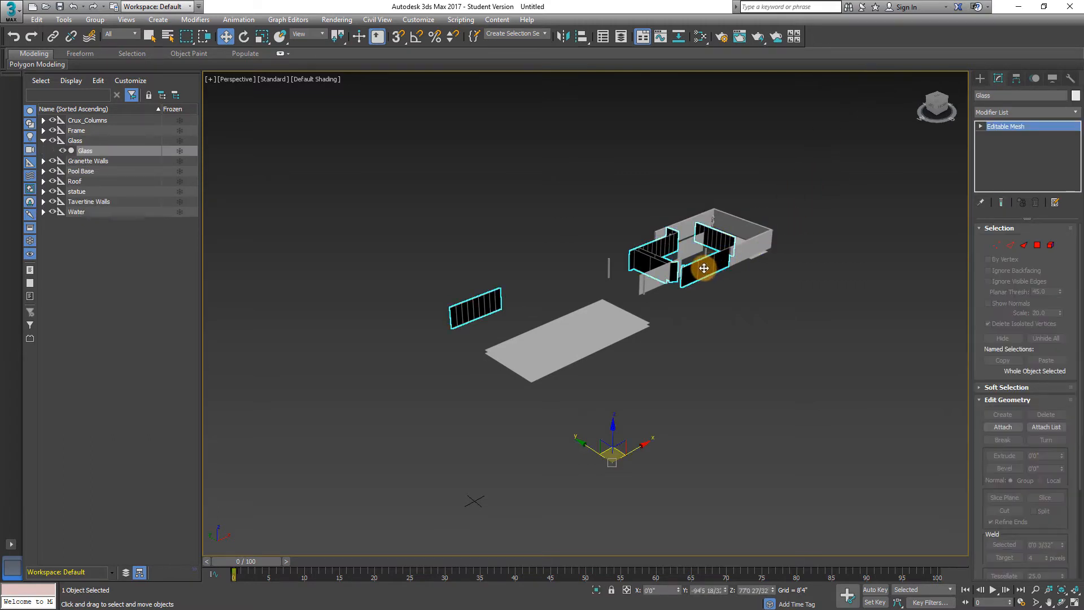
pyautogui.rightClick(704, 266)
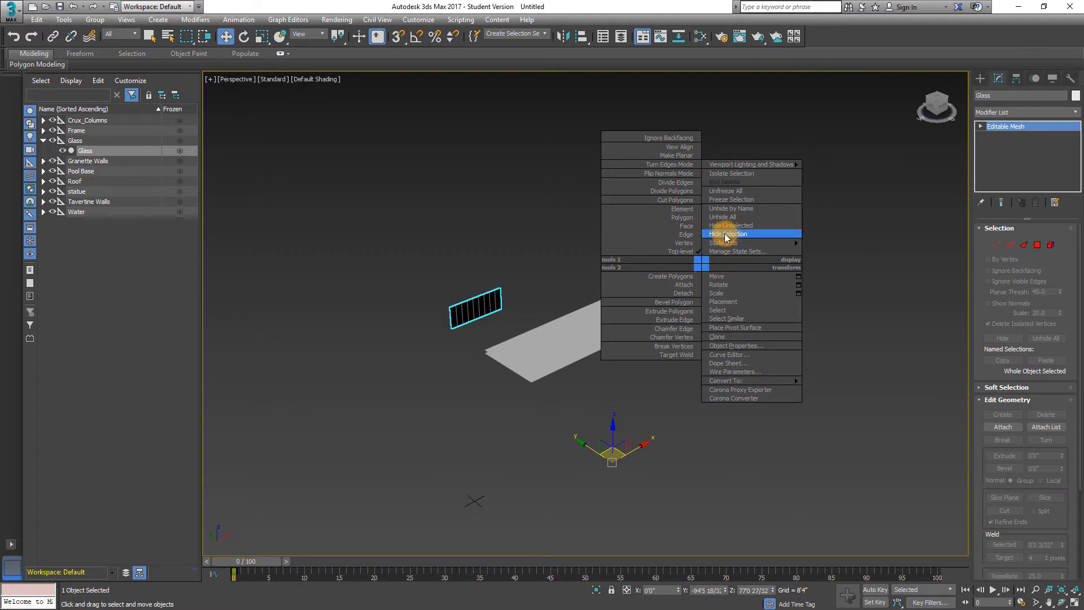
pyautogui.click(743, 235)
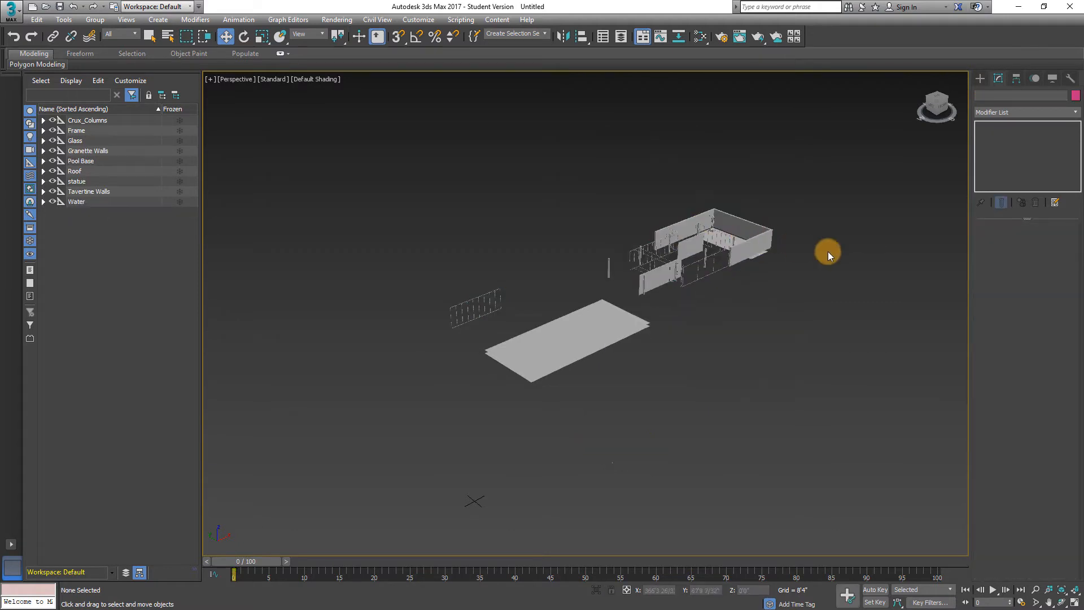
# - Rename the U-shaped granite wall, Object_40 in the G_wall_1 group, as G_Wall1
pyautogui.click(666, 268)
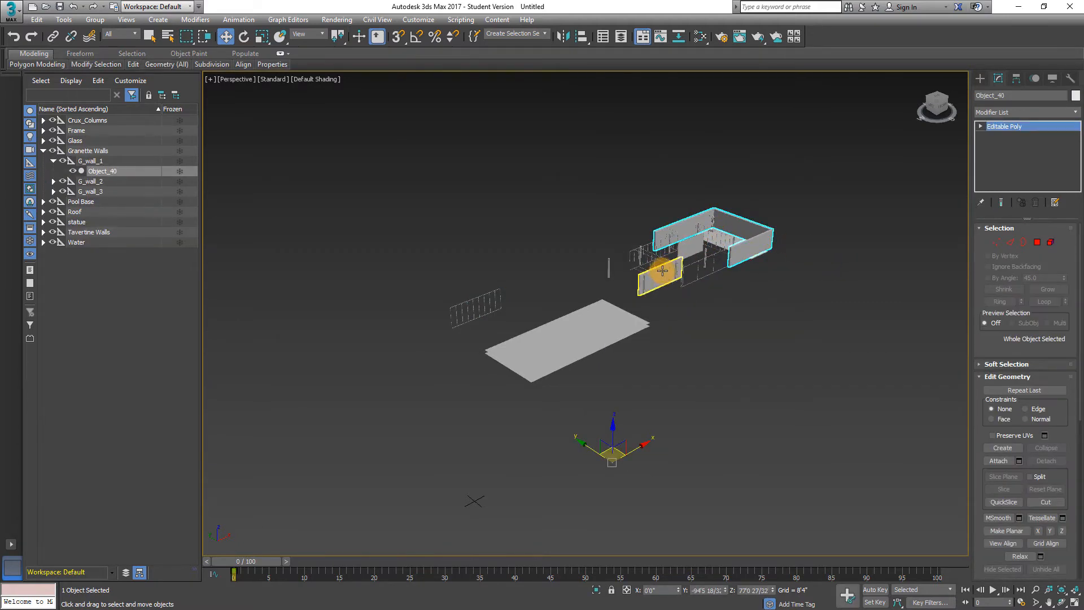
pyautogui.click(693, 246)
pyautogui.click(728, 218)
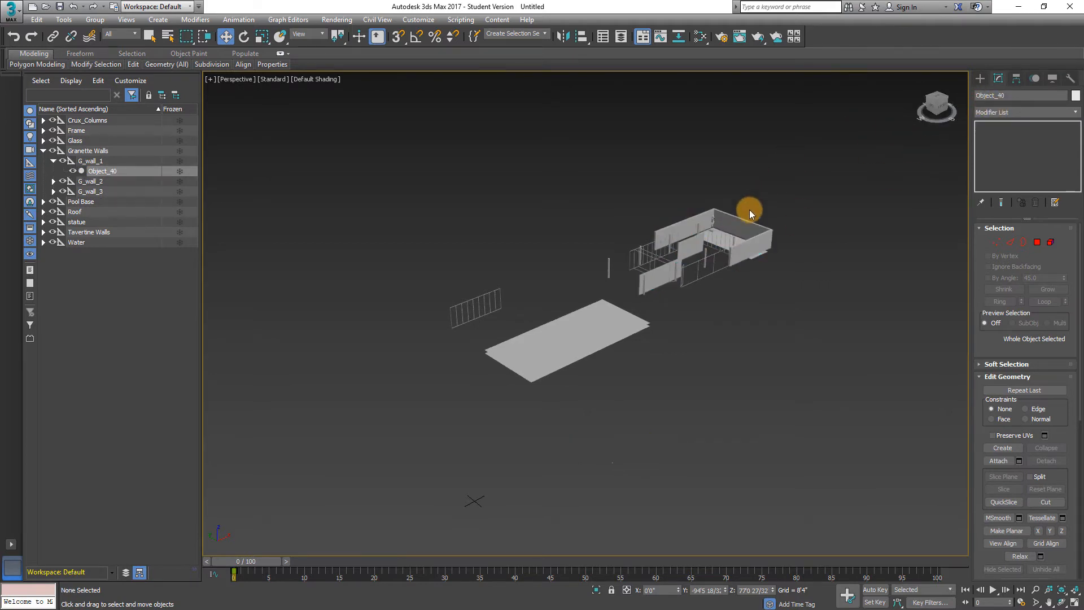
pyautogui.click(1011, 95)
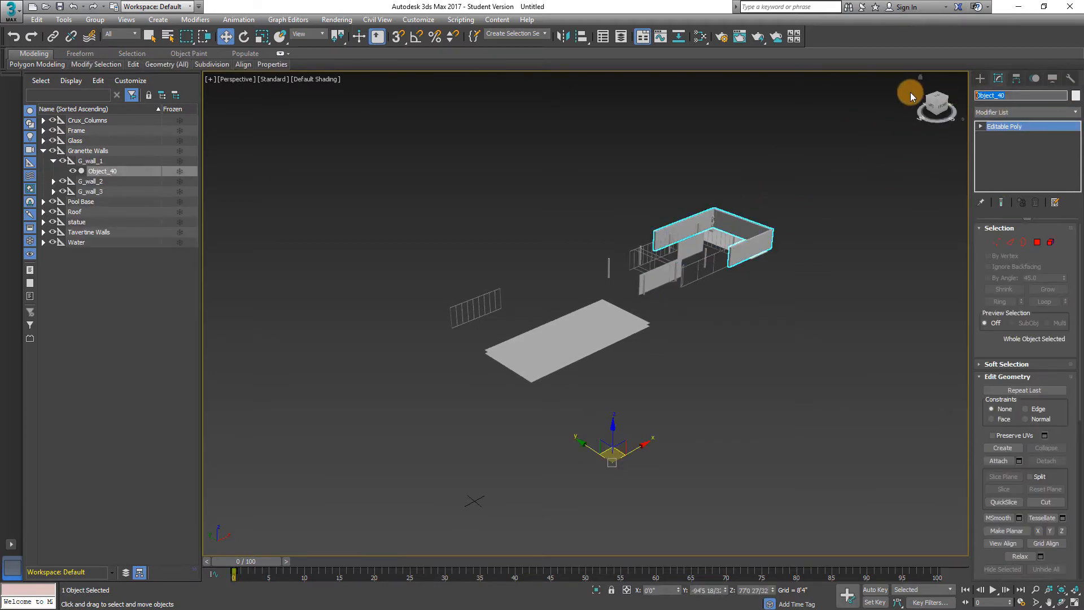
pyautogui.write('G_Wall1')
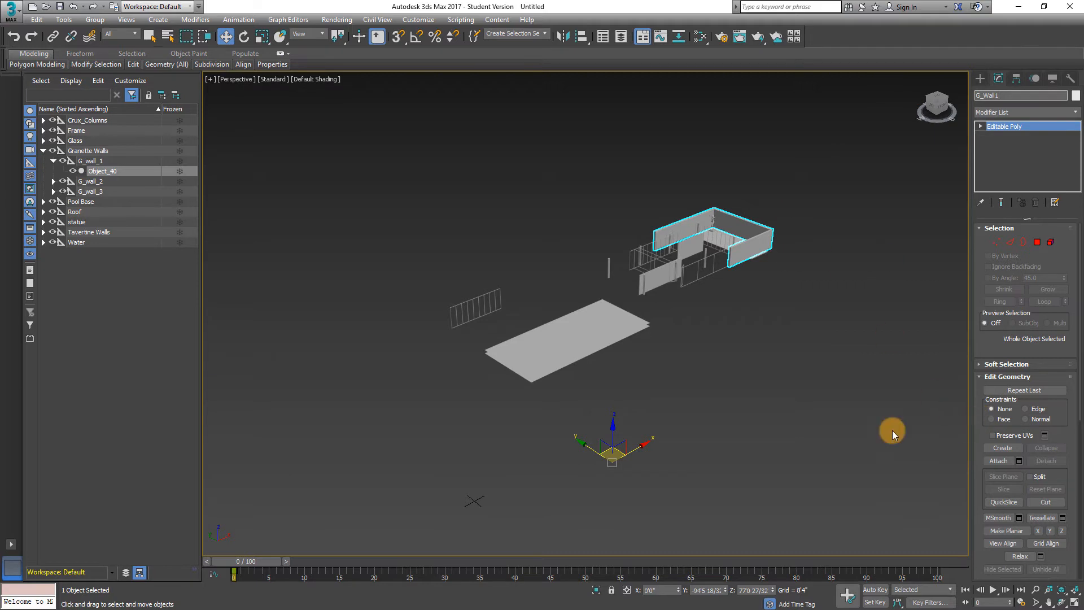
pyautogui.click(810, 321)
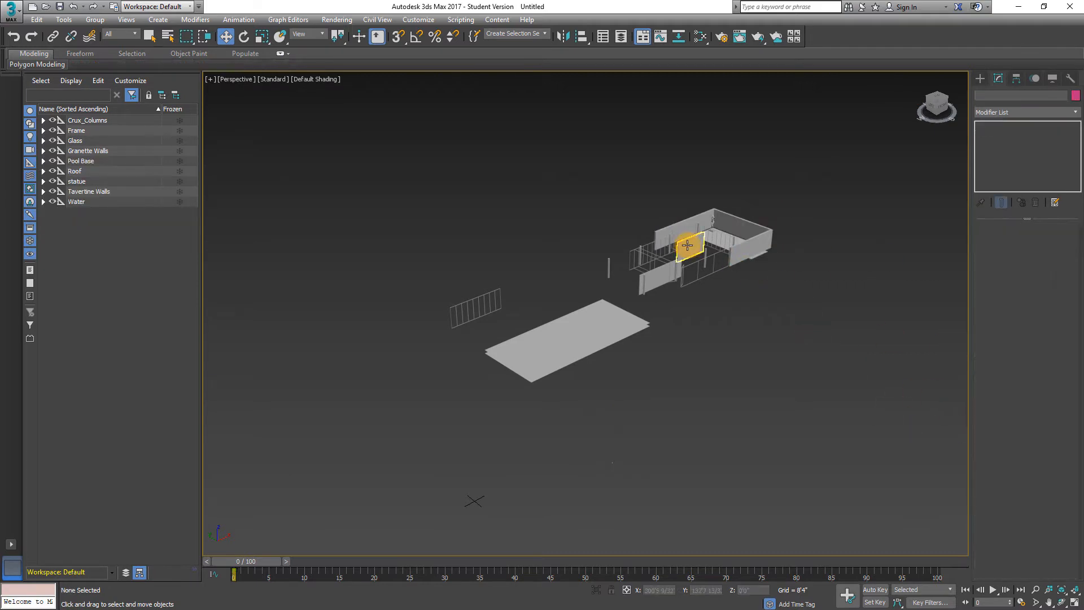
# - Rename the middle granite wall, Object_41 in the G_wall_2 group, as G_wall2
pyautogui.click(690, 246)
pyautogui.moveTo(1033, 95); pyautogui.dragTo(926, 93)
pyautogui.write('G')
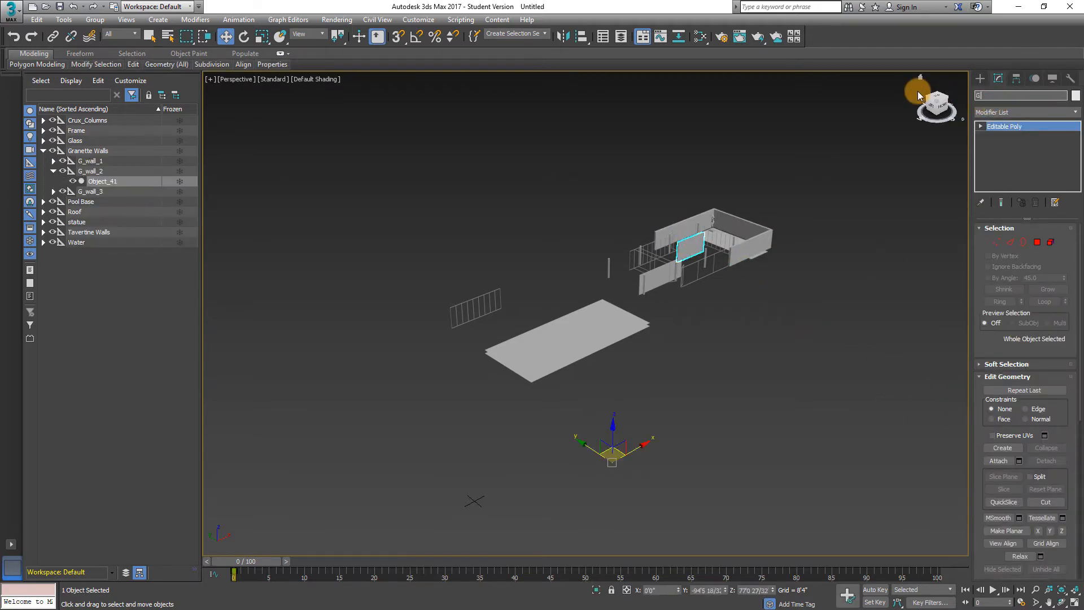
pyautogui.write('_wall_2')
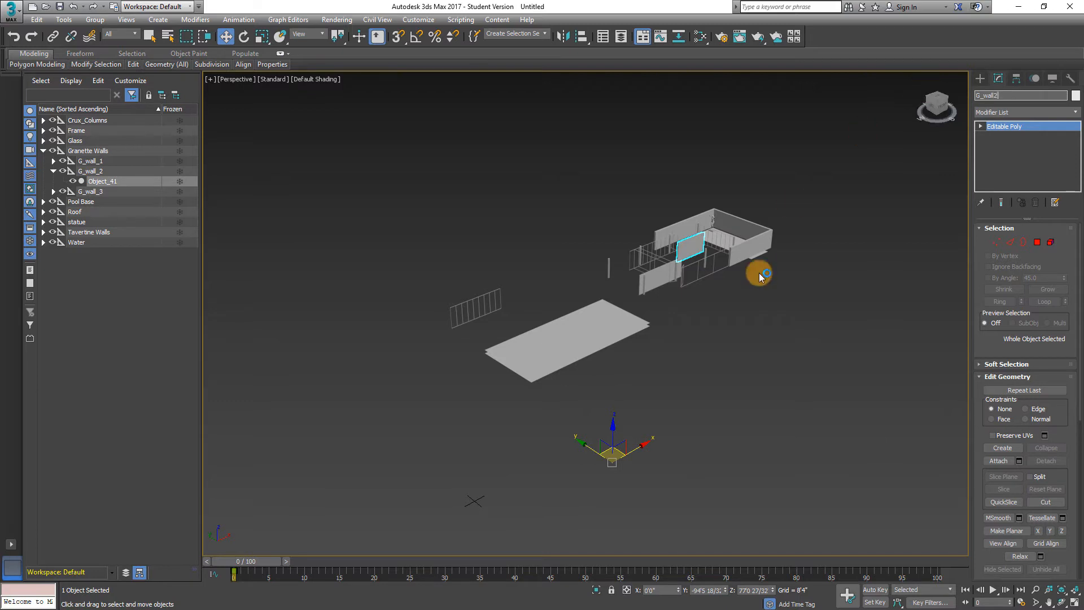
pyautogui.click(758, 273)
# - Rename the front granite wall, Object_50 in the G_wall_3 group, as G_wall3
pyautogui.click(675, 274)
pyautogui.moveTo(1015, 96); pyautogui.dragTo(877, 90)
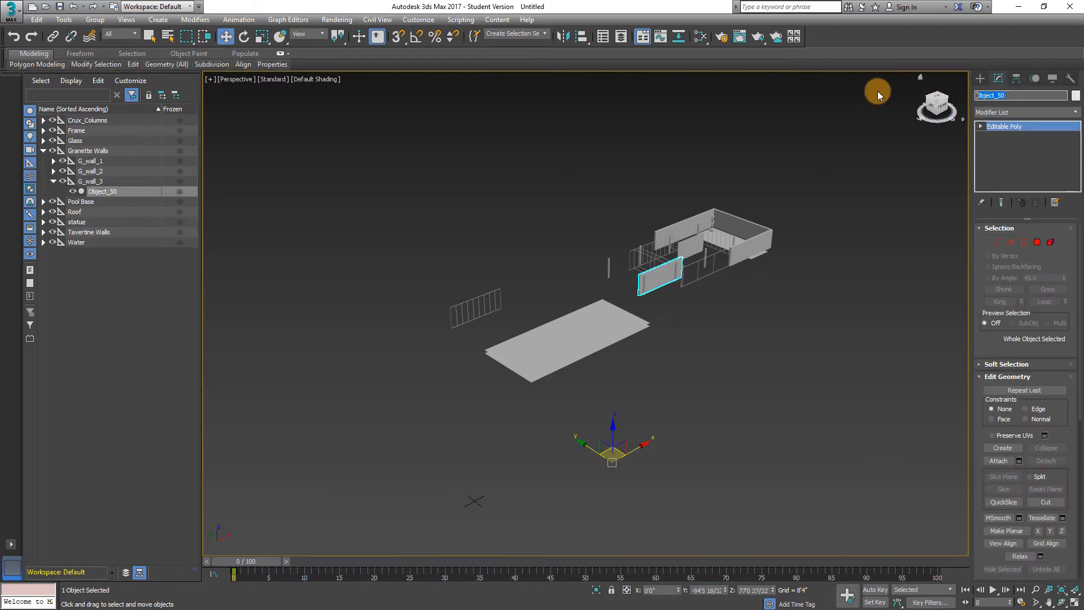
pyautogui.write('G_wall3')
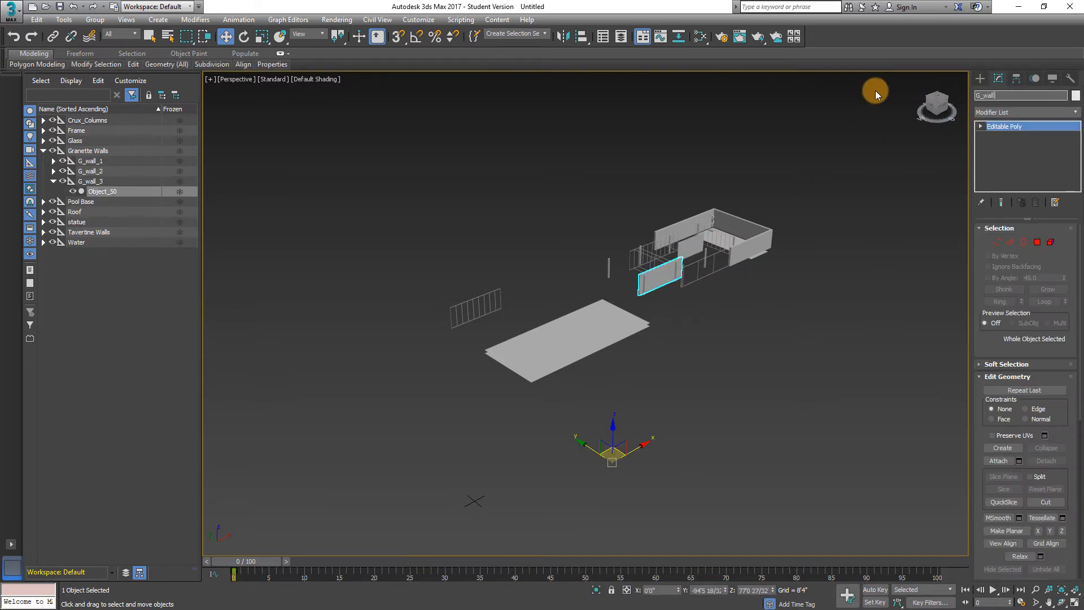
pyautogui.click(790, 191)
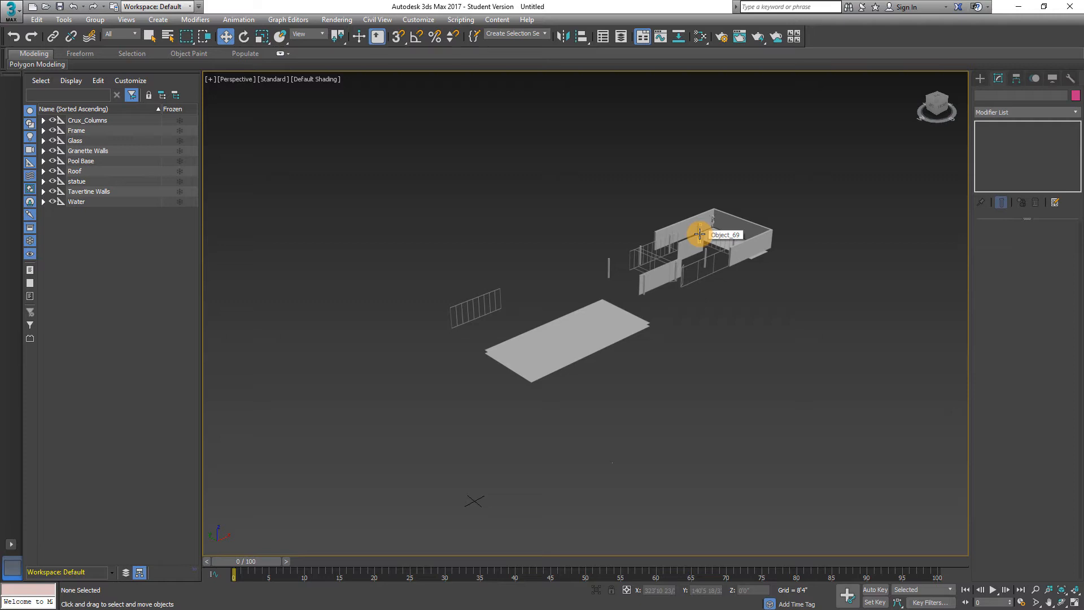
# - Select the three granite walls, G_Wall1, G_wall2 and G_wall3, together and hide them
pyautogui.click(649, 273)
pyautogui.keyDown('ctrl'); pyautogui.click(694, 224); pyautogui.keyUp('ctrl')
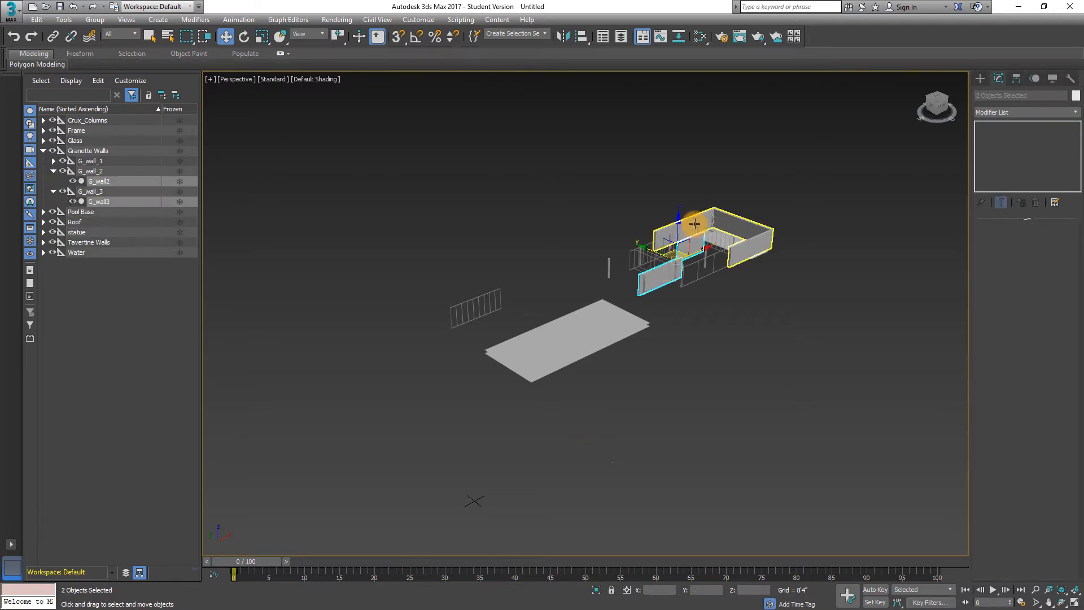
pyautogui.keyDown('ctrl'); pyautogui.click(691, 227); pyautogui.keyUp('ctrl')
pyautogui.click(777, 188)
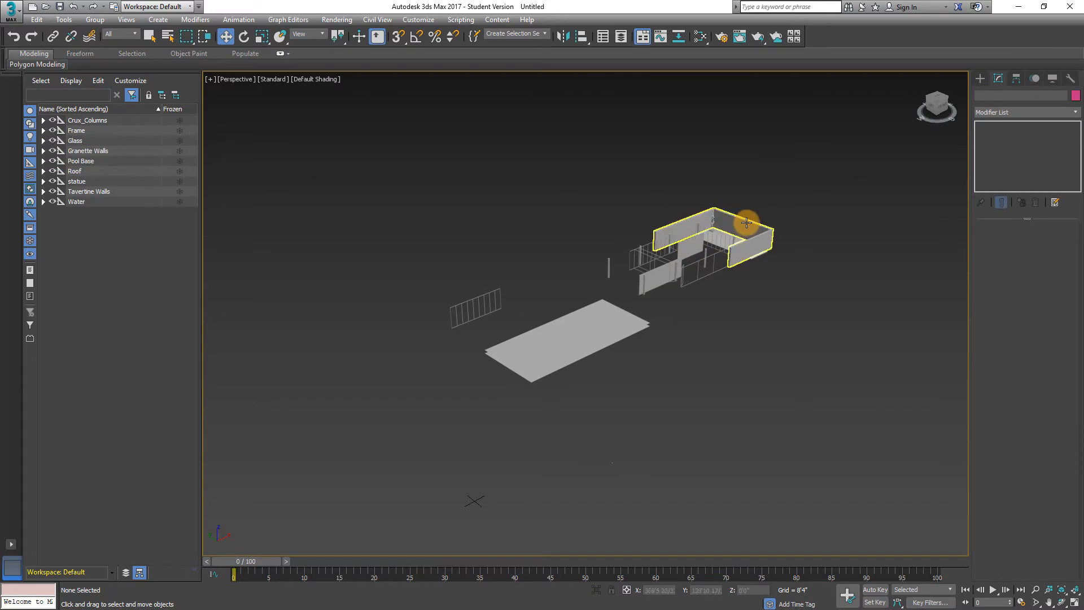
pyautogui.click(746, 222)
pyautogui.keyDown('ctrl'); pyautogui.click(658, 278); pyautogui.keyUp('ctrl')
pyautogui.keyDown('ctrl'); pyautogui.click(658, 278); pyautogui.keyUp('ctrl')
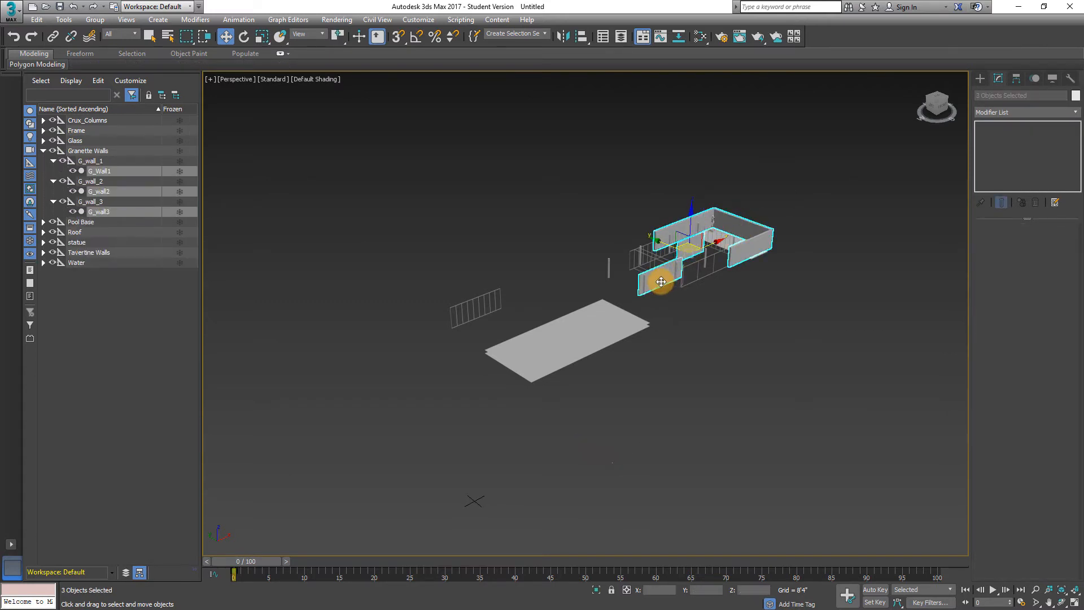
pyautogui.rightClick(659, 278)
pyautogui.click(703, 250)
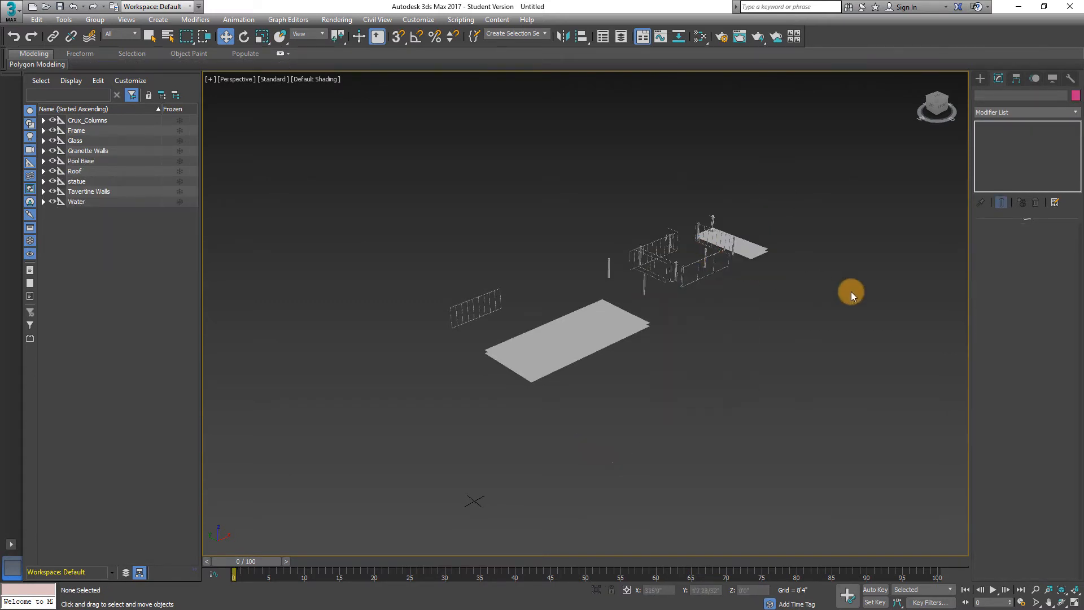
# - Attach Object_43 through Object_49 of Crux_Columns to column Object_42 and rename the merged mesh as CruxCol
pyautogui.click(609, 267)
pyautogui.click(1004, 113)
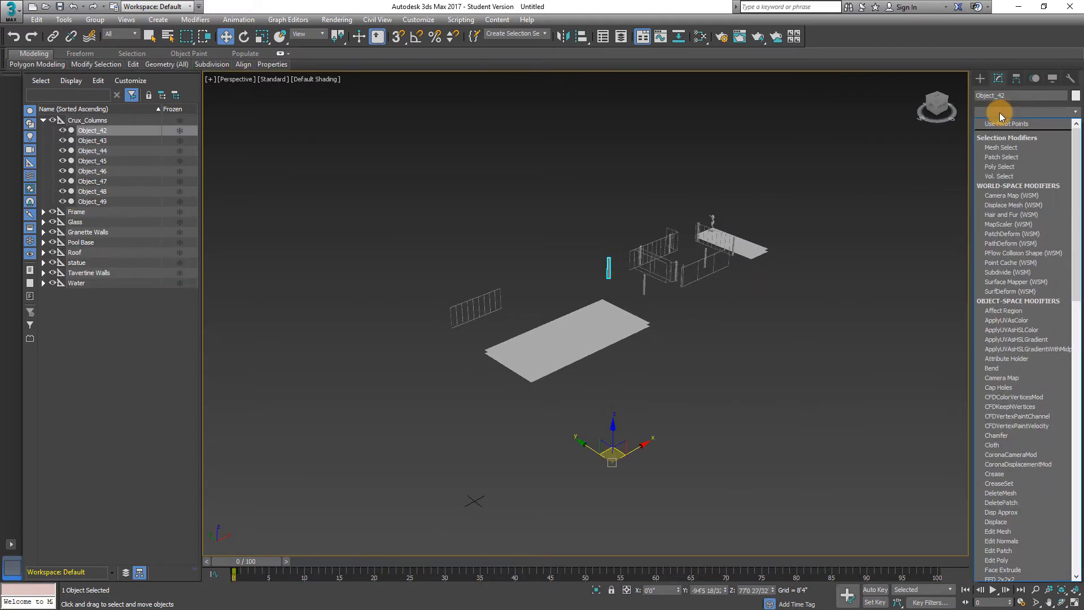
pyautogui.click(1016, 110)
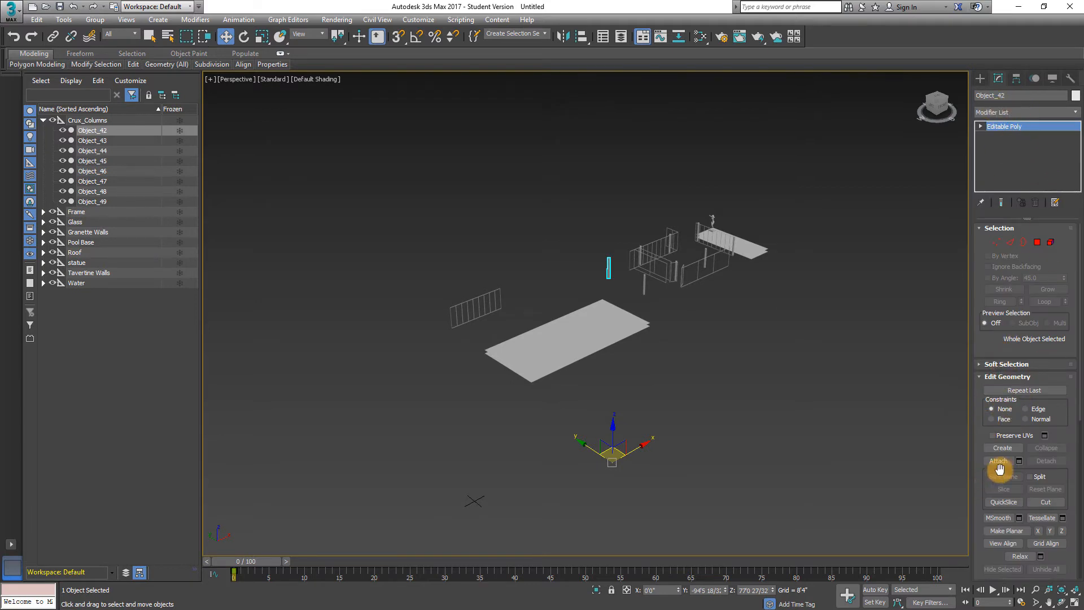
pyautogui.click(1017, 460)
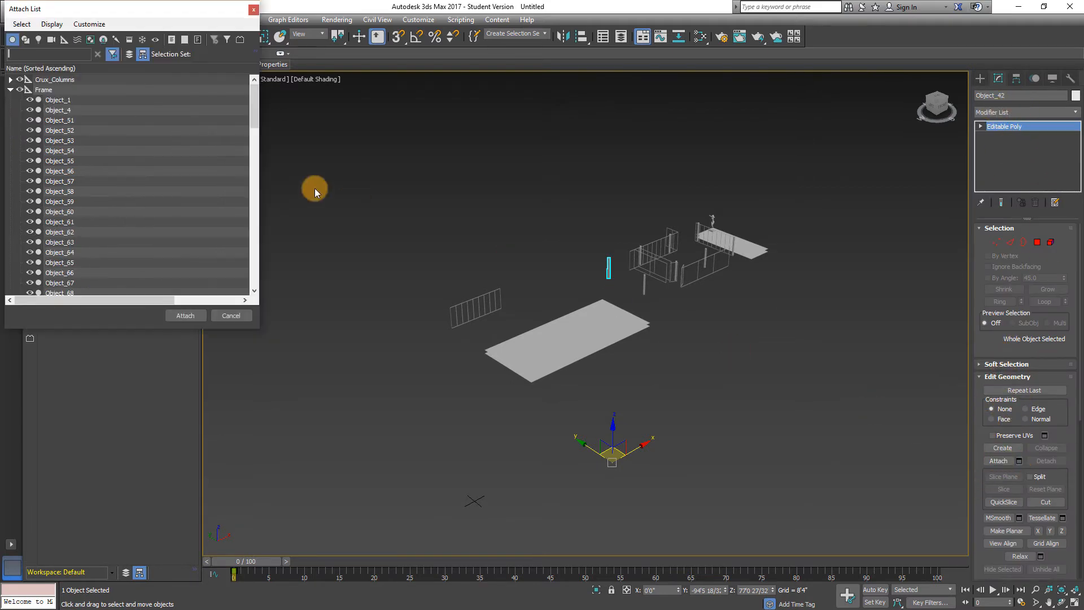
pyautogui.click(10, 80)
pyautogui.click(10, 80)
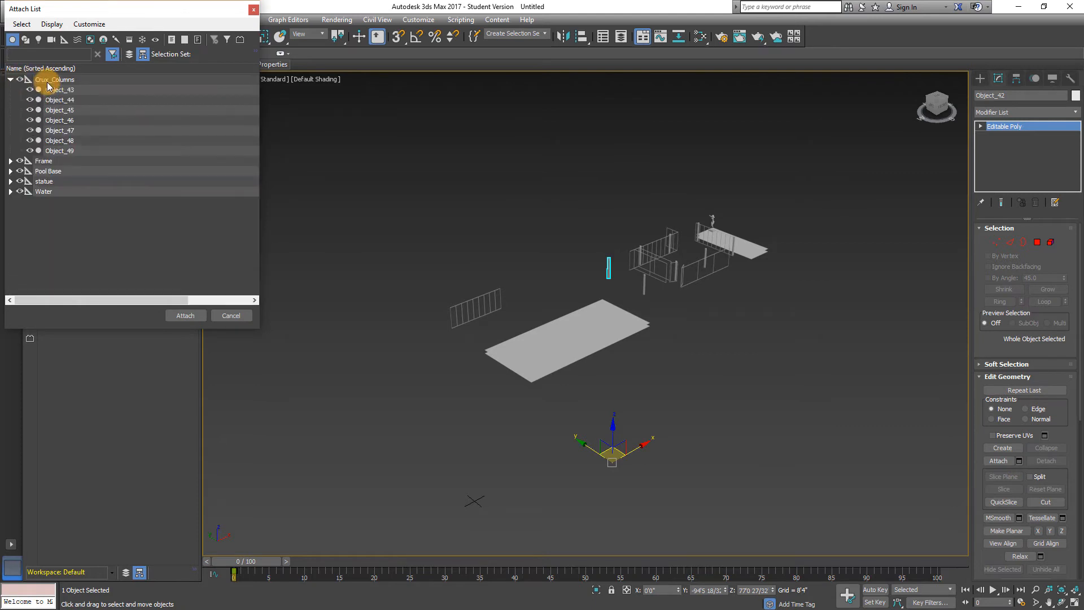
pyautogui.click(59, 89)
pyautogui.keyDown('shift'); pyautogui.click(84, 150); pyautogui.keyUp('shift')
pyautogui.click(190, 320)
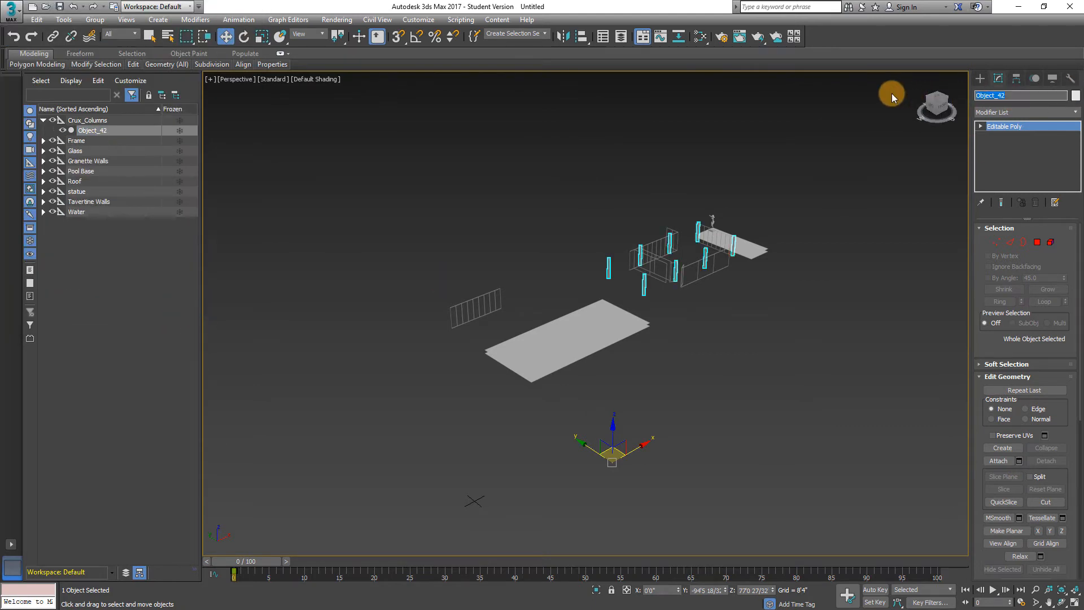
pyautogui.write('CruxCol')
pyautogui.click(805, 196)
# - Hide the CruxCol object and select the statue mesh, Object_9
pyautogui.click(607, 265)
pyautogui.rightClick(605, 263)
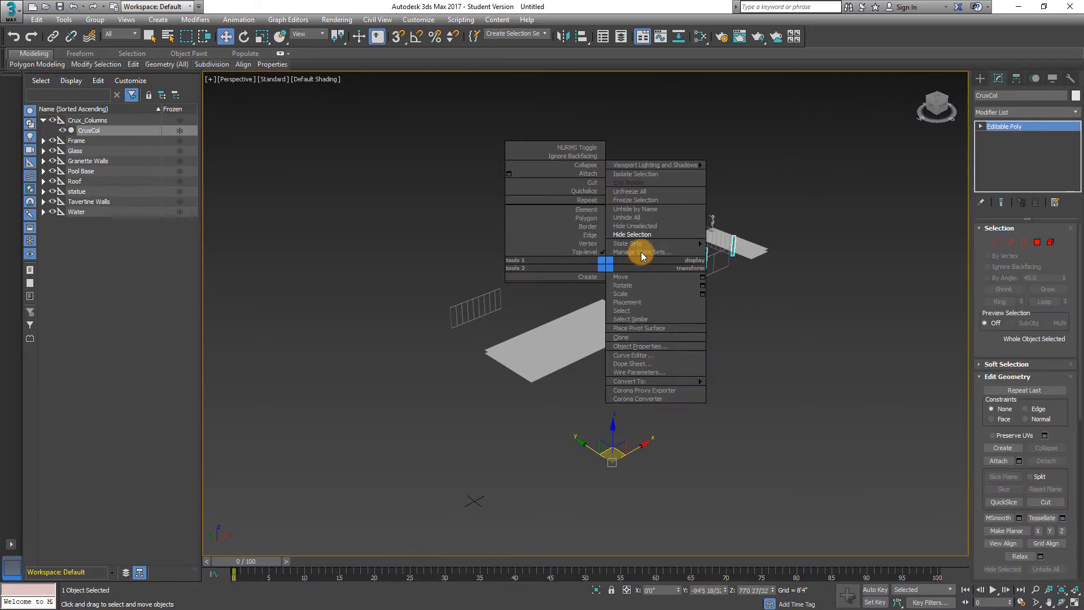
pyautogui.click(651, 234)
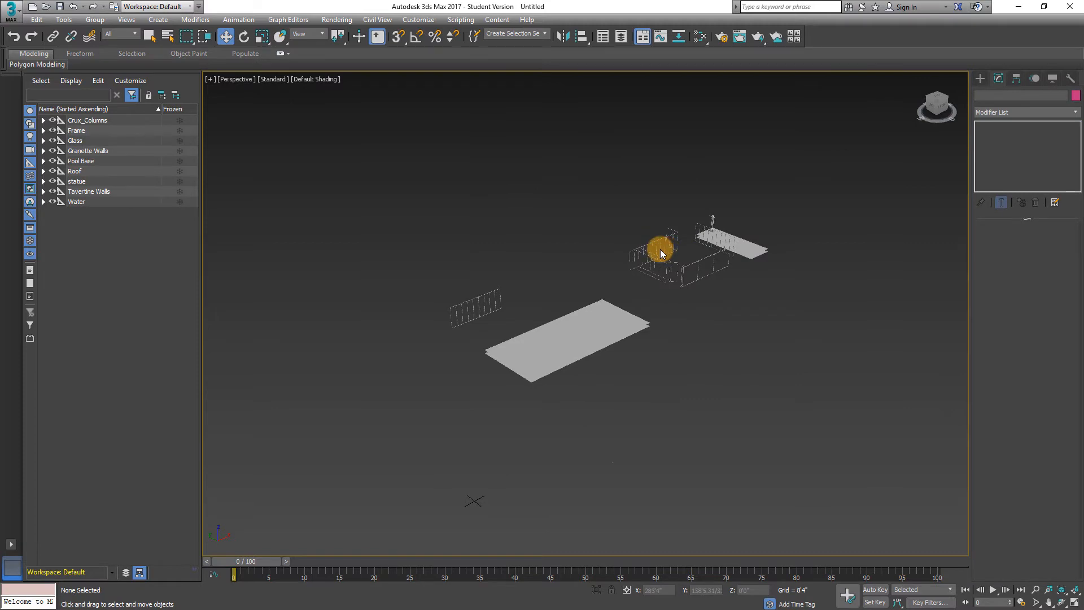
pyautogui.click(712, 220)
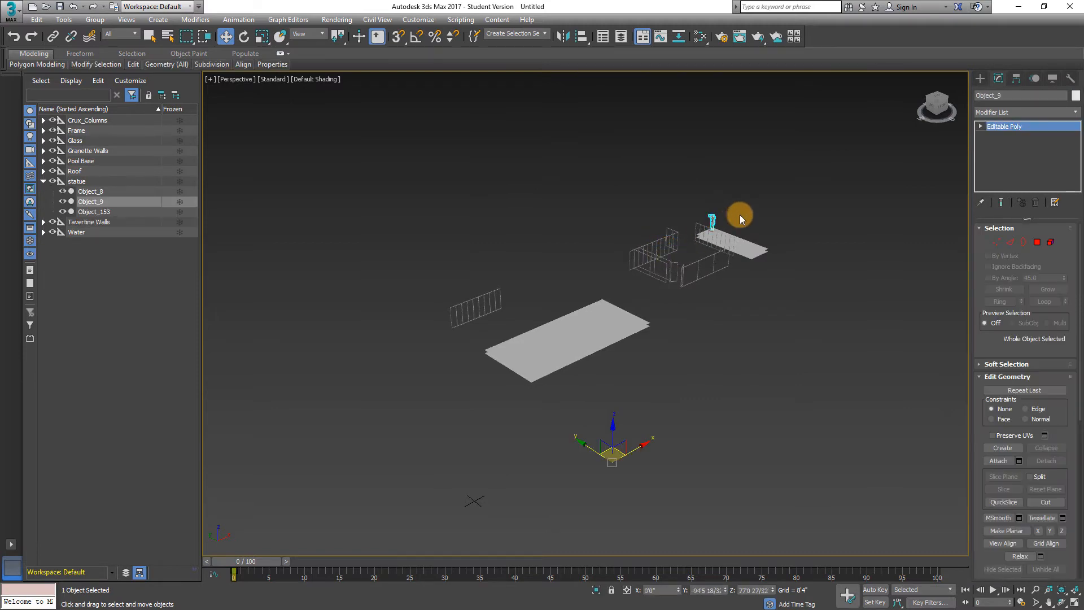
# - Attach the pedestal pieces, Object_8 and Object_153, to the statue mesh Object_9 and rename the merged object as Statue
pyautogui.keyDown('alt'); pyautogui.moveTo(766, 182); pyautogui.dragTo(720, 208, button='middle'); pyautogui.keyUp('alt')
pyautogui.scroll(10, 710, 240)
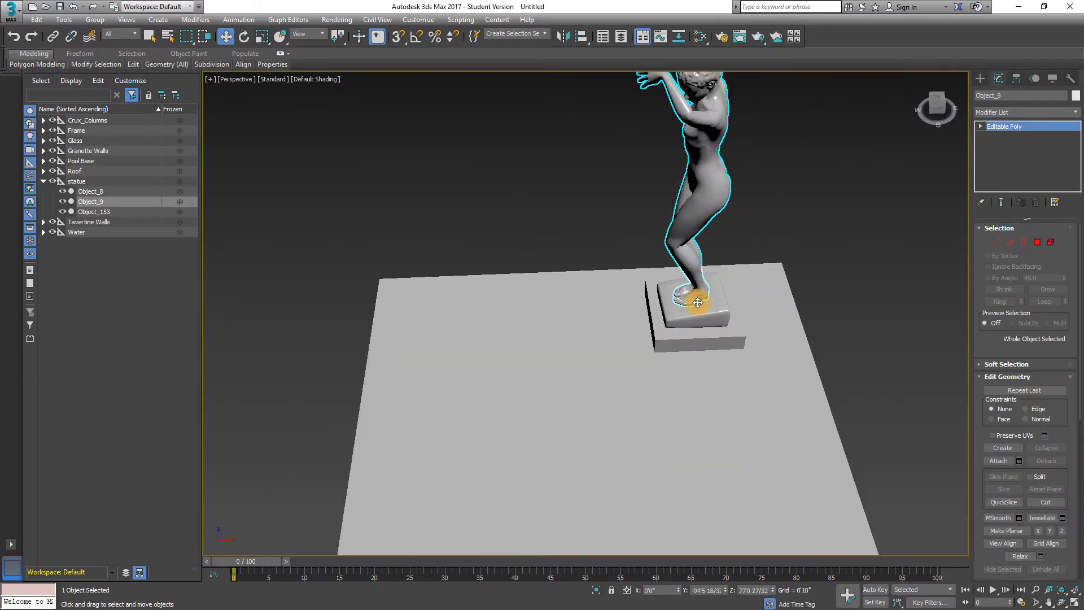
pyautogui.scroll(-5, 703, 290)
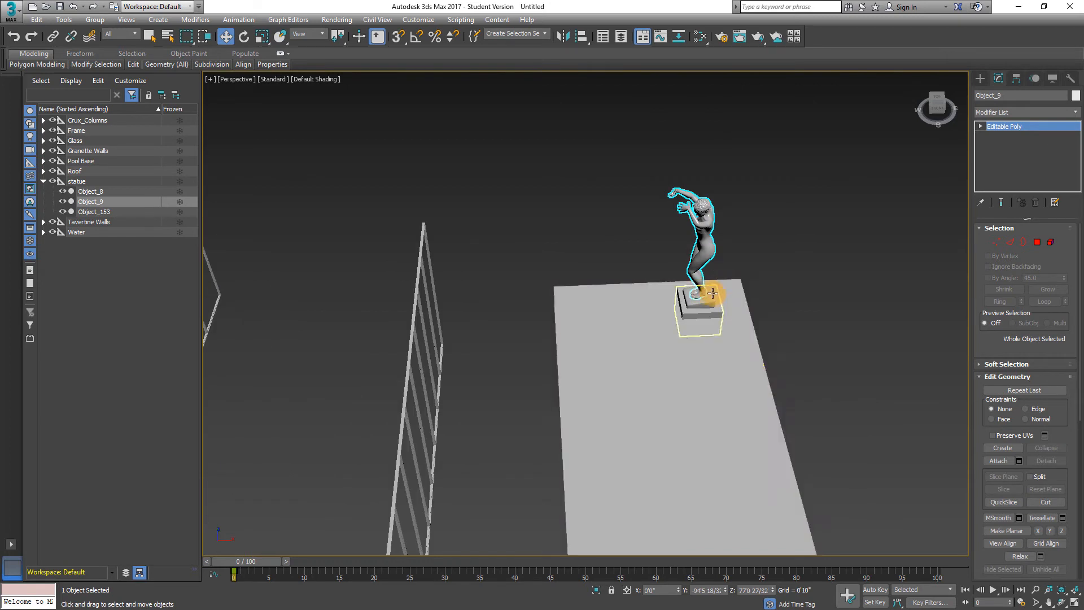
pyautogui.click(1007, 463)
pyautogui.click(710, 311)
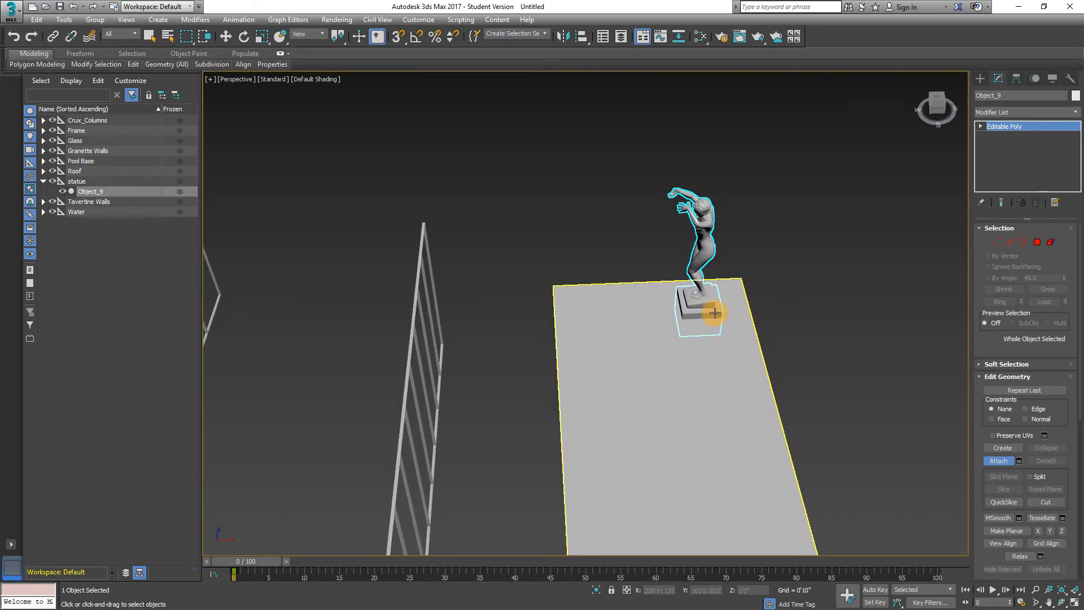
pyautogui.doubleClick(1007, 95)
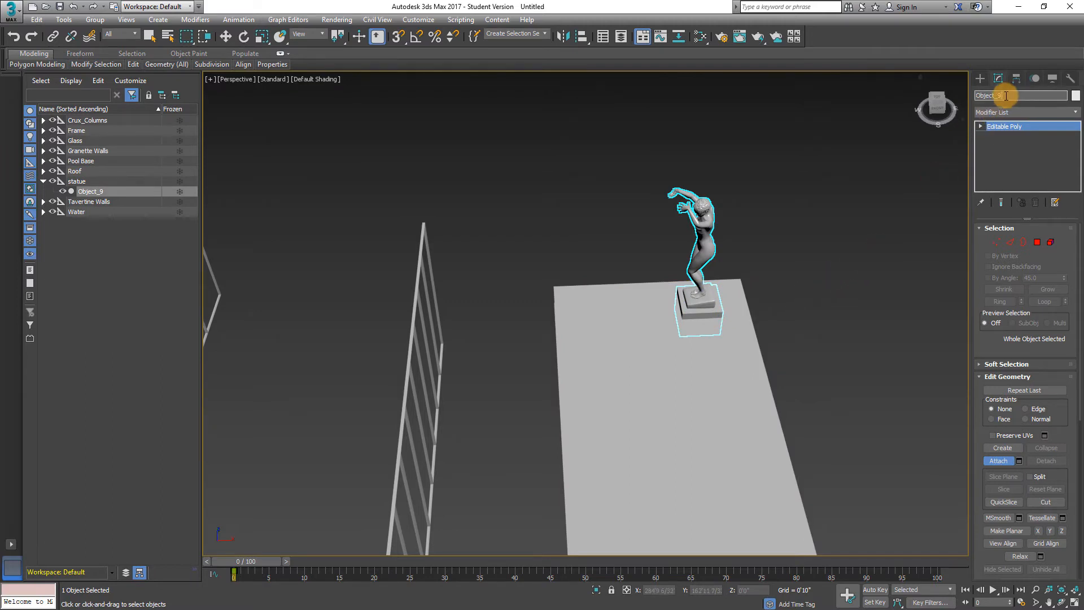
pyautogui.write('Statue')
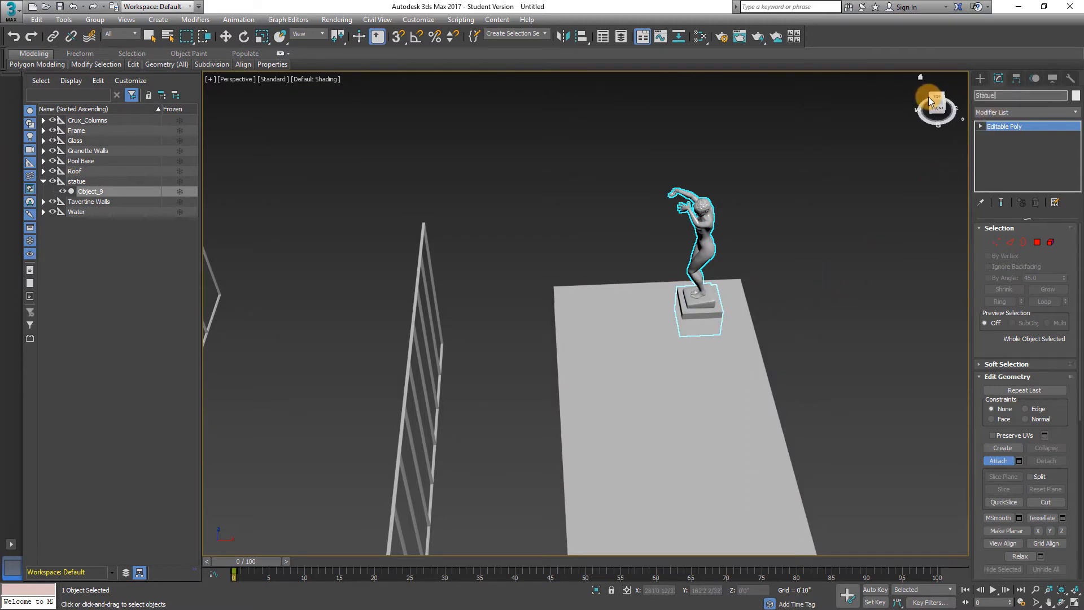
pyautogui.click(999, 464)
# - Hide the Statue object
pyautogui.click(801, 288)
pyautogui.rightClick(707, 247)
pyautogui.click(752, 211)
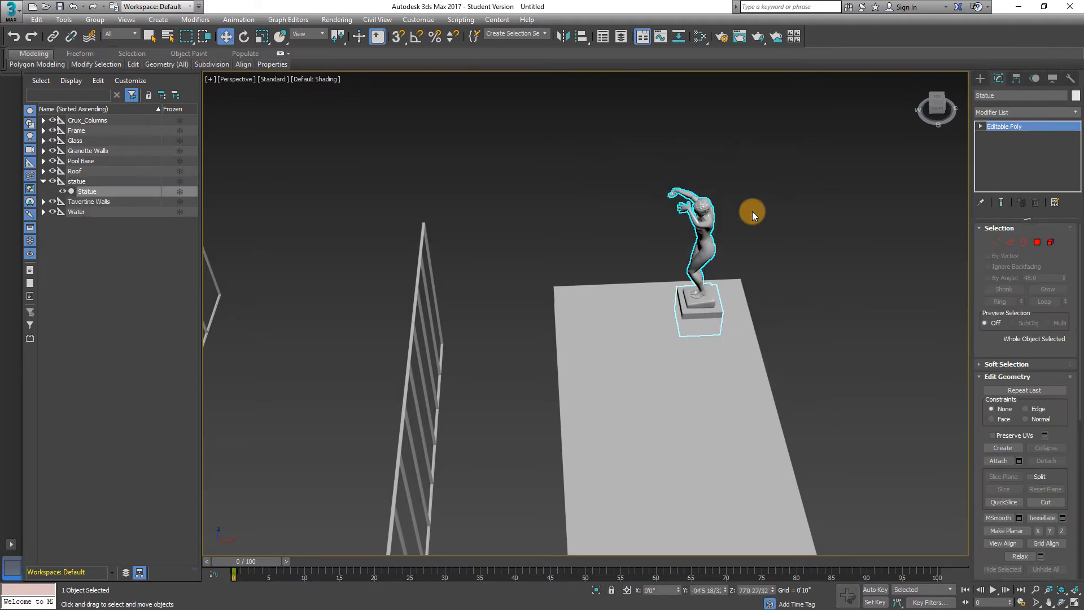
# - Select the top rail of the front window frame, Object_151
pyautogui.scroll(-5, 768, 222)
pyautogui.click(690, 249)
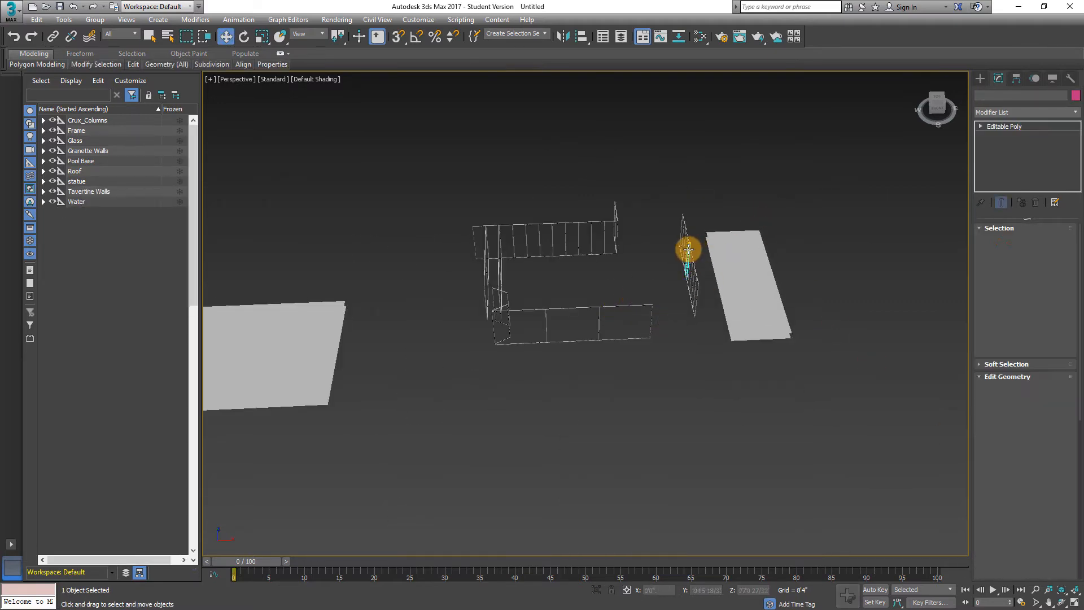
pyautogui.scroll(4, 562, 325)
pyautogui.click(564, 339)
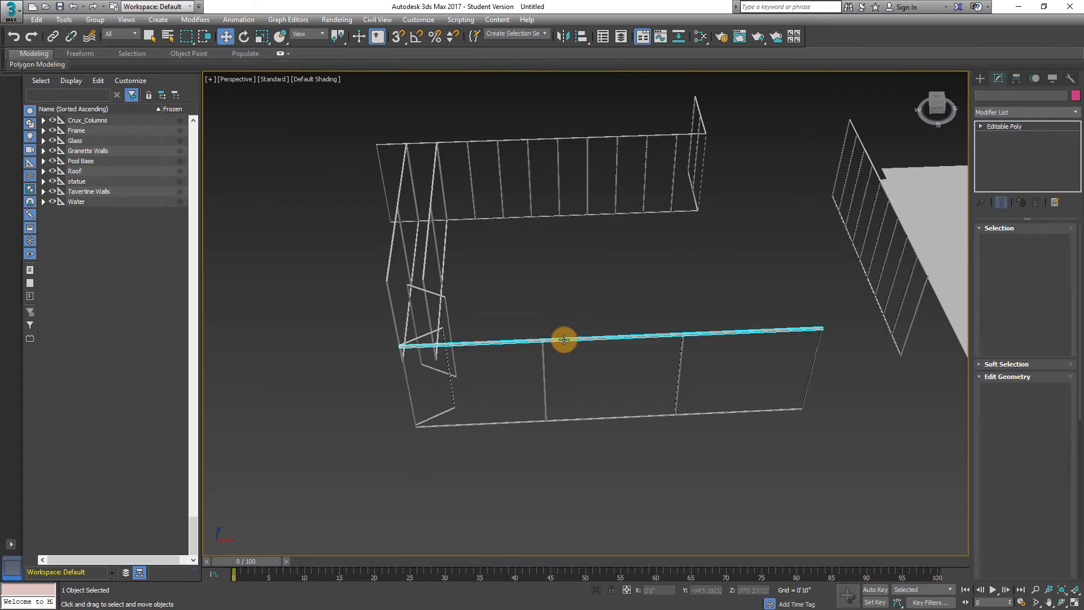
# - Examine the mullions and rails of the front window frame up close, along with the other frames around it
pyautogui.scroll(6, 596, 375)
pyautogui.scroll(-8, 519, 448)
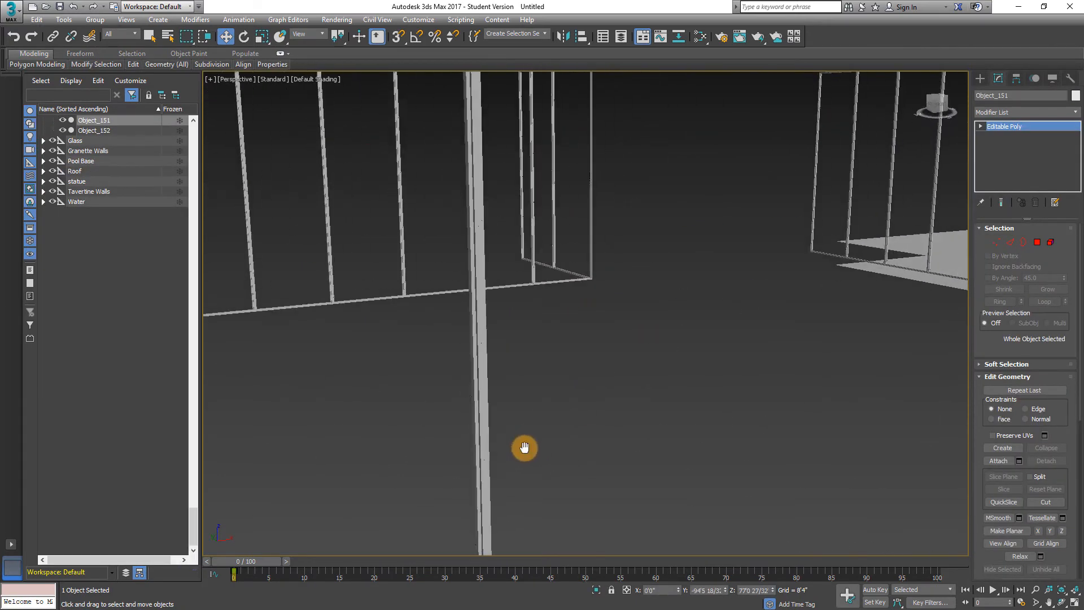
pyautogui.scroll(5, 613, 375)
pyautogui.moveTo(648, 317); pyautogui.dragTo(617, 338, button='middle')
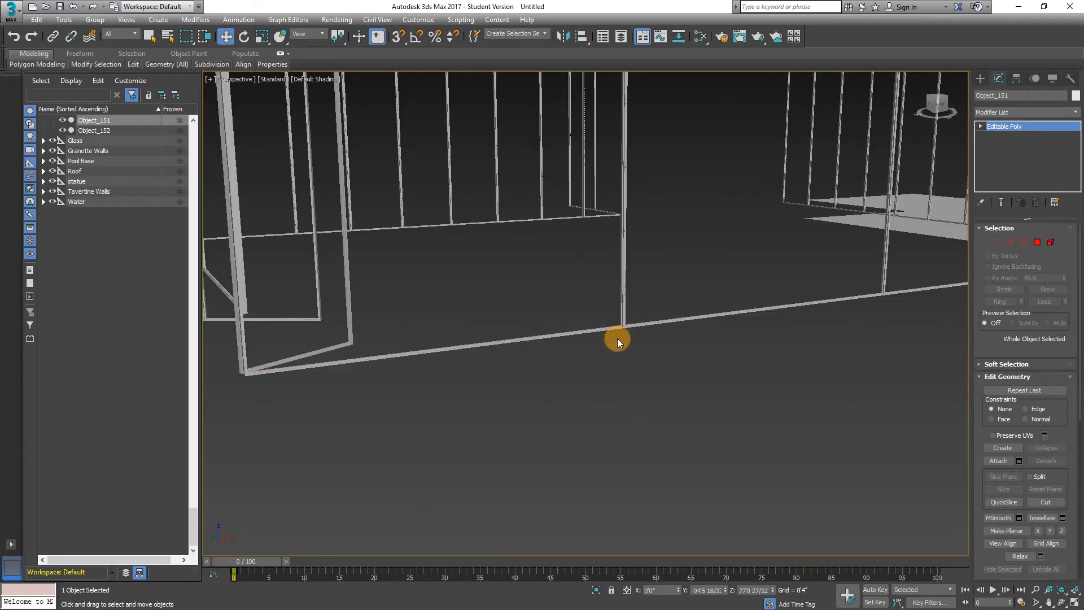
pyautogui.scroll(-10, 584, 312)
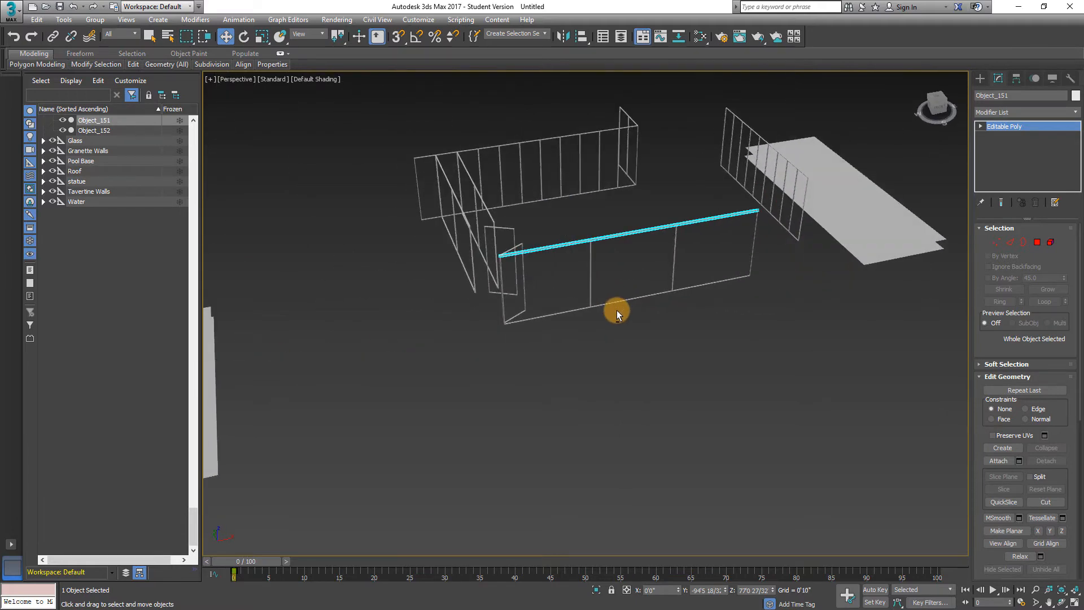
pyautogui.moveTo(616, 310); pyautogui.dragTo(600, 355, button='middle')
pyautogui.scroll(-8, 607, 342)
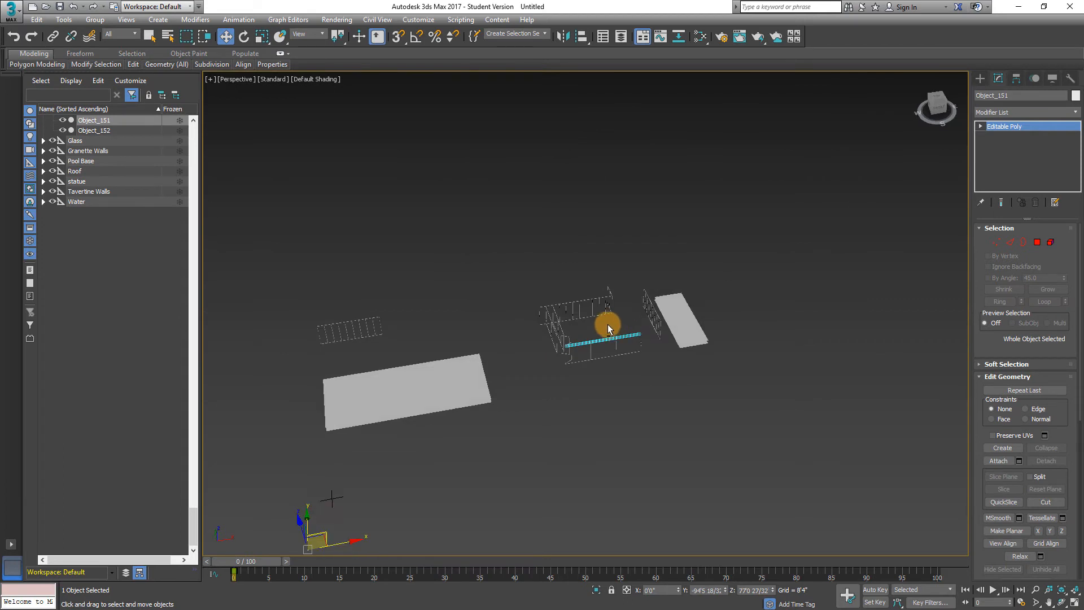
pyautogui.scroll(3, 592, 330)
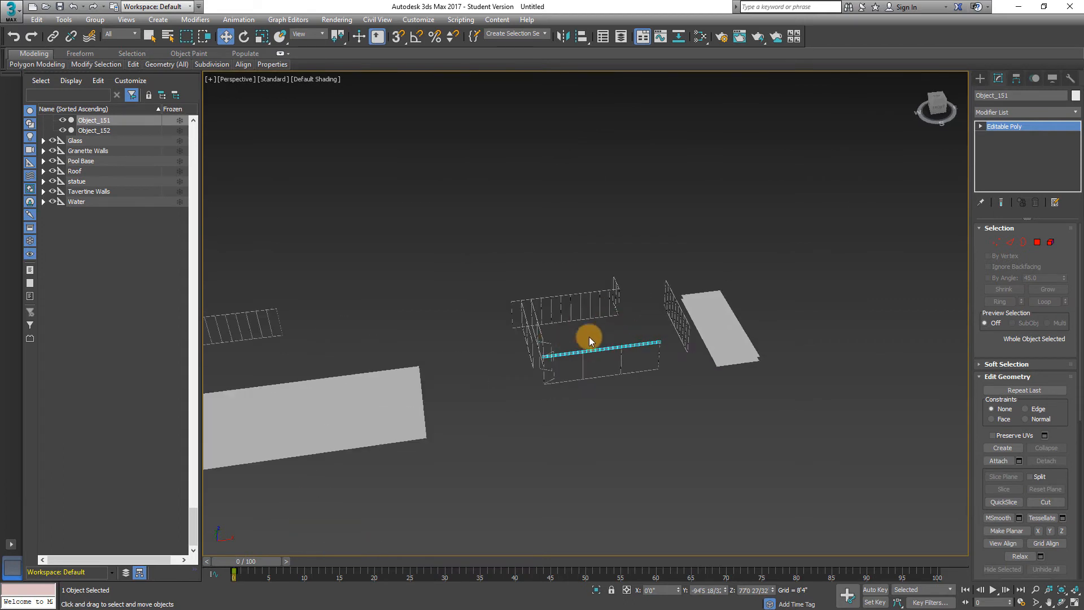
# - Attach all the other frame members in the attach list, through Object_152, to Object_151 and rename the merged mesh as Frame
pyautogui.click(1018, 461)
pyautogui.scroll(-15, 97, 175)
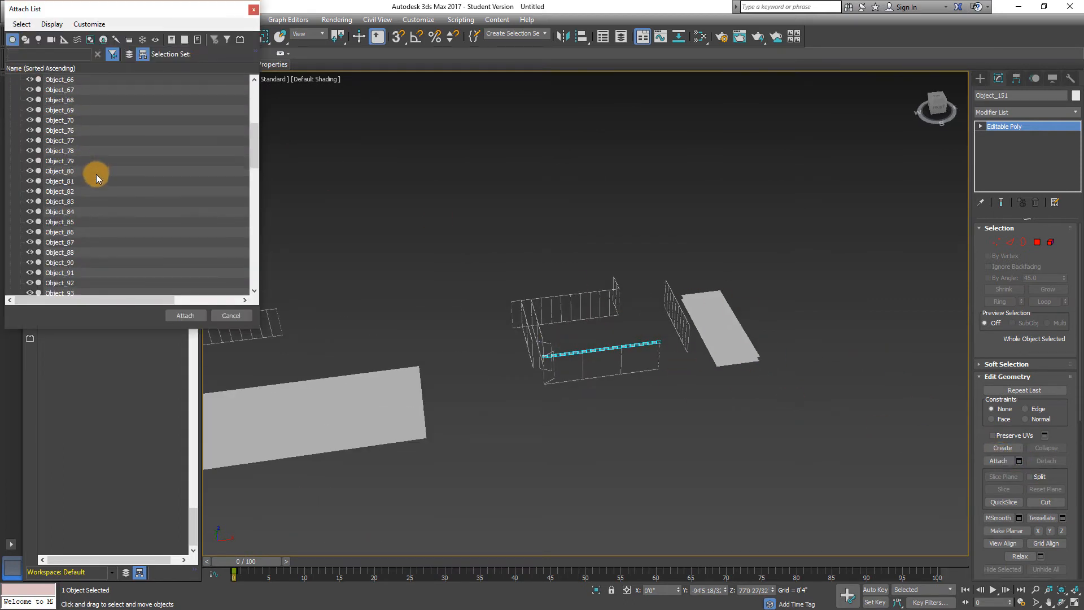
pyautogui.scroll(-3, 99, 176)
pyautogui.keyDown('shift'); pyautogui.click(89, 263); pyautogui.keyUp('shift')
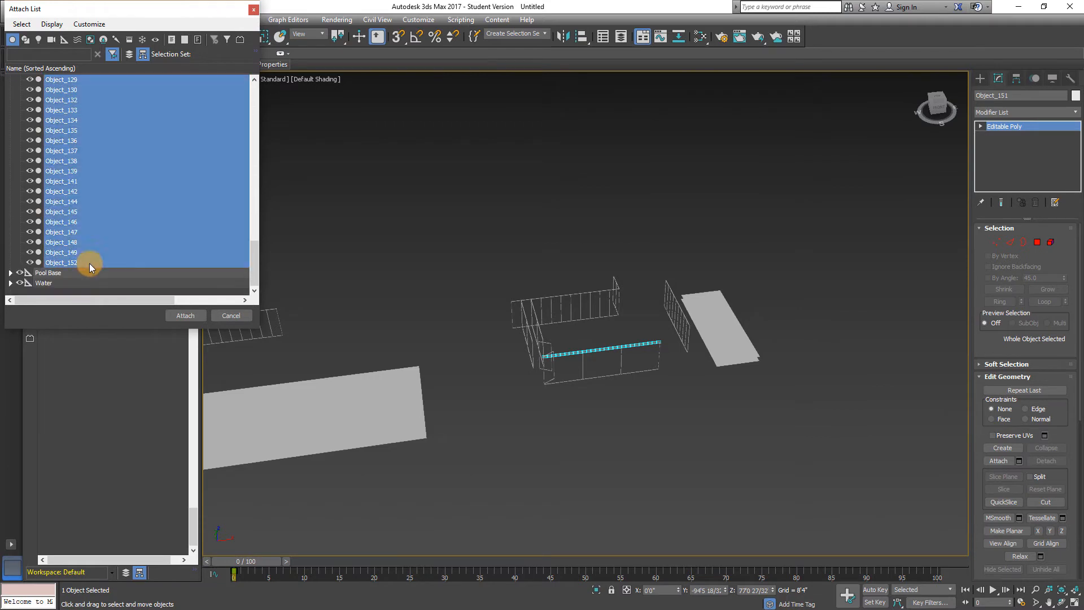
pyautogui.click(200, 316)
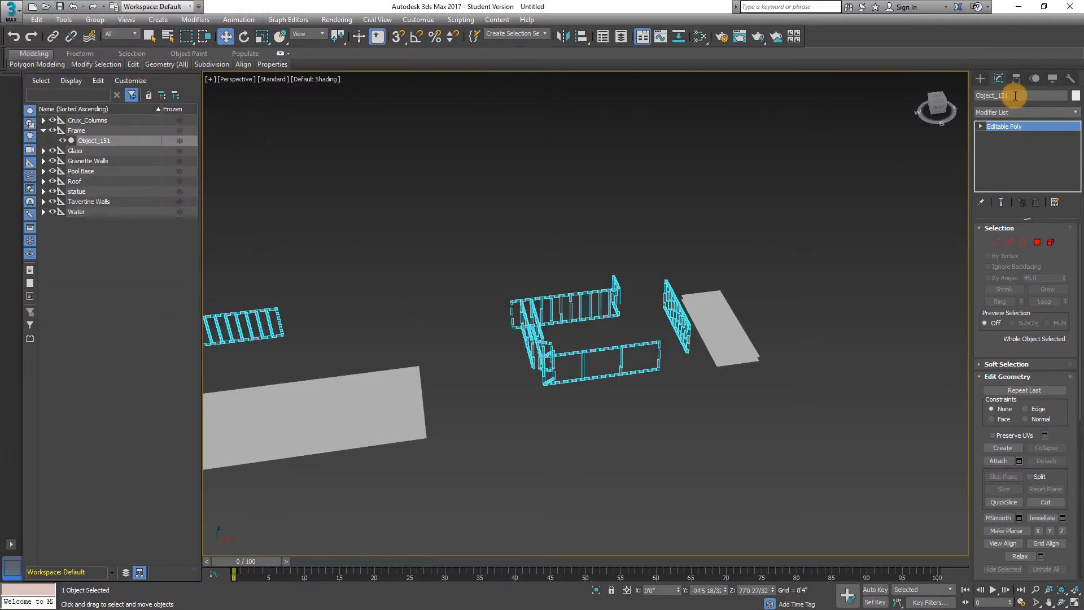
pyautogui.press('BackSpace')
pyautogui.write('Frame')
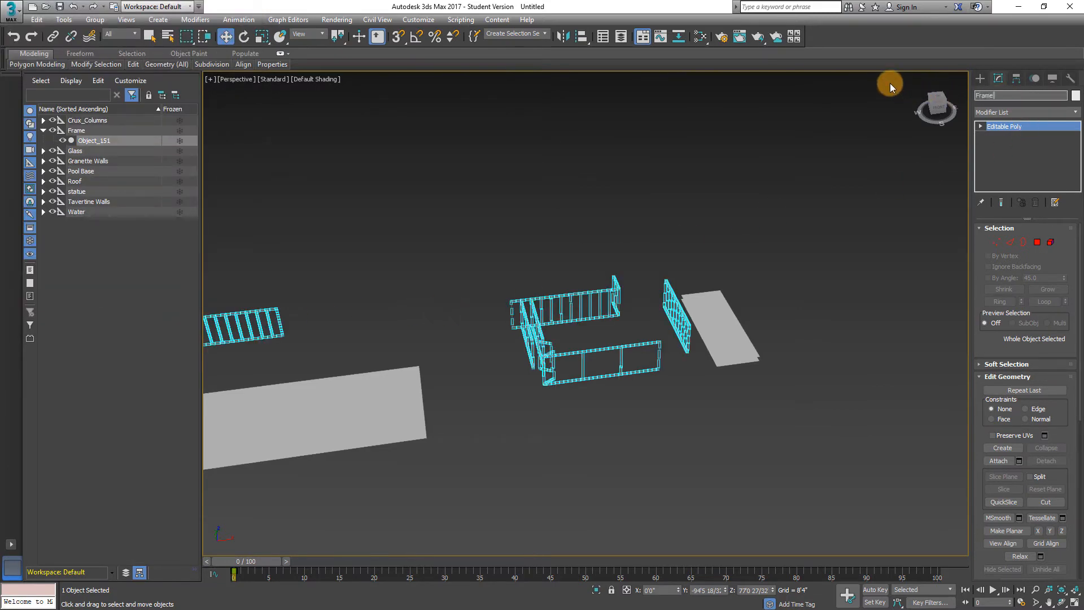
pyautogui.press('Return')
pyautogui.click(835, 206)
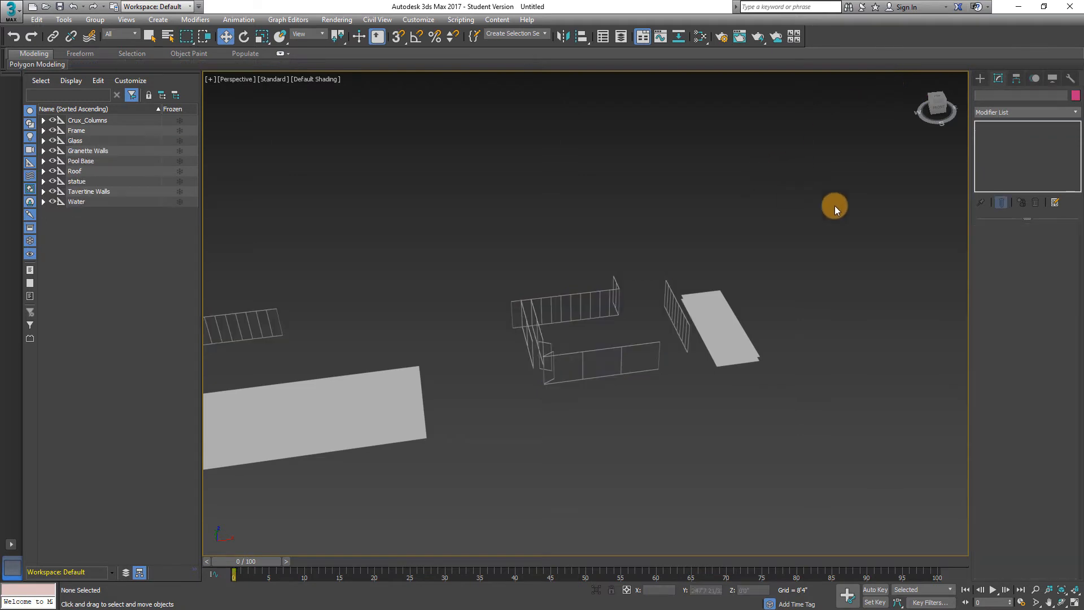
# - Select the merged Frame object and hide it
pyautogui.click(569, 295)
pyautogui.rightClick(567, 292)
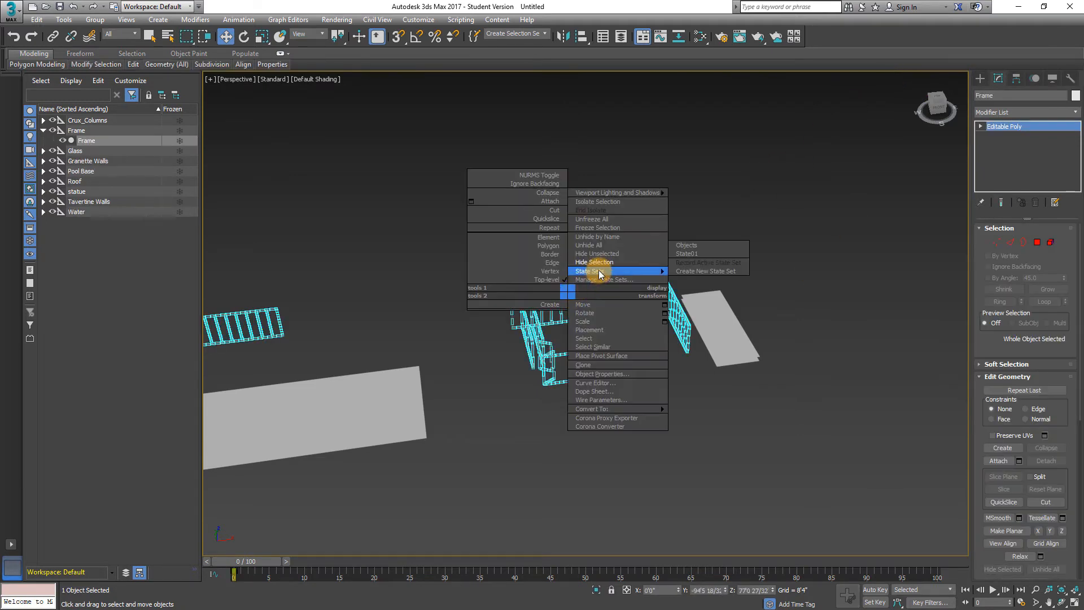
pyautogui.click(593, 262)
# - Attach the large pool's water surface, Object_7, to the small pool's Object_6 and rename the merged mesh as Water
pyautogui.click(688, 302)
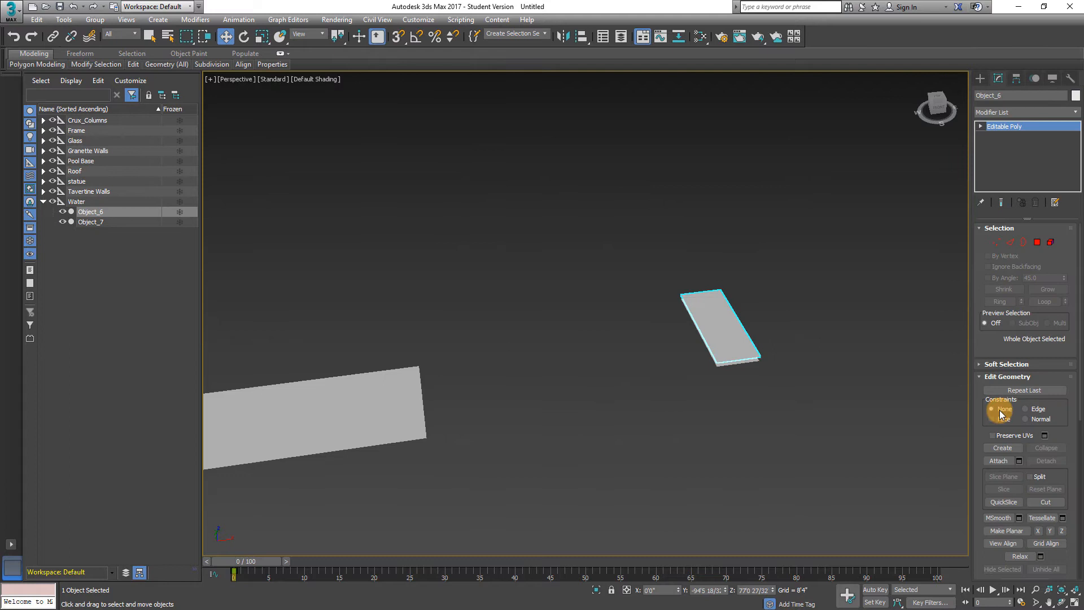
pyautogui.click(1004, 465)
pyautogui.click(341, 384)
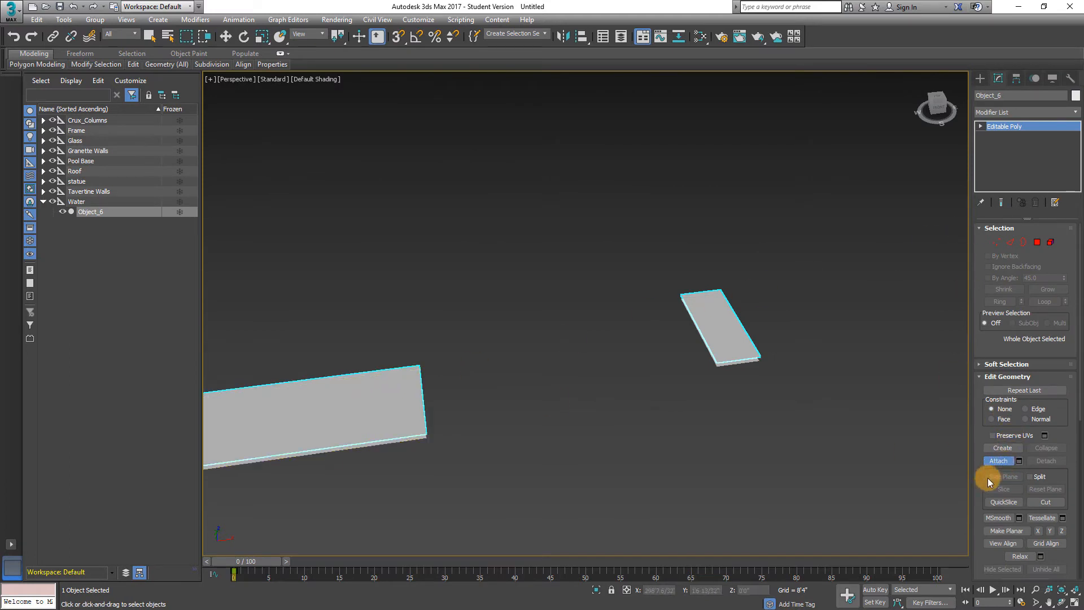
pyautogui.click(998, 462)
pyautogui.moveTo(1008, 95); pyautogui.dragTo(915, 88)
pyautogui.write('W')
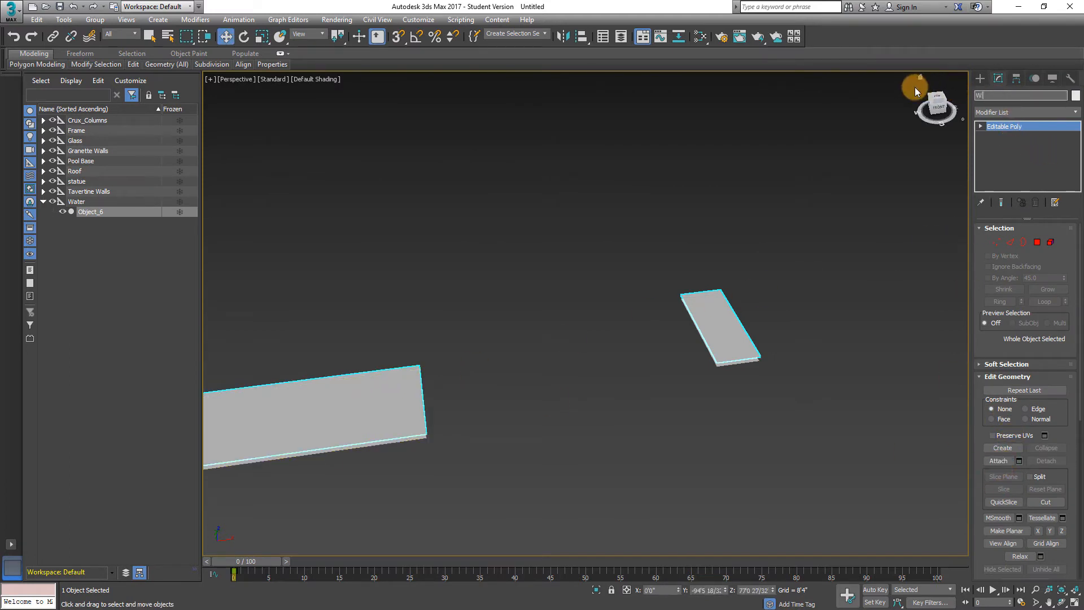
pyautogui.write('ater')
pyautogui.click(791, 175)
# - Select the merged Water object and hide it
pyautogui.click(691, 300)
pyautogui.rightClick(691, 298)
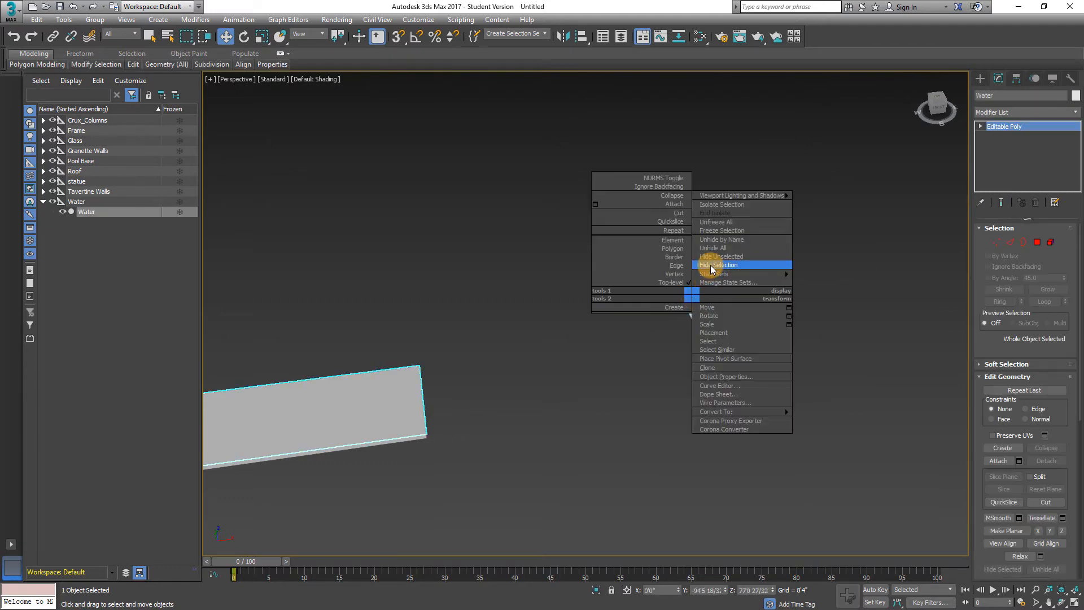
pyautogui.click(712, 265)
# - Attach the large pool base, Object_26, to the small pool base Object_74 and rename the merged mesh as Rocks
pyautogui.click(997, 460)
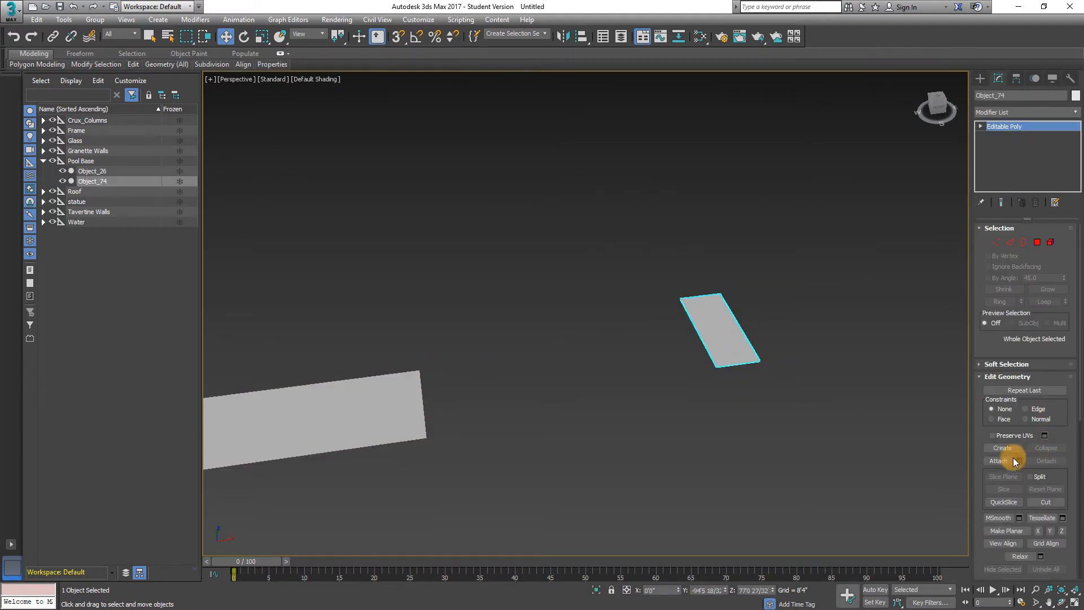
pyautogui.click(358, 404)
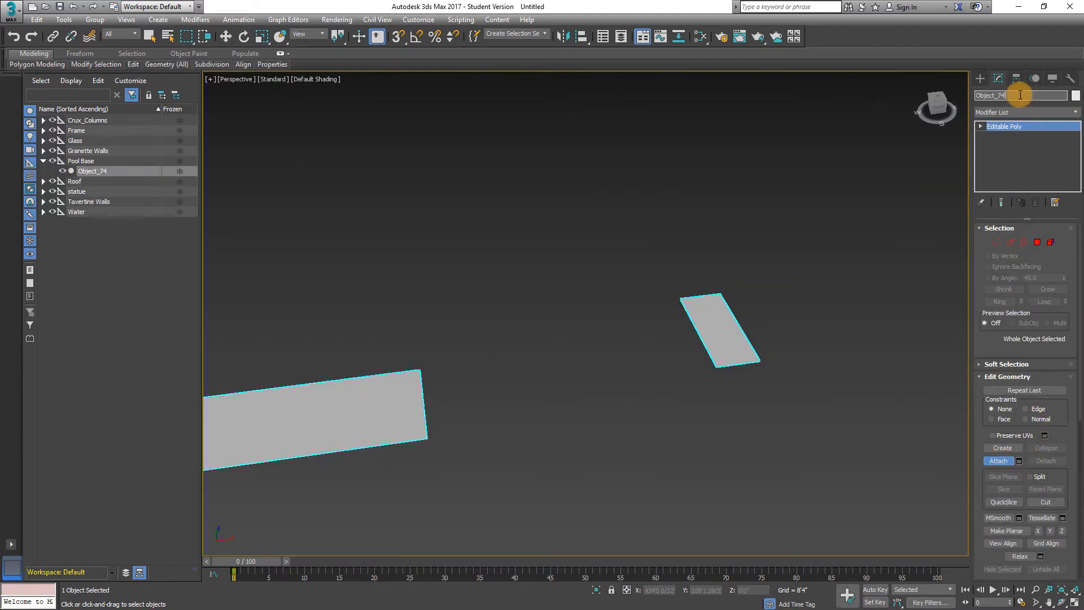
pyautogui.write('Rocks')
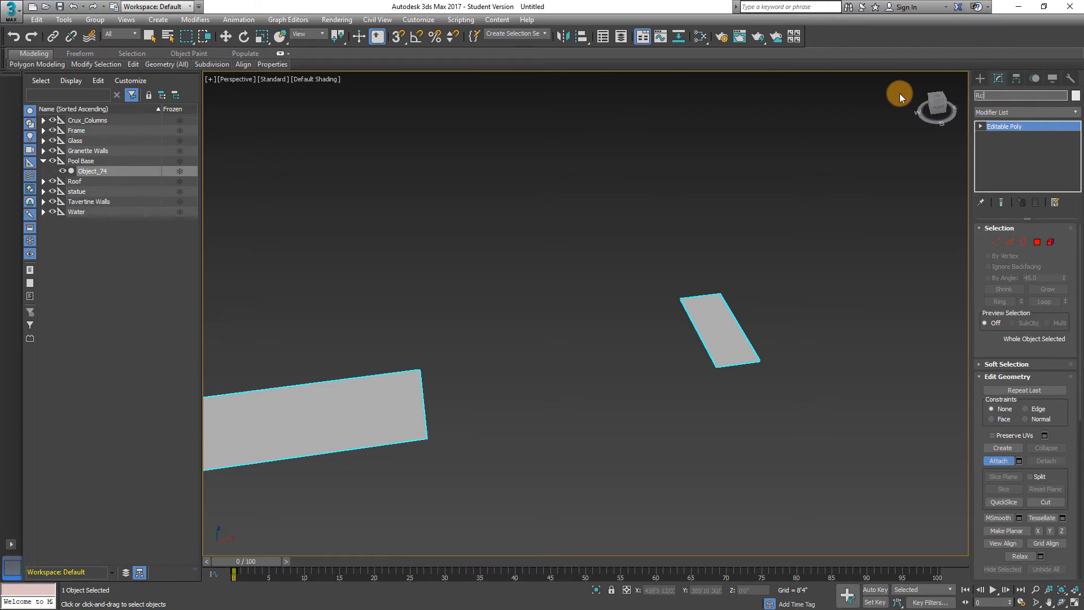
pyautogui.click(812, 168)
pyautogui.click(999, 462)
# - Hide the Rocks object
pyautogui.click(832, 389)
pyautogui.rightClick(735, 348)
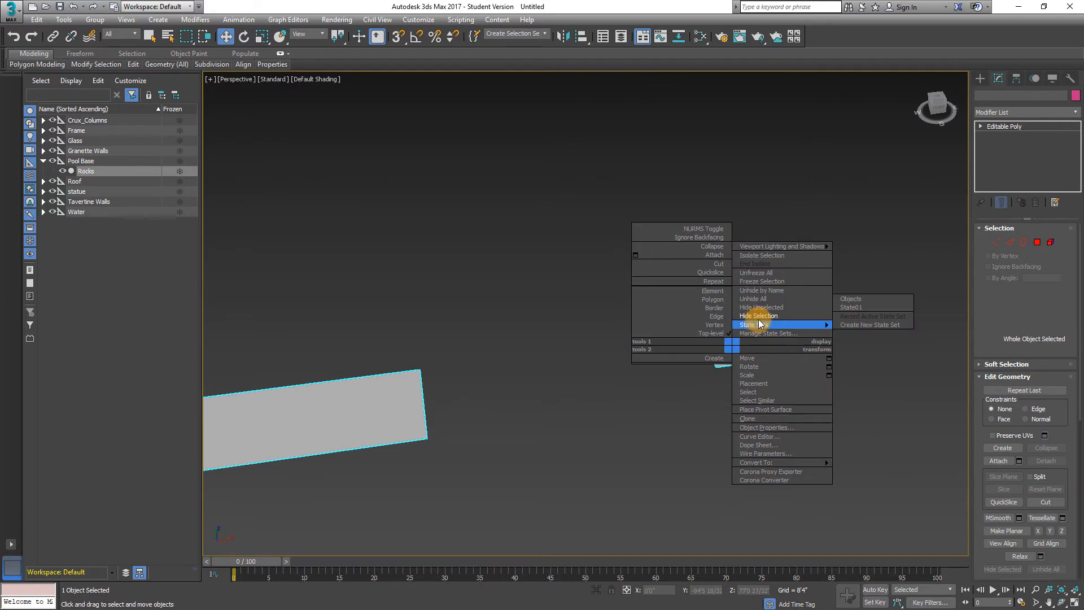
pyautogui.click(748, 308)
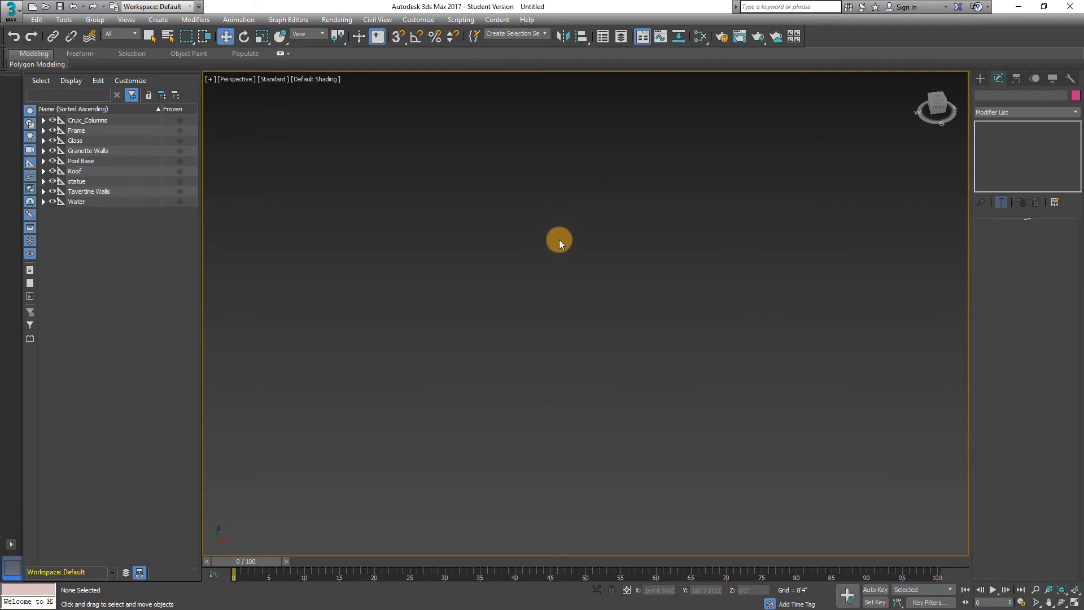
# - Unhide all objects and fit the whole pavilion in the perspective view
pyautogui.rightClick(564, 212)
pyautogui.rightClick(656, 256)
pyautogui.click(693, 207)
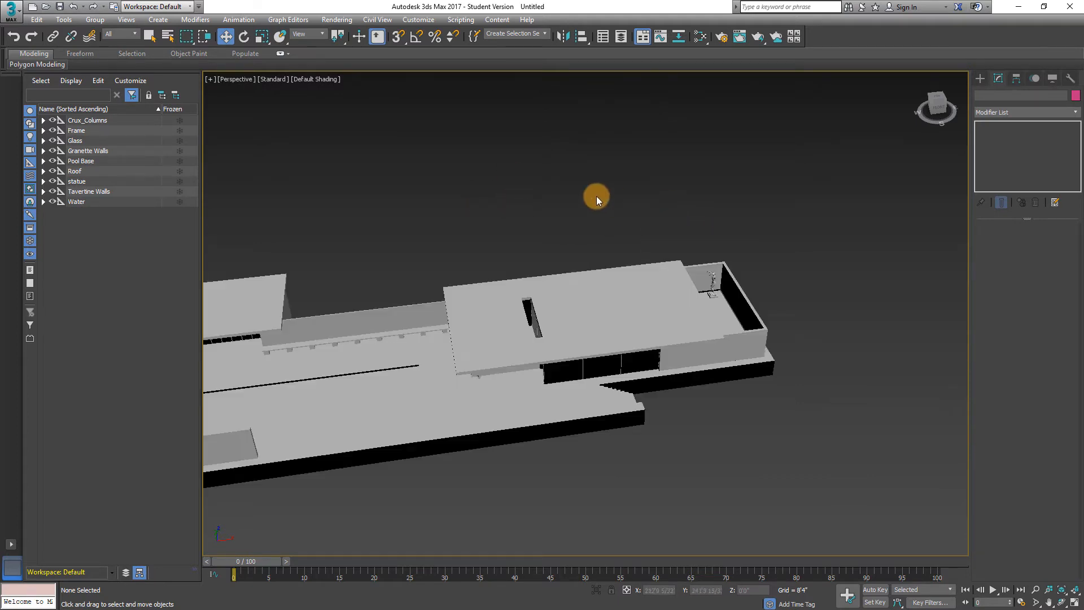
pyautogui.press('z')
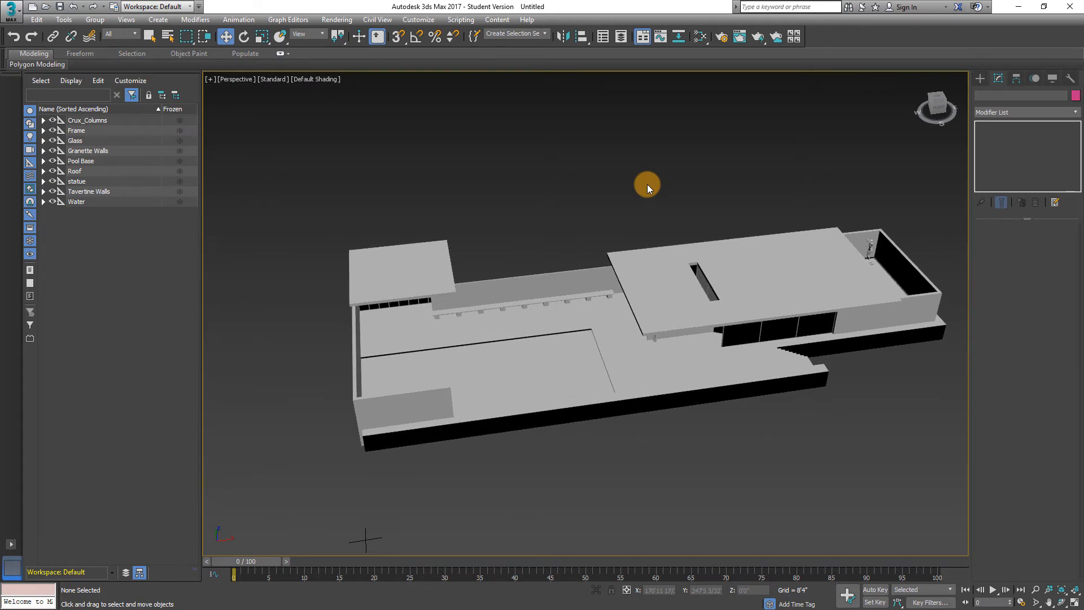
# - Select the Roof object and add an Unwrap UVW modifier to it
pyautogui.click(415, 237)
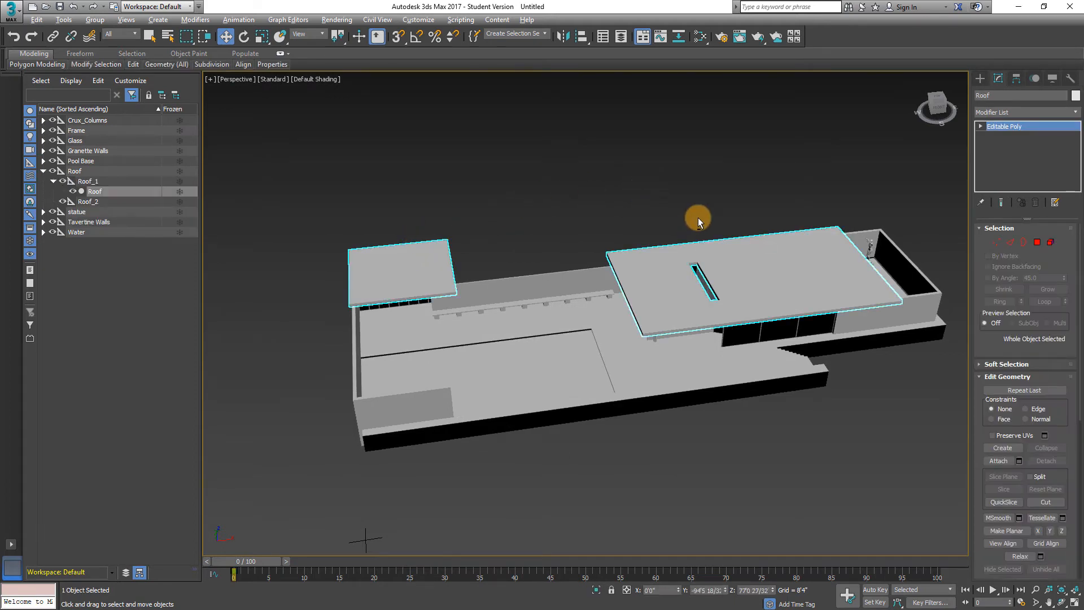
pyautogui.keyDown('alt'); pyautogui.moveTo(698, 217); pyautogui.dragTo(639, 208, button='middle'); pyautogui.keyUp('alt')
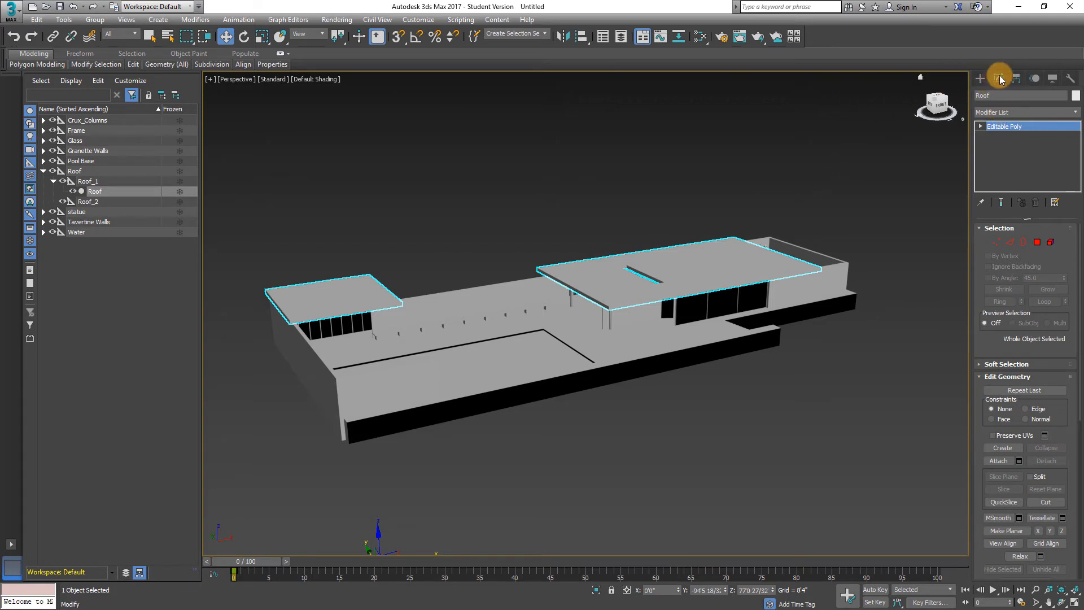
pyautogui.click(996, 112)
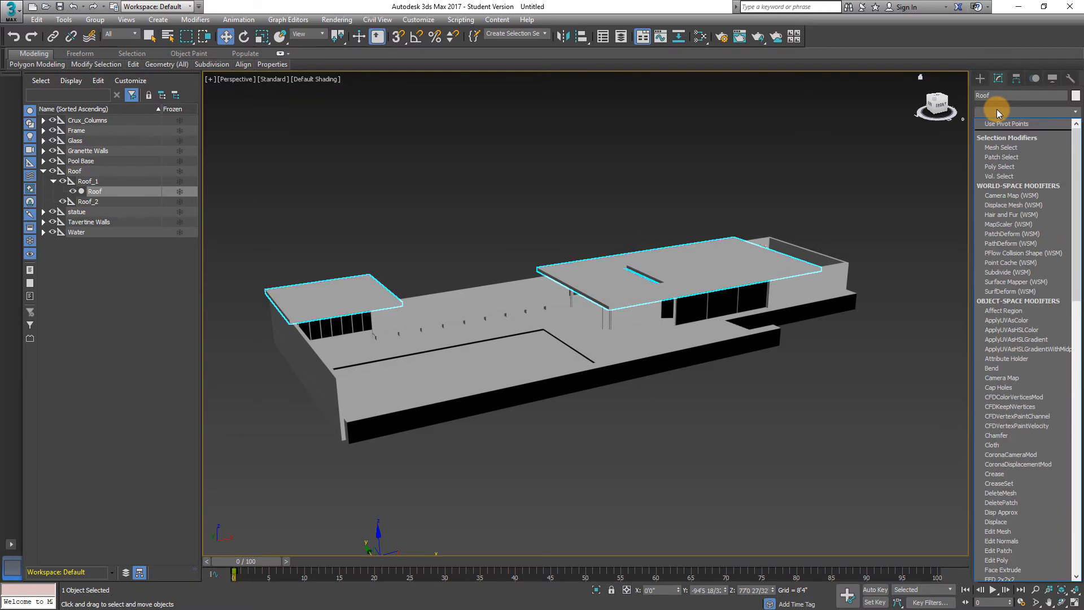
pyautogui.press('u')
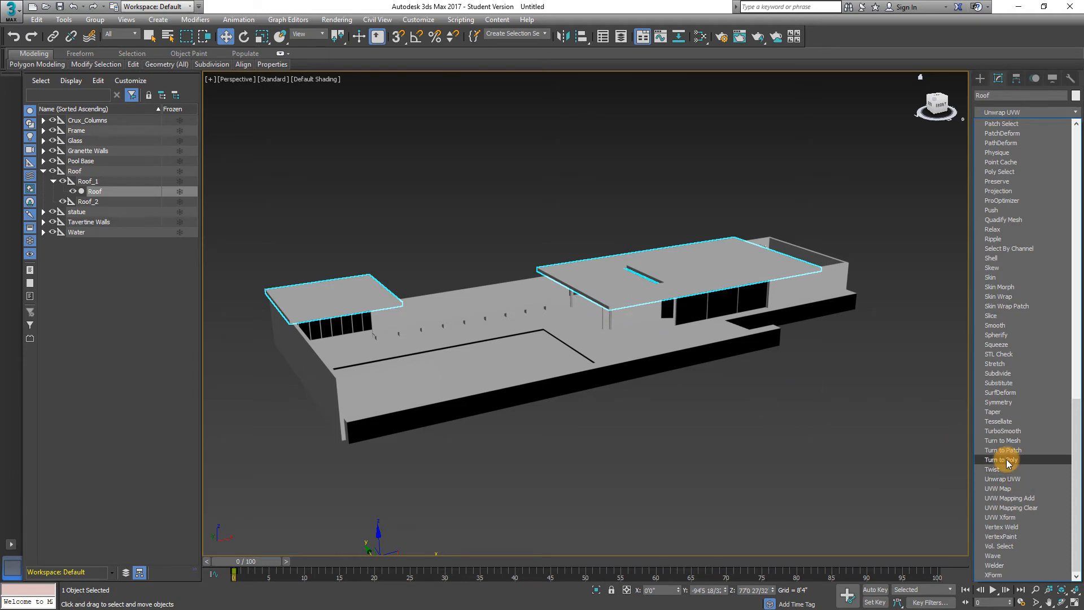
pyautogui.click(1023, 479)
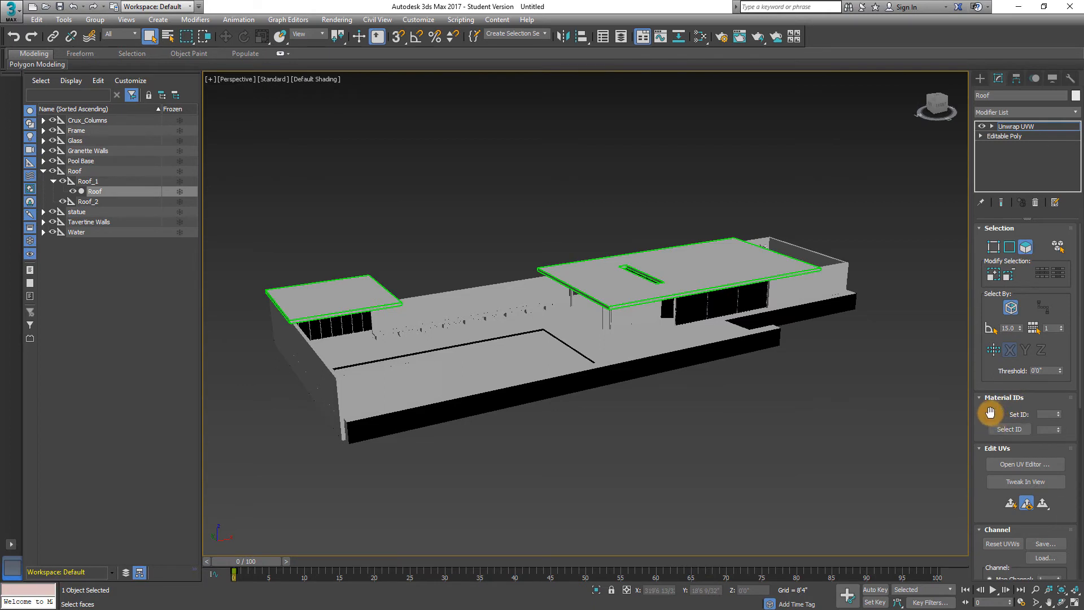
# - Open the Roof's UVs in a maximized UV editor and select the overlapped polygons
pyautogui.moveTo(982, 414); pyautogui.dragTo(992, 286)
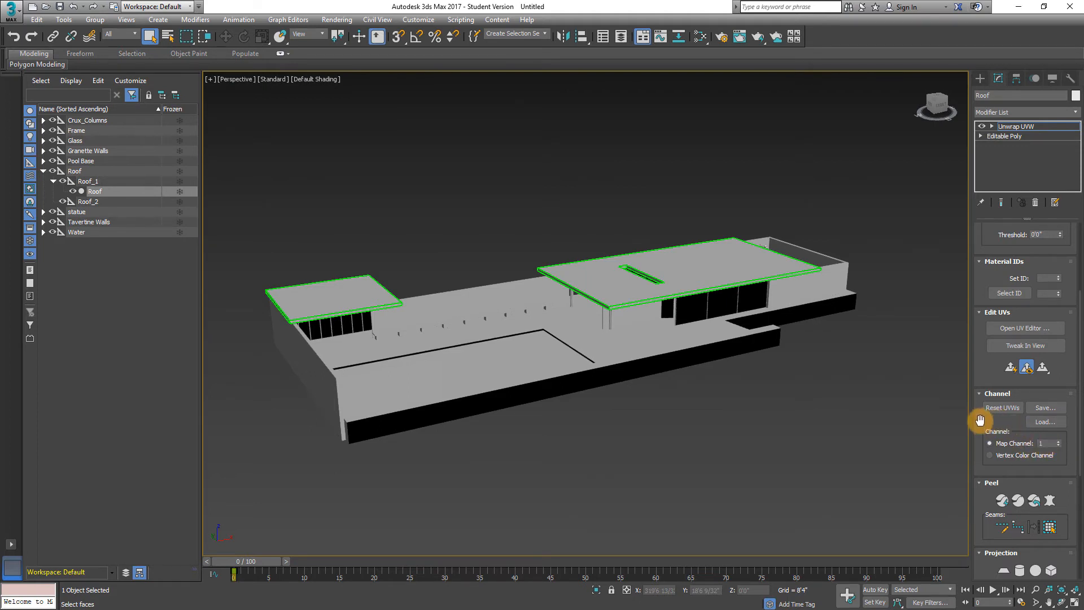
pyautogui.click(1037, 332)
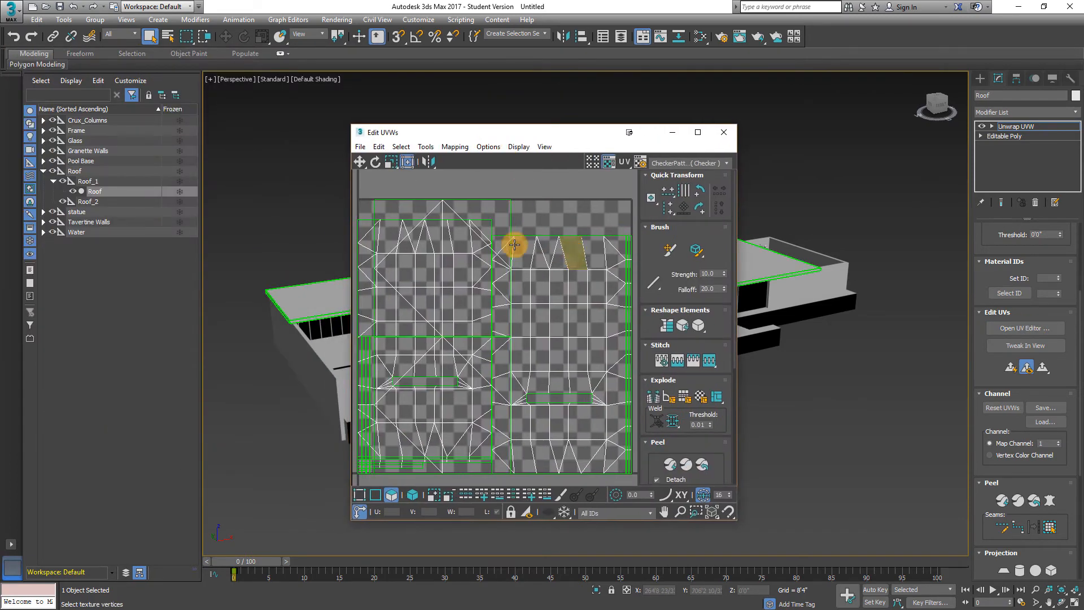
pyautogui.click(697, 132)
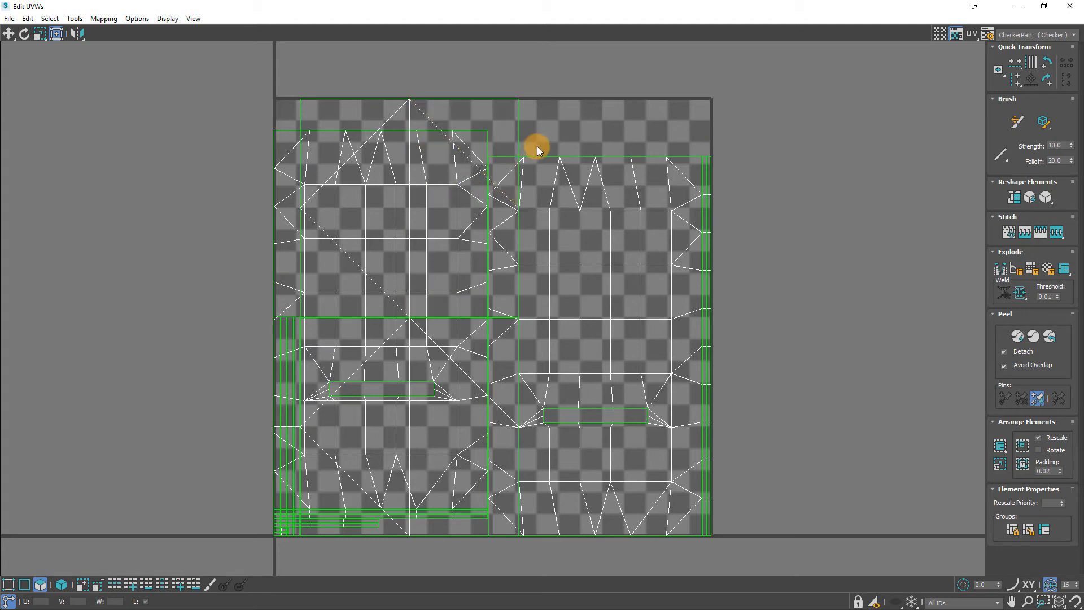
pyautogui.click(51, 18)
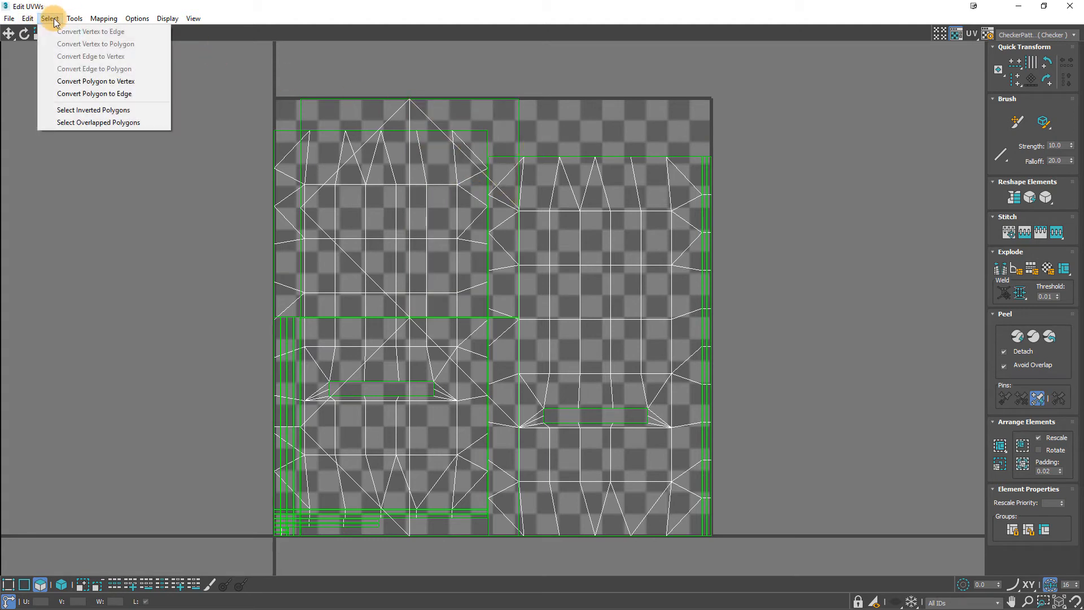
pyautogui.click(135, 123)
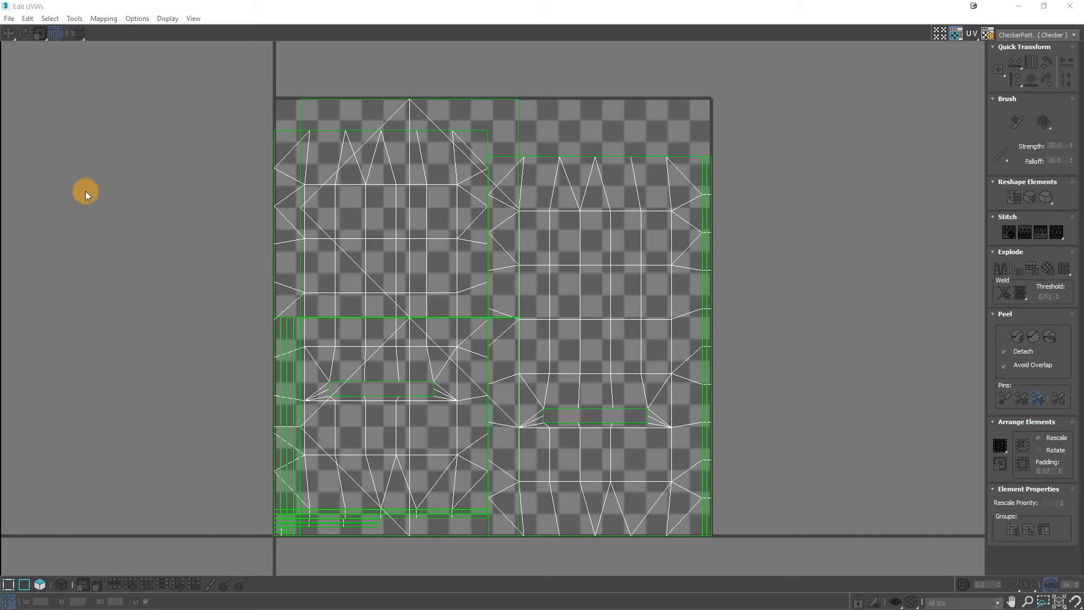
# - Return to polygon selection in the UV editor and recheck the Roof's layout for overlapped polygons
pyautogui.click(50, 19)
pyautogui.click(238, 243)
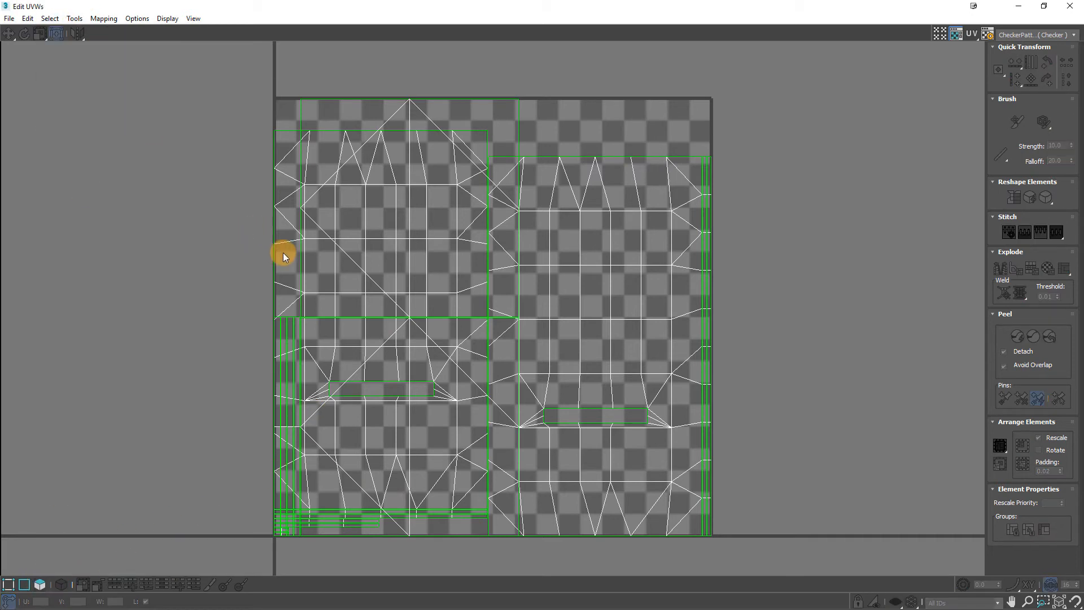
pyautogui.click(39, 584)
pyautogui.click(50, 18)
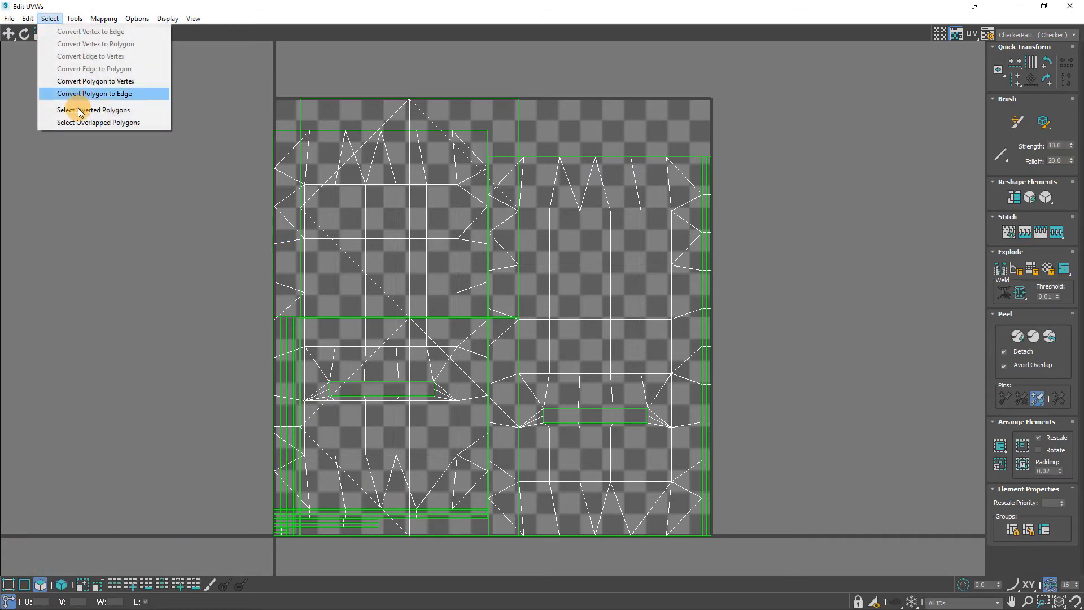
pyautogui.click(75, 120)
pyautogui.click(50, 19)
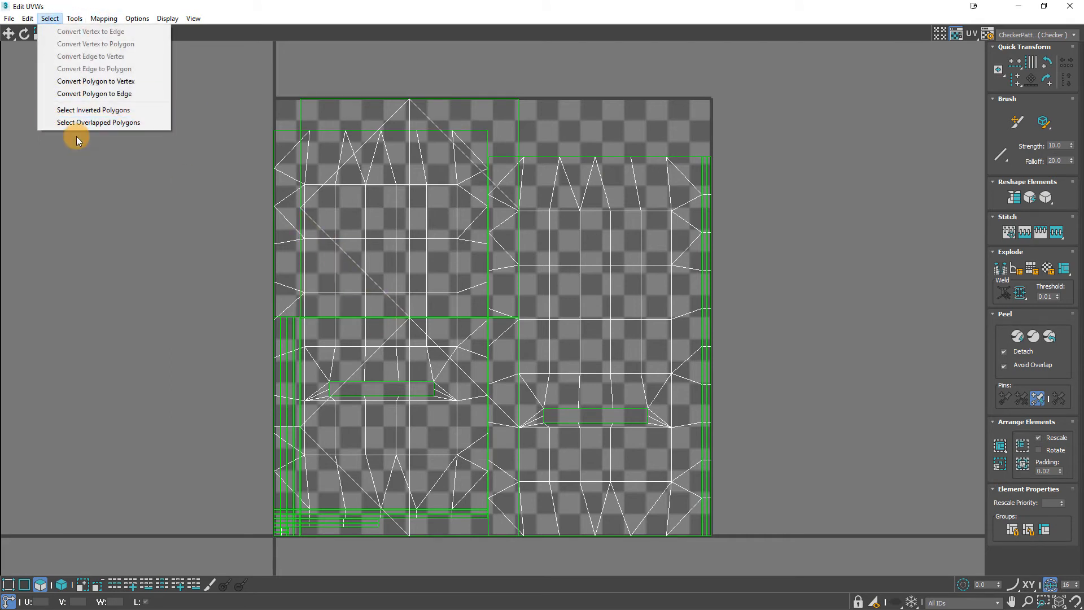
pyautogui.click(82, 121)
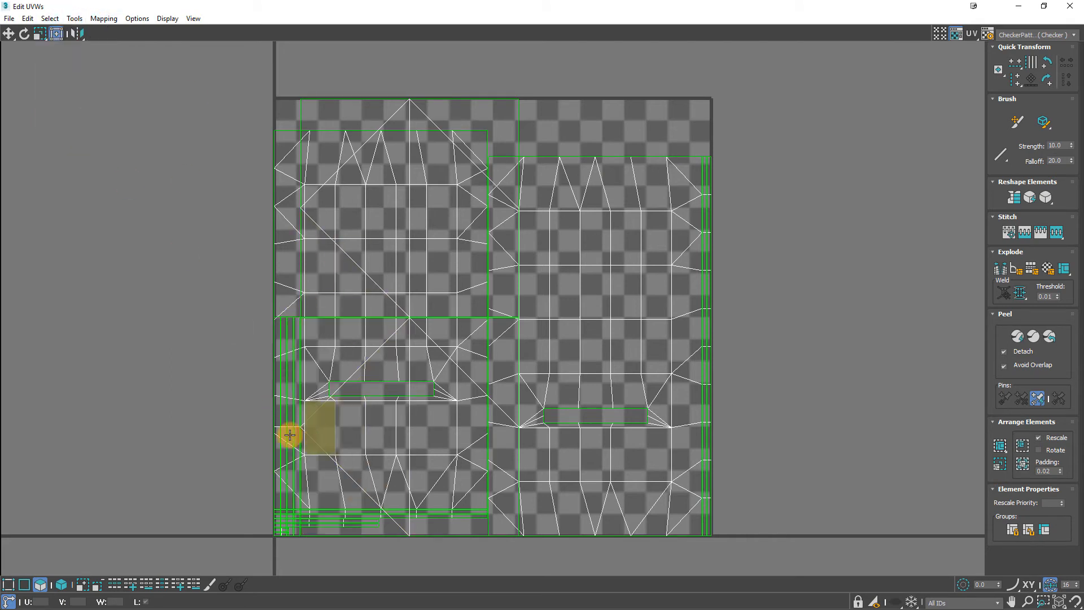
# - Apply Flatten Mapping to the Roof's UVs with a polygon angle threshold of 45 and a spacing of 0.001
pyautogui.click(50, 18)
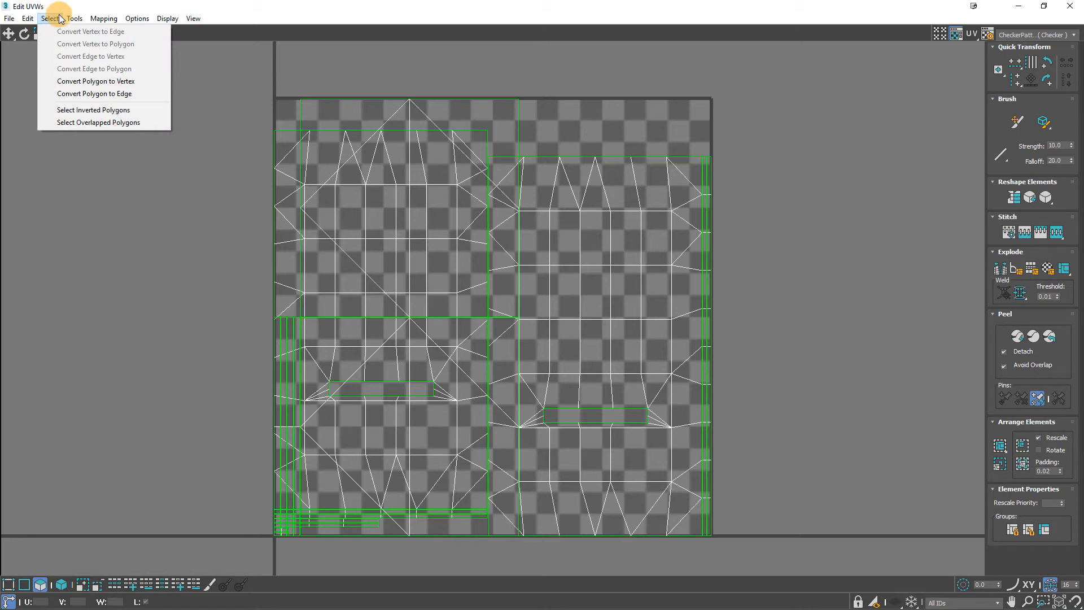
pyautogui.moveTo(107, 20)
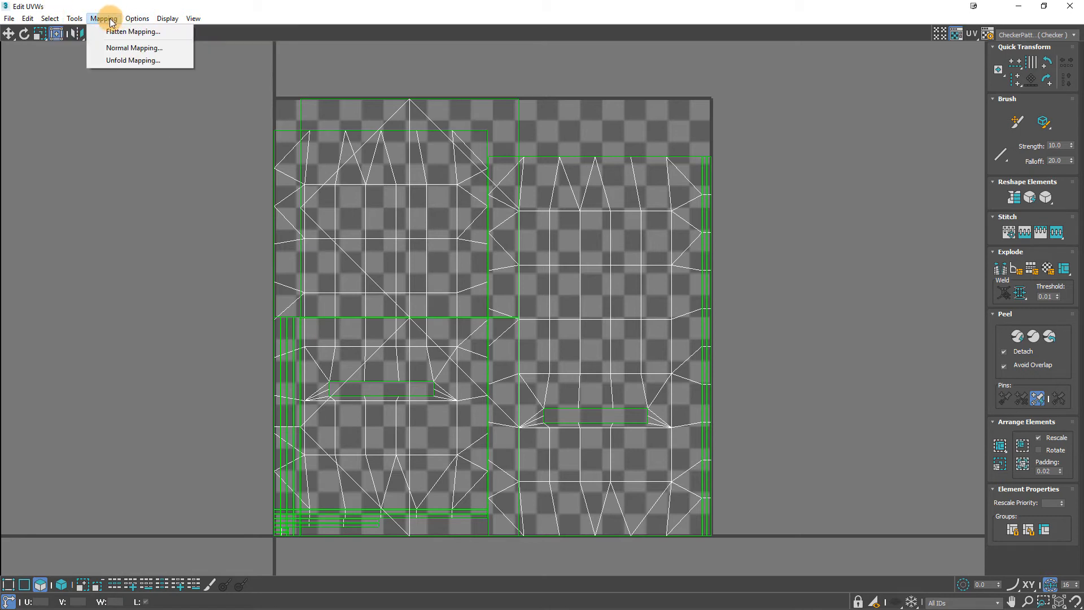
pyautogui.click(144, 31)
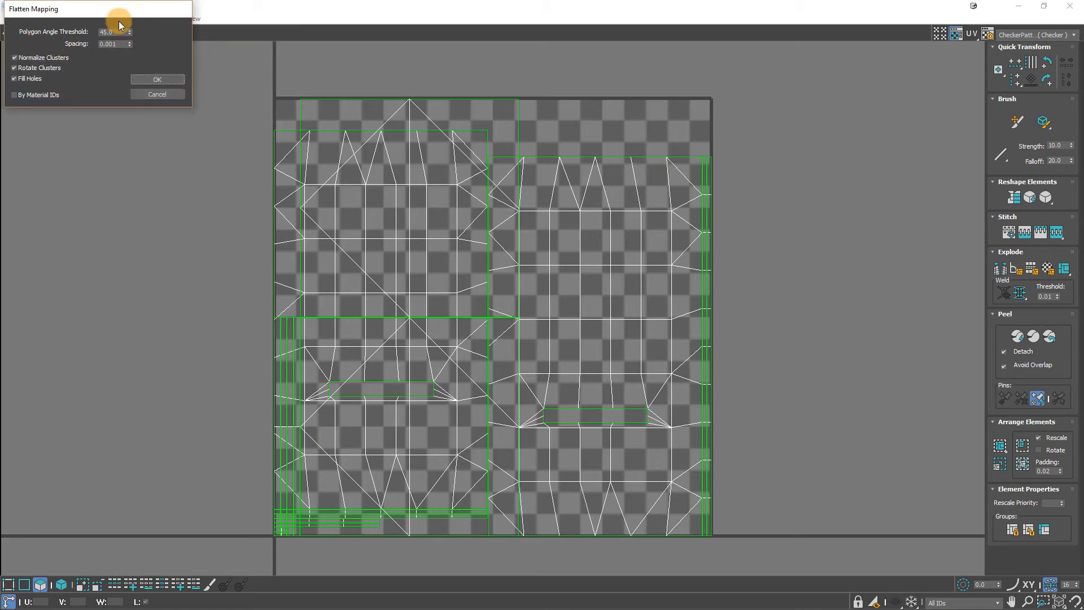
pyautogui.click(158, 79)
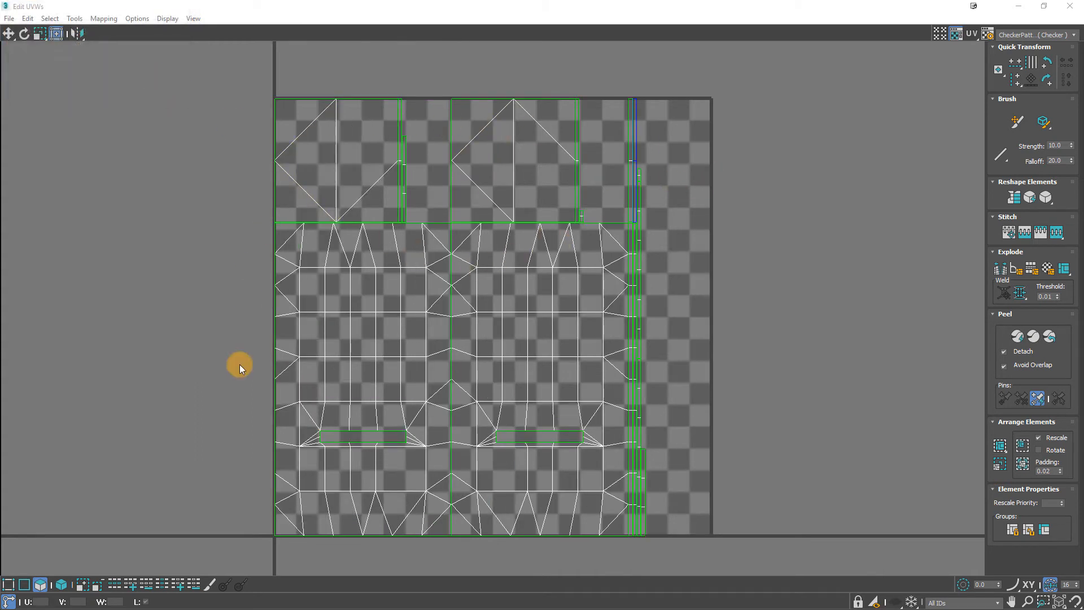
# - Check the flattened Roof UVs for overlapped polygons and close the UV editor
pyautogui.click(49, 18)
pyautogui.click(66, 125)
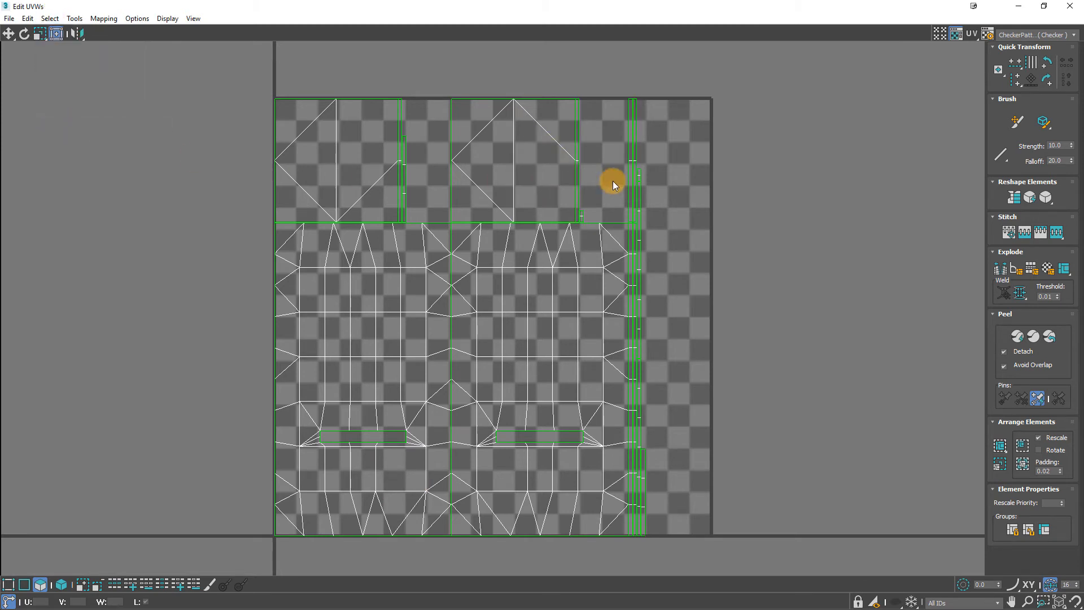
pyautogui.click(338, 374)
pyautogui.click(49, 18)
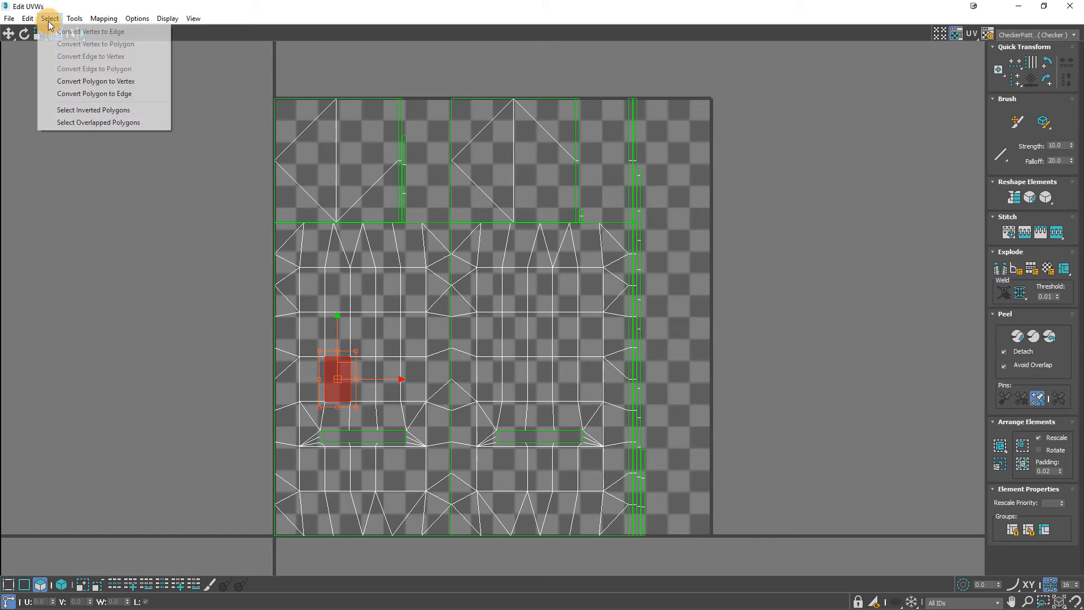
pyautogui.click(76, 125)
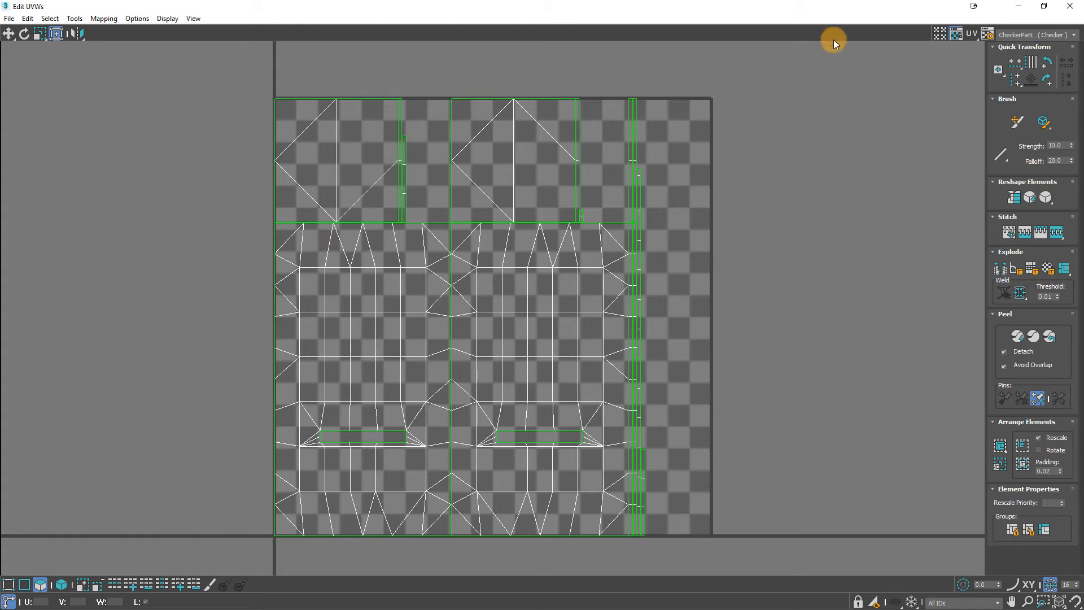
pyautogui.click(1068, 11)
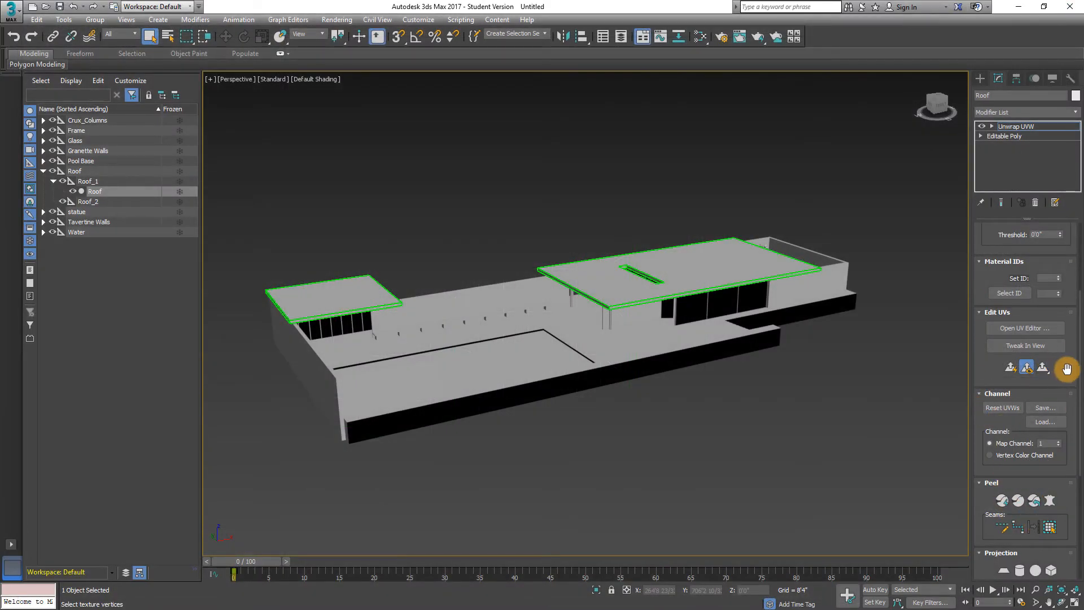
pyautogui.moveTo(1066, 368); pyautogui.dragTo(1004, 263)
pyautogui.scroll(1, 977, 297)
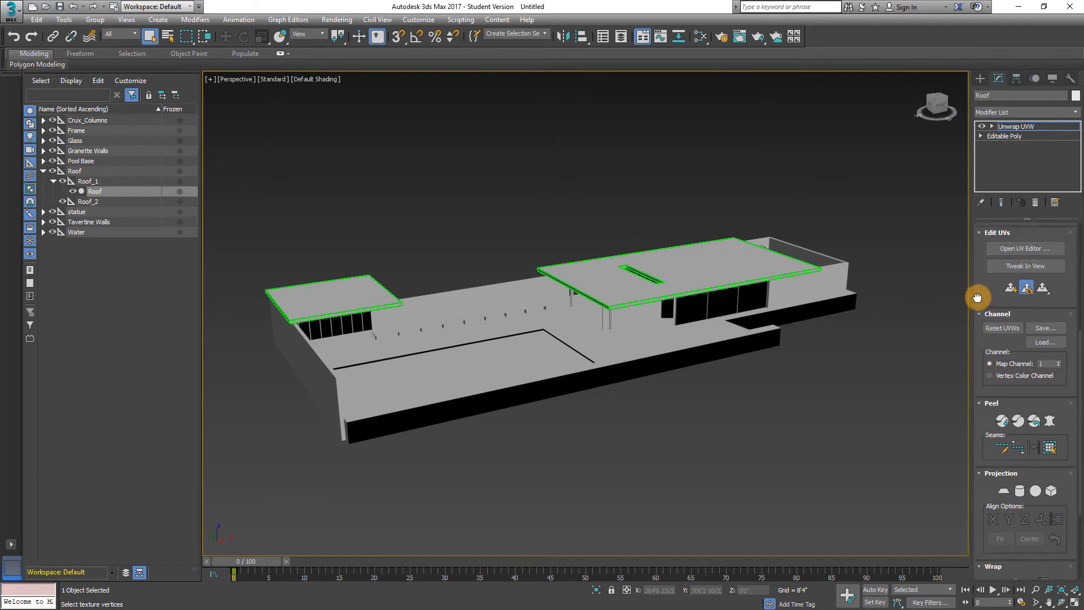
pyautogui.moveTo(977, 297); pyautogui.dragTo(980, 389)
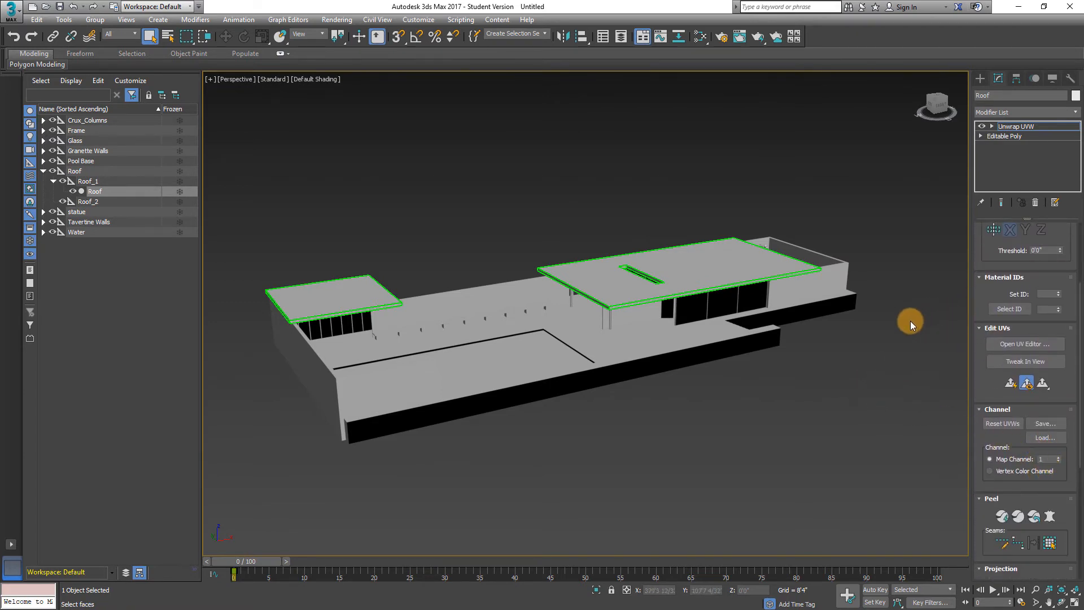
pyautogui.click(749, 259)
pyautogui.moveTo(979, 294); pyautogui.dragTo(953, 540)
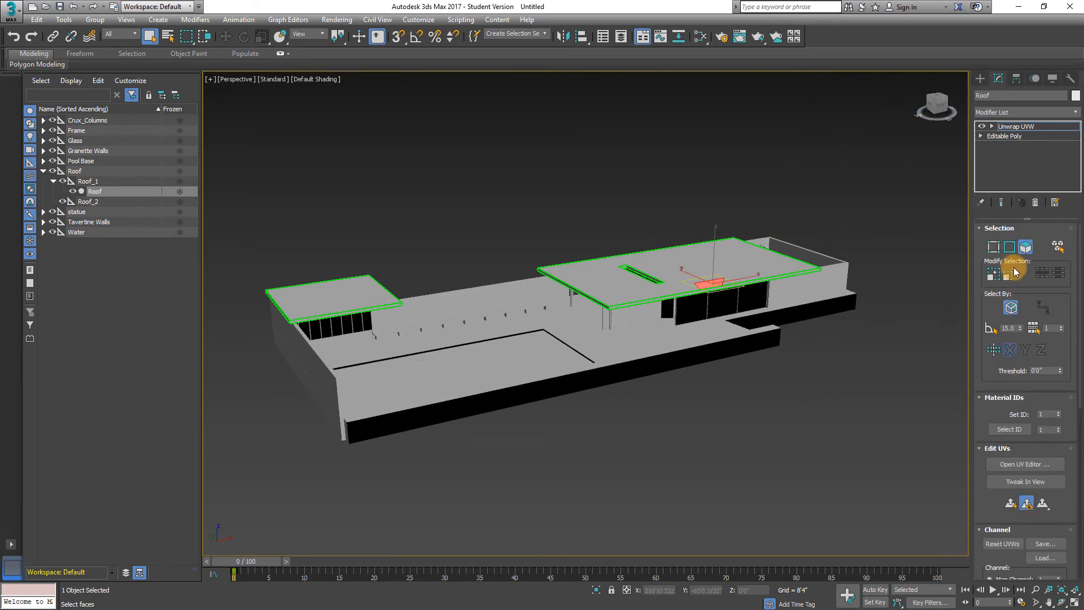
pyautogui.click(994, 248)
pyautogui.click(994, 249)
pyautogui.click(890, 235)
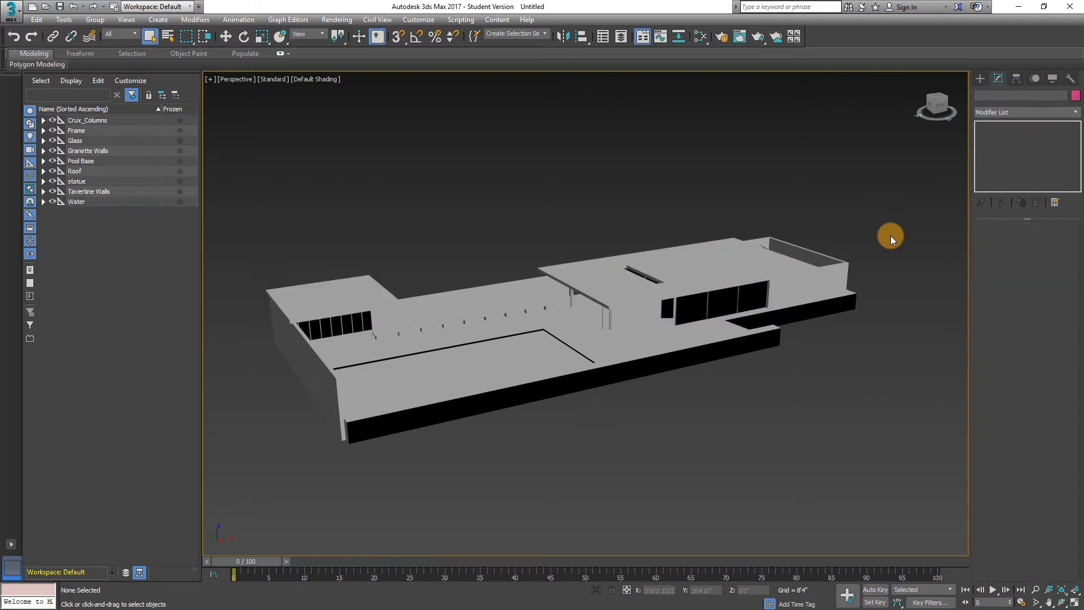
pyautogui.click(720, 266)
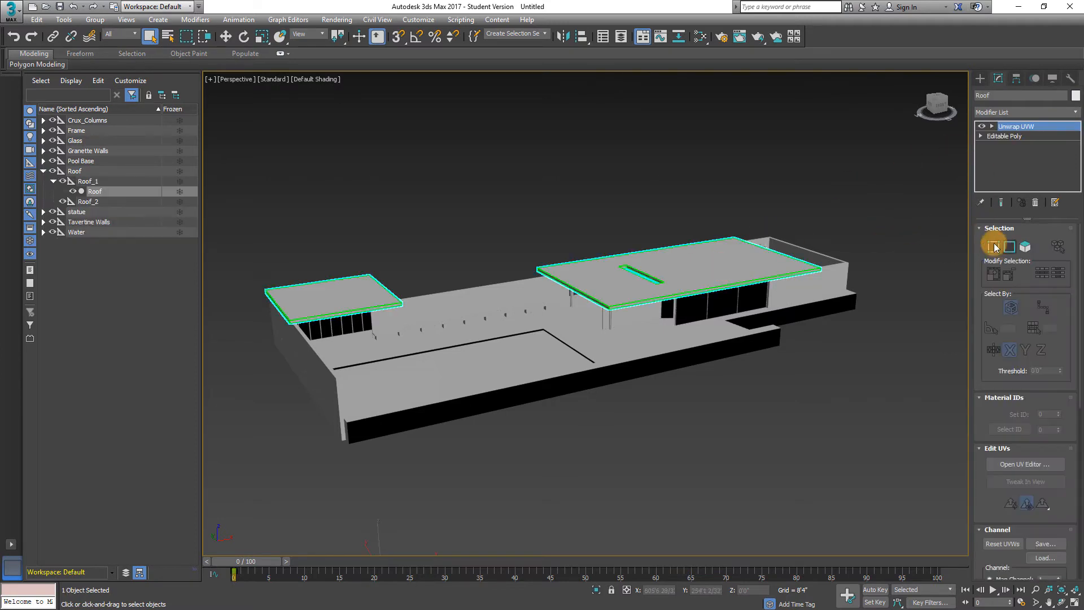
pyautogui.click(1010, 247)
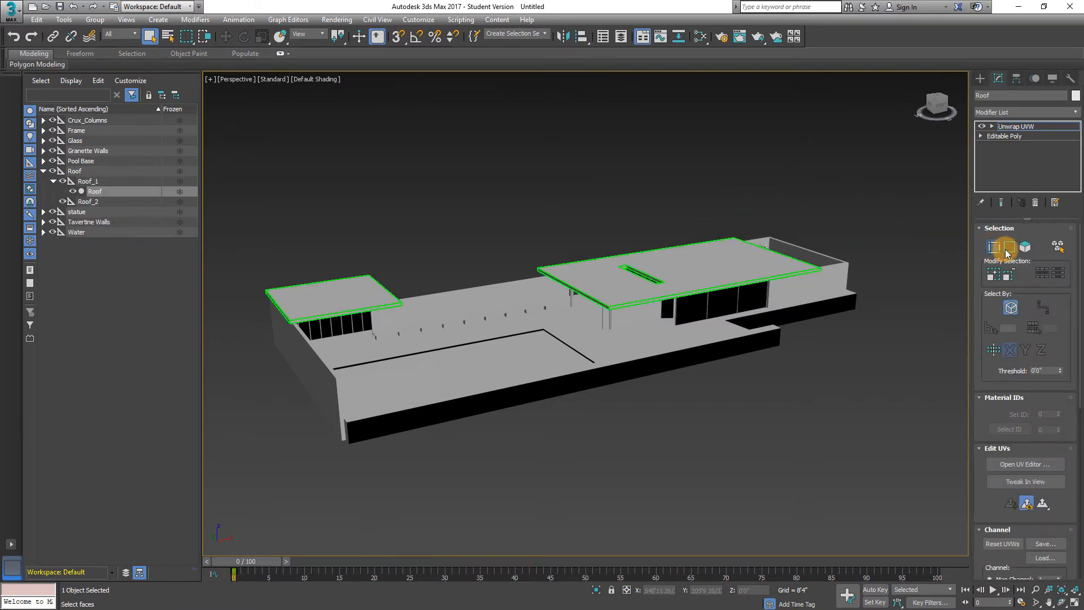
pyautogui.click(1025, 247)
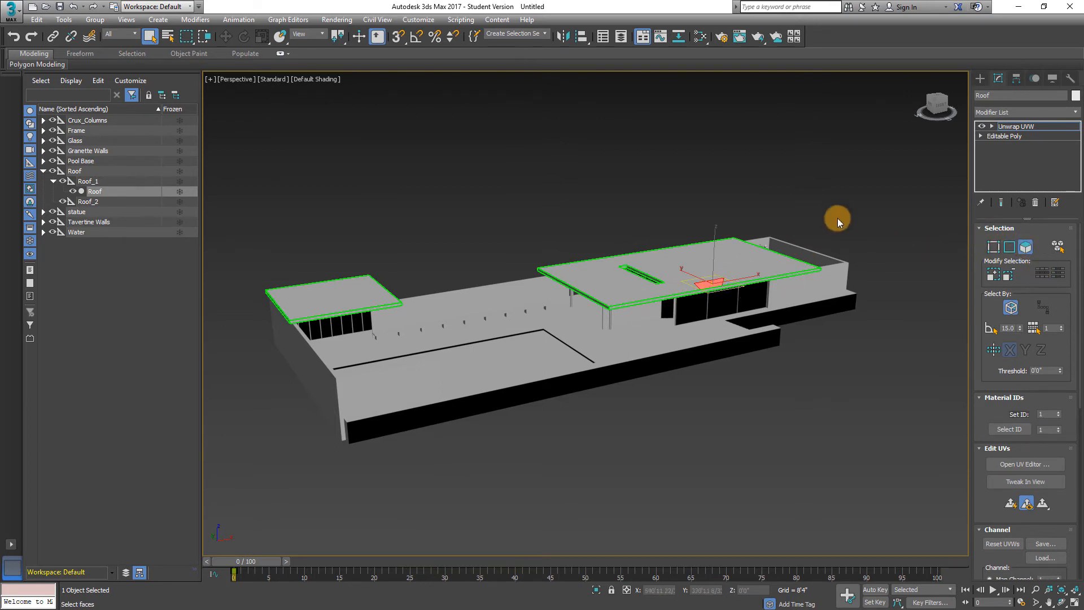
pyautogui.click(1025, 247)
pyautogui.click(895, 235)
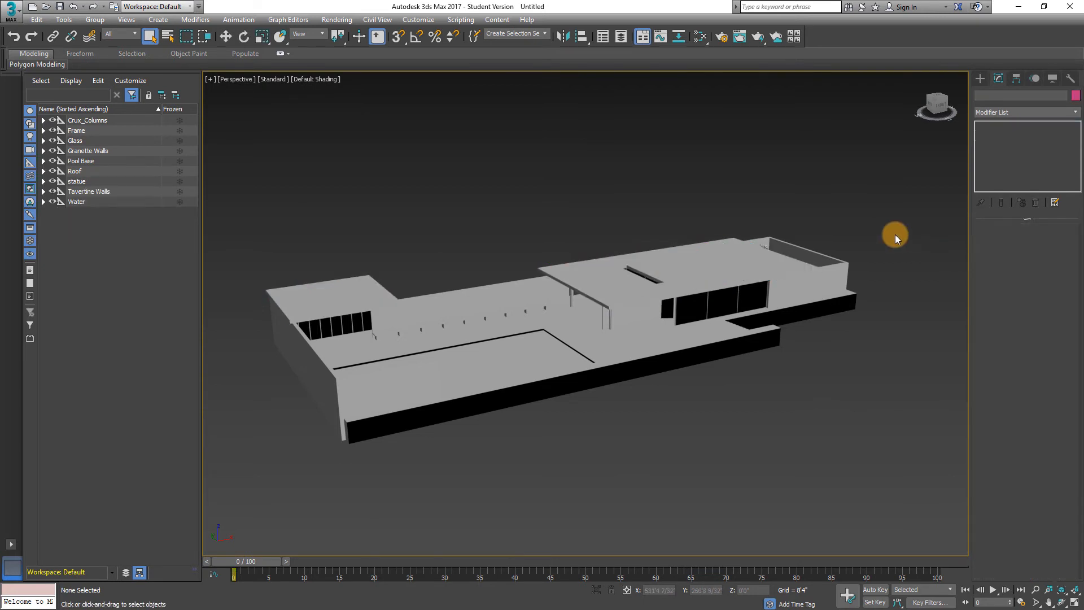
# - Select the Roof object and add a second Unwrap UVW modifier on top of the first
pyautogui.click(705, 258)
pyautogui.click(995, 113)
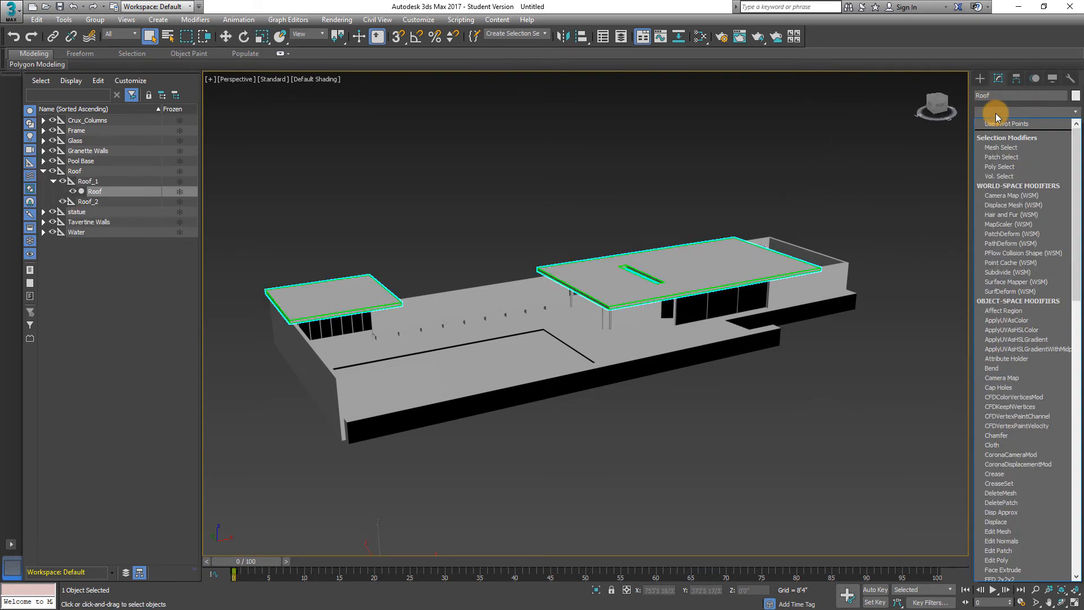
pyautogui.write('u')
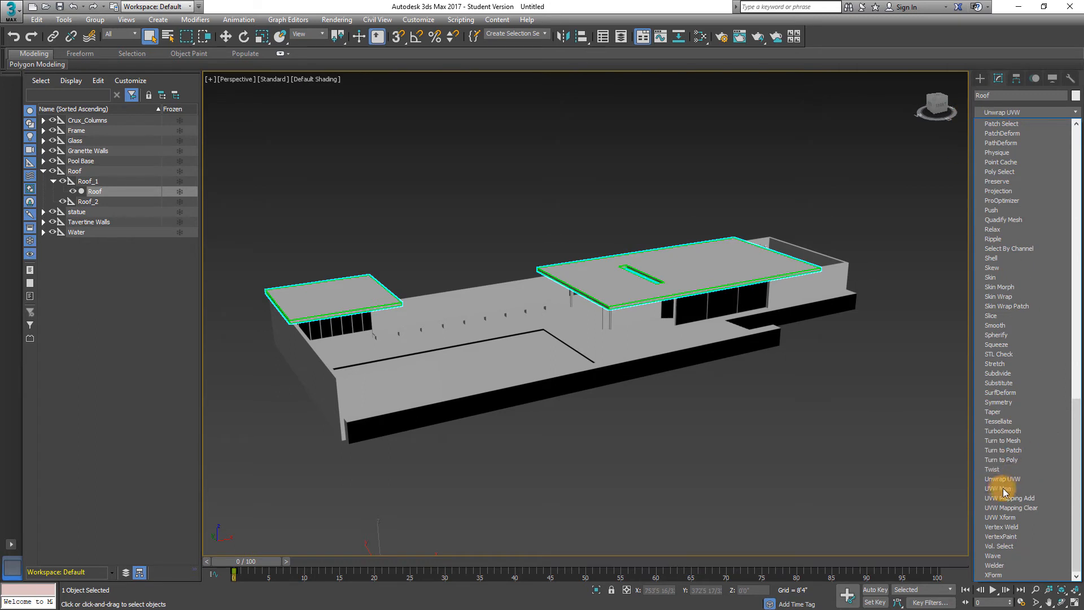
pyautogui.click(1002, 479)
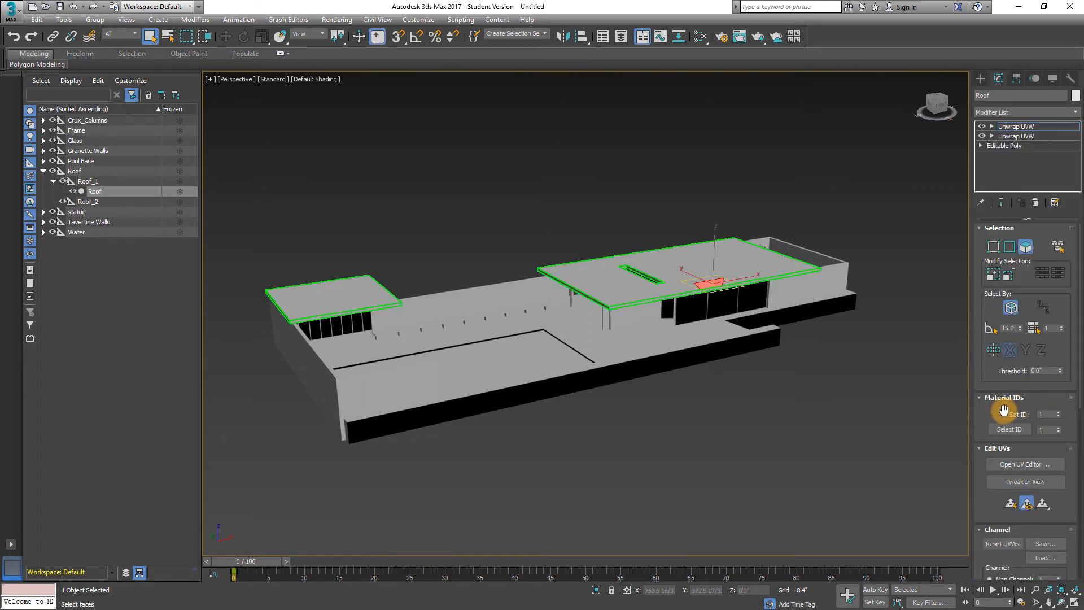
# - Set the upper Unwrap UVW modifier's map channel to 2 and move the current UVs to that channel
pyautogui.moveTo(998, 415); pyautogui.dragTo(1002, 321)
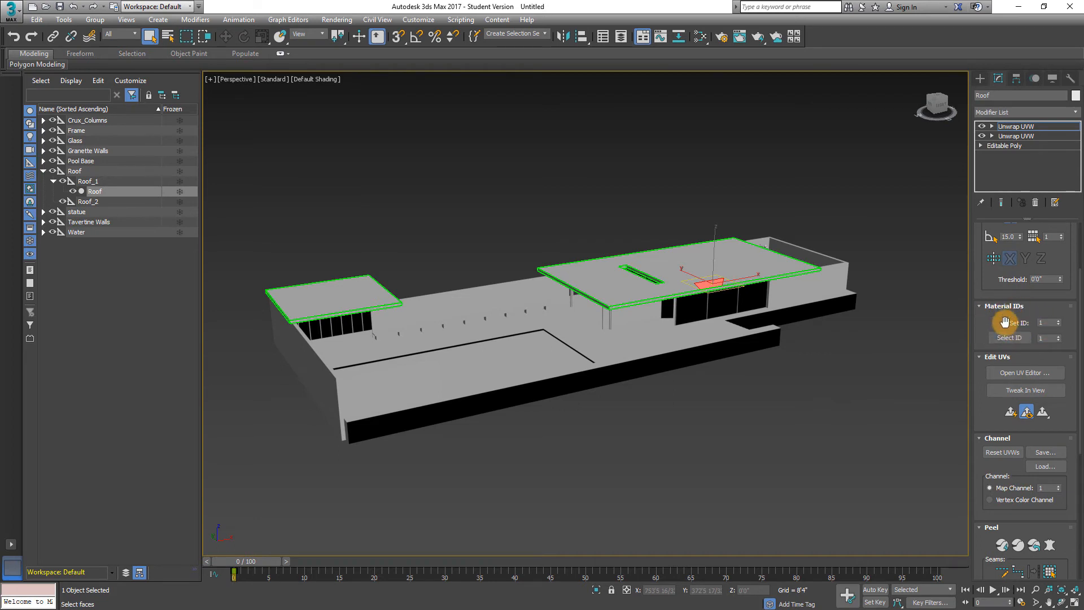
pyautogui.click(1058, 486)
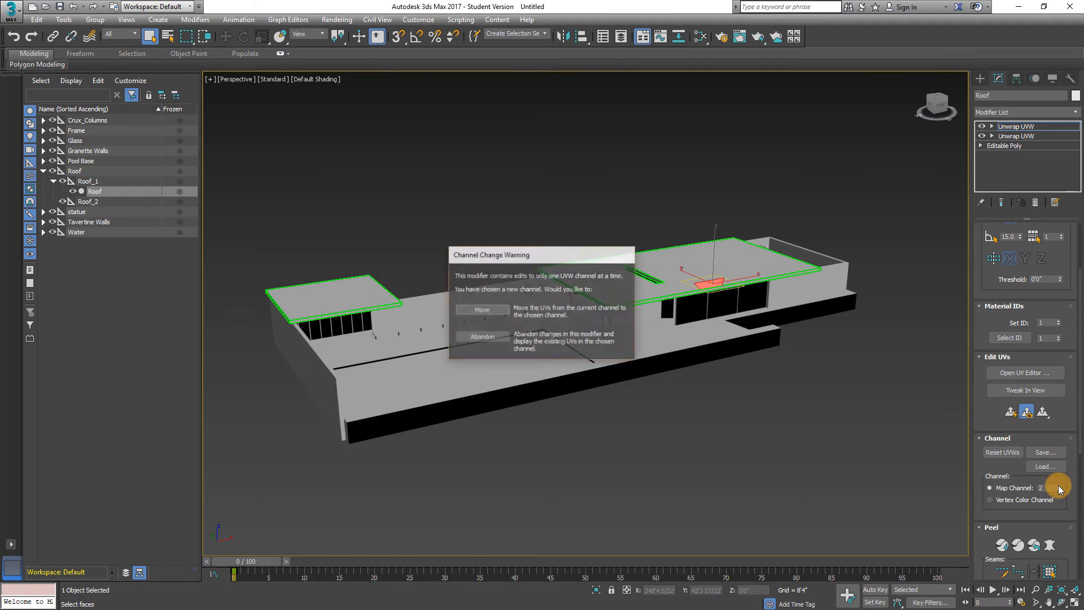
pyautogui.click(481, 310)
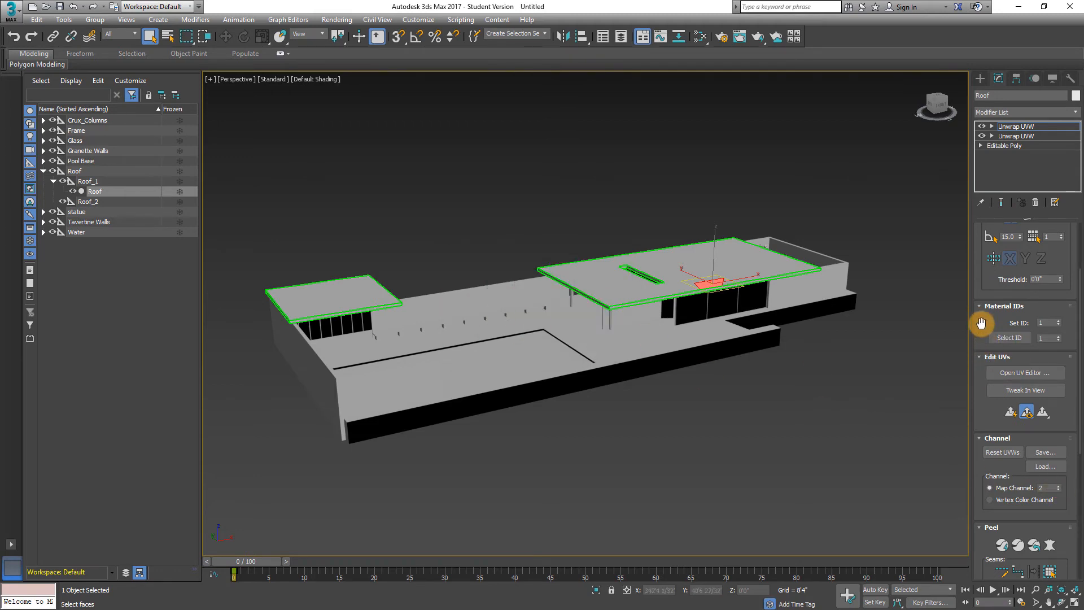
pyautogui.click(1021, 375)
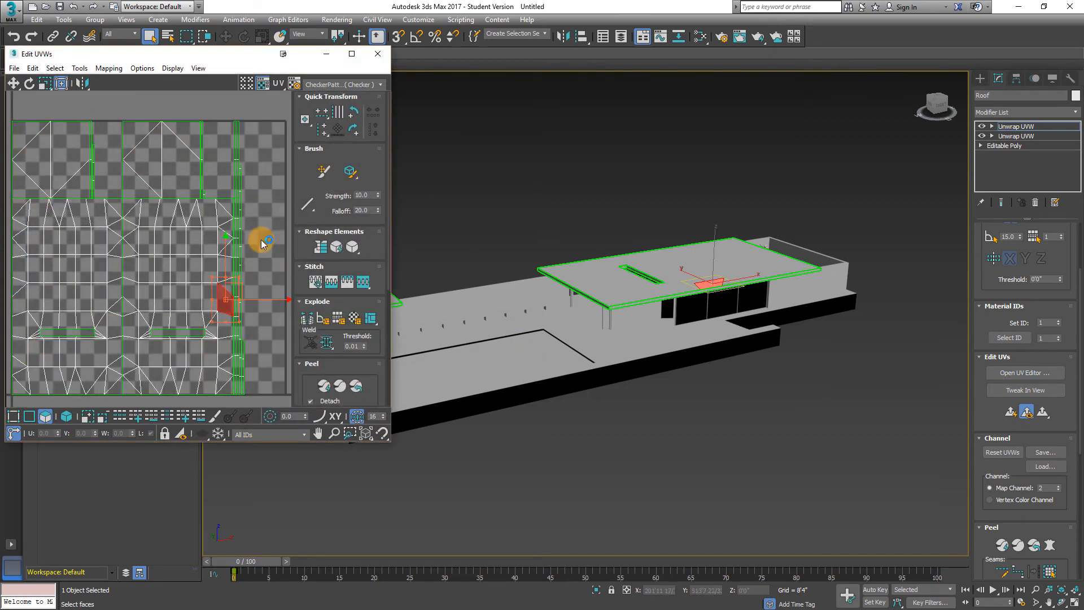
pyautogui.click(386, 56)
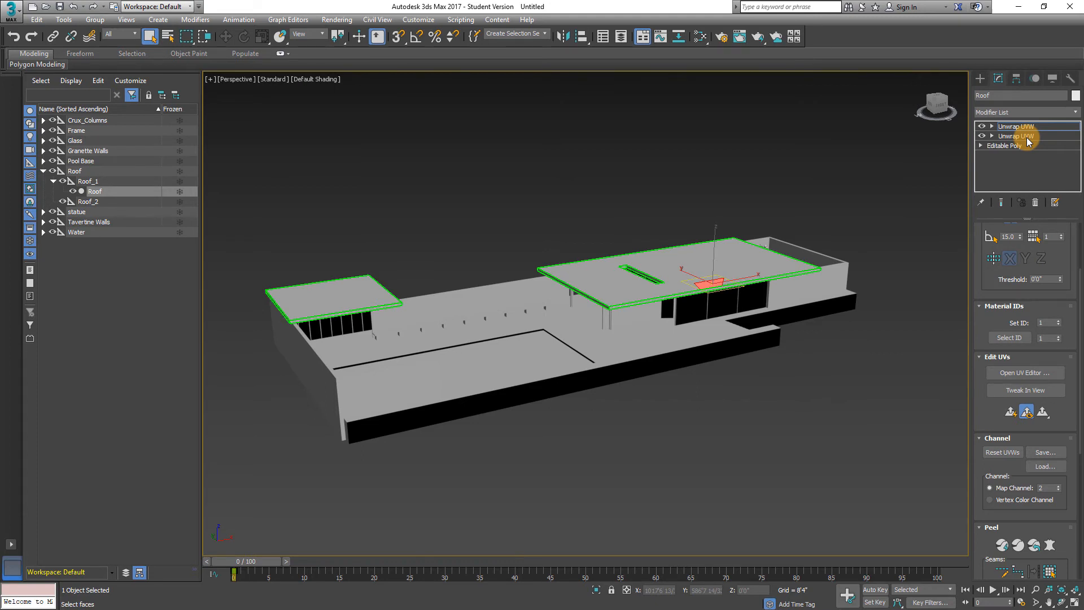
pyautogui.click(785, 188)
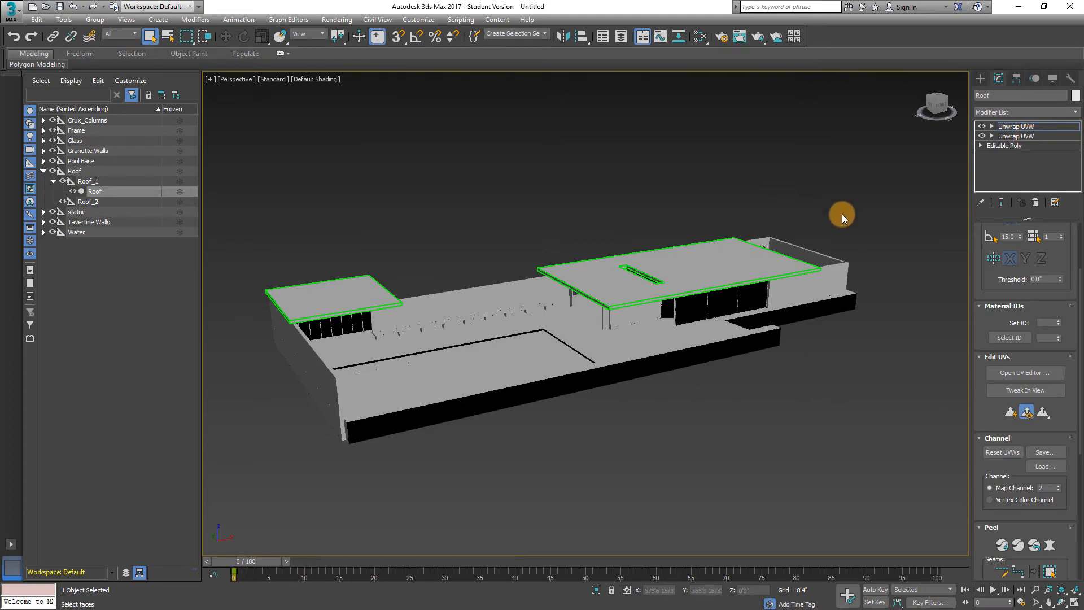
pyautogui.scroll(3, 980, 268)
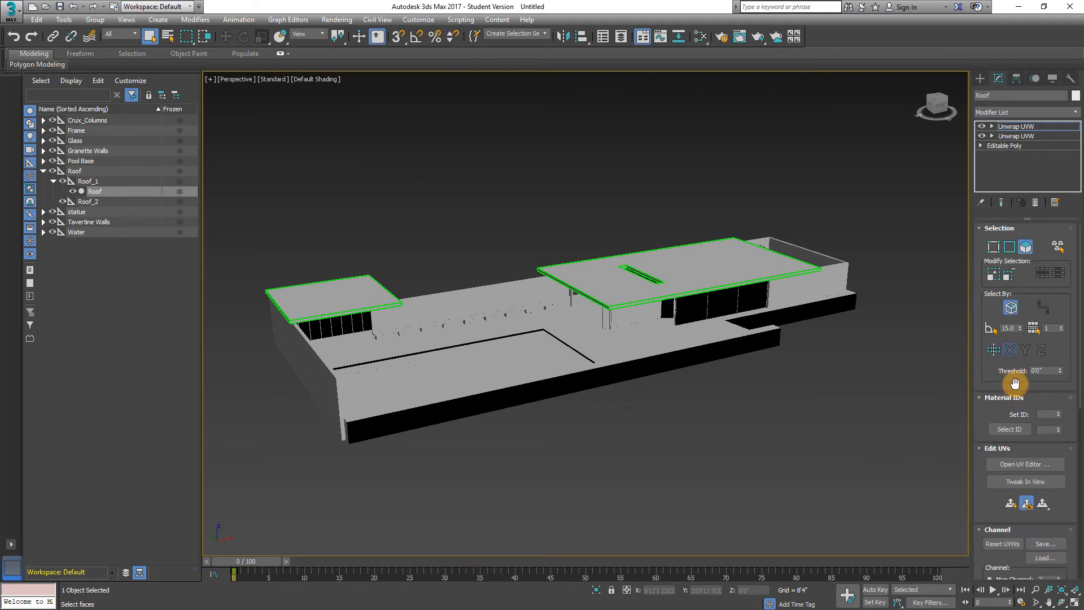
# - Exit face selection on the Roof's upper Unwrap UVW modifier and deselect the Roof
pyautogui.click(1027, 251)
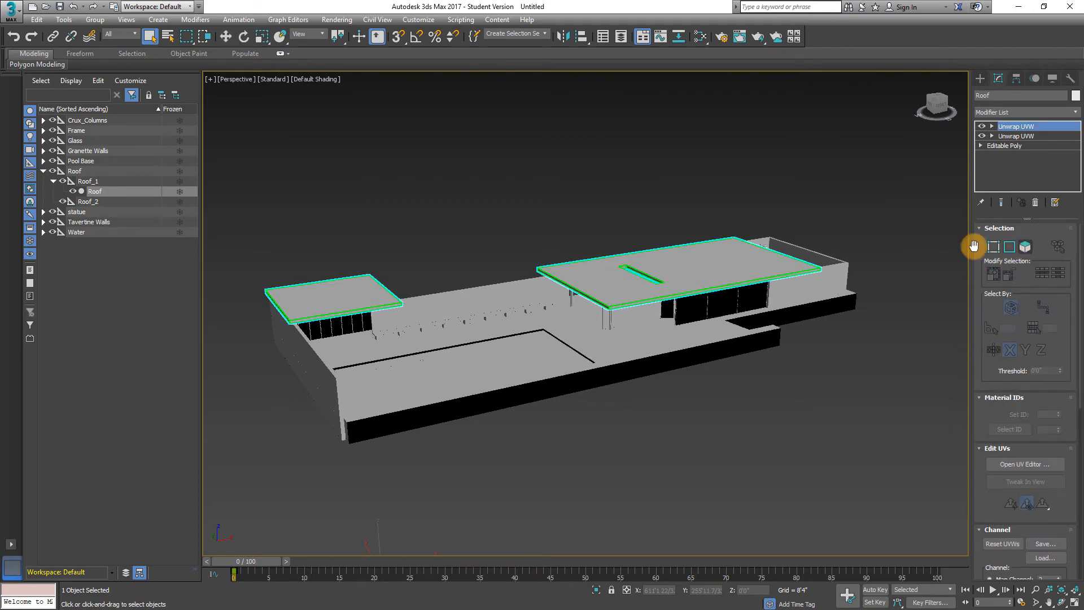
pyautogui.click(903, 237)
pyautogui.click(647, 273)
pyautogui.click(675, 213)
pyautogui.click(675, 265)
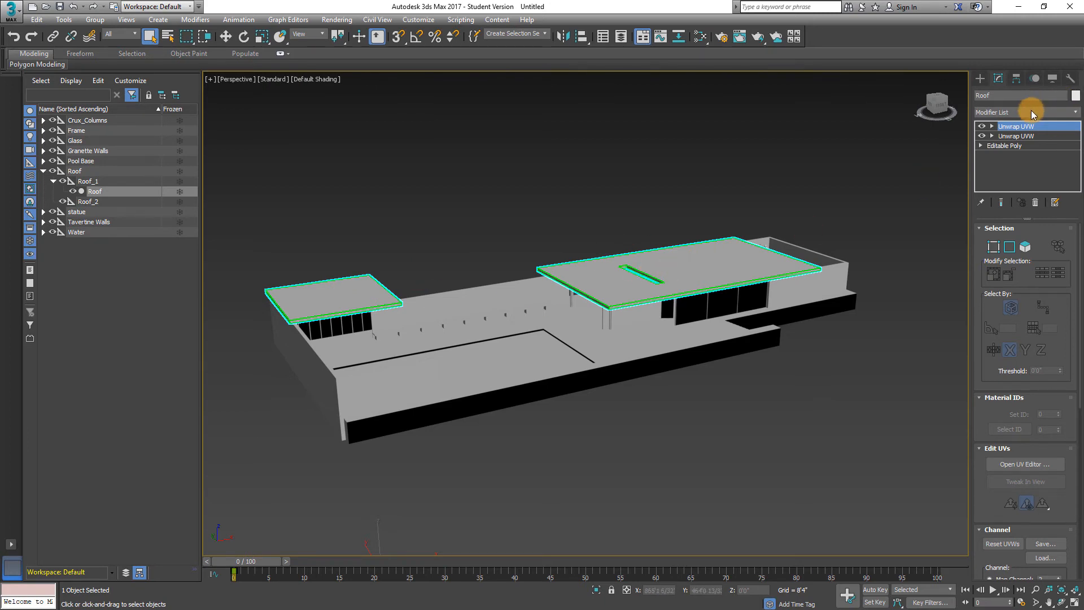
pyautogui.click(781, 165)
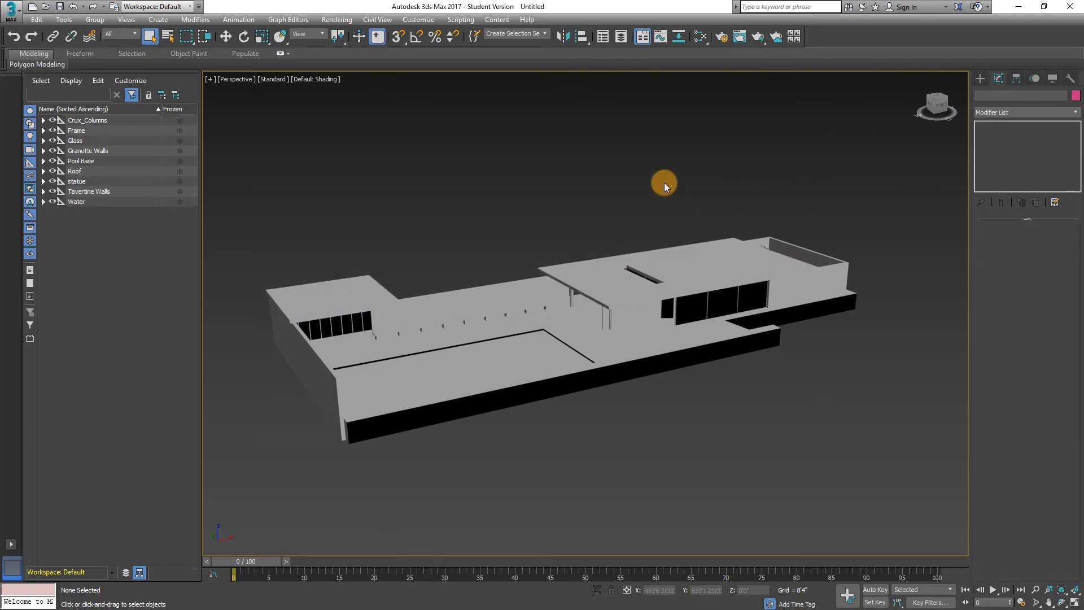
pyautogui.click(665, 252)
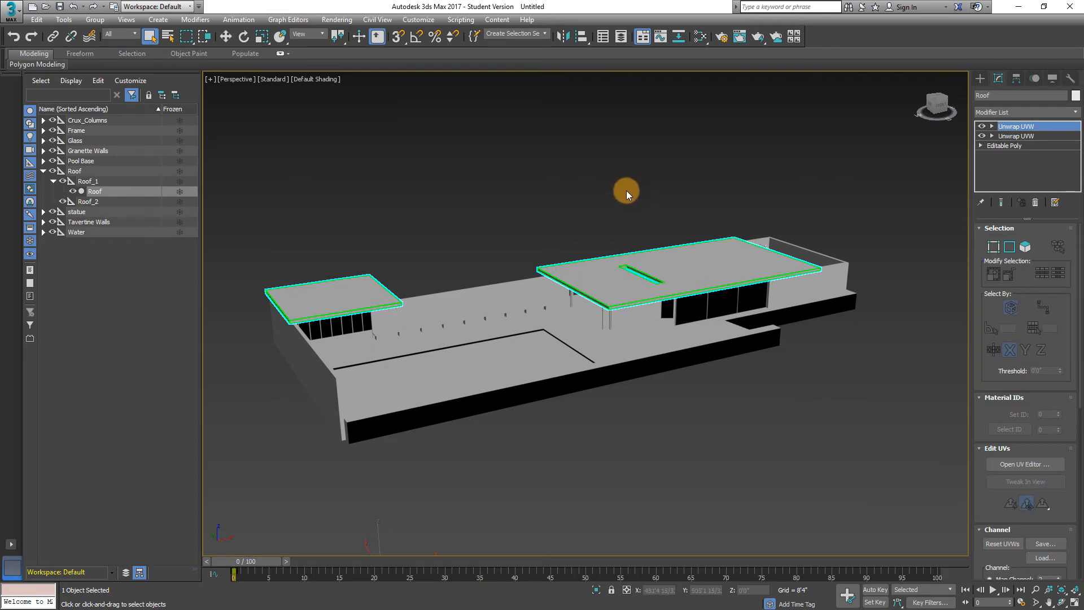
pyautogui.click(625, 191)
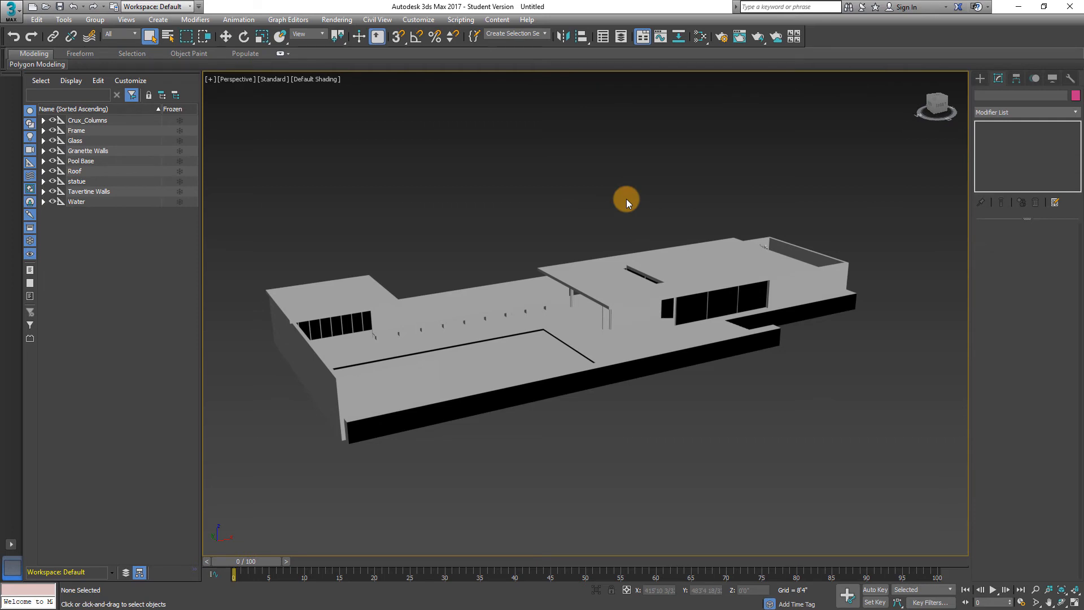
# - Open the Slate Material Editor and add a general Checker map to its view
pyautogui.press('m')
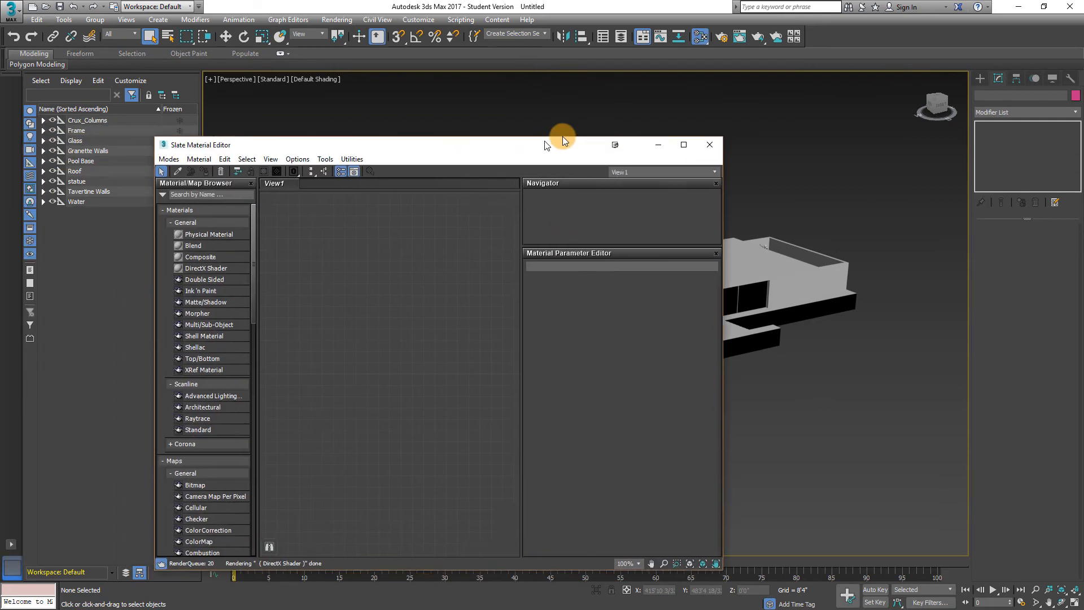
pyautogui.moveTo(574, 142); pyautogui.dragTo(697, 107)
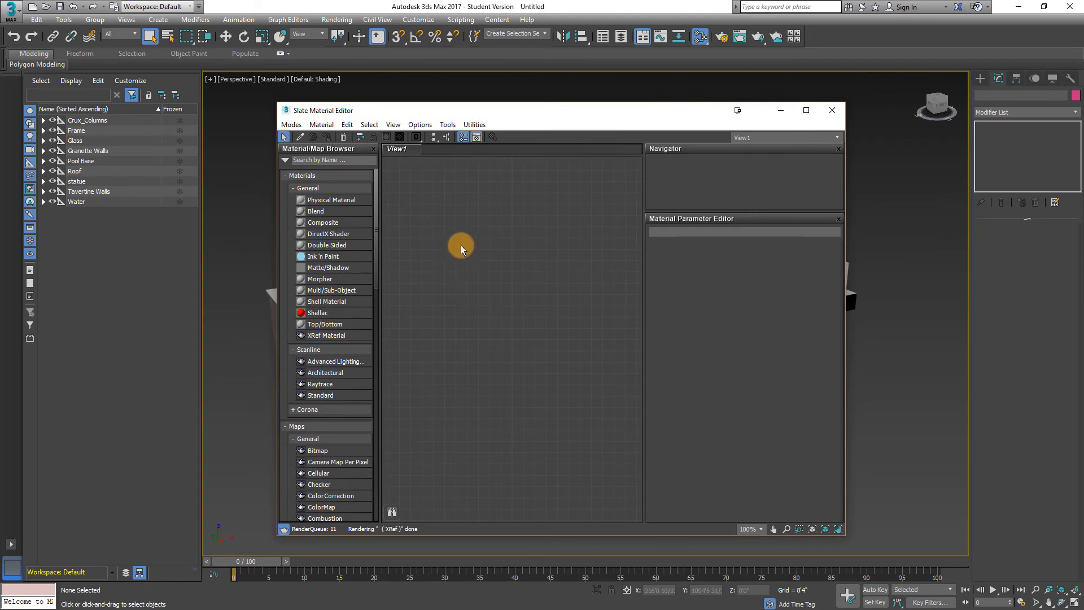
pyautogui.rightClick(435, 219)
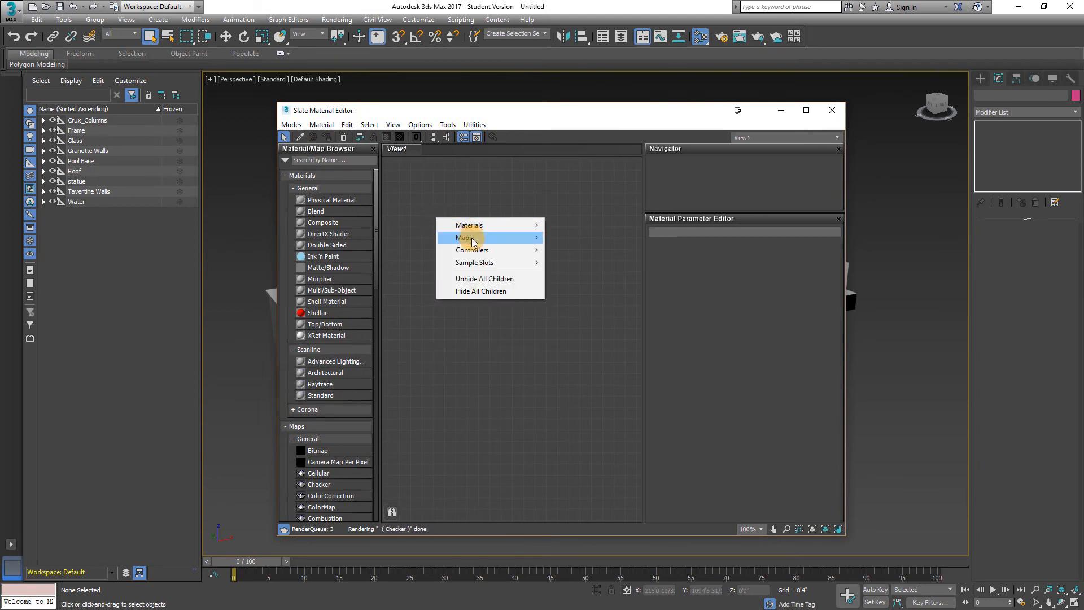
pyautogui.moveTo(469, 237)
pyautogui.moveTo(570, 242)
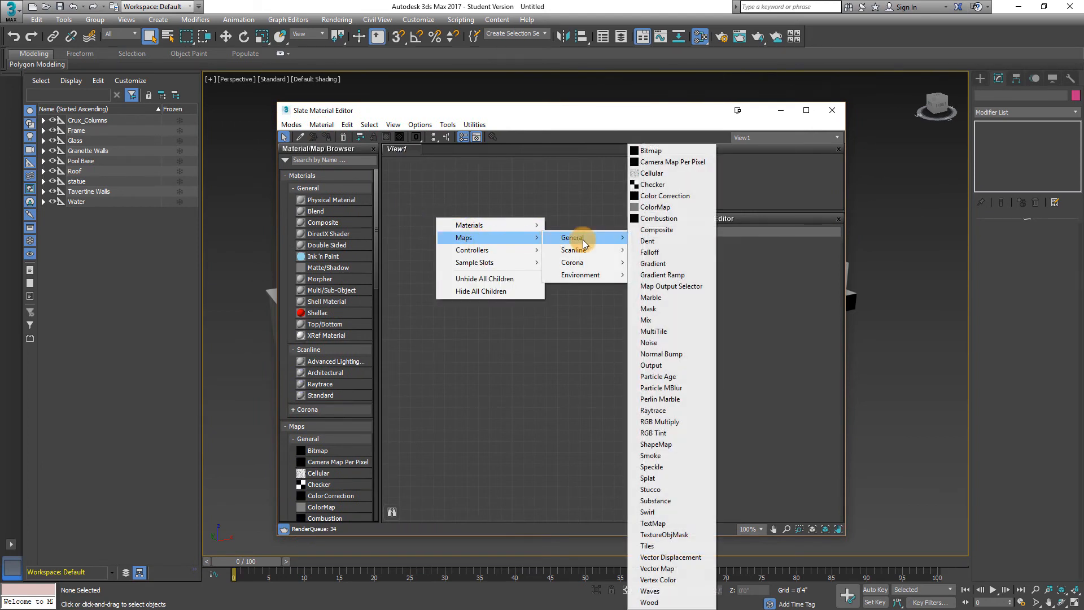
pyautogui.click(672, 186)
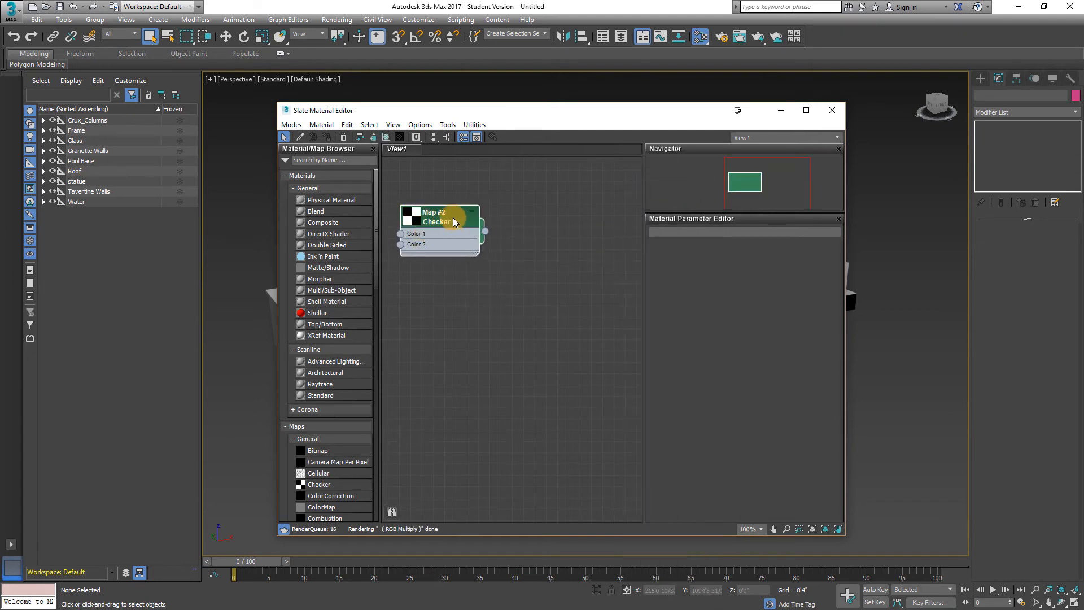
# - Add a Physical Material node and arrange it beside the Checker map node
pyautogui.rightClick(555, 292)
pyautogui.moveTo(609, 299)
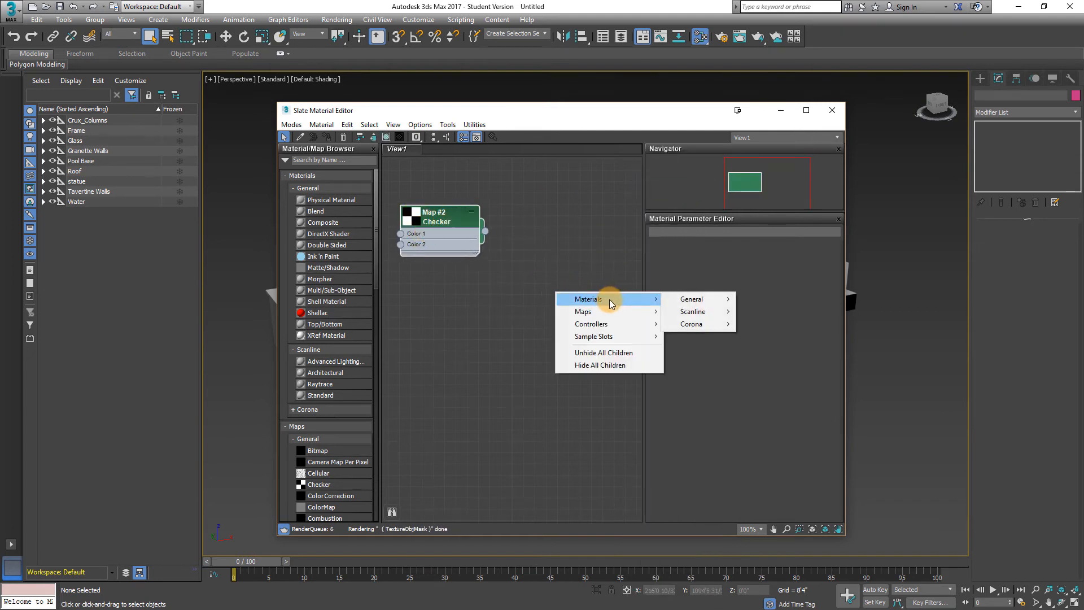
pyautogui.moveTo(694, 303)
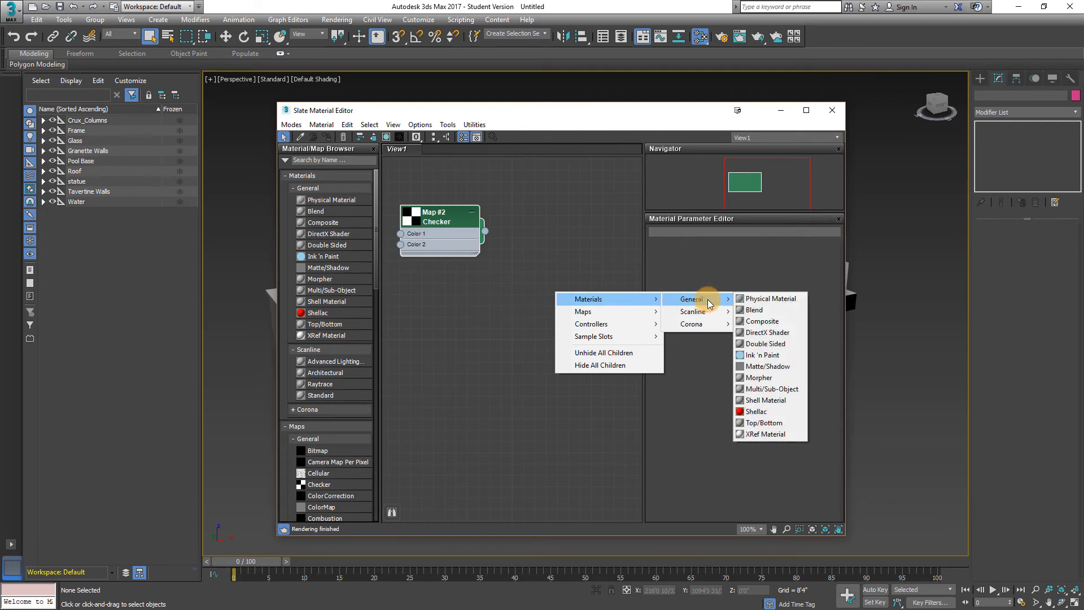
pyautogui.click(786, 303)
pyautogui.rightClick(558, 270)
pyautogui.click(503, 232)
pyautogui.moveTo(413, 221); pyautogui.dragTo(413, 231)
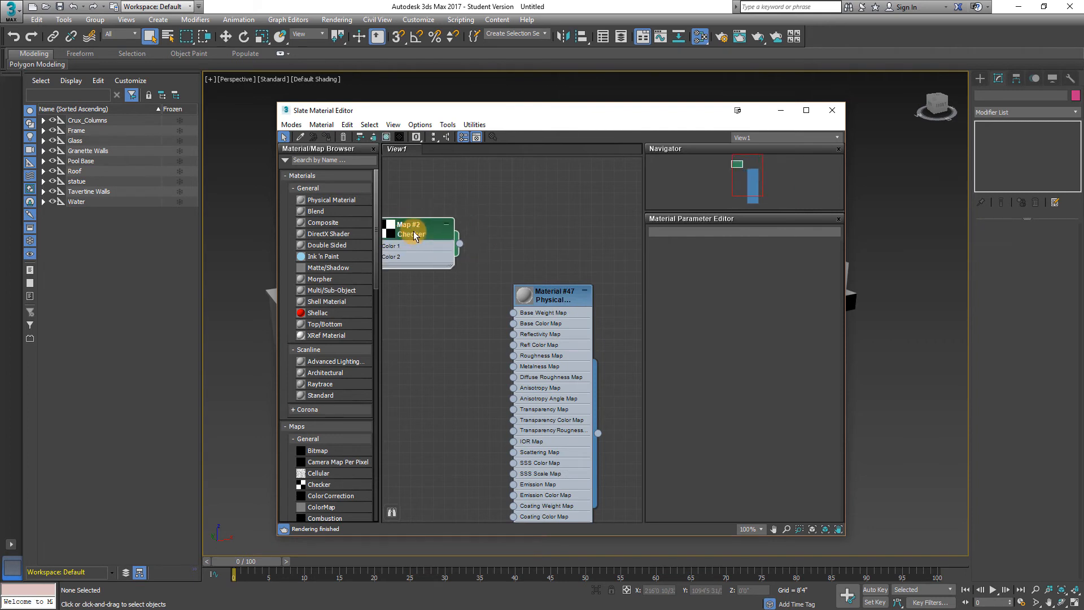
pyautogui.moveTo(535, 291); pyautogui.dragTo(547, 234)
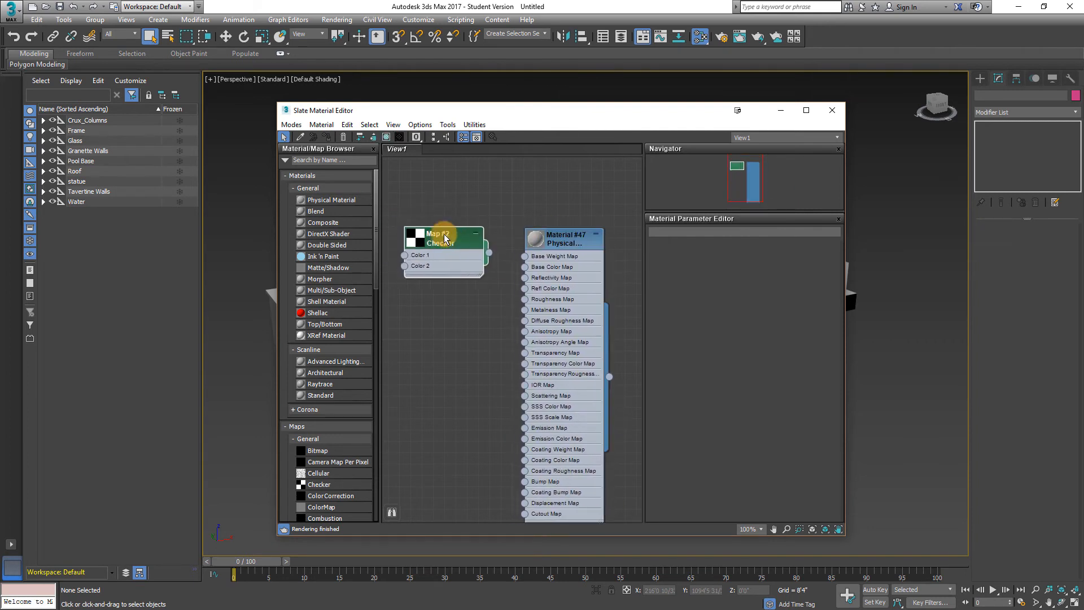
pyautogui.moveTo(443, 235); pyautogui.dragTo(424, 233)
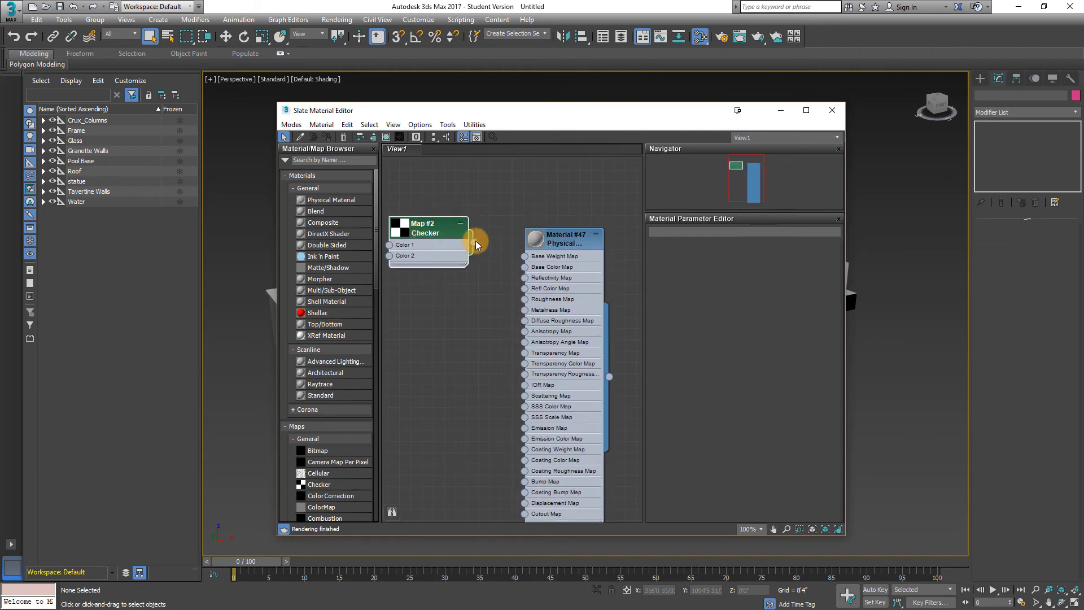
# - Connect the Checker map's output to the Physical Material's Base Color Map input
pyautogui.moveTo(504, 237); pyautogui.dragTo(530, 269)
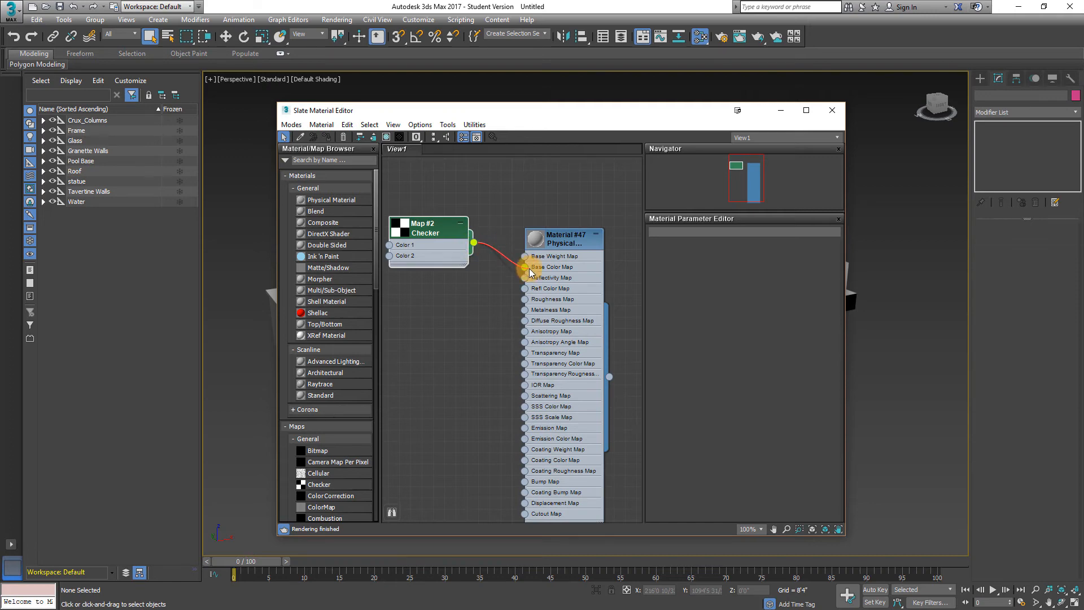
pyautogui.click(557, 241)
pyautogui.rightClick(563, 236)
pyautogui.moveTo(544, 237); pyautogui.dragTo(556, 237)
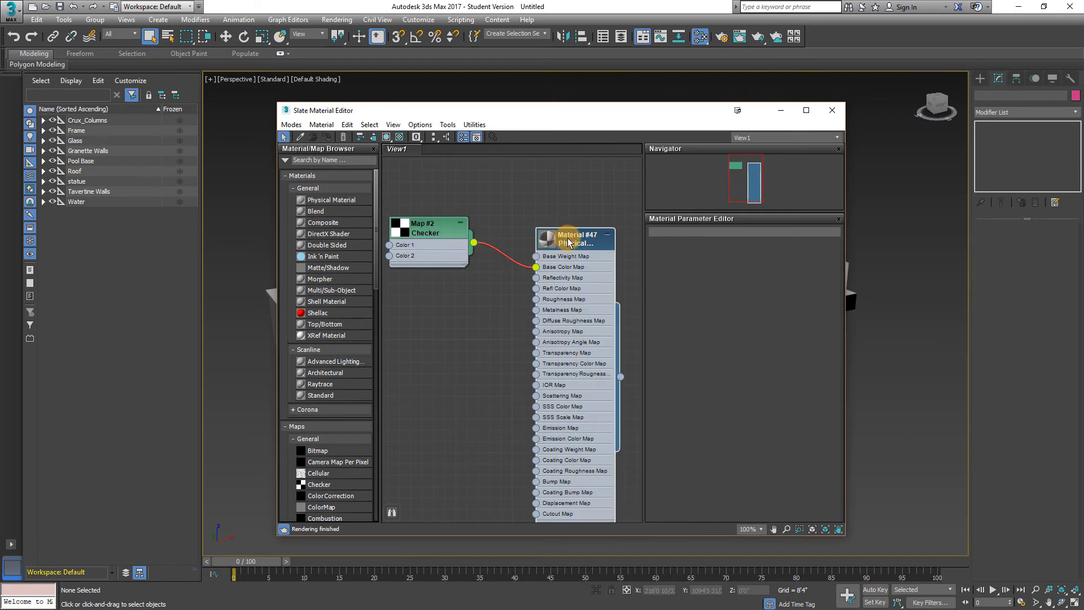
# - Enable both shaded and realistic viewport display for the checker Physical Material
pyautogui.rightClick(567, 238)
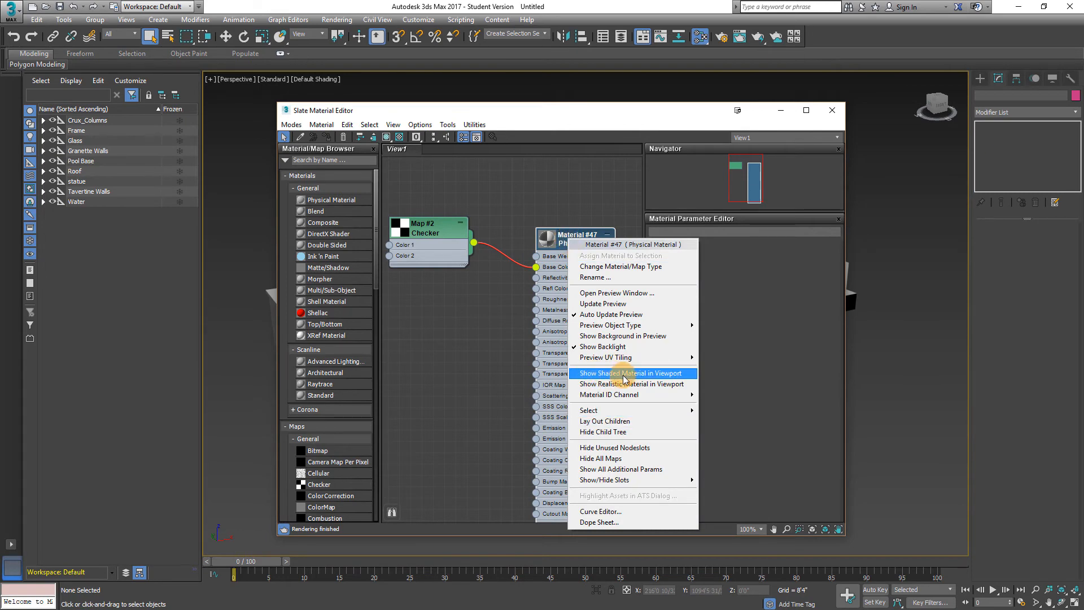
pyautogui.click(614, 374)
pyautogui.rightClick(576, 238)
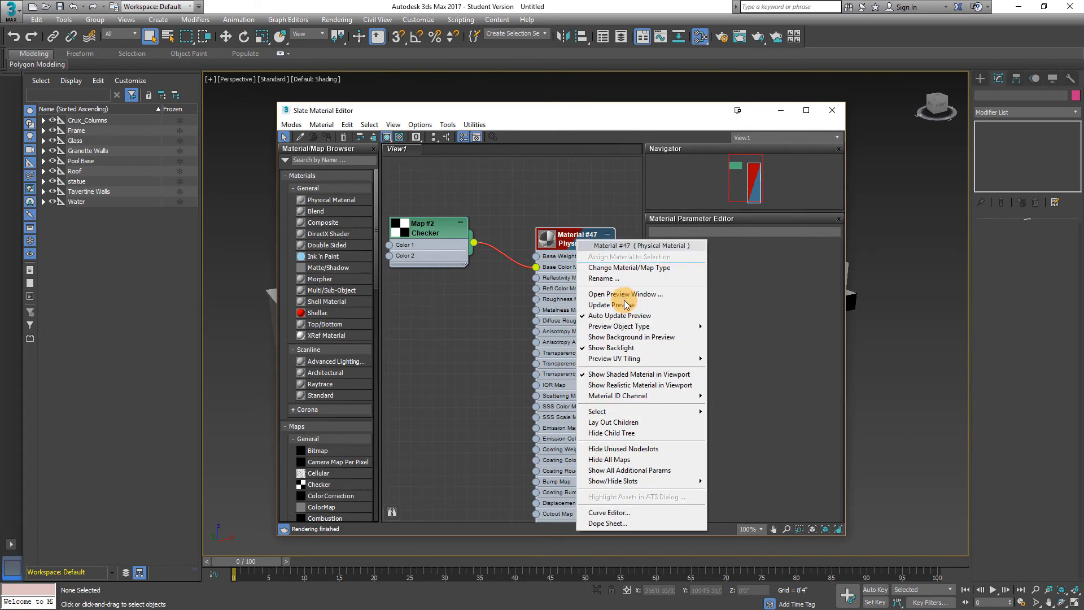
pyautogui.click(659, 384)
# - Assign the checker Physical Material to the Roof object and close the material editor
pyautogui.moveTo(525, 119); pyautogui.dragTo(671, 269)
pyautogui.click(354, 290)
pyautogui.rightClick(720, 403)
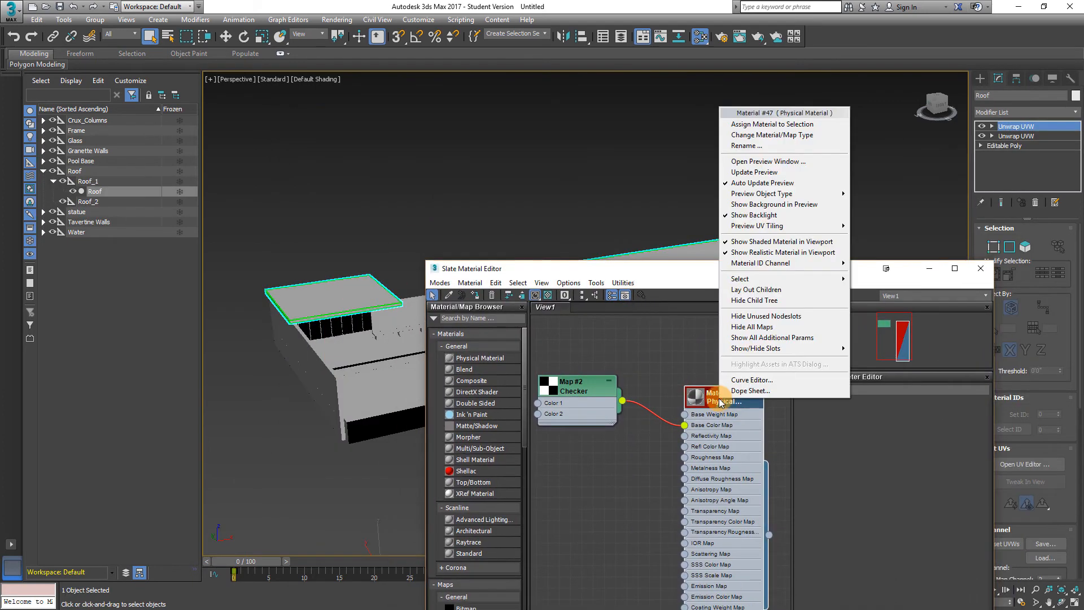
pyautogui.rightClick(710, 402)
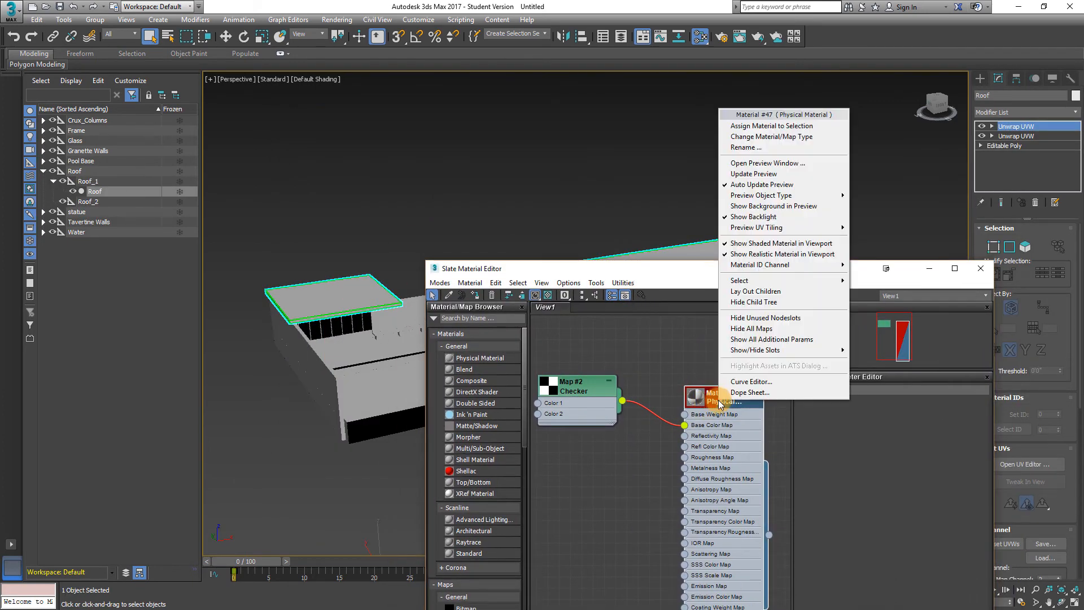
pyautogui.click(760, 127)
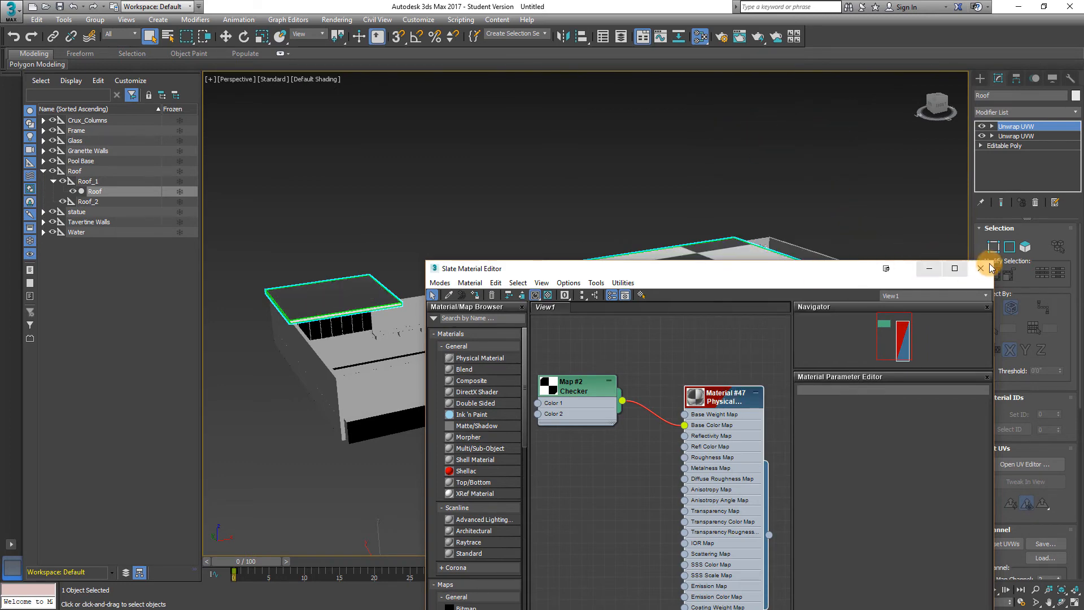
pyautogui.click(989, 268)
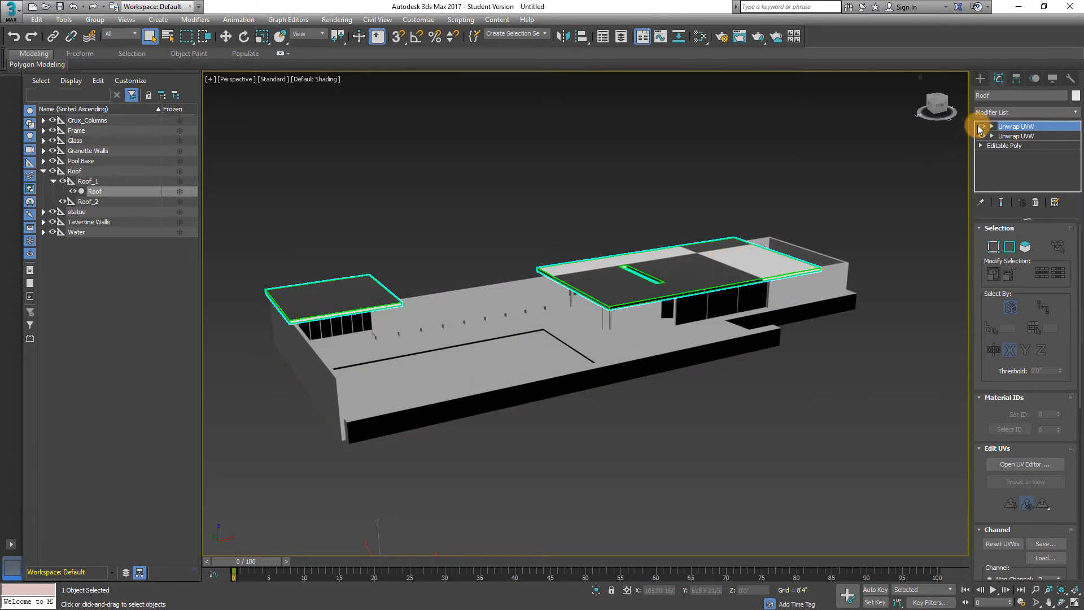
# - Add a UVW Map modifier on top of the Roof's Unwrap UVW modifiers and use Box mapping
pyautogui.click(1024, 111)
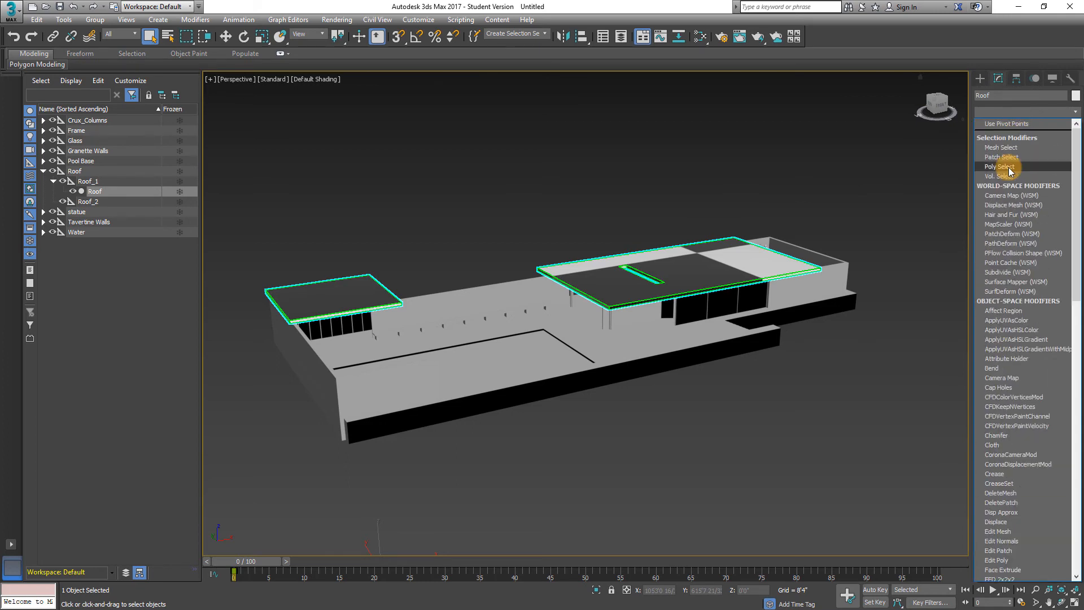
pyautogui.scroll(-20, 1008, 167)
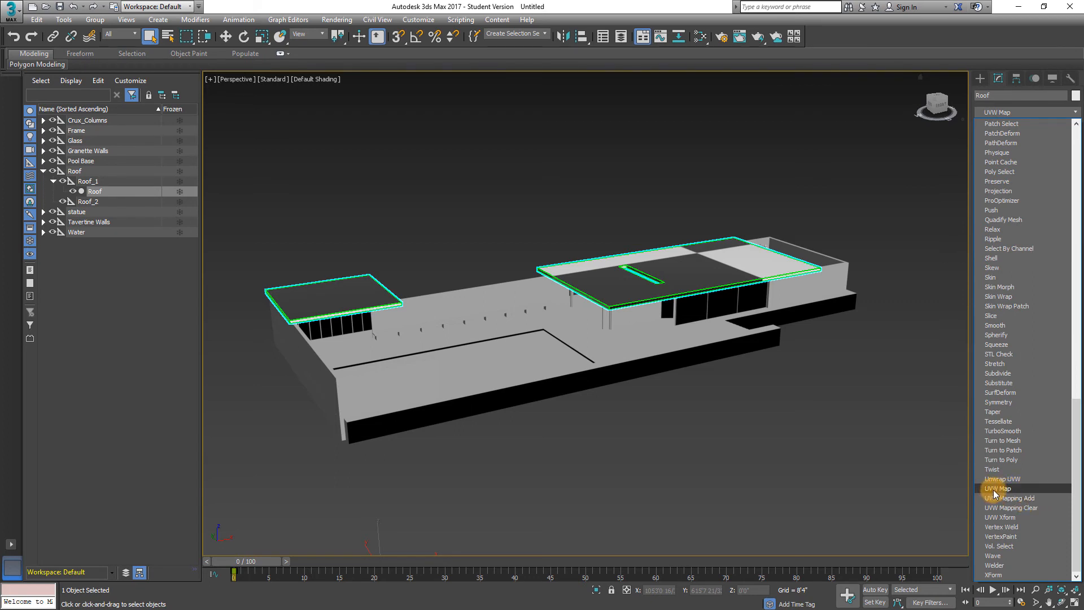
pyautogui.click(1012, 488)
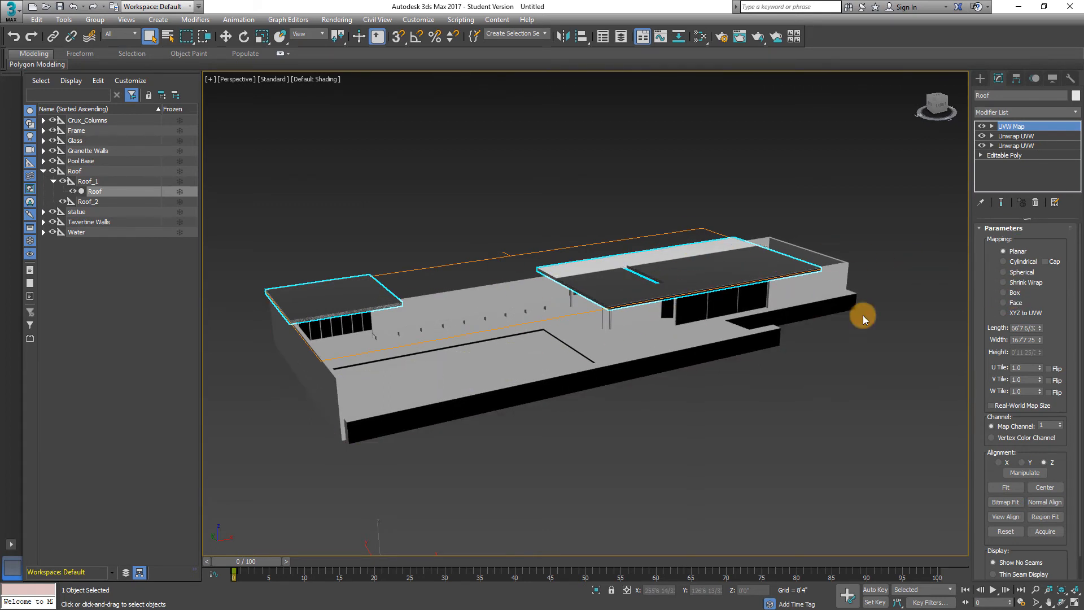
pyautogui.click(1016, 294)
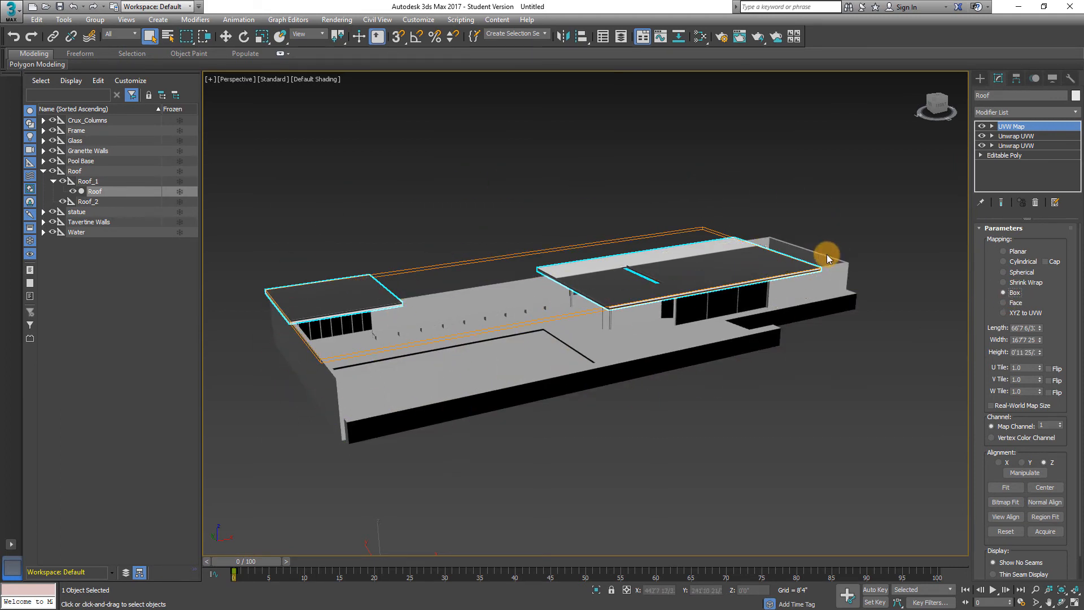
# - Set the Roof's box mapping size to 50' length, 50' width and 5' height
pyautogui.doubleClick(1022, 328)
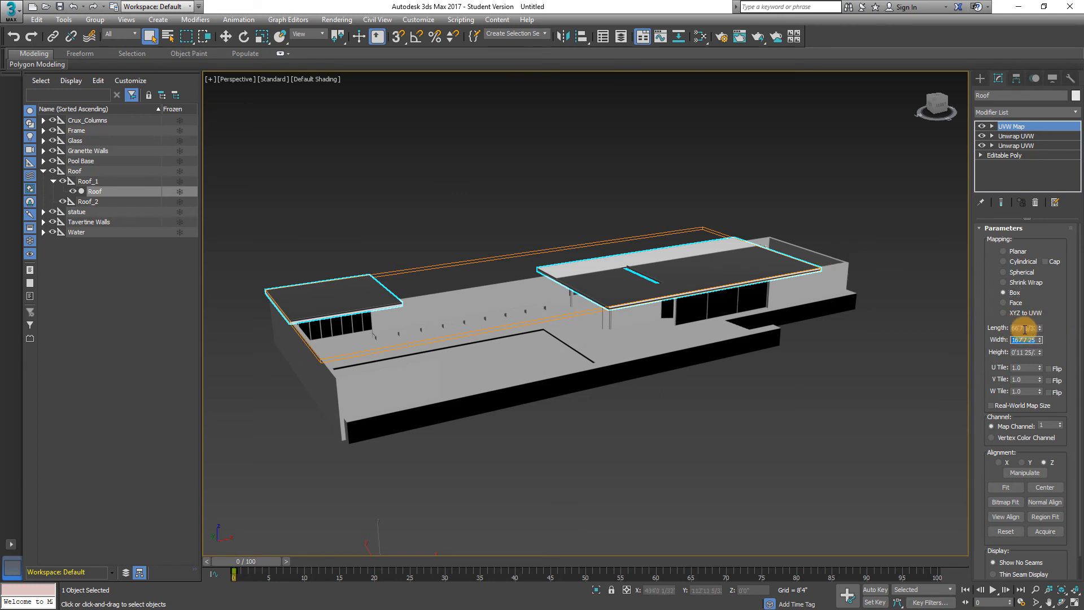
pyautogui.press('Tab')
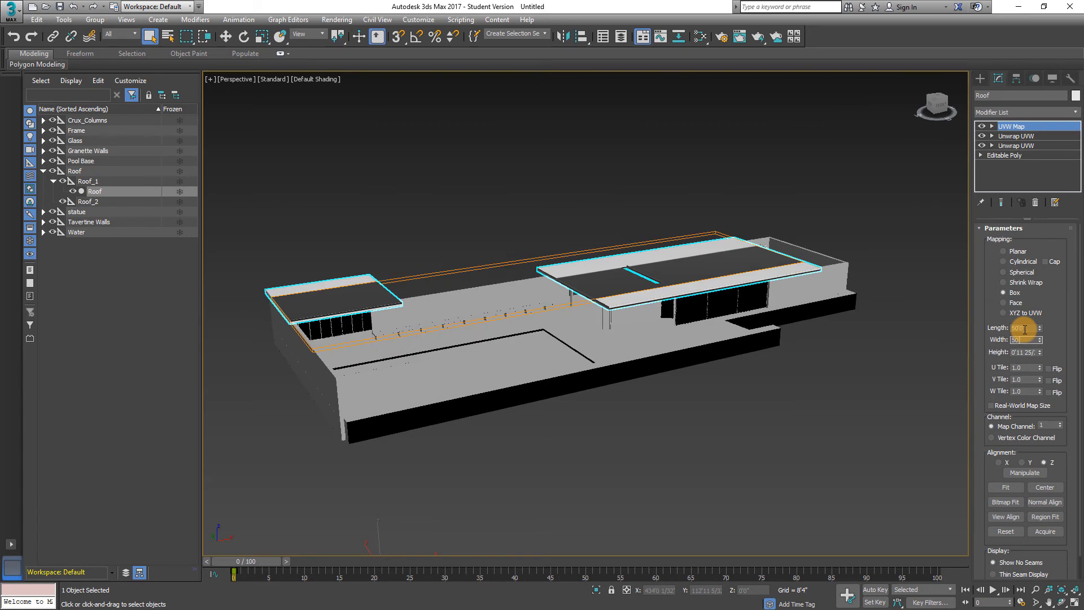
pyautogui.write("50'")
pyautogui.press('Tab')
pyautogui.write("5'")
pyautogui.press('Tab')
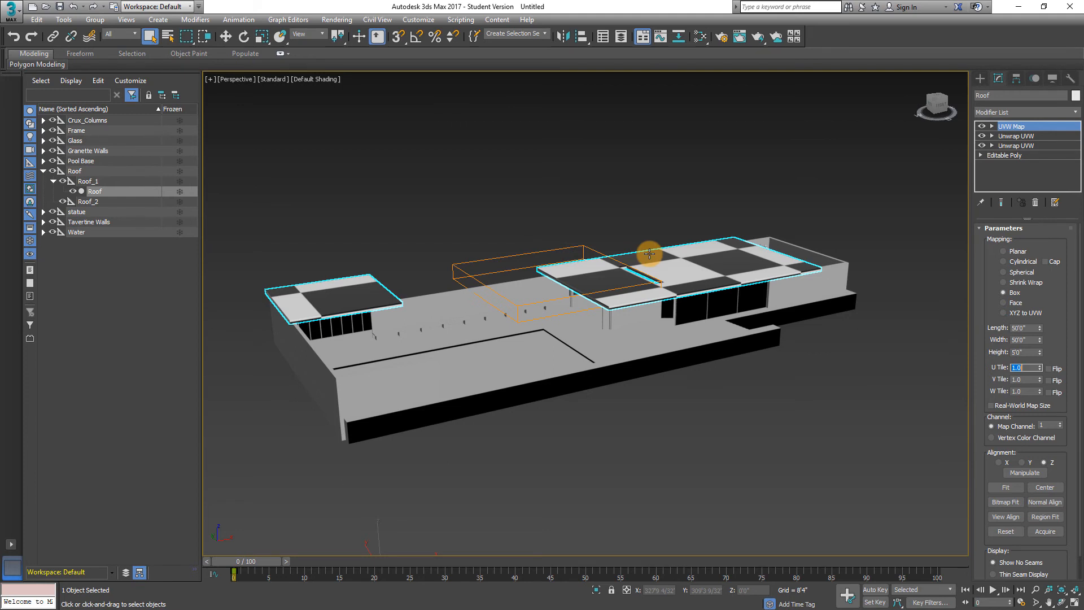
# - Set the Roof's box mapping length and width to 5' each and deselect the Roof
pyautogui.doubleClick(1023, 327)
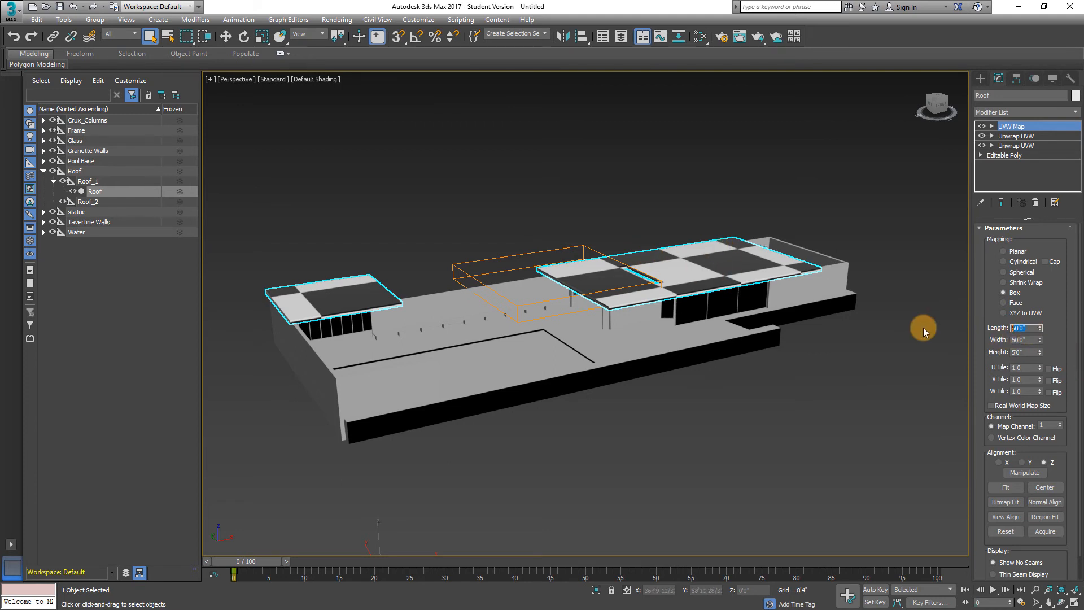
pyautogui.write('5')
pyautogui.press('Tab')
pyautogui.write('5')
pyautogui.press('Tab')
pyautogui.press('Tab')
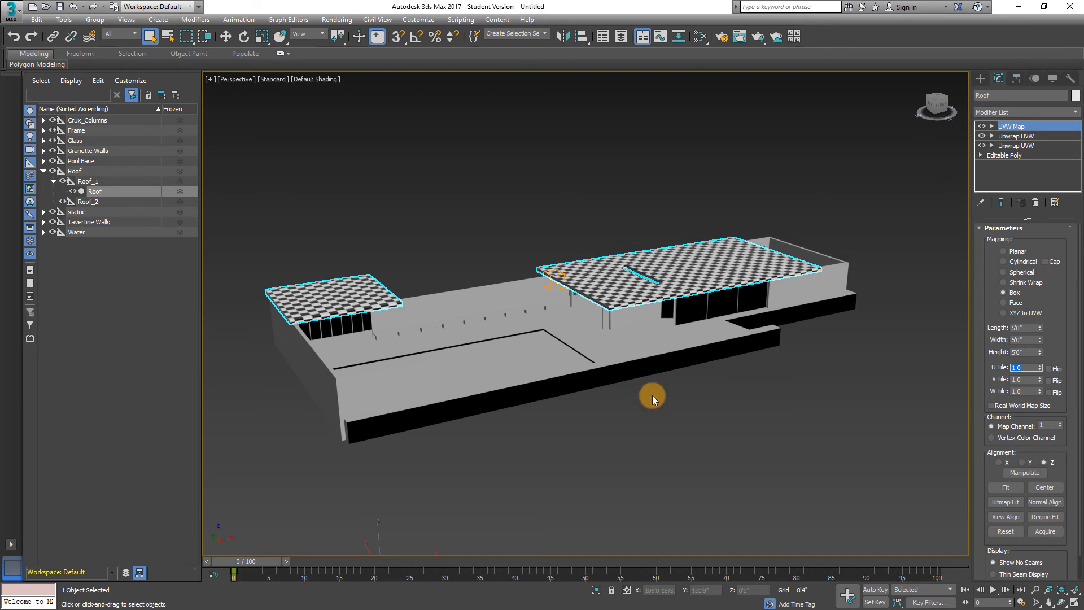
pyautogui.click(757, 398)
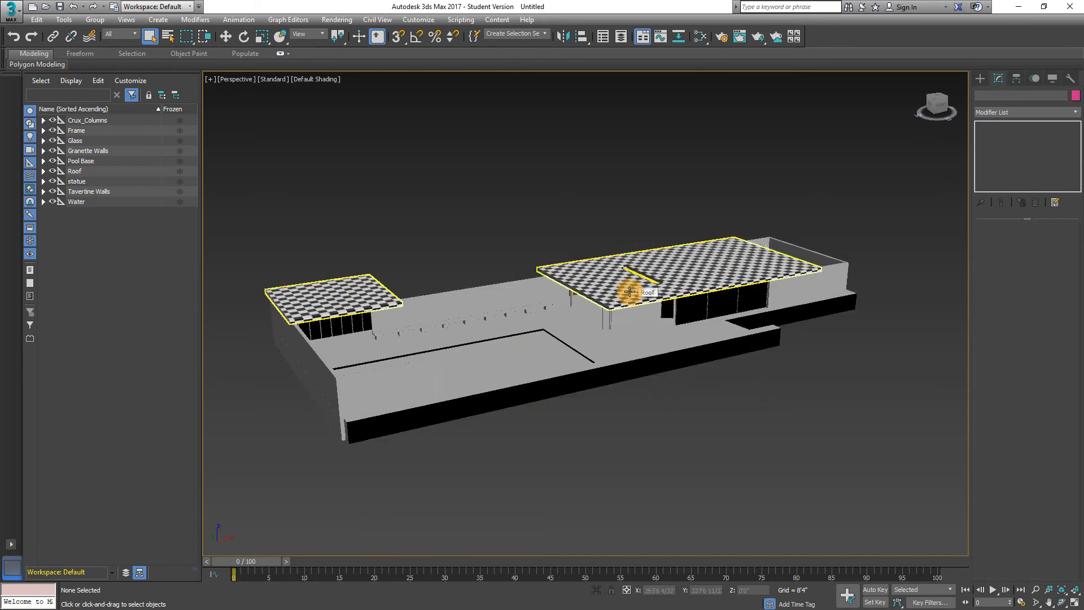
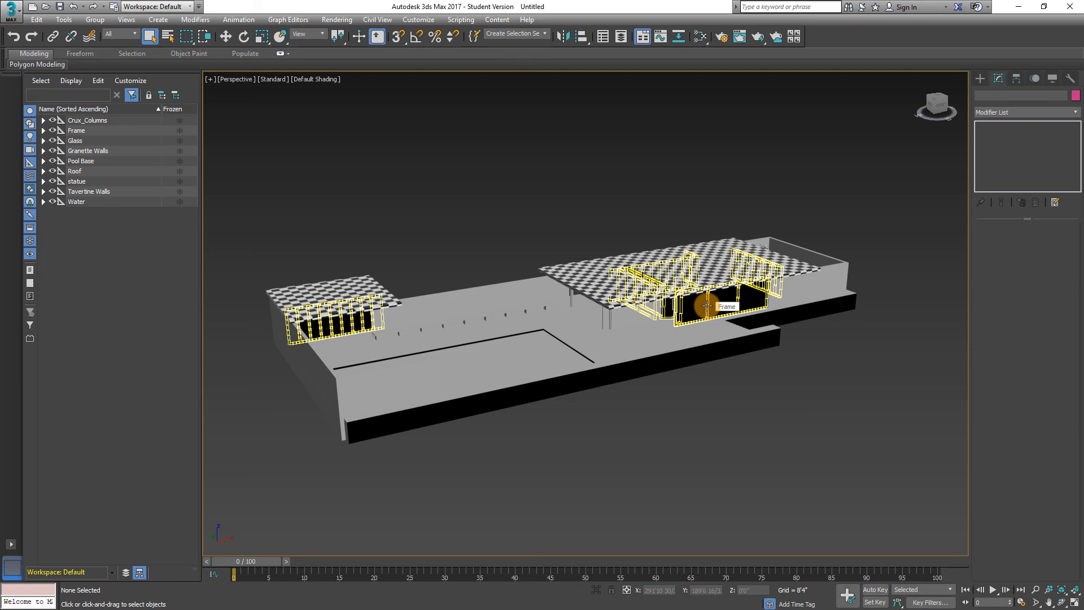
# - Add an Unwrap UVW modifier to the Travertine base and unwrap its UVs on map channel 1
pyautogui.click(508, 293)
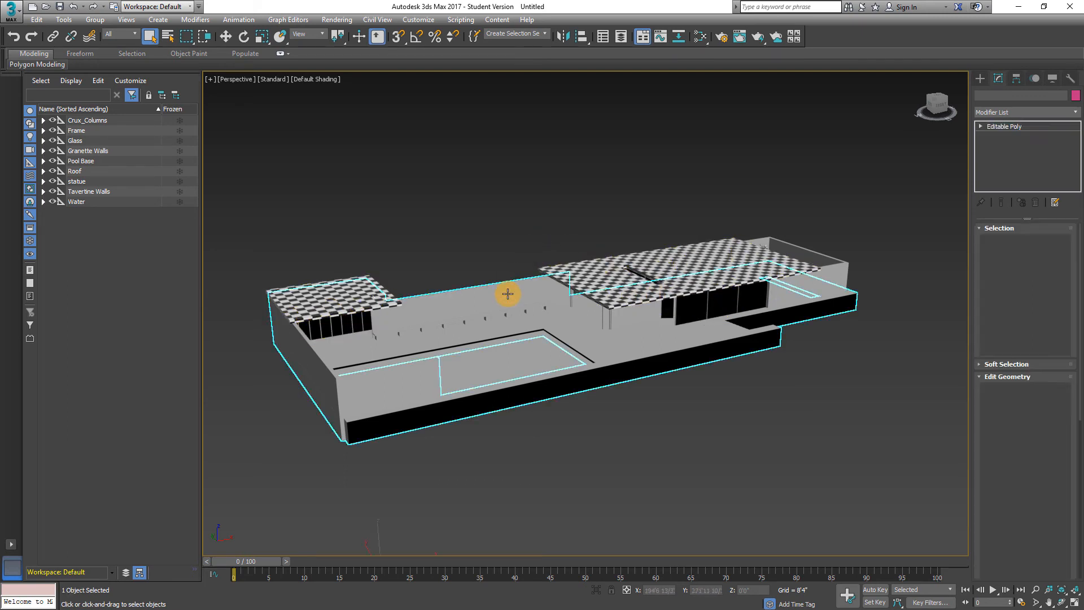
pyautogui.click(1005, 111)
pyautogui.click(999, 444)
pyautogui.click(1024, 462)
pyautogui.click(377, 53)
# - Add a second Unwrap UVW to Travertine for map channel 2, and a UVW Map with 5' Box mapping on top
pyautogui.click(1004, 112)
pyautogui.scroll(-2, 1020, 388)
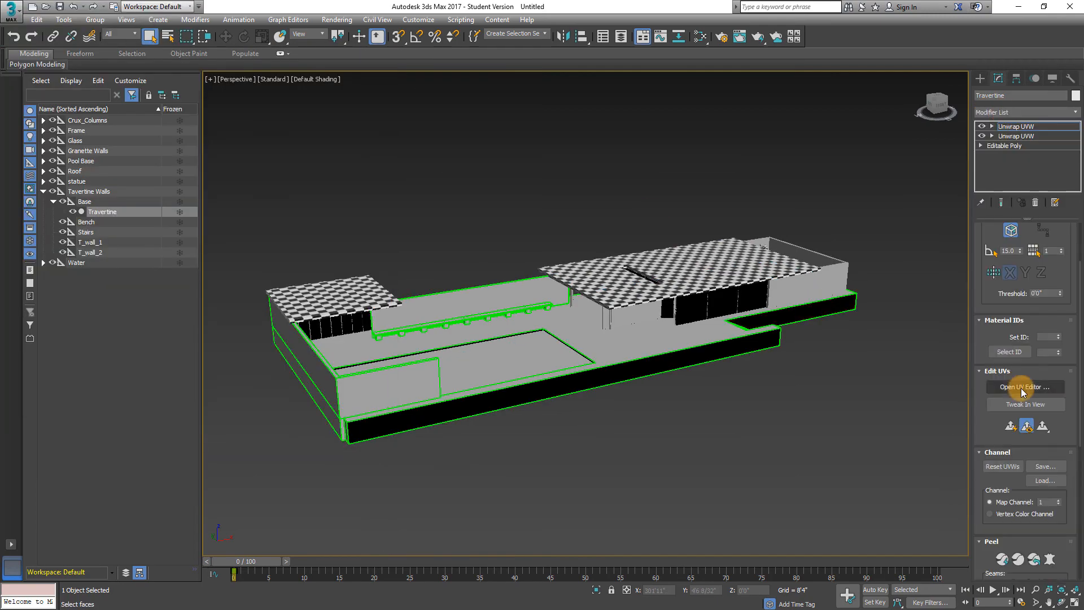
pyautogui.click(1058, 500)
pyautogui.click(1023, 387)
pyautogui.click(1014, 110)
pyautogui.click(1004, 267)
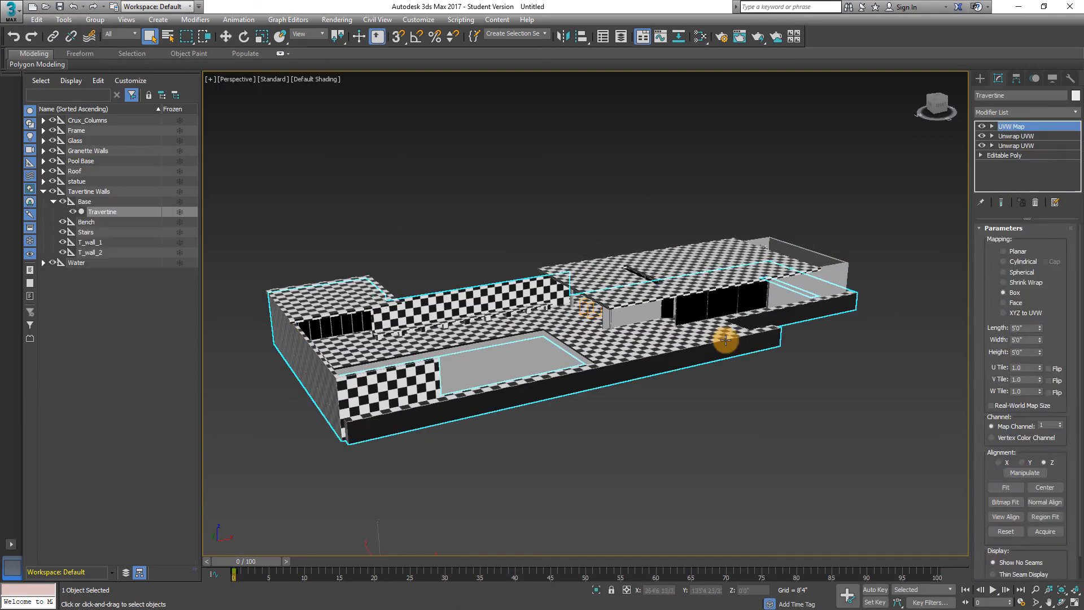
# - Add Unwrap UVW modifiers to the Water object with a UVW Map modifier on top
pyautogui.click(1008, 116)
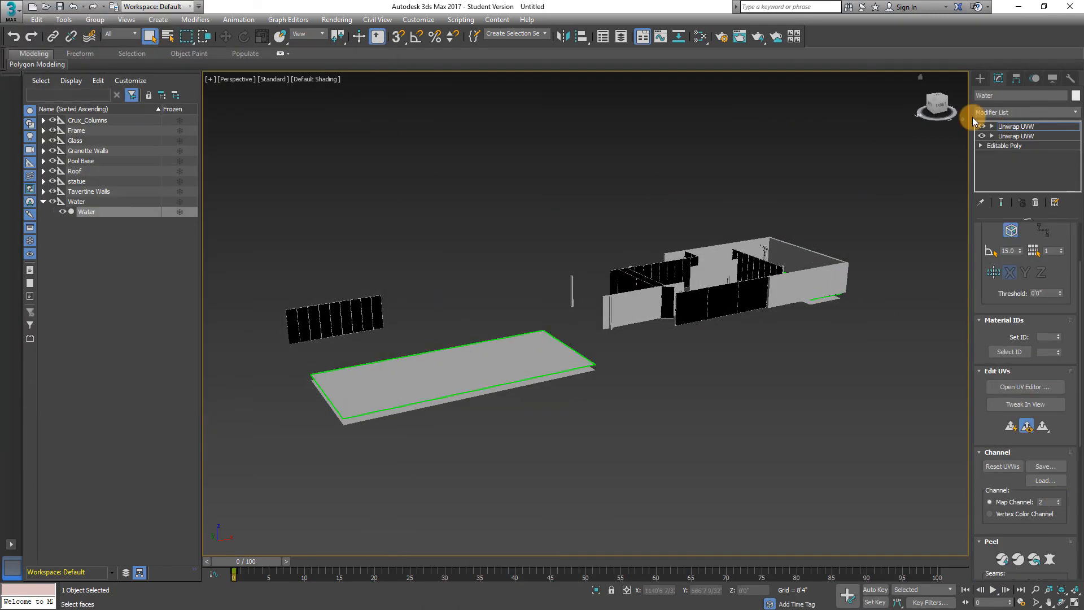
pyautogui.click(975, 111)
pyautogui.click(1038, 351)
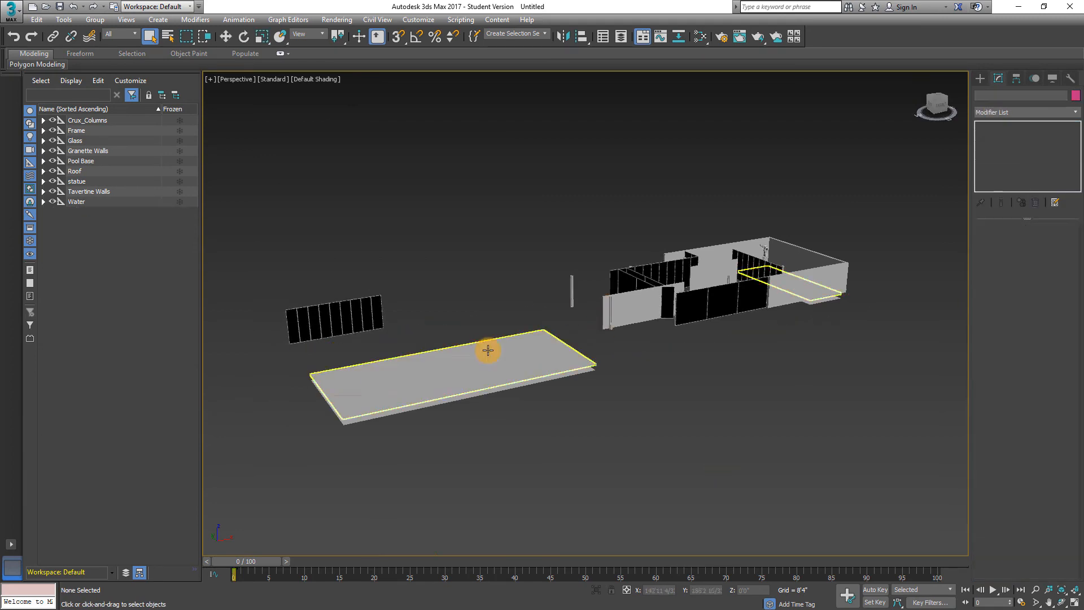
# - Add Unwrap UVW and UVW Map modifiers to the Rocks and Glass objects, using Box mapping on the Glass
pyautogui.click(508, 282)
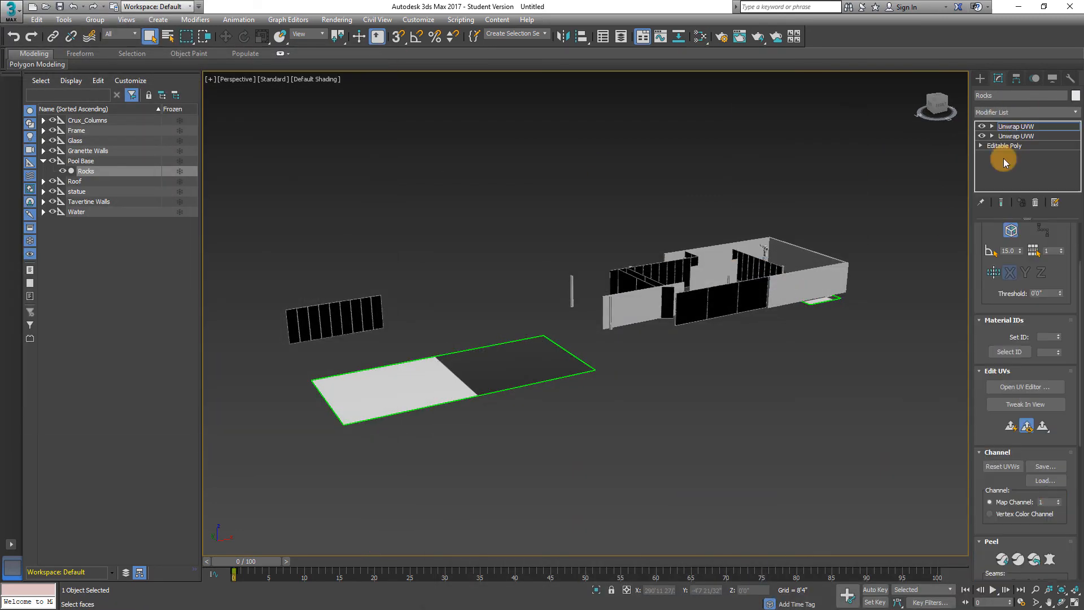
pyautogui.click(995, 113)
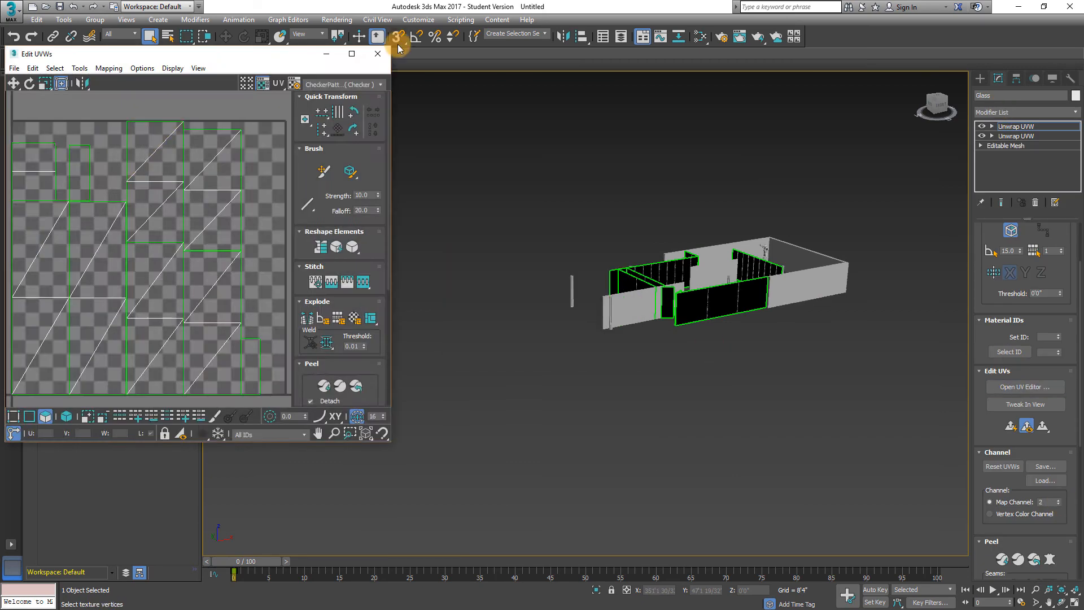
pyautogui.click(1024, 303)
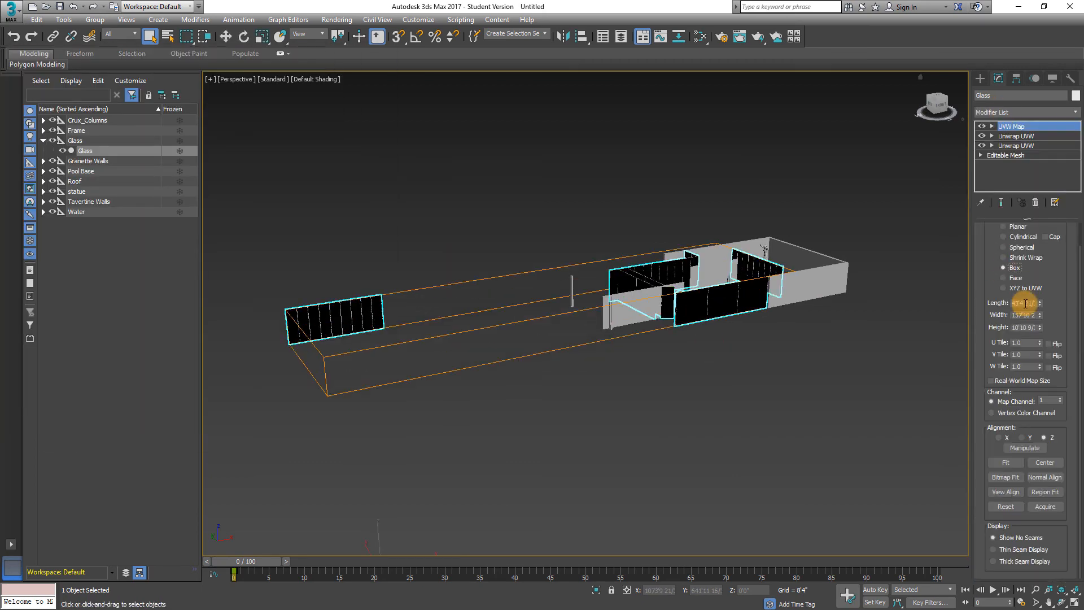
# - Give G_wall3 two Unwrap UVW modifiers and a Box UVW Map, and fit the mapping to the wall
pyautogui.click(685, 307)
pyautogui.click(1010, 114)
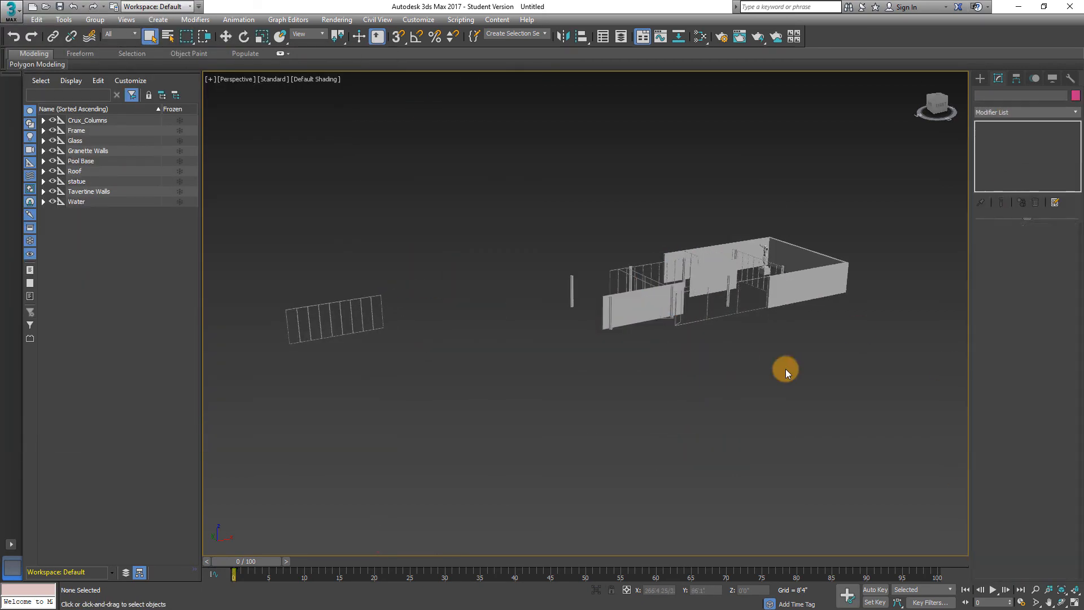
pyautogui.click(1005, 487)
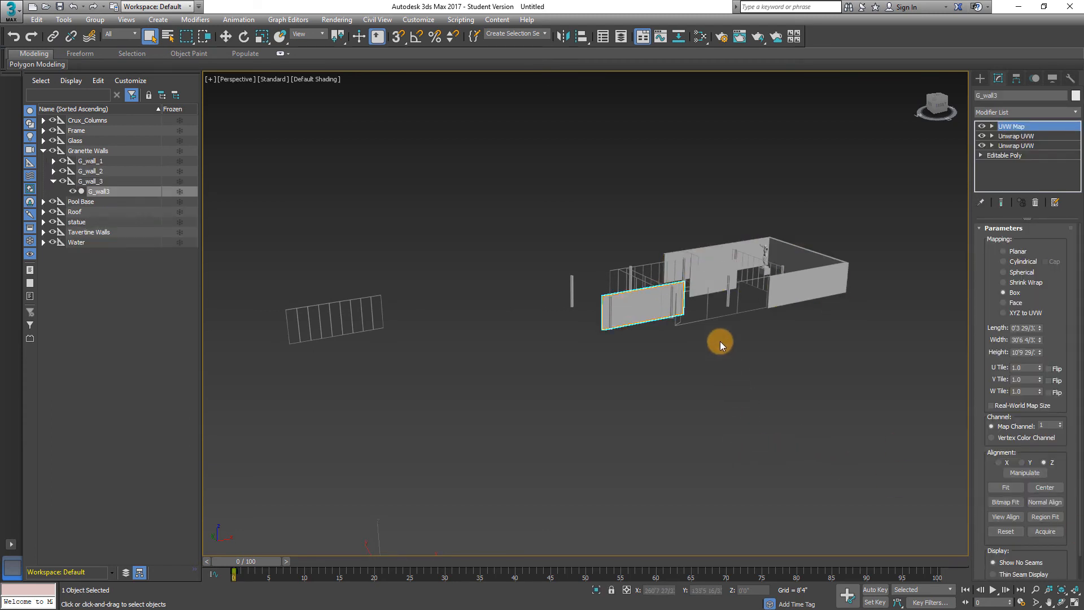
# - Check the modifier stacks of G_wall2 and G_Wall1, and refit the box mapping on G_wall3
pyautogui.click(712, 270)
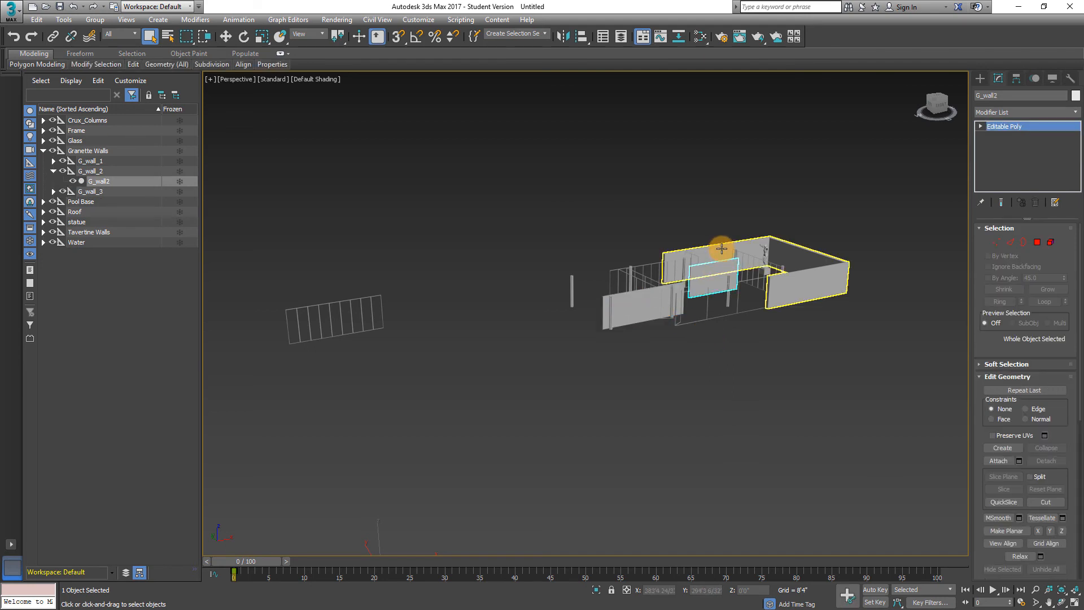
pyautogui.click(721, 249)
pyautogui.click(654, 296)
pyautogui.click(710, 277)
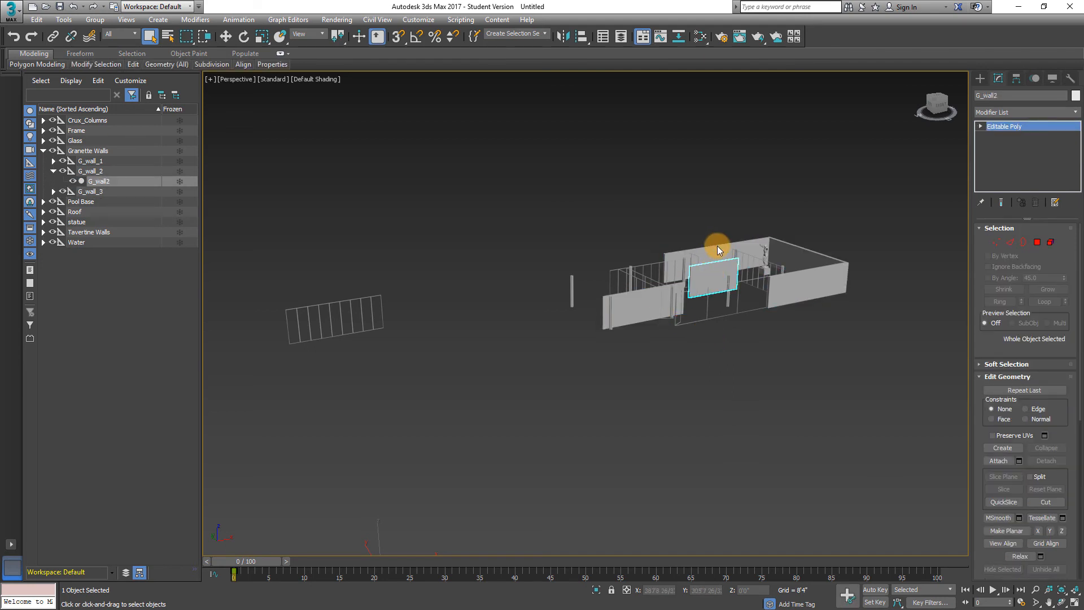
pyautogui.click(718, 249)
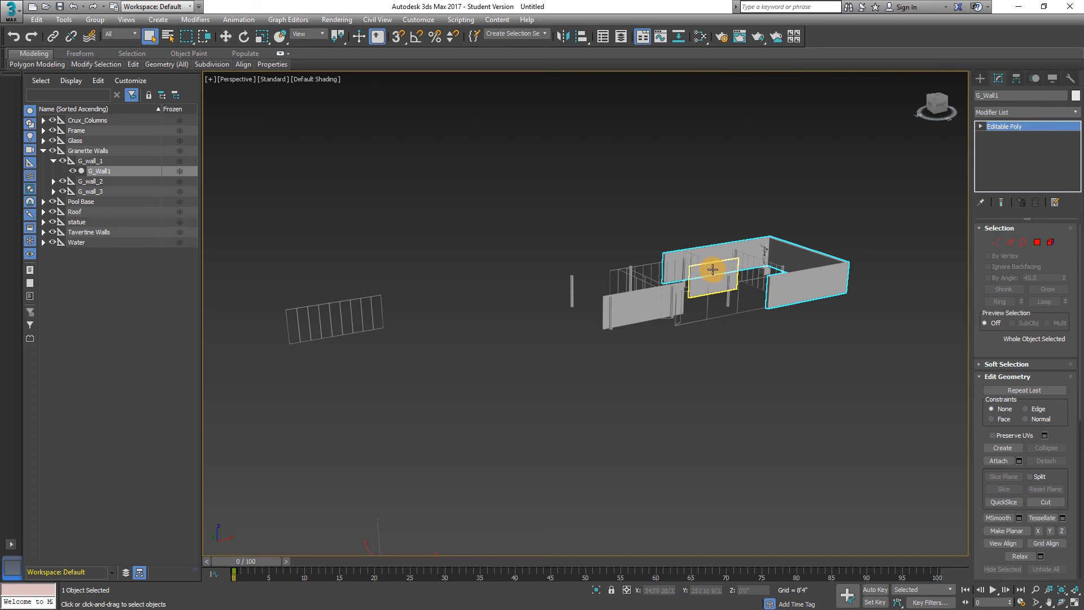
pyautogui.click(713, 269)
pyautogui.click(660, 298)
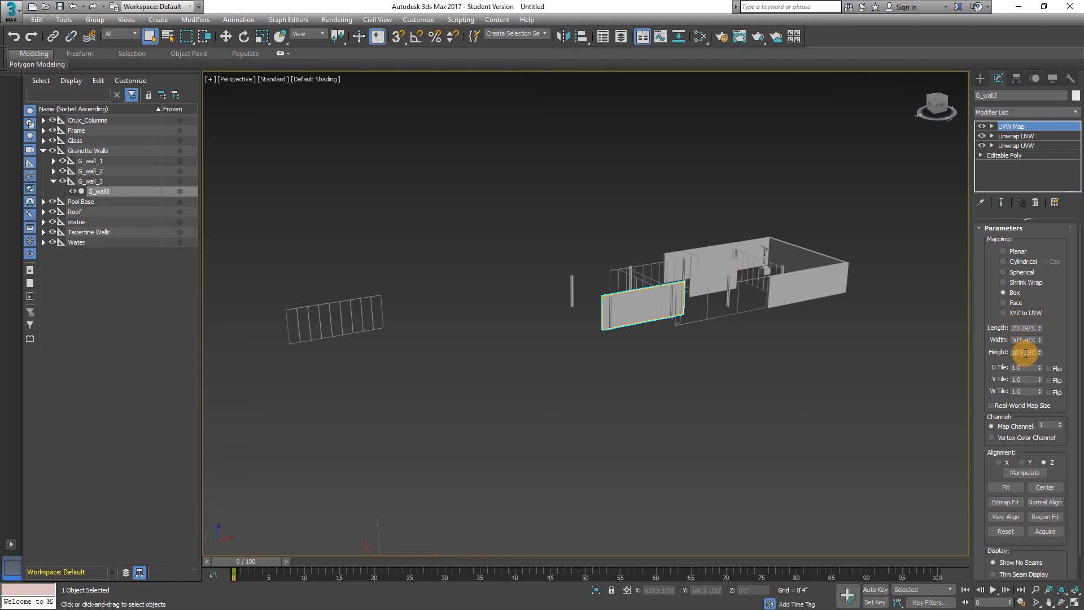
pyautogui.click(1004, 489)
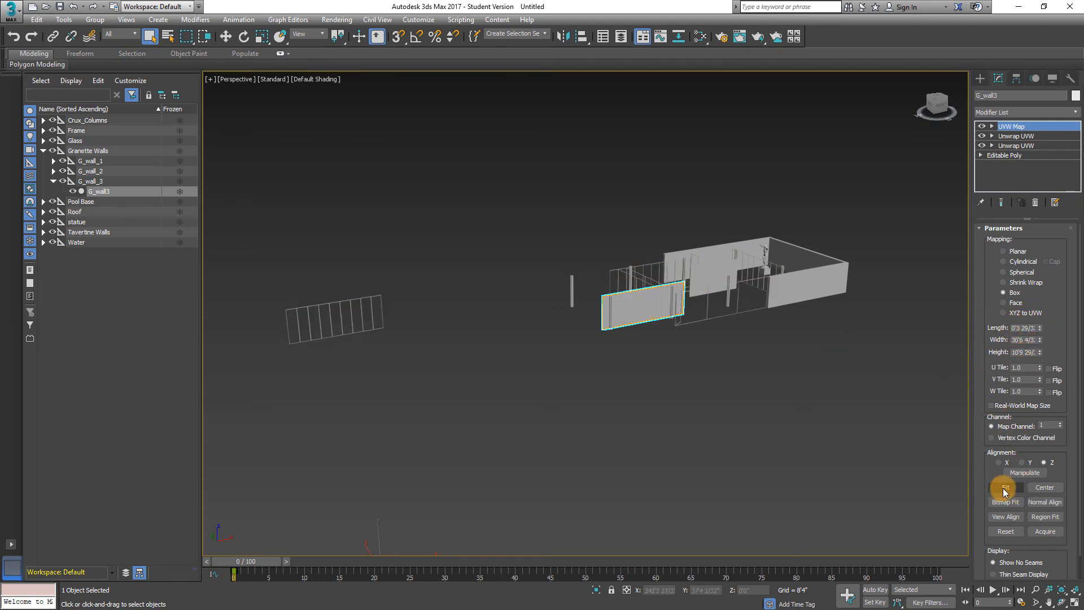
# - Add an Unwrap UVW modifier to G_wall2 and apply Flatten Mapping to its channel 1 UVs
pyautogui.click(709, 266)
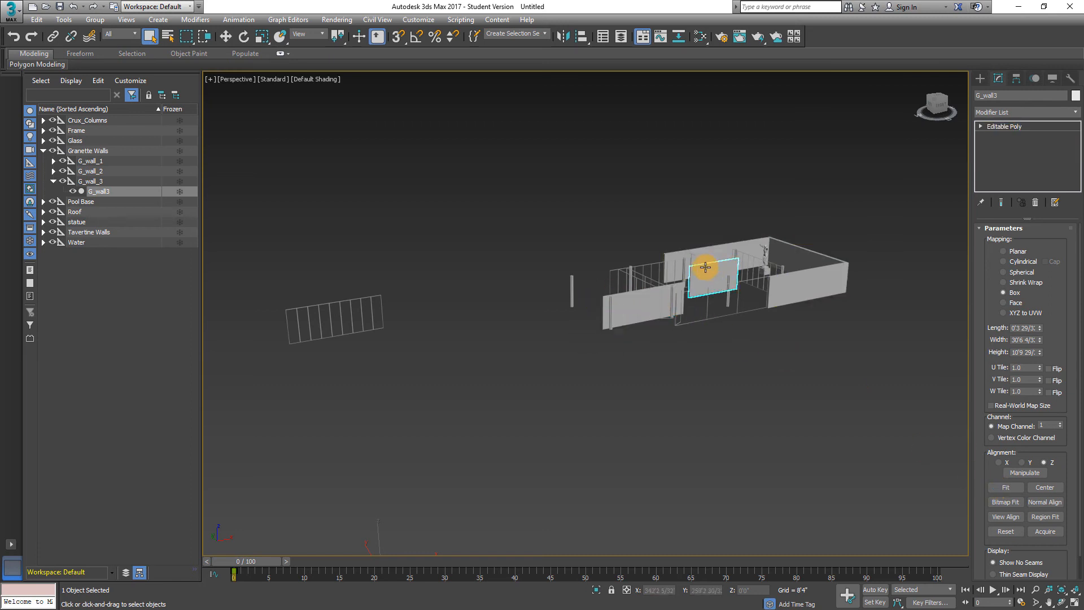
pyautogui.click(998, 111)
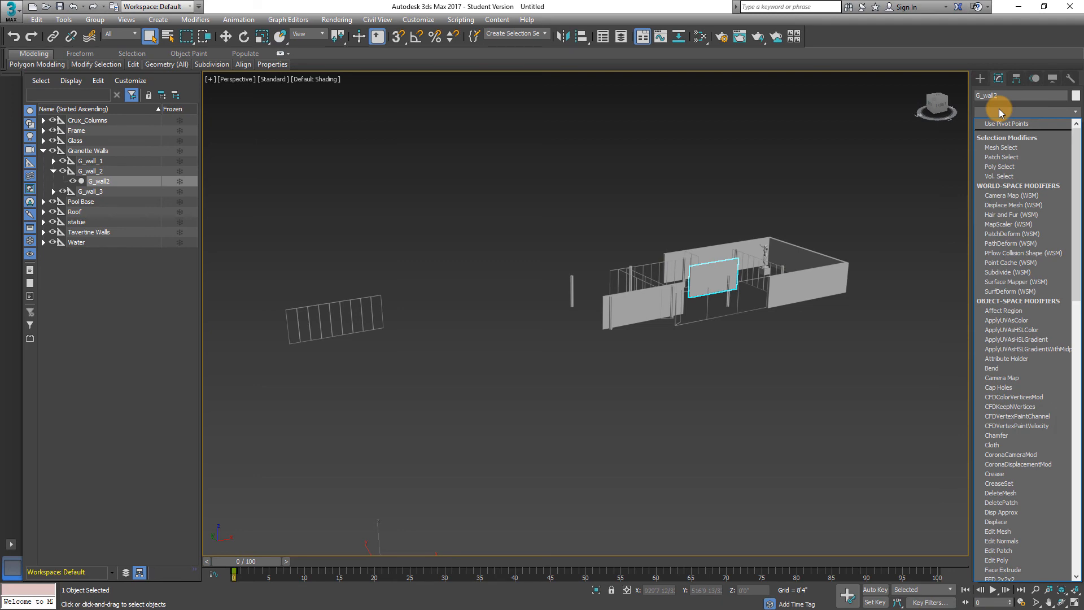
pyautogui.press('u')
pyautogui.click(1011, 477)
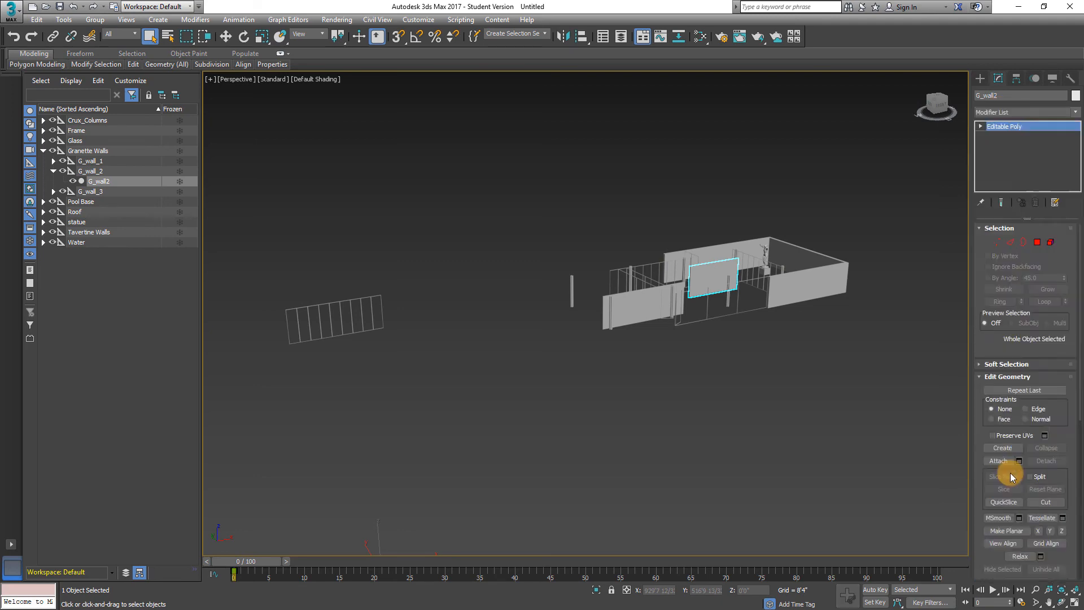
pyautogui.click(1003, 388)
pyautogui.click(118, 67)
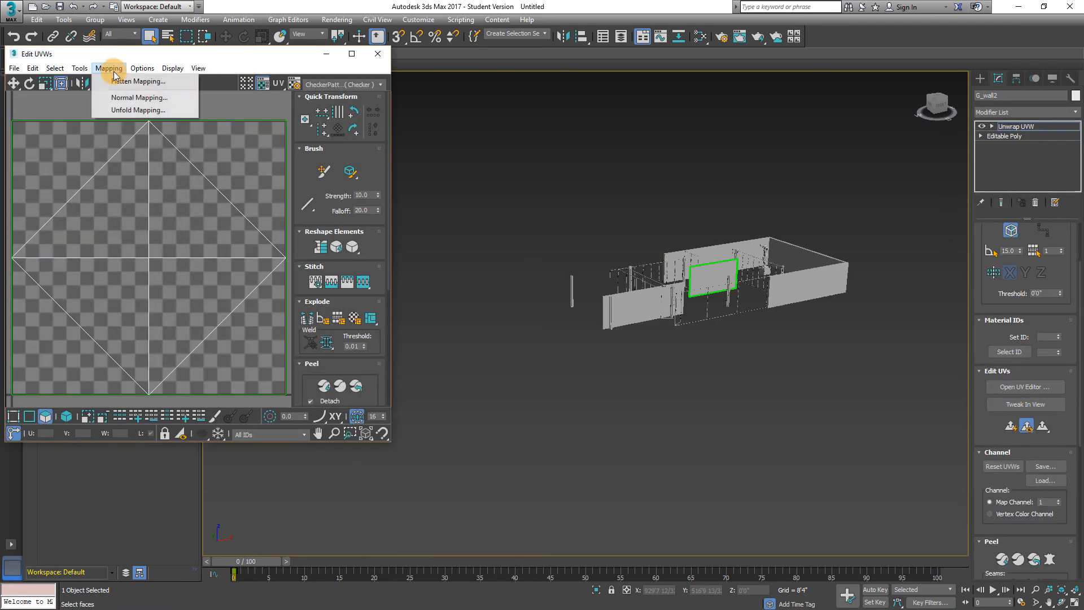
pyautogui.click(150, 79)
pyautogui.click(158, 81)
pyautogui.click(377, 53)
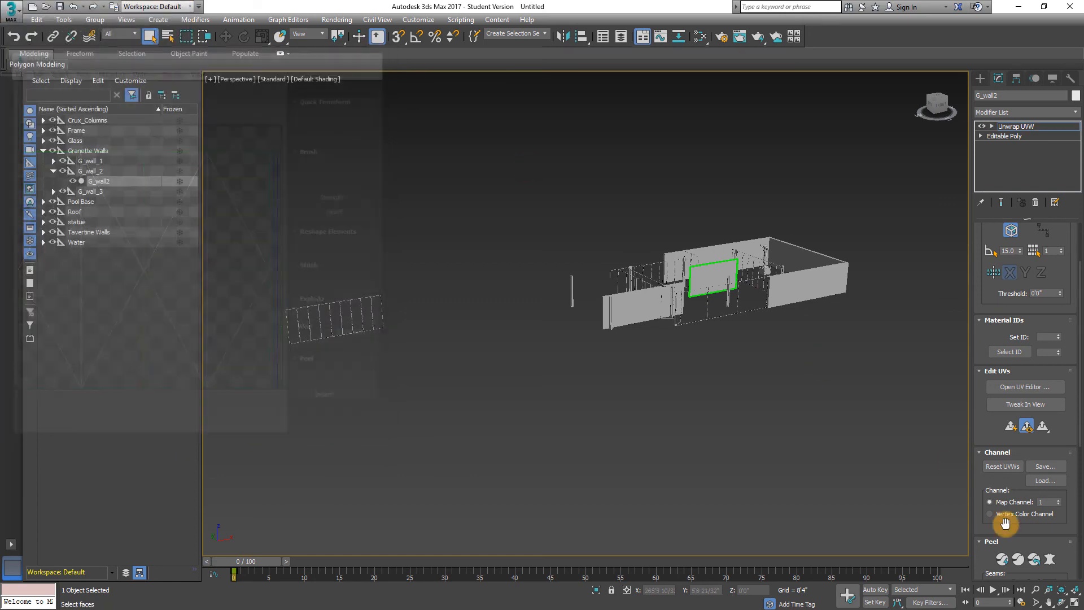
# - Add a second Unwrap UVW modifier to G_wall2, set it to map channel 2 and move the UVs there
pyautogui.click(1002, 114)
pyautogui.press('u')
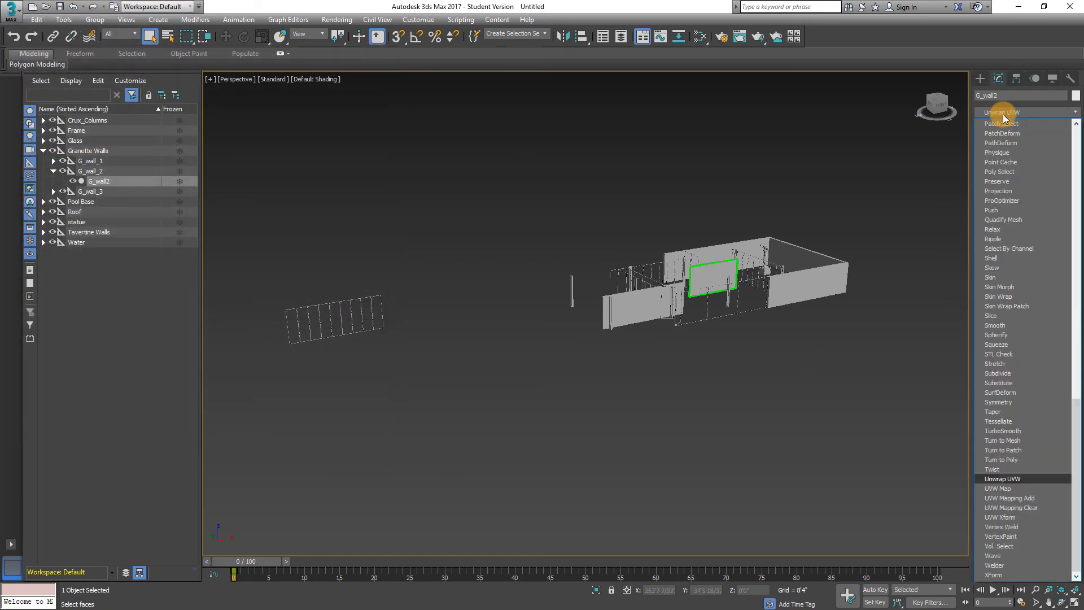
pyautogui.press('Return')
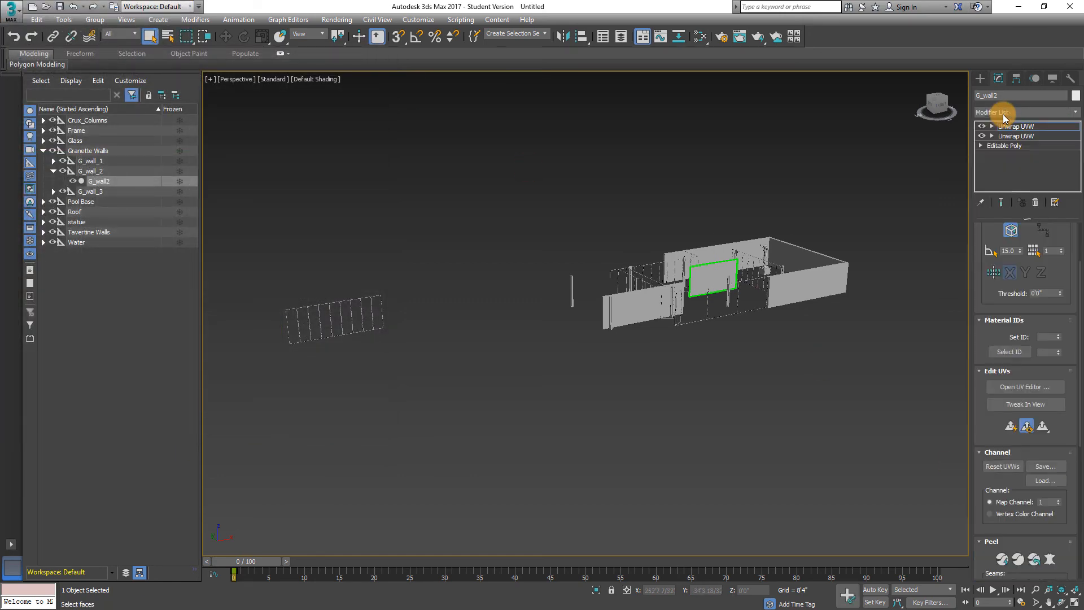
pyautogui.click(1057, 499)
pyautogui.click(483, 308)
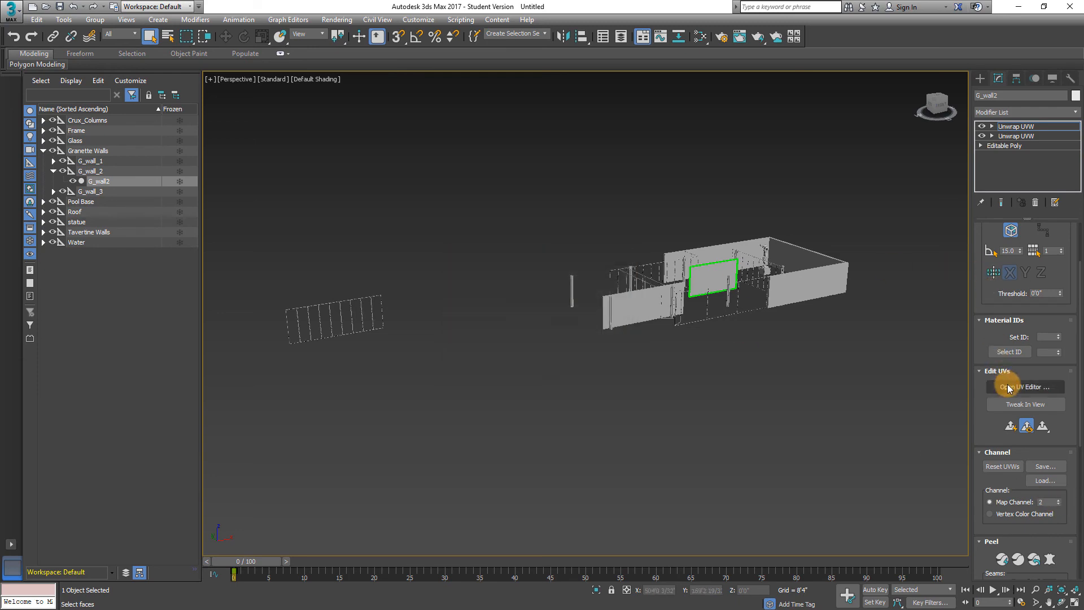
# - Apply Flatten Mapping to G_wall2's channel 2 UVs and close the UV editor
pyautogui.click(1025, 386)
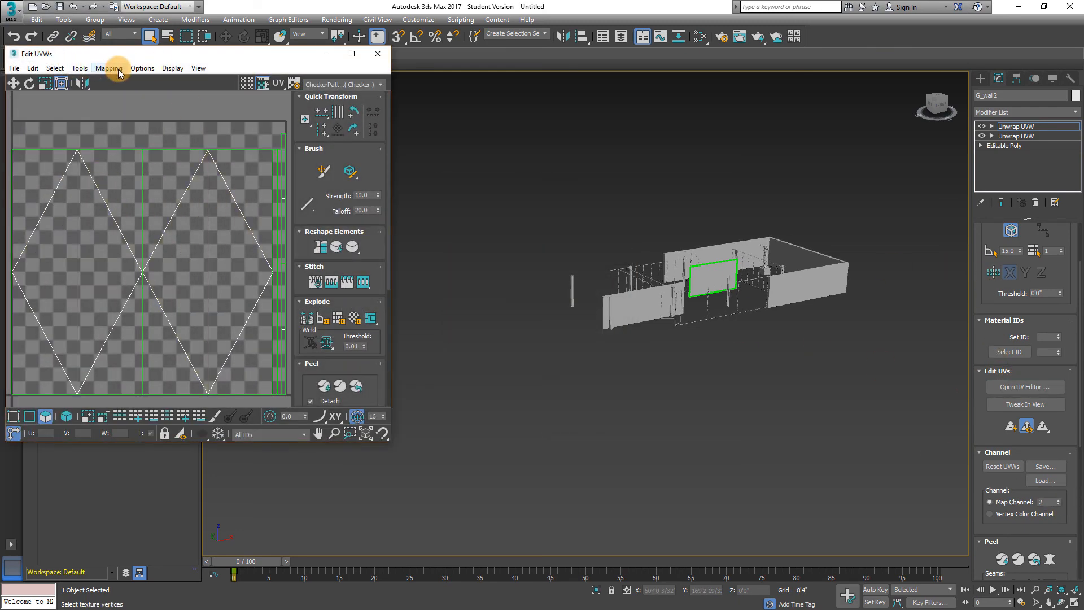
pyautogui.click(109, 67)
pyautogui.click(135, 82)
pyautogui.click(160, 79)
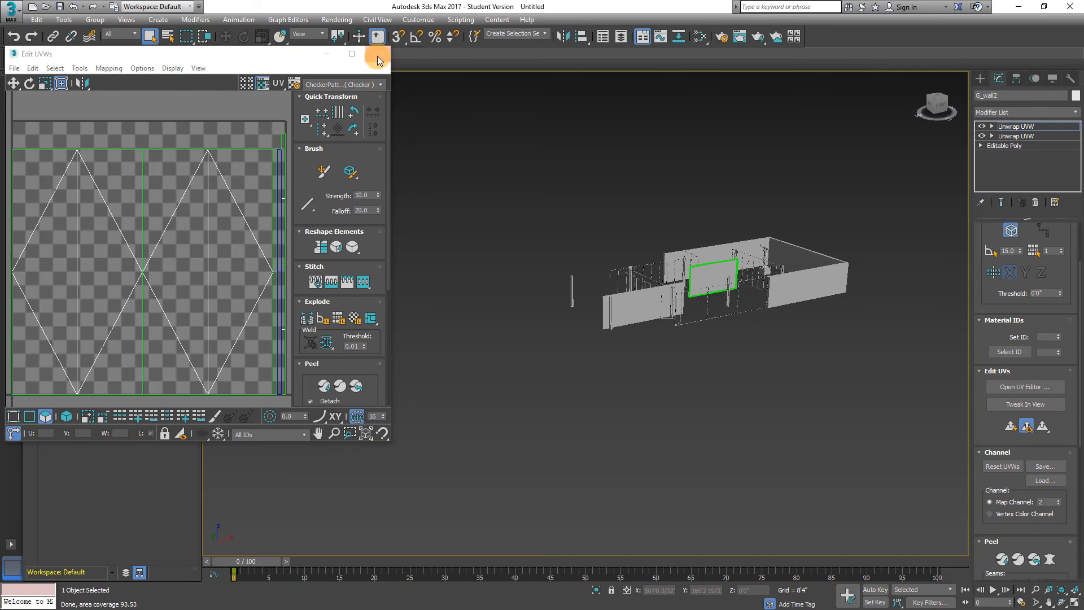
pyautogui.click(378, 53)
# - Add a UVW Map modifier to G_wall2, use Box mapping and fit it to the wall
pyautogui.click(1027, 113)
pyautogui.write('uvw')
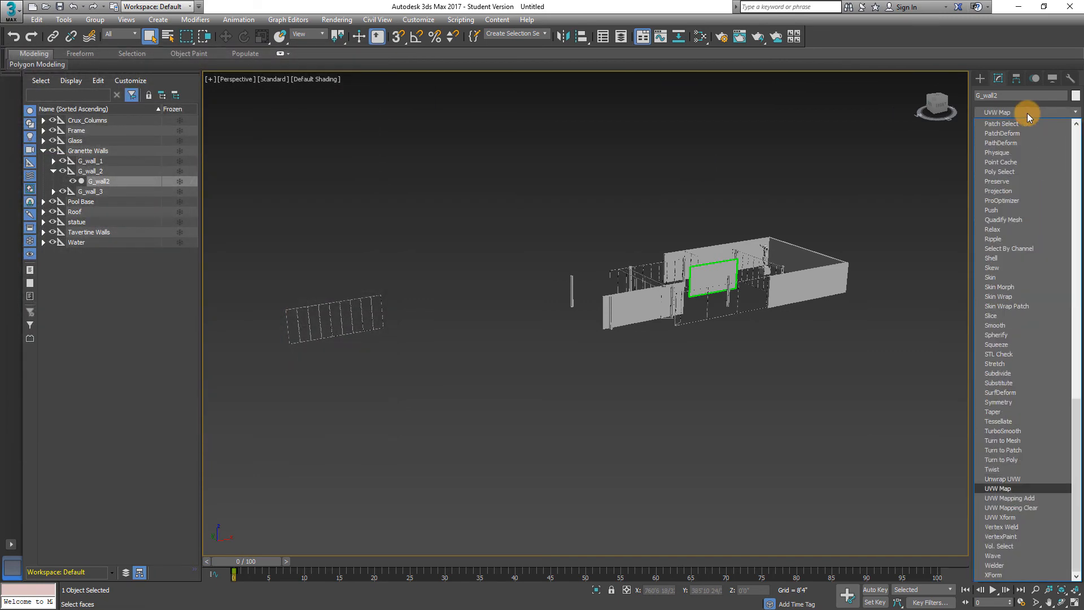
pyautogui.click(998, 488)
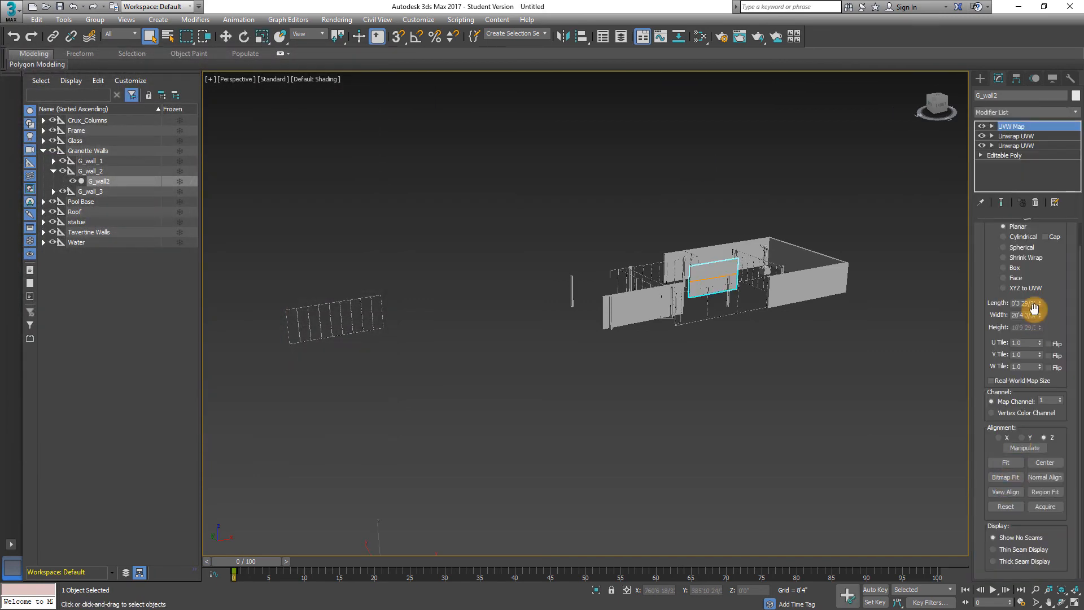
pyautogui.click(1003, 268)
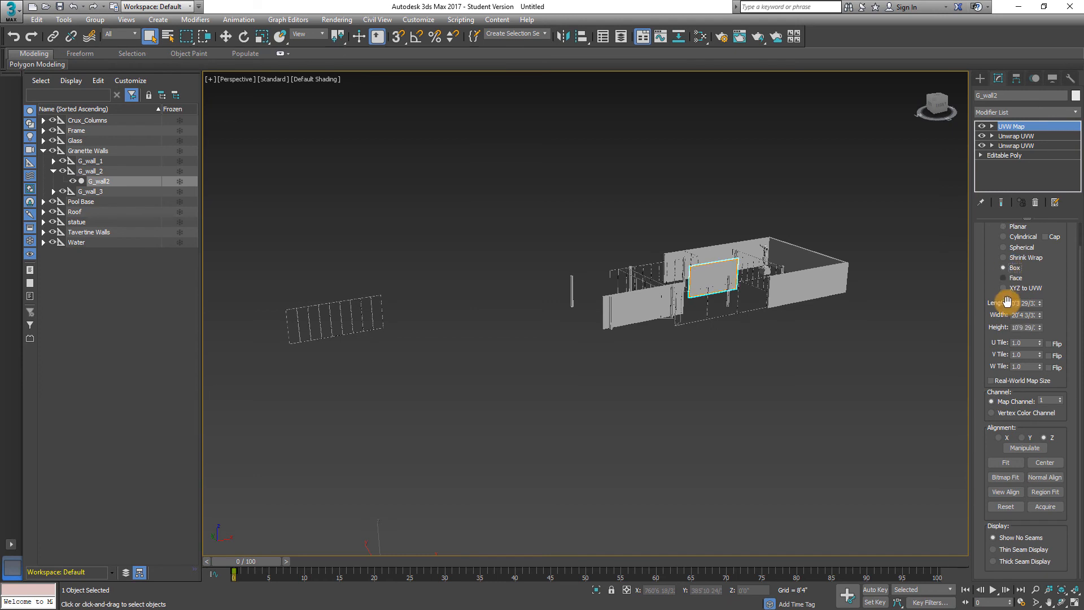
pyautogui.click(1003, 464)
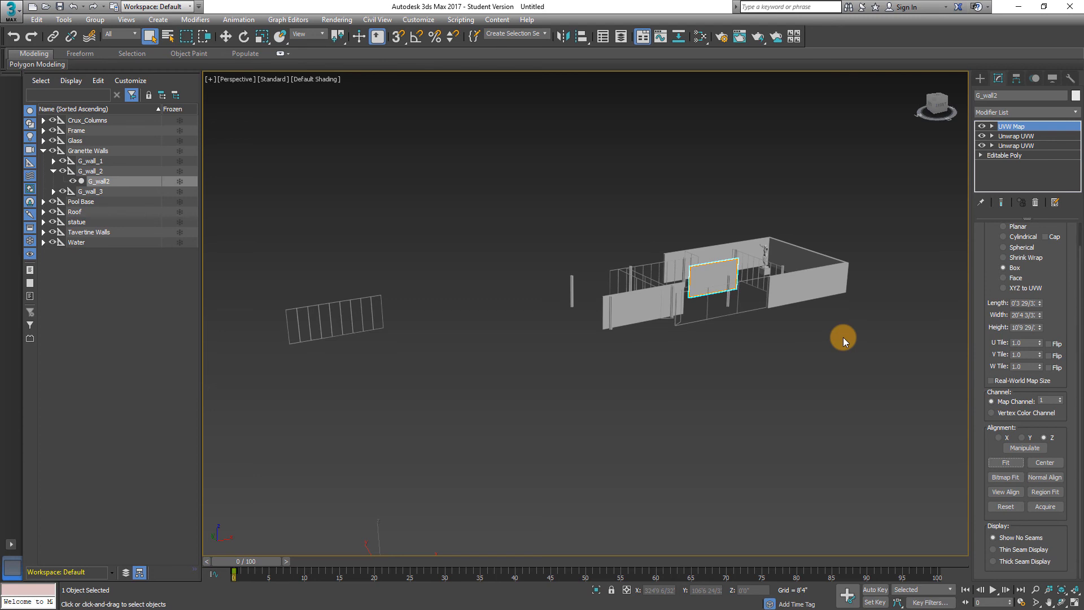
# - Stack two Unwrap UVW modifiers on G_Wall1 and unwrap its UVs
pyautogui.click(700, 274)
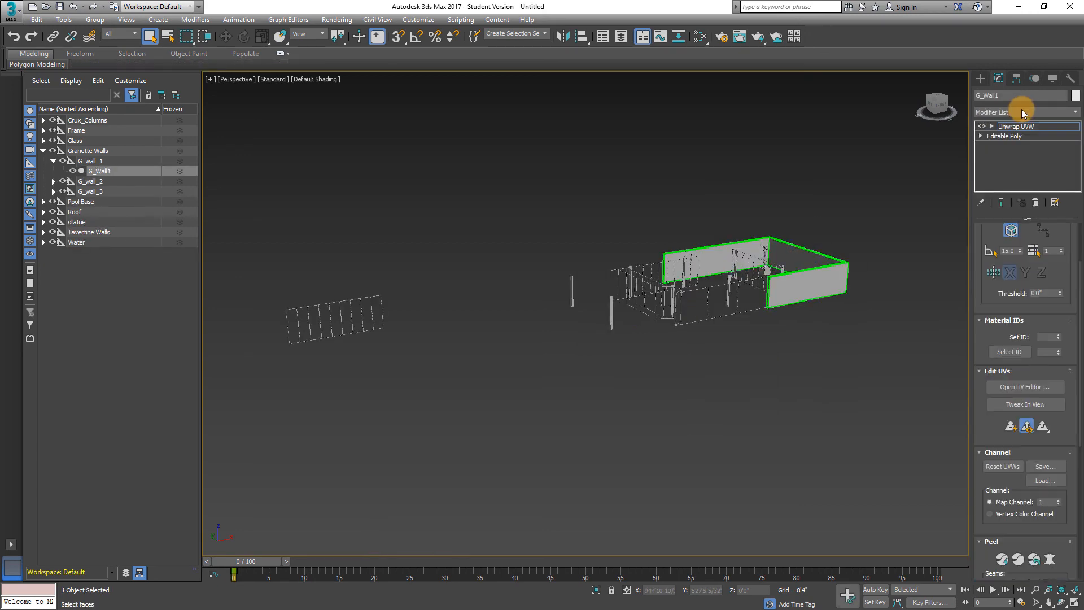
pyautogui.click(995, 112)
pyautogui.click(1005, 169)
pyautogui.click(1006, 390)
pyautogui.click(388, 7)
# - Add a UVW Map modifier to G_Wall1 with Box mapping fitted to the wall
pyautogui.click(1022, 113)
pyautogui.click(1011, 180)
pyautogui.click(1015, 268)
pyautogui.click(1017, 463)
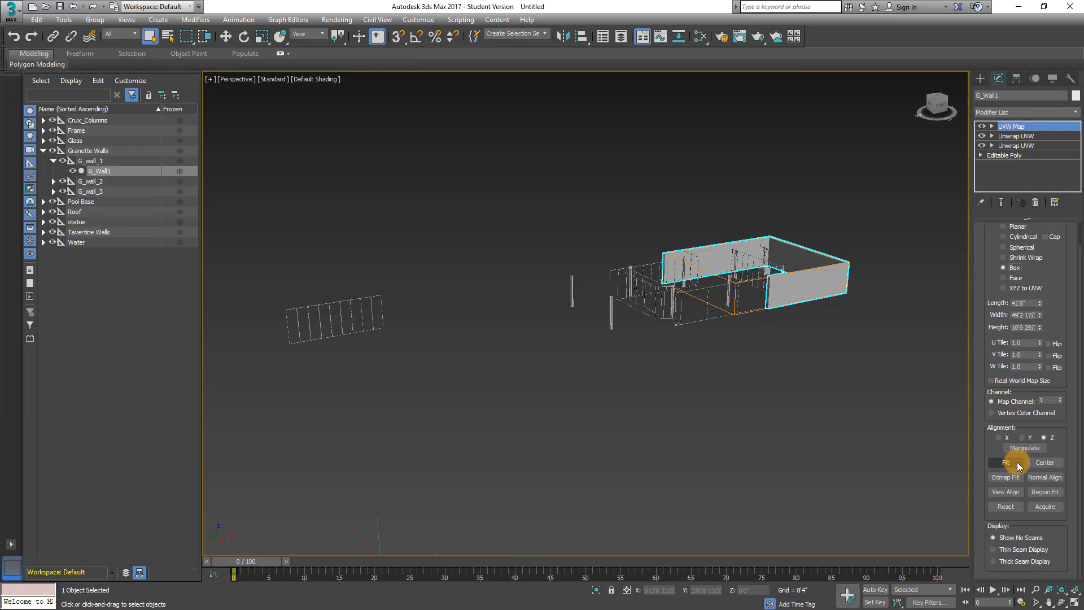
# - Add an Unwrap UVW modifier to the CruxCol columns and flatten their UVs
pyautogui.click(726, 278)
pyautogui.click(1016, 112)
pyautogui.click(1007, 170)
pyautogui.click(1024, 387)
pyautogui.click(158, 80)
pyautogui.click(389, 7)
# - Add a second Unwrap UVW modifier for map channel 2 to CruxCol, with a Box-mapped UVW Map on top
pyautogui.click(1019, 112)
pyautogui.click(1007, 169)
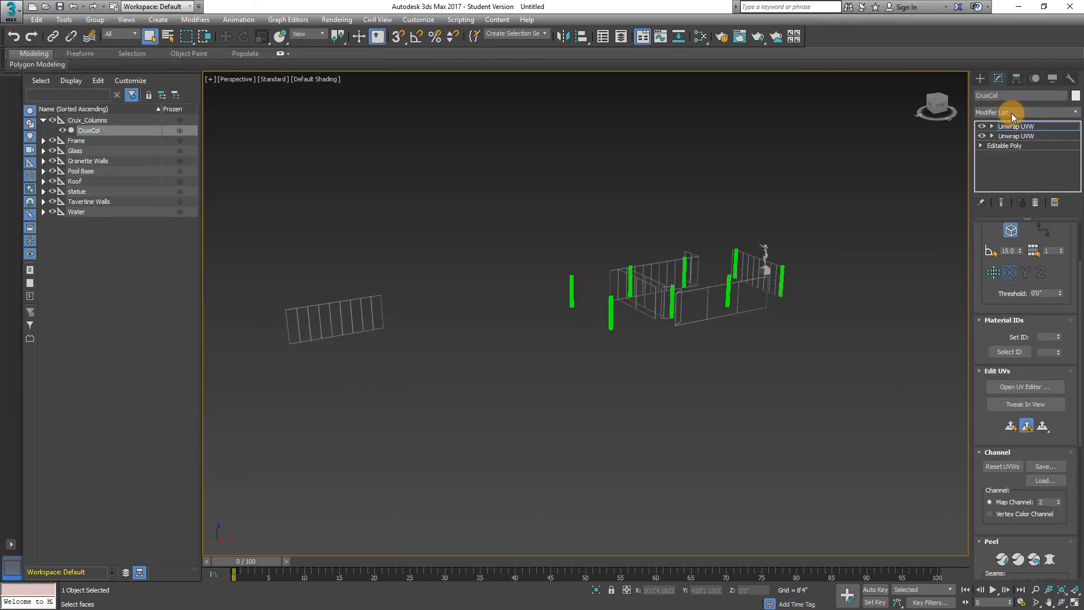
pyautogui.click(1010, 113)
pyautogui.click(1011, 180)
pyautogui.click(1010, 268)
# - Add an Unwrap UVW modifier to the Statue and flatten its UVs with a 45° polygon angle threshold
pyautogui.click(764, 270)
pyautogui.click(1016, 113)
pyautogui.click(1007, 169)
pyautogui.click(1028, 388)
pyautogui.click(158, 80)
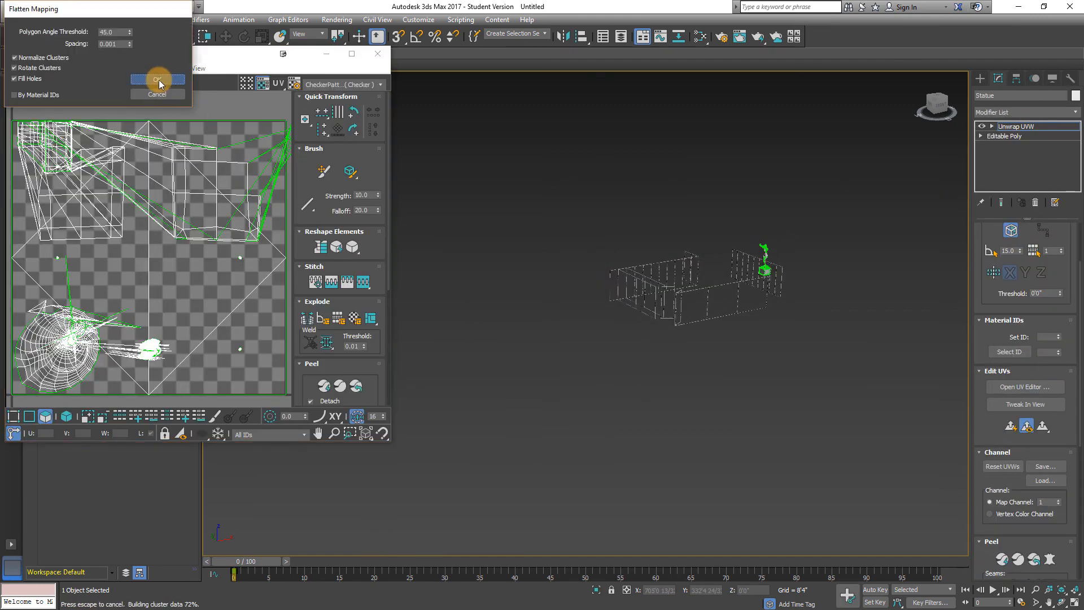
pyautogui.click(377, 54)
# - Add a second Unwrap UVW modifier to the Statue, set it to map channel 2 and move the UVs there
pyautogui.click(1016, 112)
pyautogui.click(1008, 170)
pyautogui.click(1057, 500)
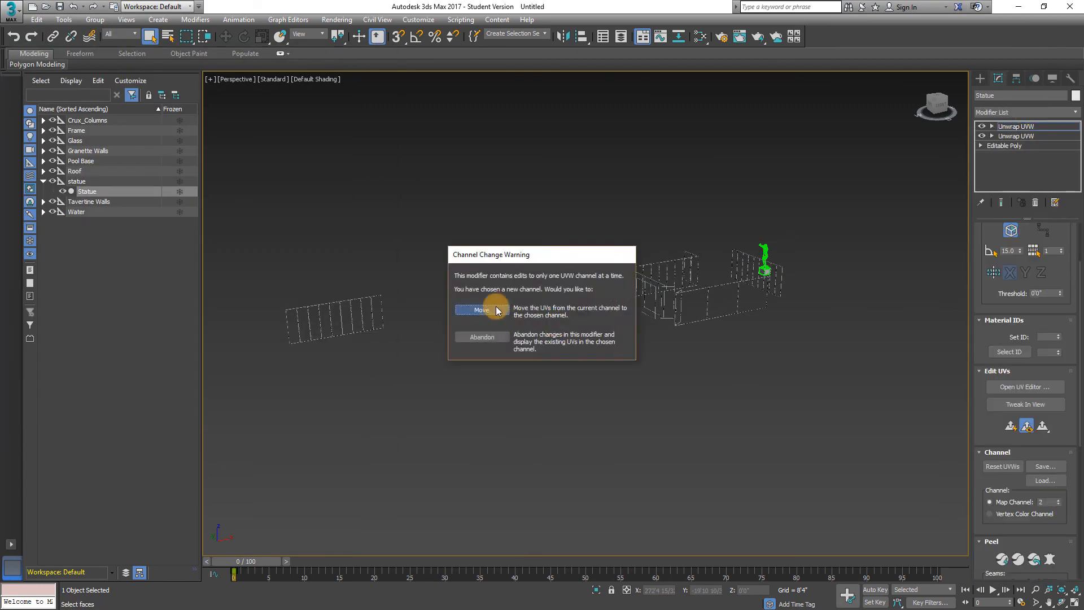
pyautogui.click(496, 310)
# - Add a UVW Map modifier with Box mapping to the Statue and deselect it
pyautogui.click(1023, 112)
pyautogui.press('u')
pyautogui.press('u')
pyautogui.press('Return')
pyautogui.click(1011, 267)
pyautogui.click(795, 221)
# - Save the scene to the Desktop as a 3ds Max file named Unwrapping
pyautogui.click(11, 10)
pyautogui.click(45, 144)
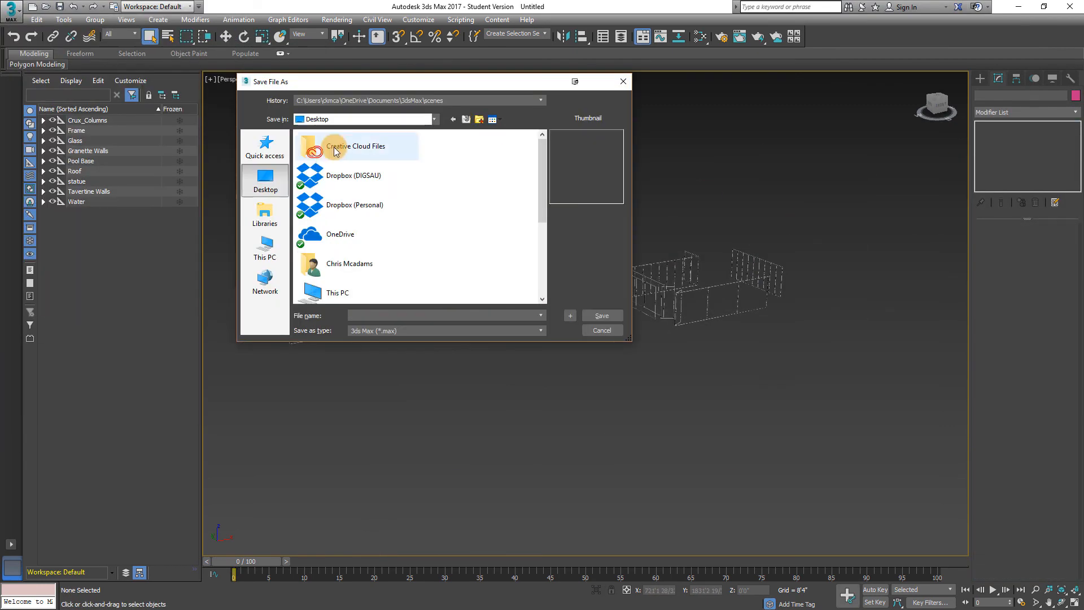
pyautogui.click(374, 316)
pyautogui.write('Unwrapping')
pyautogui.click(601, 315)
# - Add an Unwrap UVW modifier to the Frame and flatten its UVs with a 45° polygon angle threshold
pyautogui.click(669, 259)
pyautogui.click(1023, 113)
pyautogui.click(1018, 387)
pyautogui.click(398, 116)
pyautogui.click(152, 79)
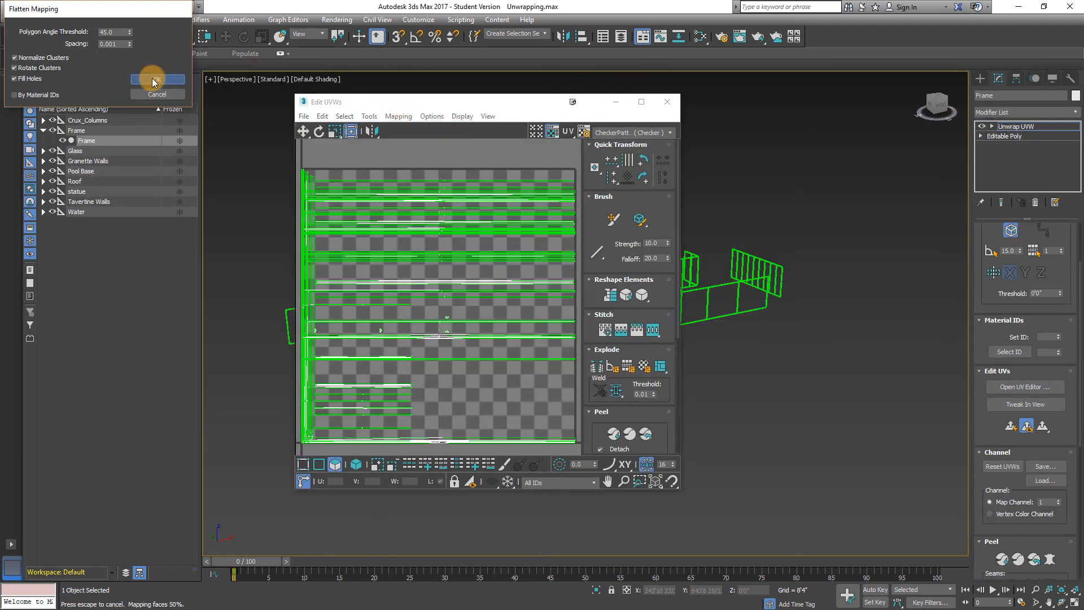
pyautogui.click(344, 117)
pyautogui.click(375, 219)
pyautogui.click(667, 103)
# - Add a second Unwrap UVW modifier to the Frame, set it to map channel 2 and move the UVs there
pyautogui.click(1024, 112)
pyautogui.click(1013, 129)
pyautogui.click(1058, 500)
pyautogui.click(497, 311)
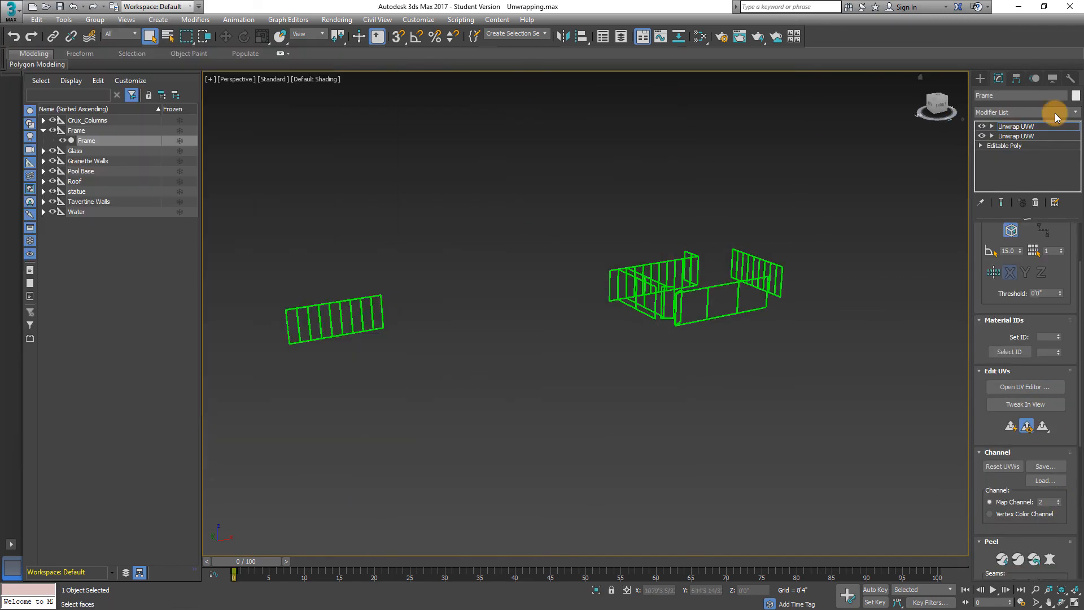
# - Add a UVW Map modifier with Box mapping to the Frame and enter 4' as its mapping size
pyautogui.click(1054, 113)
pyautogui.press('u')
pyautogui.press('u')
pyautogui.press('Return')
pyautogui.click(1010, 267)
pyautogui.doubleClick(1019, 302)
pyautogui.write("4'")
# - Hide the Frame and unhide all objects in the scene
pyautogui.rightClick(768, 256)
pyautogui.click(794, 240)
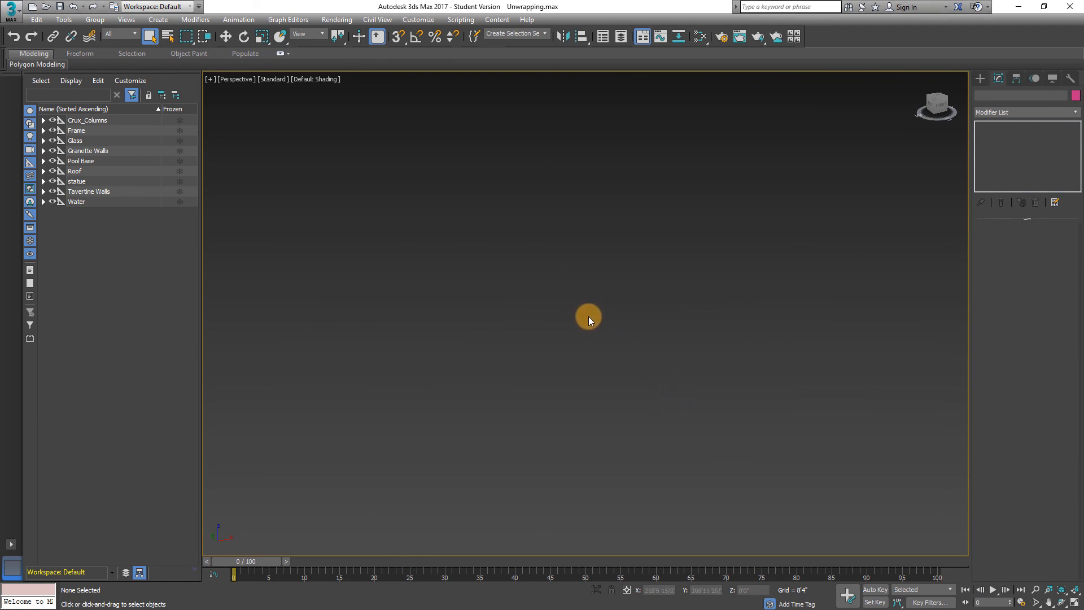
pyautogui.rightClick(564, 253)
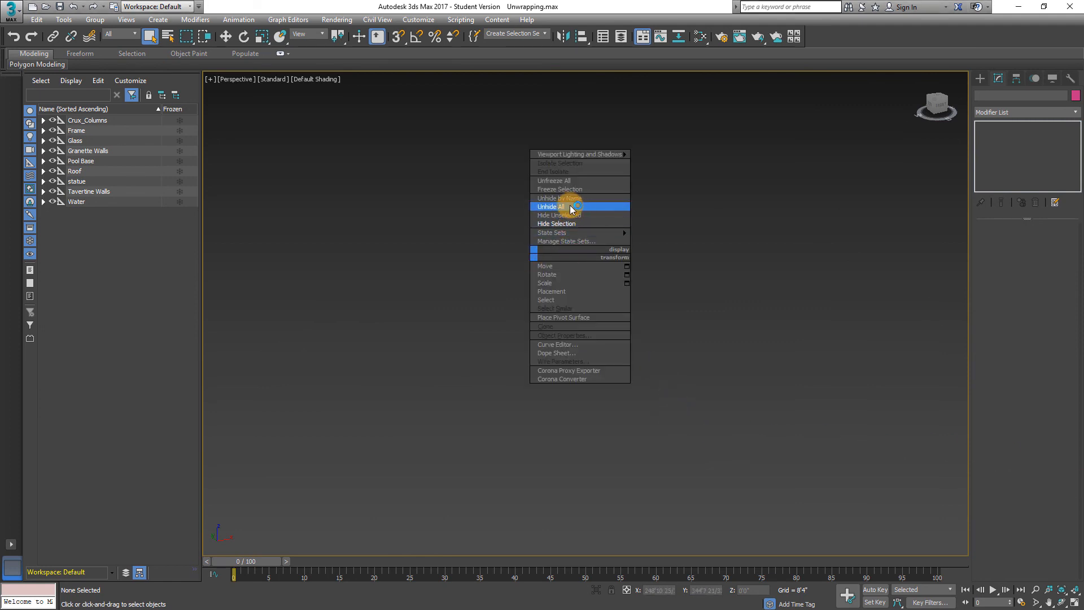
pyautogui.click(541, 208)
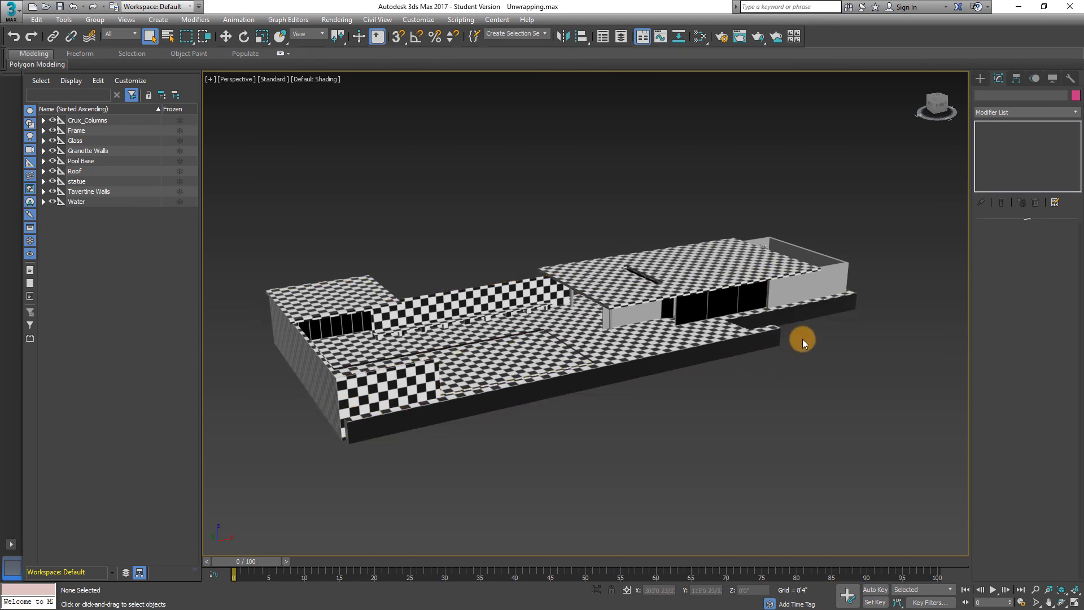
# - Examine the checker pattern on the pavilion's base, walls and roof from several angles
pyautogui.keyDown('alt'); pyautogui.moveTo(800, 354); pyautogui.dragTo(730, 425, button='middle'); pyautogui.keyUp('alt')
pyautogui.scroll(8, 729, 425)
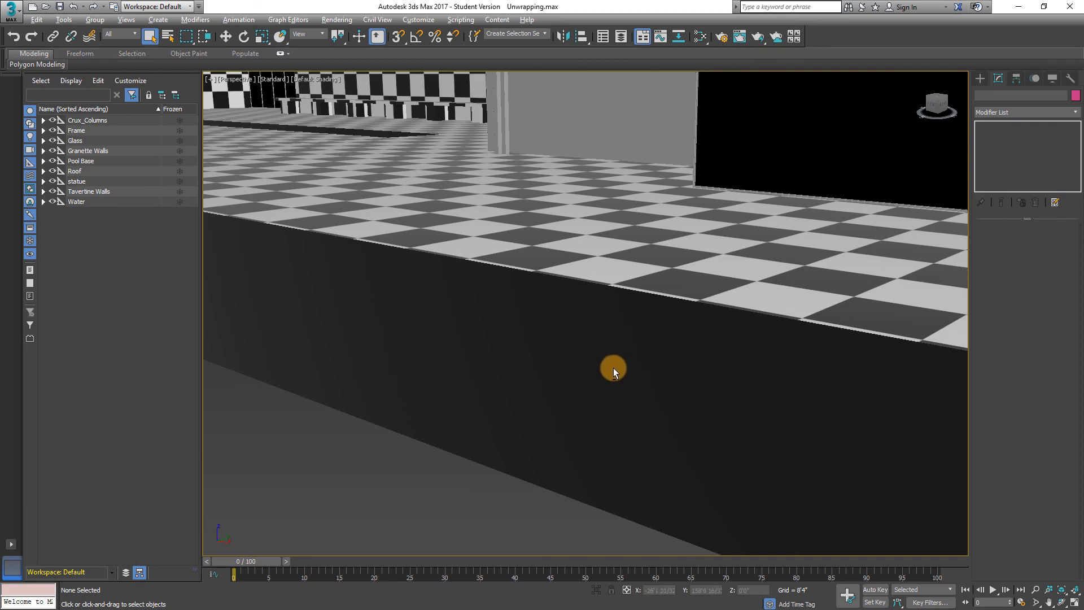
pyautogui.keyDown('alt'); pyautogui.moveTo(613, 367); pyautogui.dragTo(576, 274, button='middle'); pyautogui.keyUp('alt')
pyautogui.keyDown('alt'); pyautogui.moveTo(389, 240); pyautogui.dragTo(673, 203, button='middle'); pyautogui.keyUp('alt')
pyautogui.keyDown('alt'); pyautogui.moveTo(573, 213); pyautogui.dragTo(839, 175, button='middle'); pyautogui.keyUp('alt')
pyautogui.scroll(-5, 812, 160)
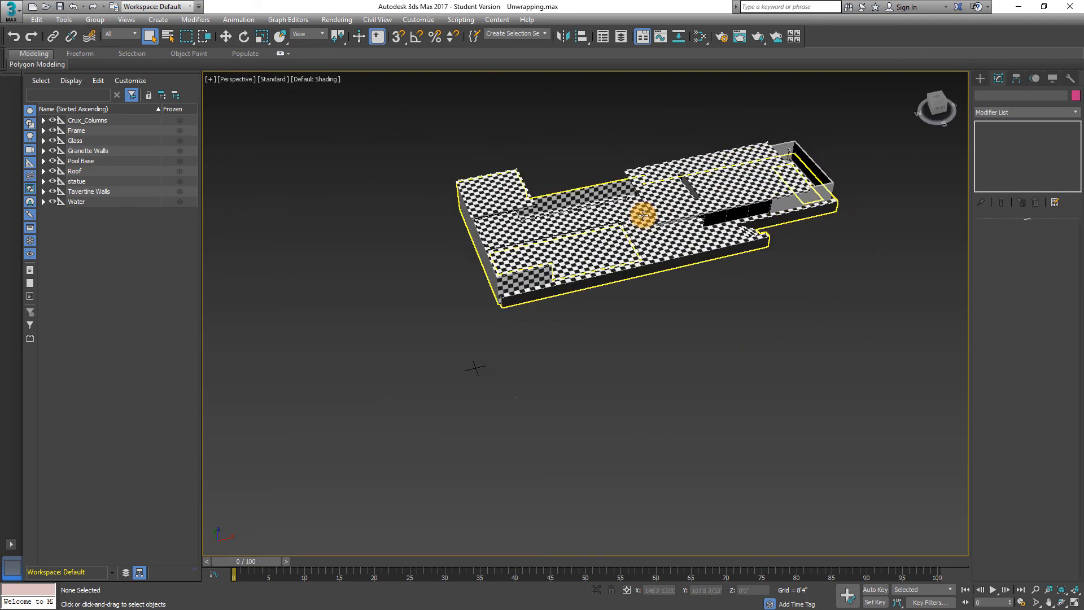
pyautogui.moveTo(703, 208)
pyautogui.keyDown('alt'); pyautogui.mouseDown(button='middle')
pyautogui.moveTo(704, 188)
pyautogui.moveTo(687, 201)
pyautogui.mouseUp(button='middle'); pyautogui.keyUp('alt')
pyautogui.scroll(5, 687, 201)
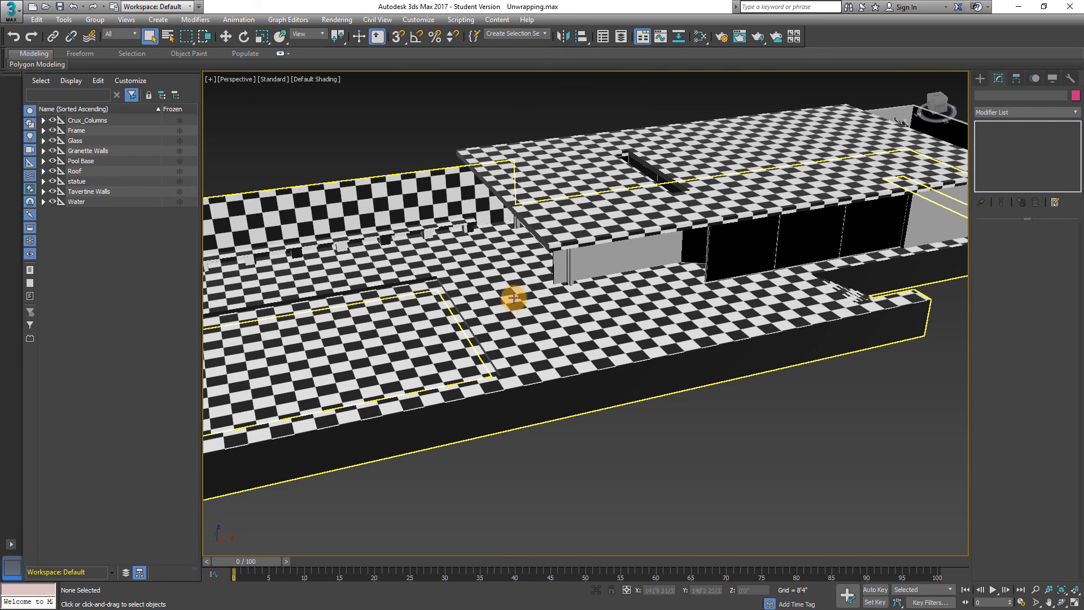
pyautogui.scroll(-5, 515, 302)
pyautogui.moveTo(520, 303); pyautogui.dragTo(785, 303, button='middle')
pyautogui.scroll(-3, 832, 345)
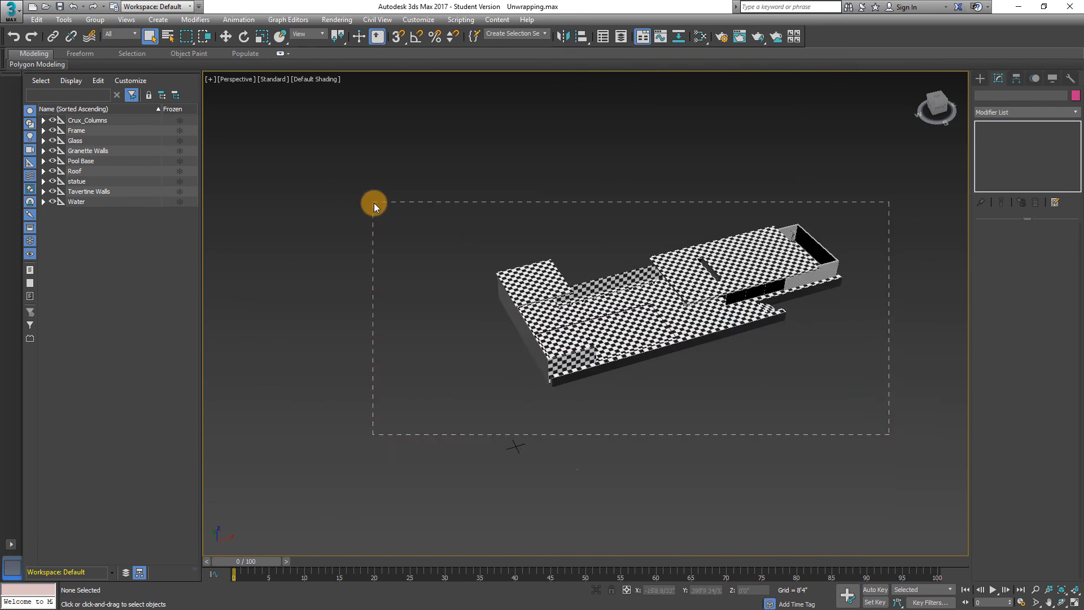
# - Select the pavilion's meshes and the separate cluster of helpers beside it in turn to examine them, and clear the selection
pyautogui.moveTo(374, 202); pyautogui.dragTo(373, 202)
pyautogui.moveTo(462, 182); pyautogui.dragTo(822, 361)
pyautogui.moveTo(908, 411); pyautogui.dragTo(908, 412)
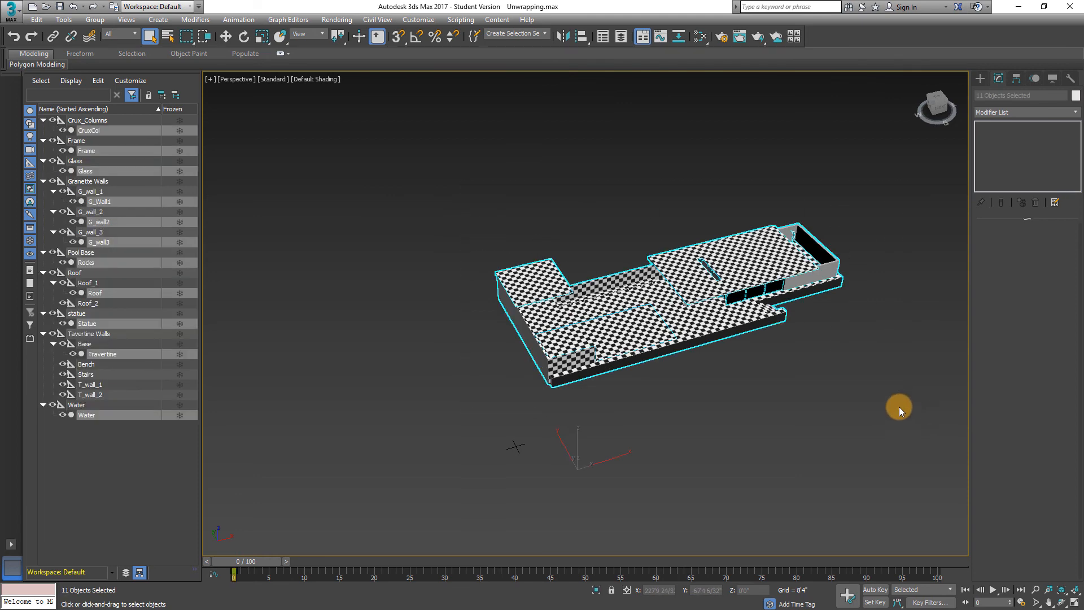
pyautogui.moveTo(486, 421); pyautogui.dragTo(560, 482)
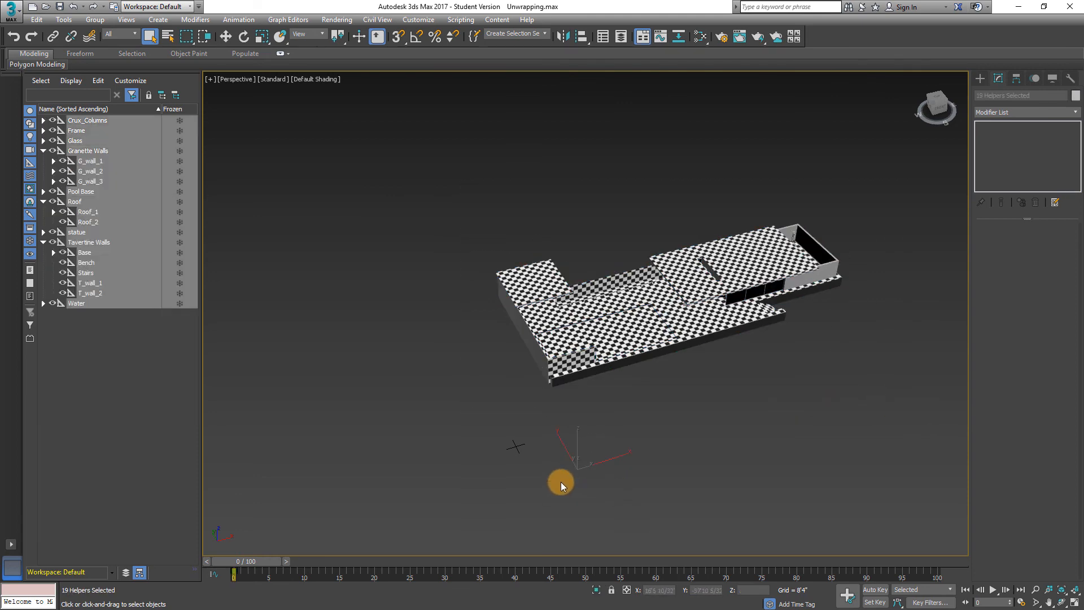
pyautogui.scroll(4, 561, 482)
pyautogui.scroll(5, 590, 459)
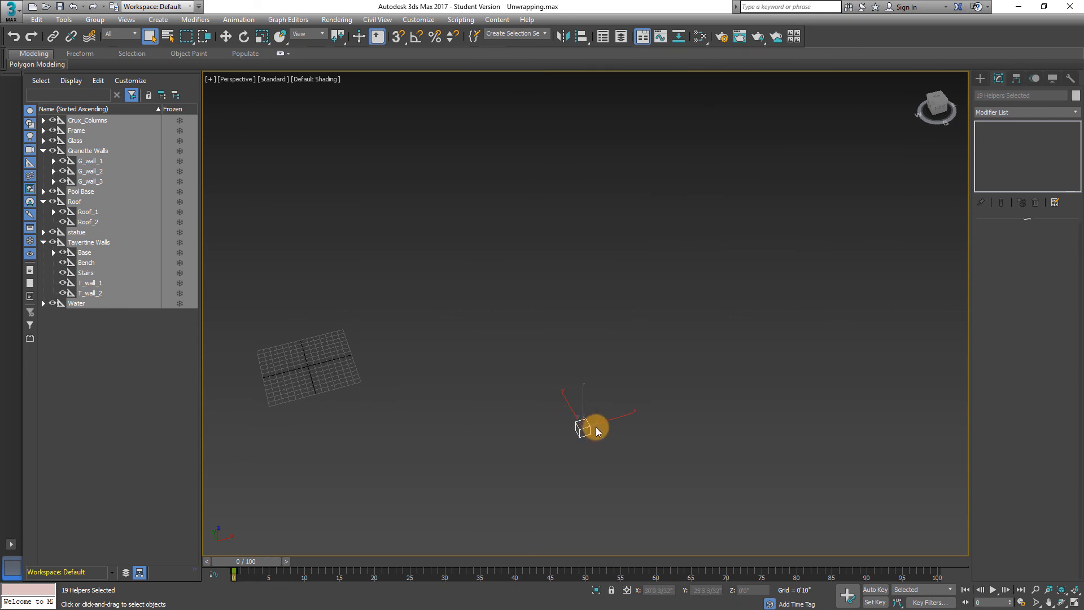
pyautogui.moveTo(534, 404); pyautogui.dragTo(644, 467)
pyautogui.click(591, 366)
pyautogui.scroll(-12, 591, 364)
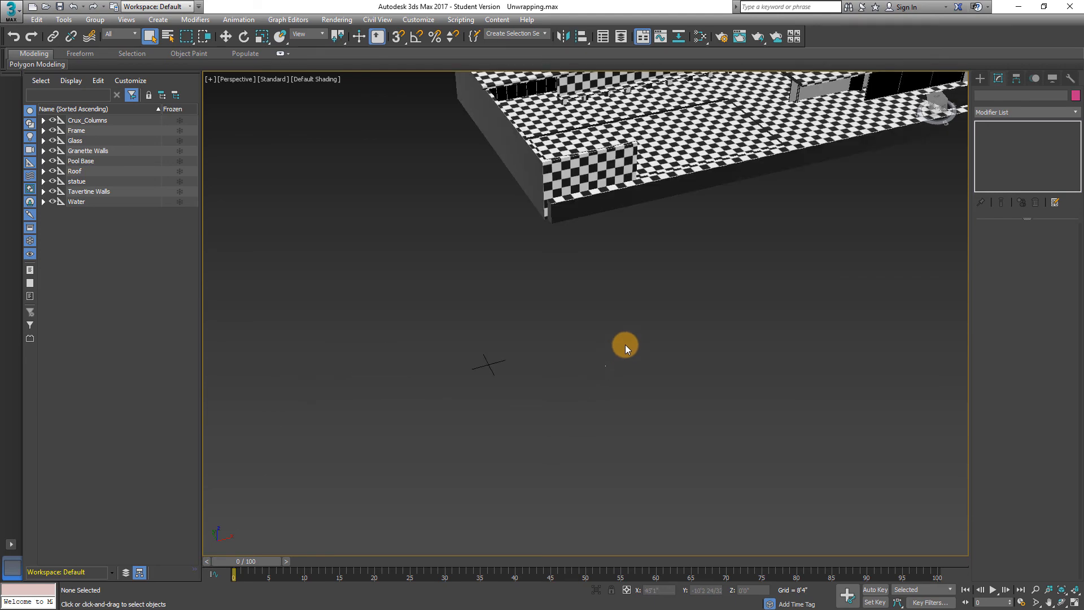
pyautogui.moveTo(679, 300); pyautogui.dragTo(635, 344, button='middle')
pyautogui.scroll(3, 634, 344)
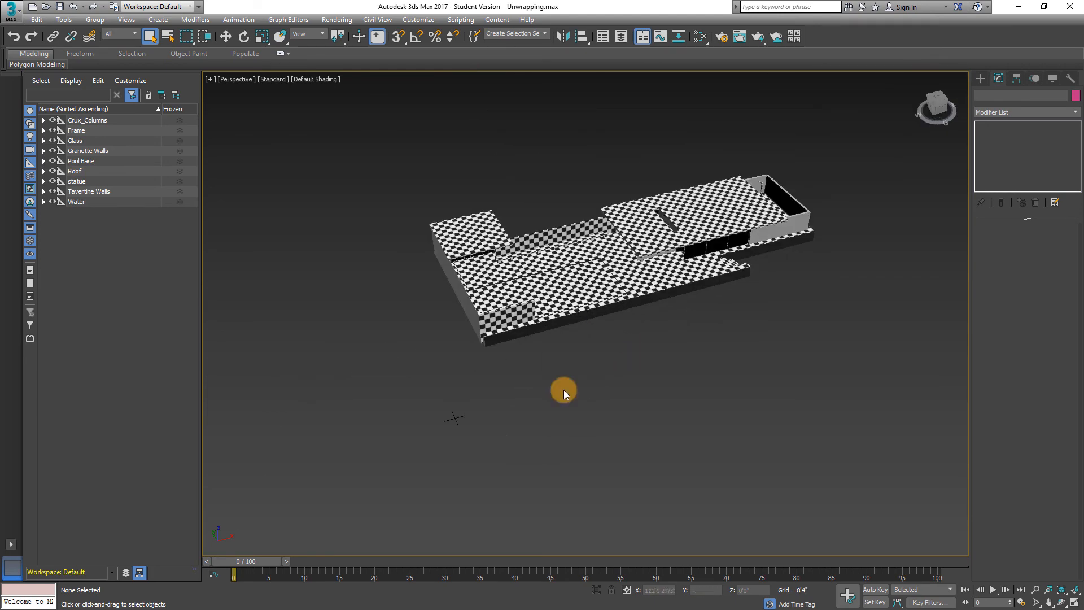
pyautogui.keyDown('alt'); pyautogui.moveTo(595, 401); pyautogui.dragTo(596, 385, button='middle'); pyautogui.keyUp('alt')
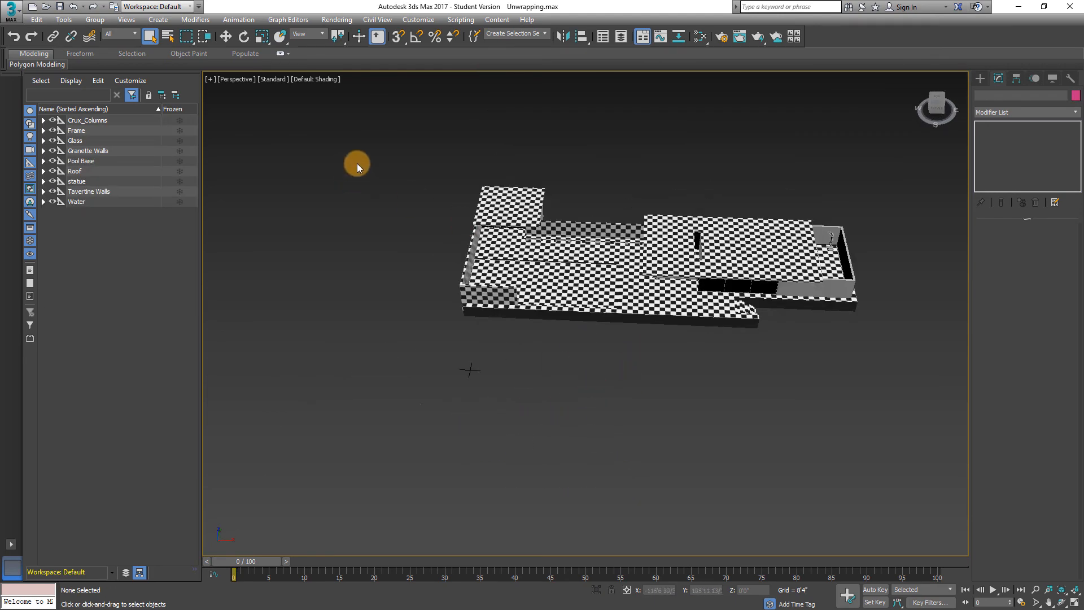
pyautogui.moveTo(896, 344); pyautogui.dragTo(896, 344)
pyautogui.keyDown('alt'); pyautogui.moveTo(809, 360); pyautogui.dragTo(641, 319, button='middle'); pyautogui.keyUp('alt')
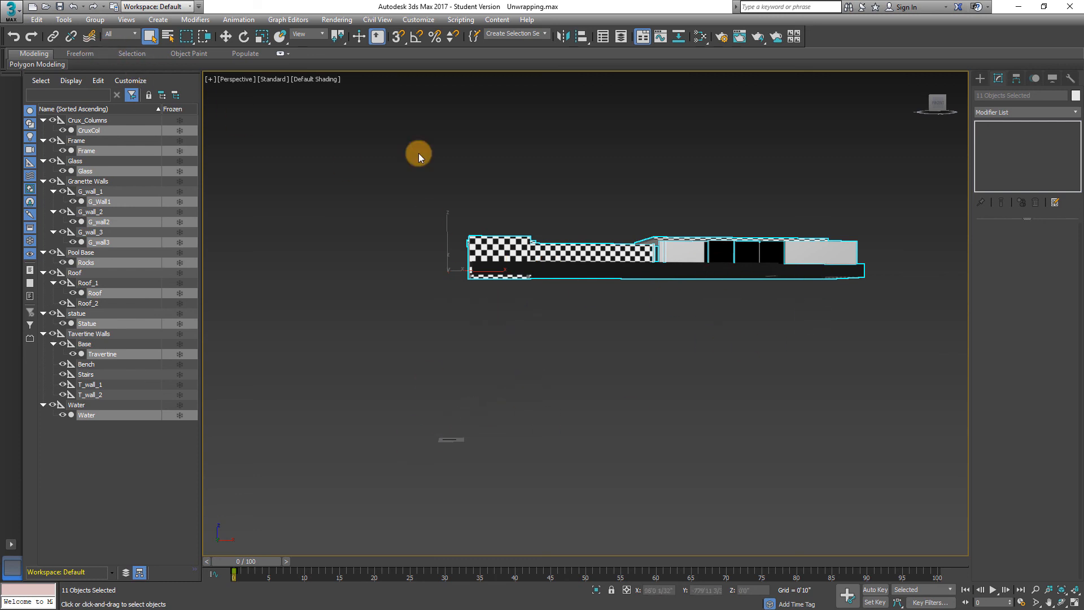
pyautogui.moveTo(398, 182); pyautogui.dragTo(876, 300)
pyautogui.moveTo(938, 318); pyautogui.dragTo(938, 319)
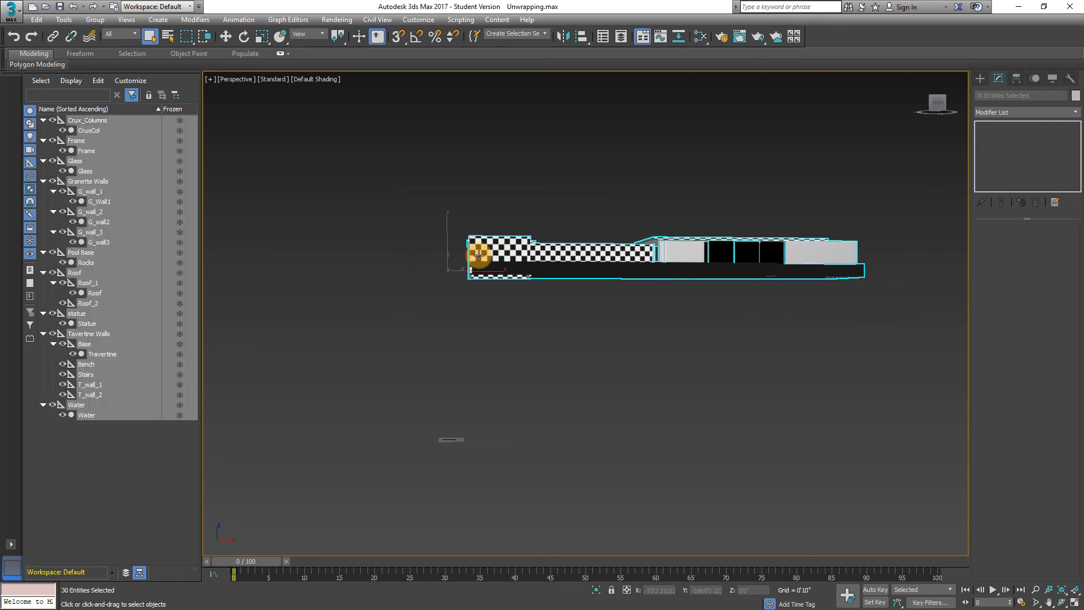
pyautogui.scroll(5, 450, 279)
pyautogui.scroll(-2, 505, 309)
pyautogui.click(504, 353)
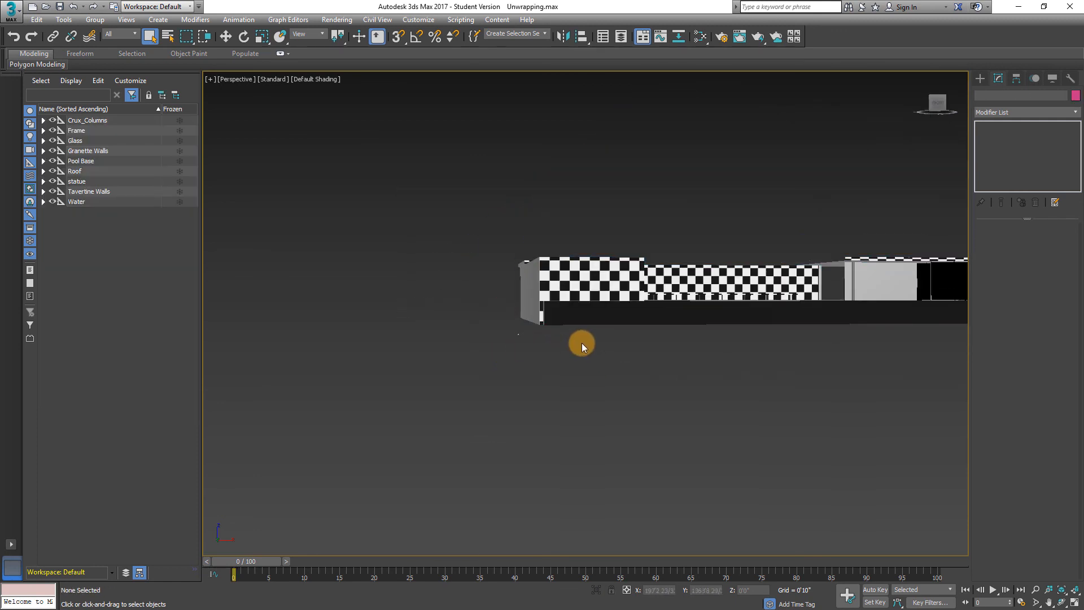
# - Select all the pavilion's meshes without the helpers and start Export Selected
pyautogui.scroll(-2, 572, 337)
pyautogui.moveTo(573, 337); pyautogui.dragTo(412, 259, button='middle')
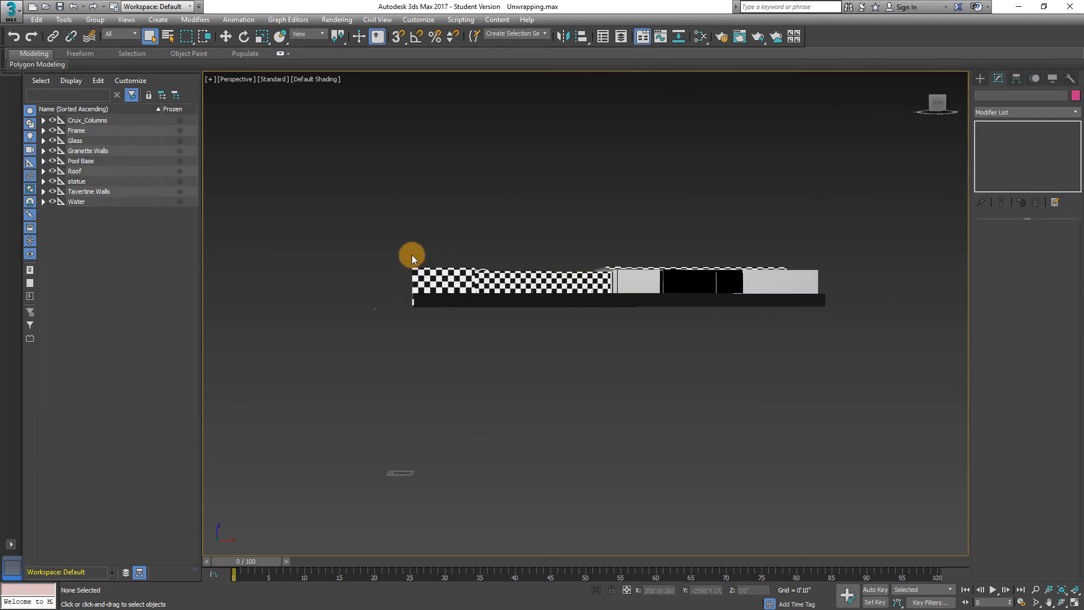
pyautogui.moveTo(690, 324); pyautogui.dragTo(691, 324)
pyautogui.click(12, 11)
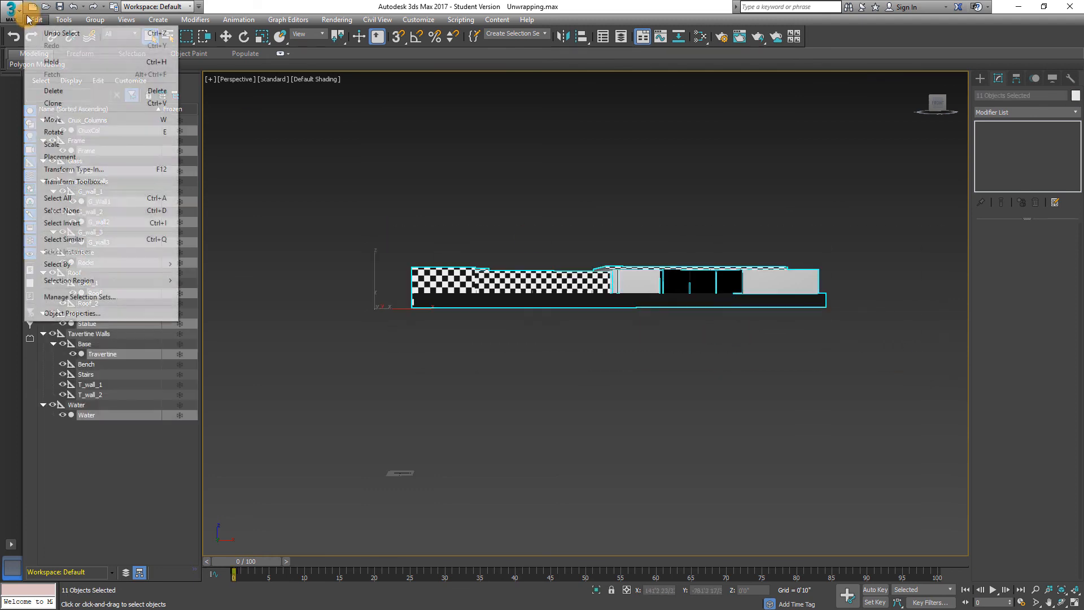
pyautogui.click(18, 14)
pyautogui.click(19, 15)
pyautogui.moveTo(71, 190)
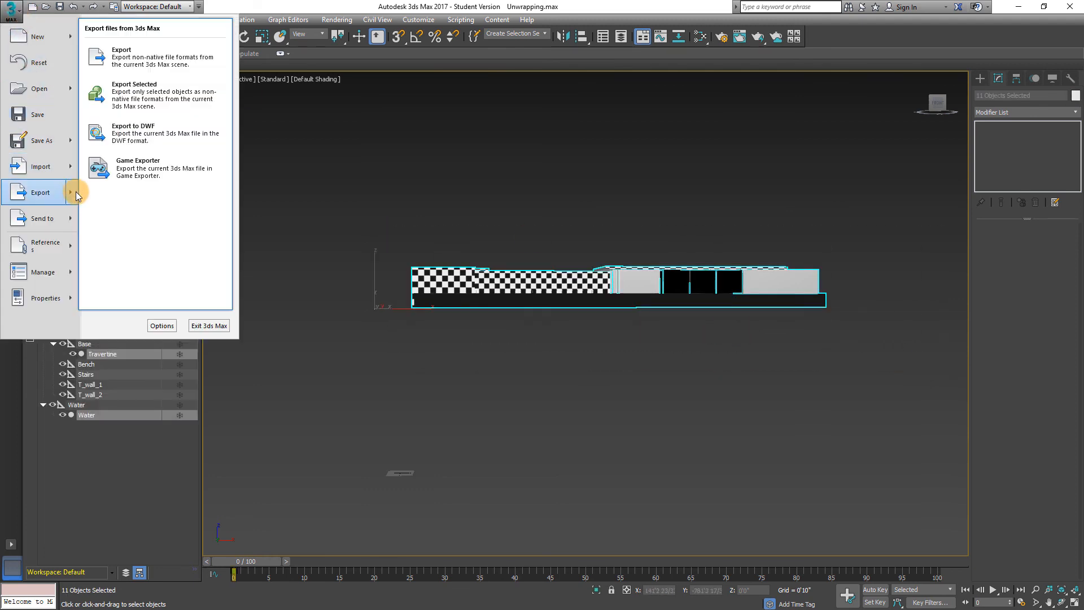
pyautogui.click(162, 101)
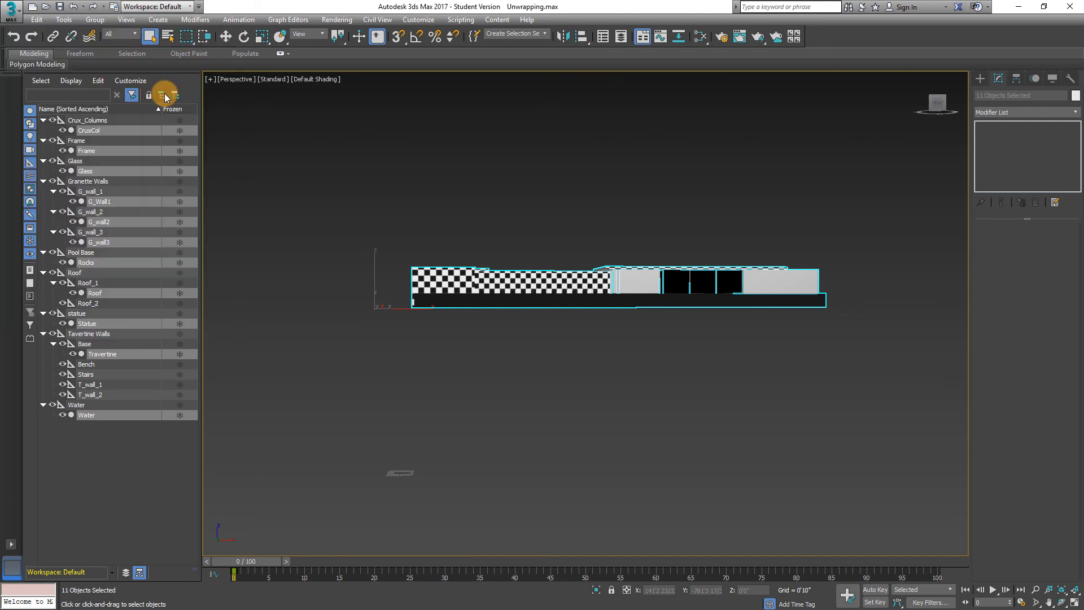
# - Create and open a folder named Max to Unreal inside the Desktop's Rhino to Max to Unreal folder
pyautogui.click(264, 179)
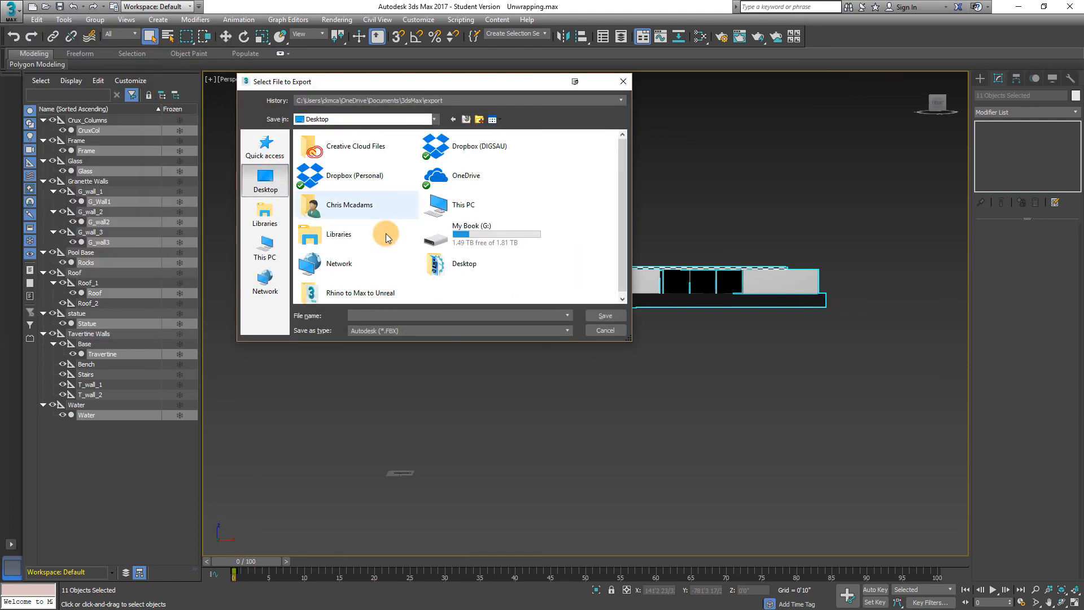
pyautogui.doubleClick(358, 292)
pyautogui.rightClick(336, 204)
pyautogui.moveTo(428, 353)
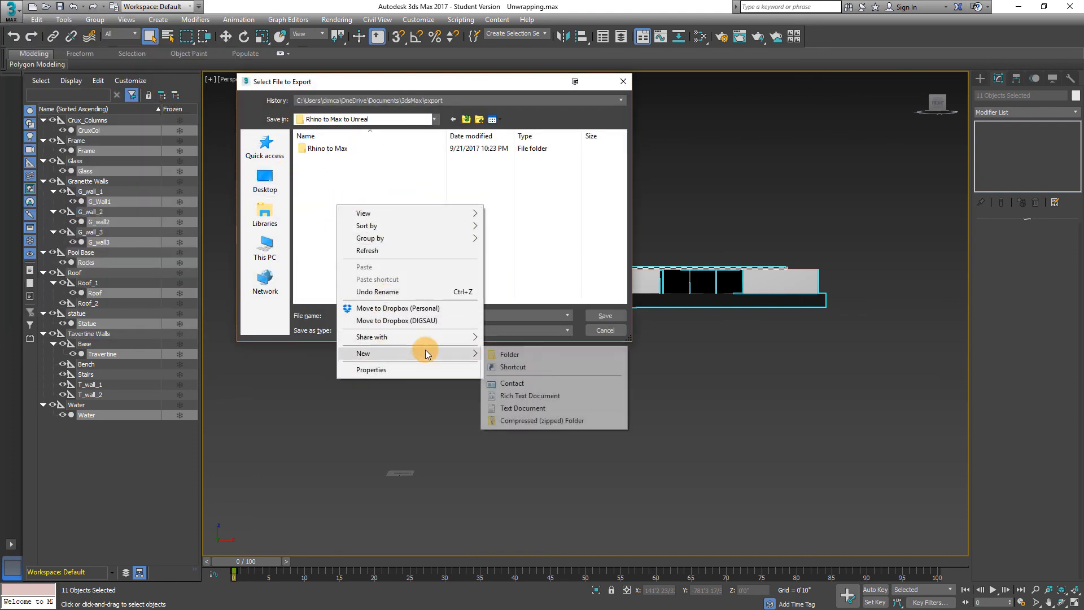
pyautogui.click(511, 355)
pyautogui.write('Max')
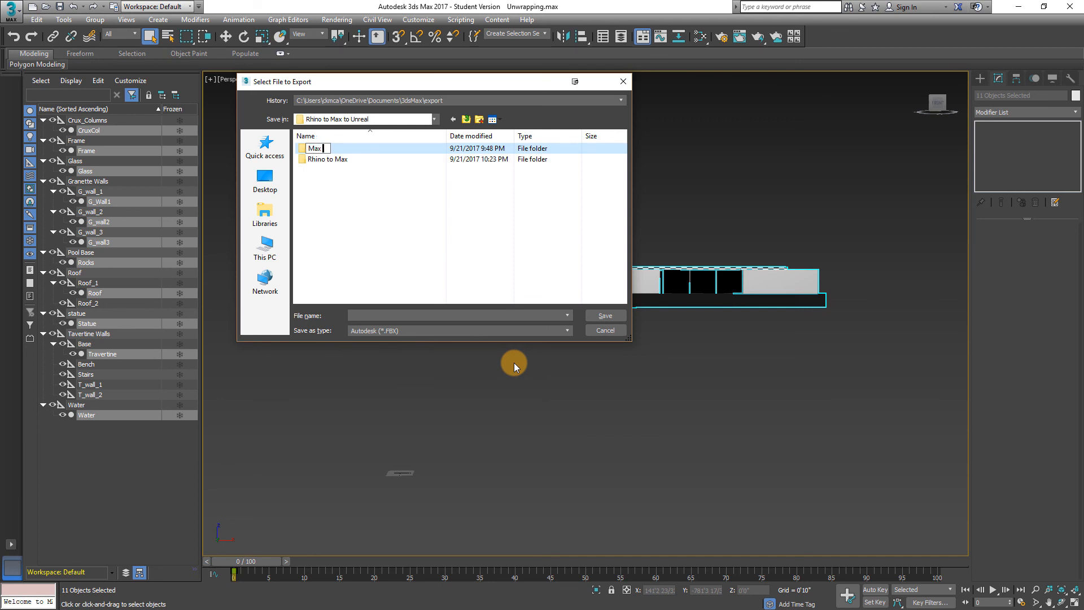
pyautogui.write(' to Unreal')
pyautogui.press('Return')
pyautogui.doubleClick(321, 148)
# - Export the selected meshes as MaxtoUnreal.fbx with the Autodesk Media & Entertainment preset, accept the warnings and clear the selection
pyautogui.click(371, 316)
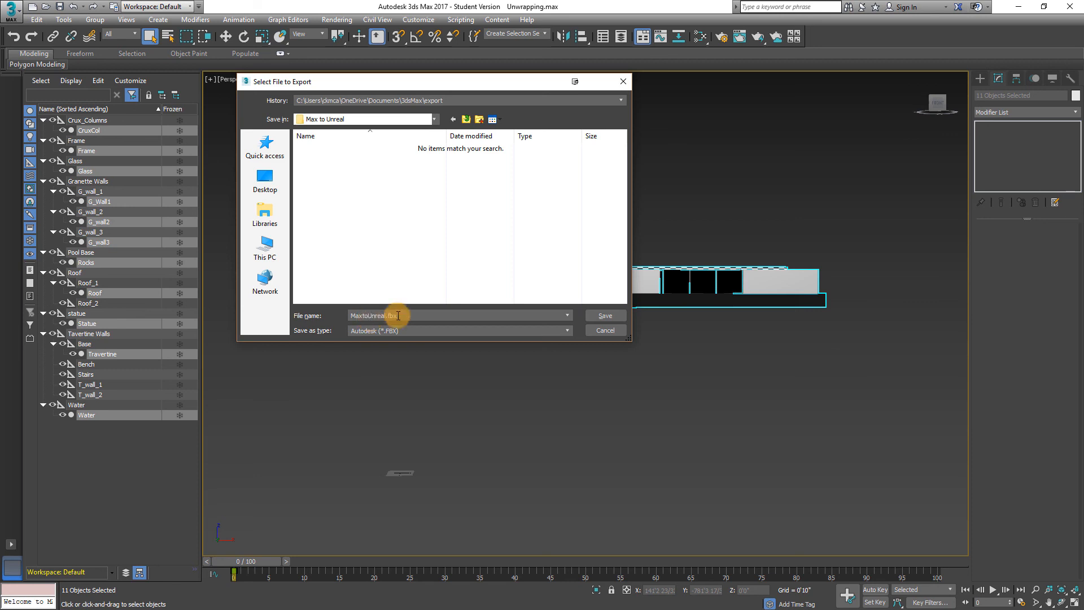
pyautogui.click(608, 314)
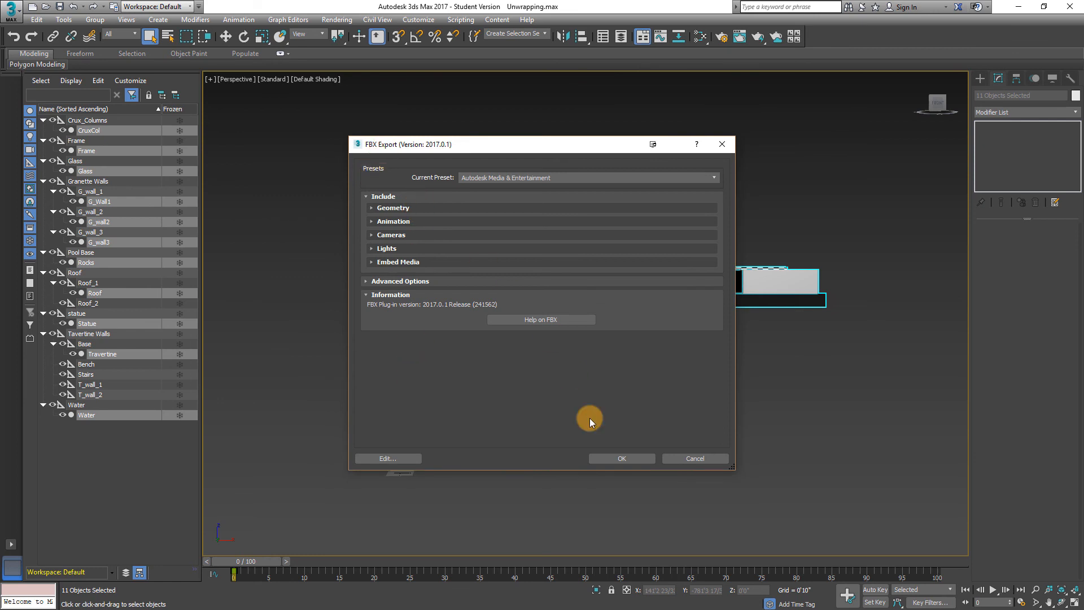
pyautogui.click(622, 458)
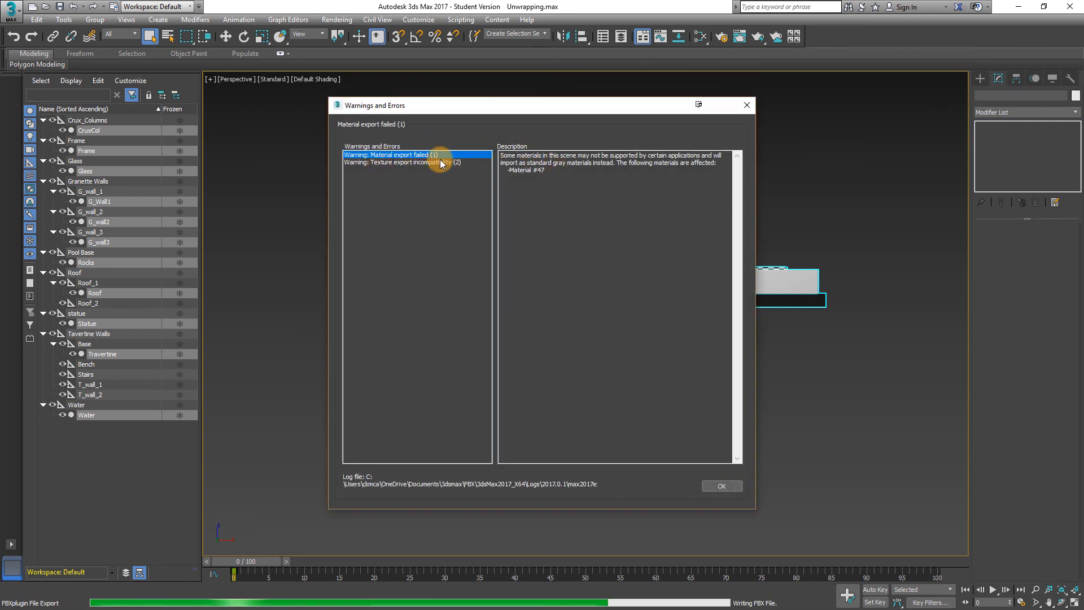
pyautogui.click(731, 486)
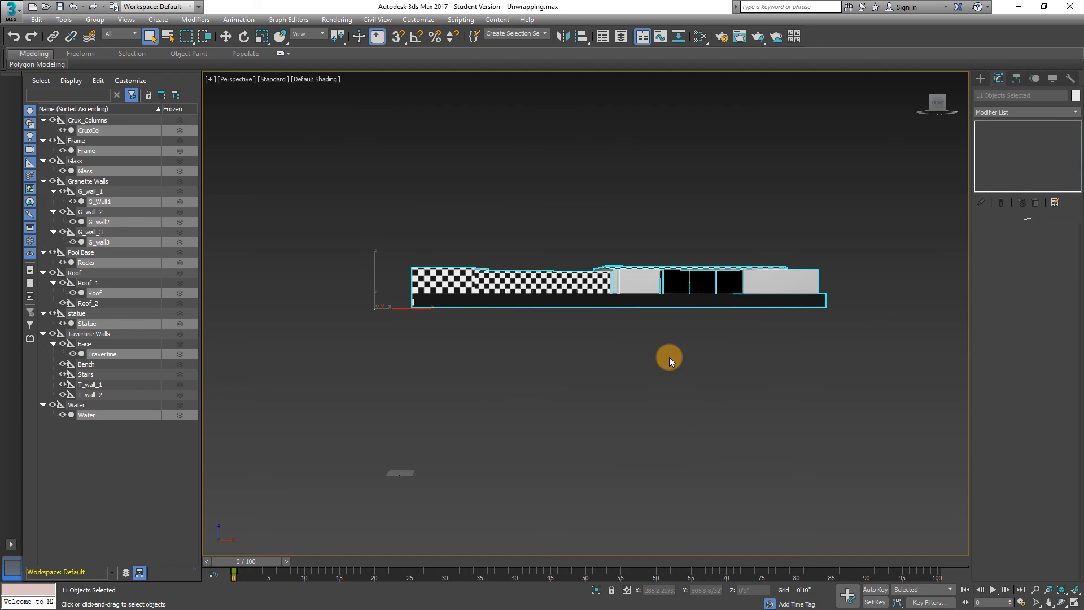
pyautogui.click(674, 374)
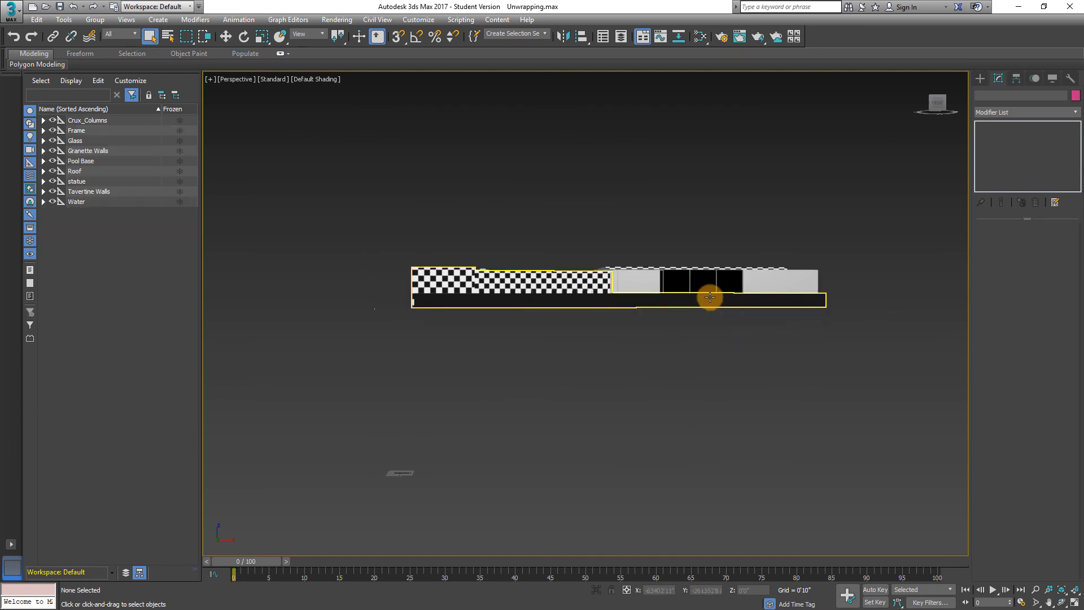